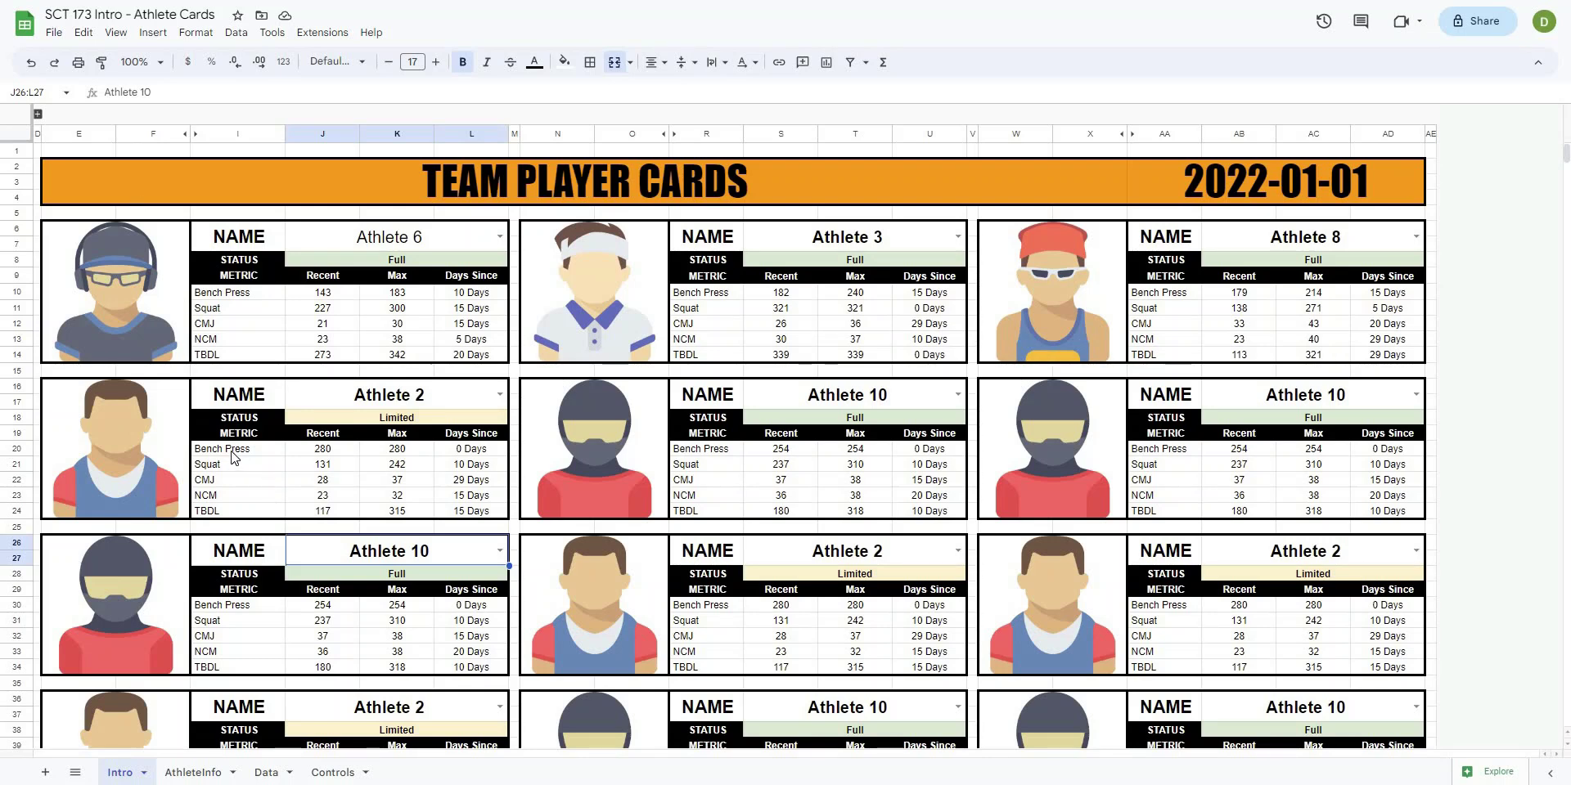
Look over the Athlete 6 card's metrics and the performance and status tables on the Data sheet
scroll(347, 384, down, 1)
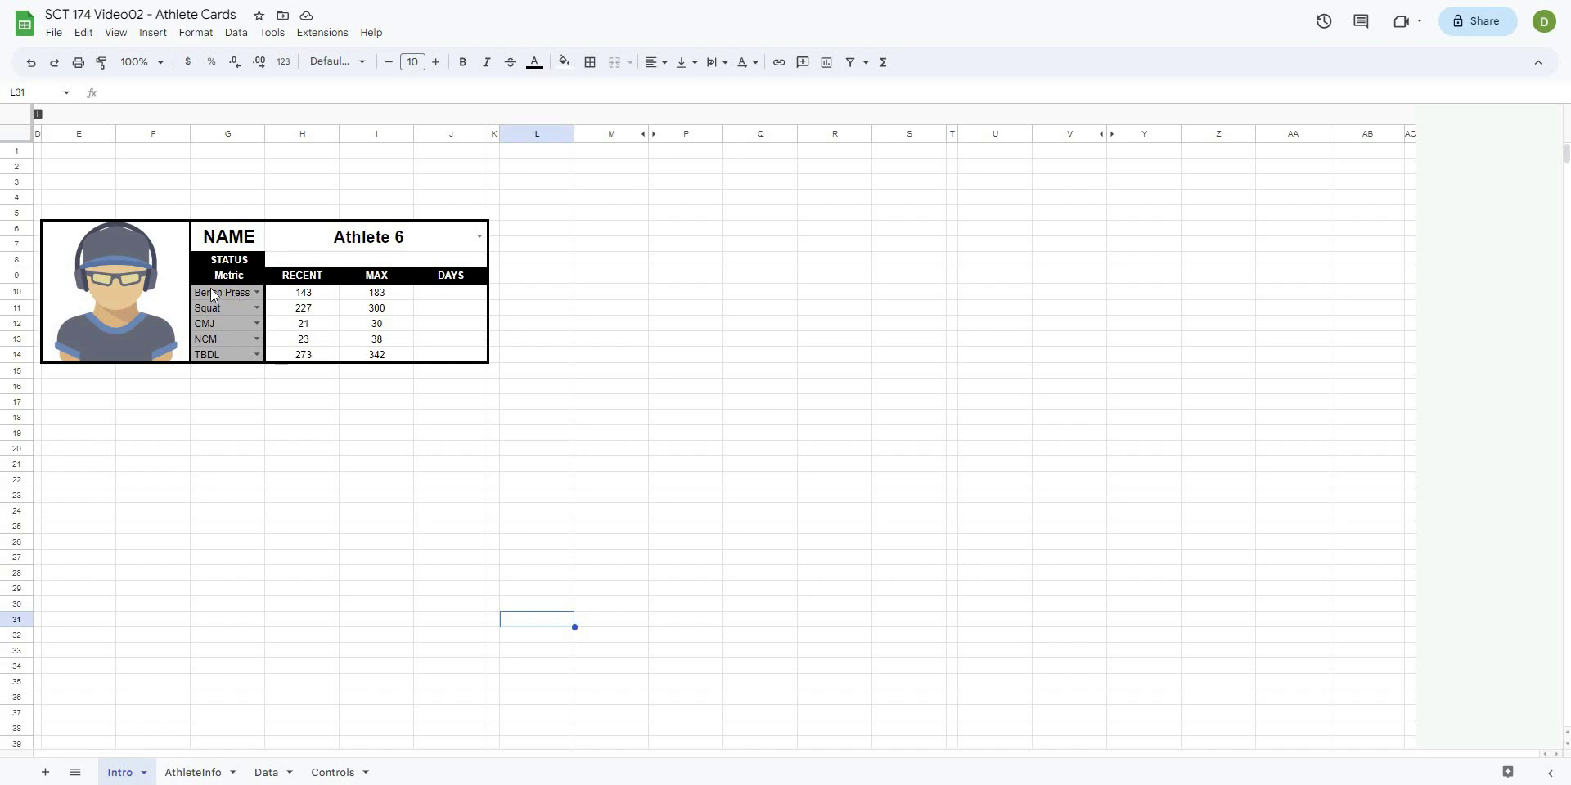
drag(209, 292, 248, 353)
click(235, 432)
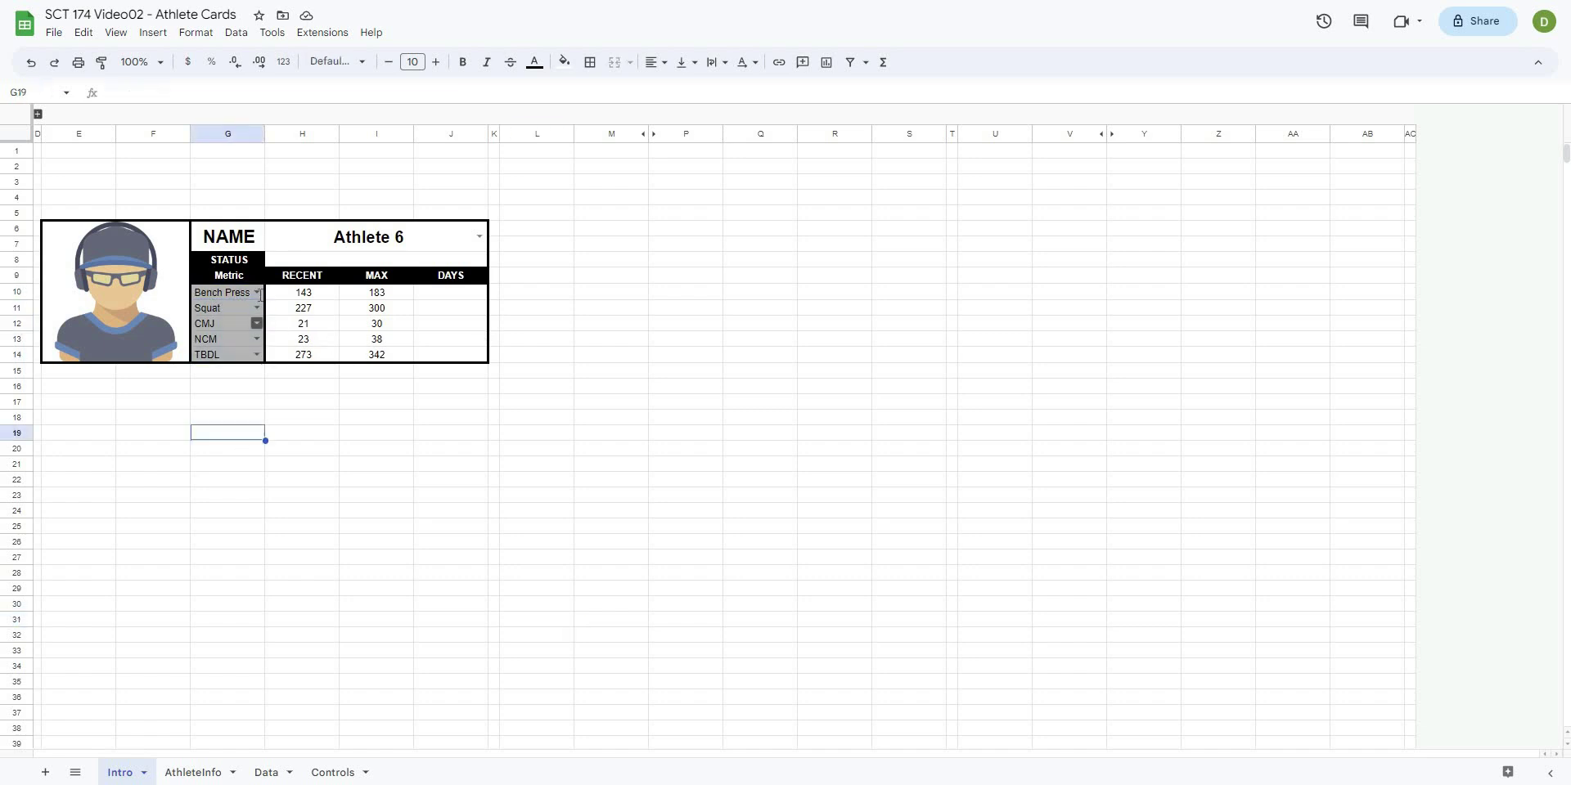
click(256, 292)
click(354, 419)
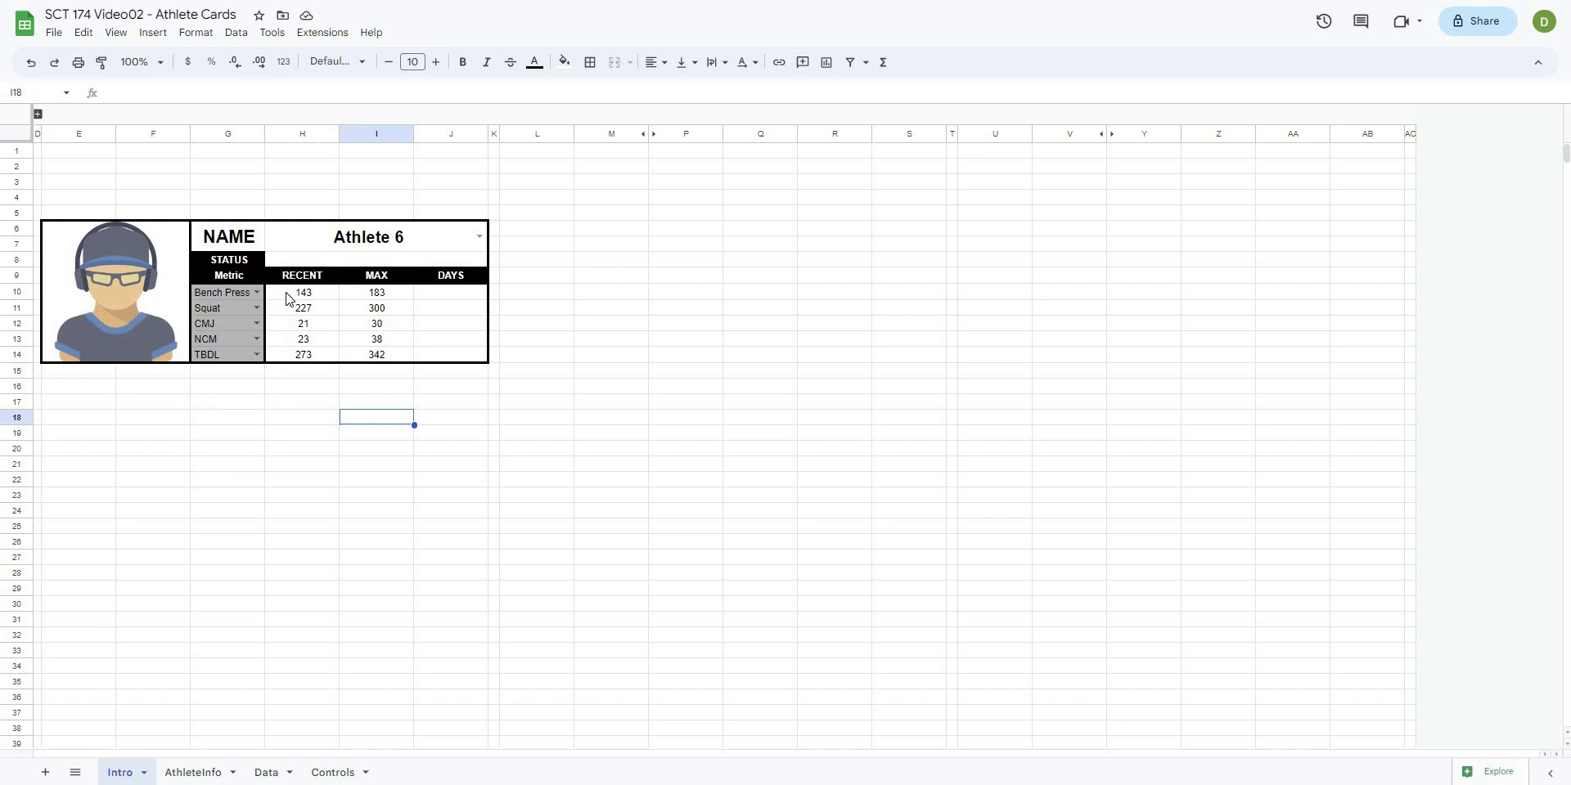
click(394, 466)
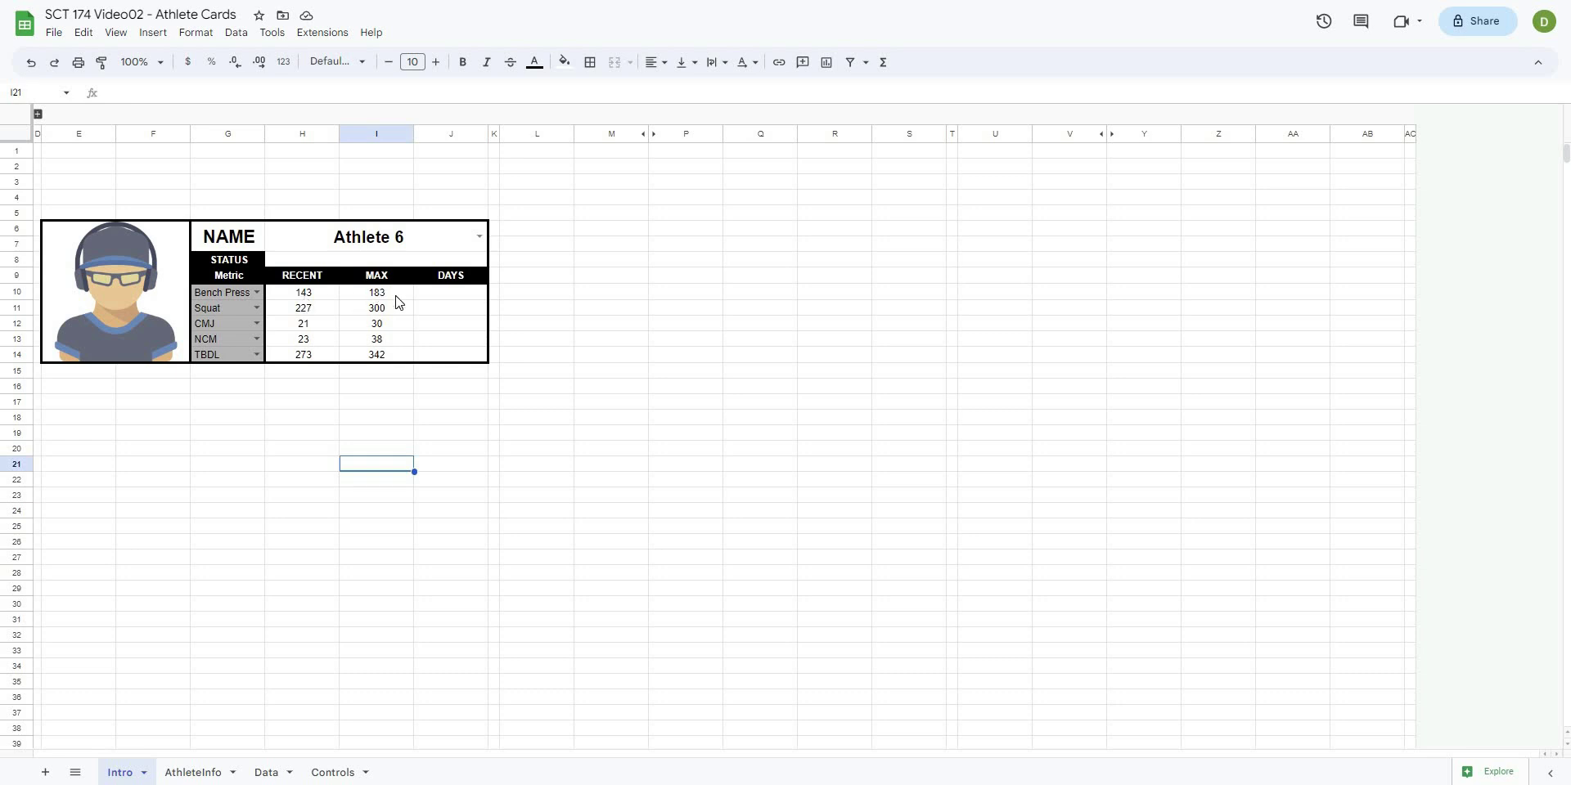
click(645, 322)
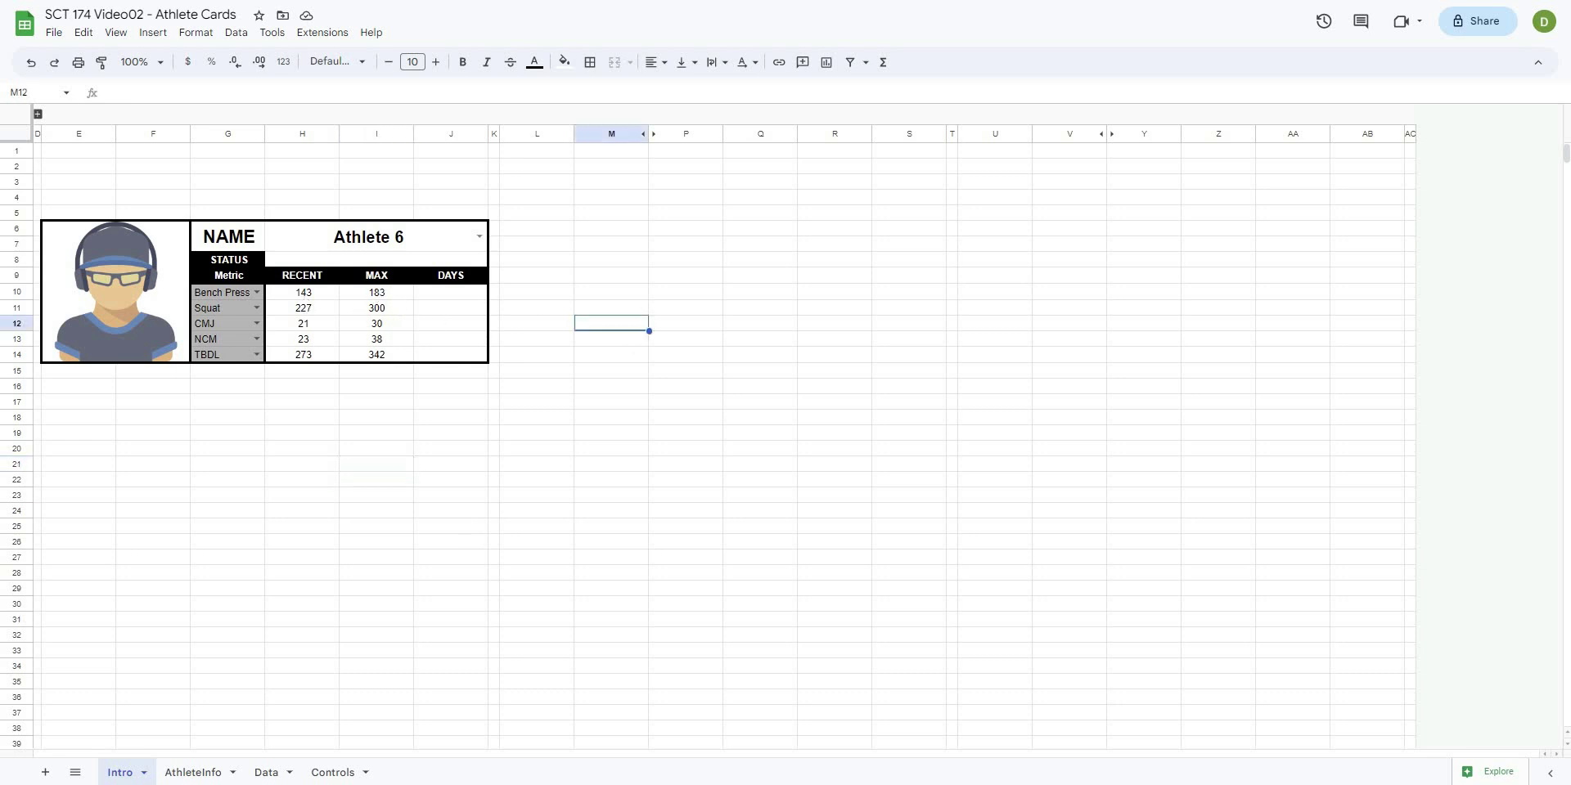
click(266, 773)
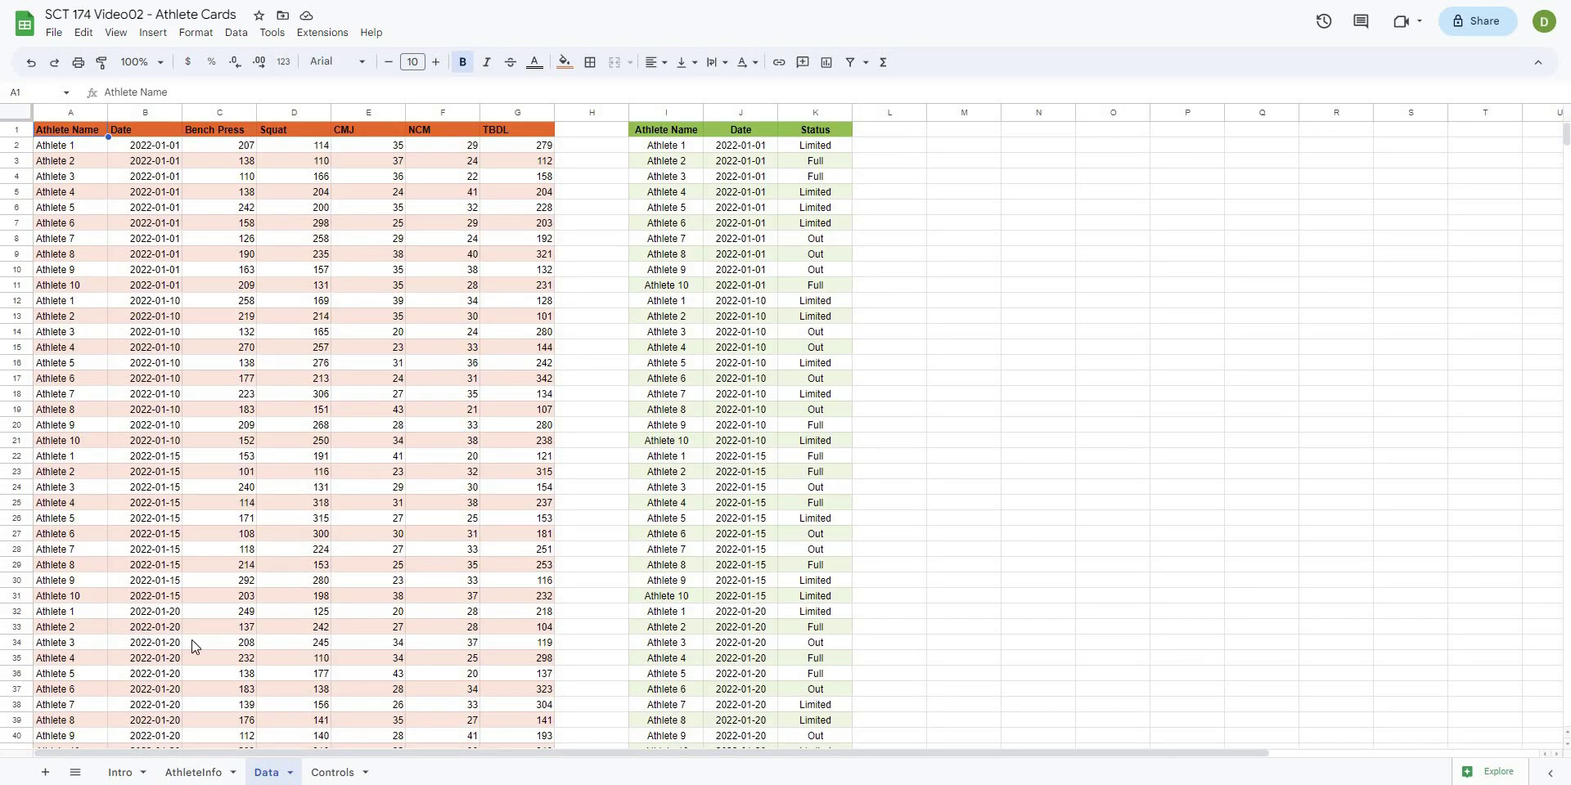
click(115, 772)
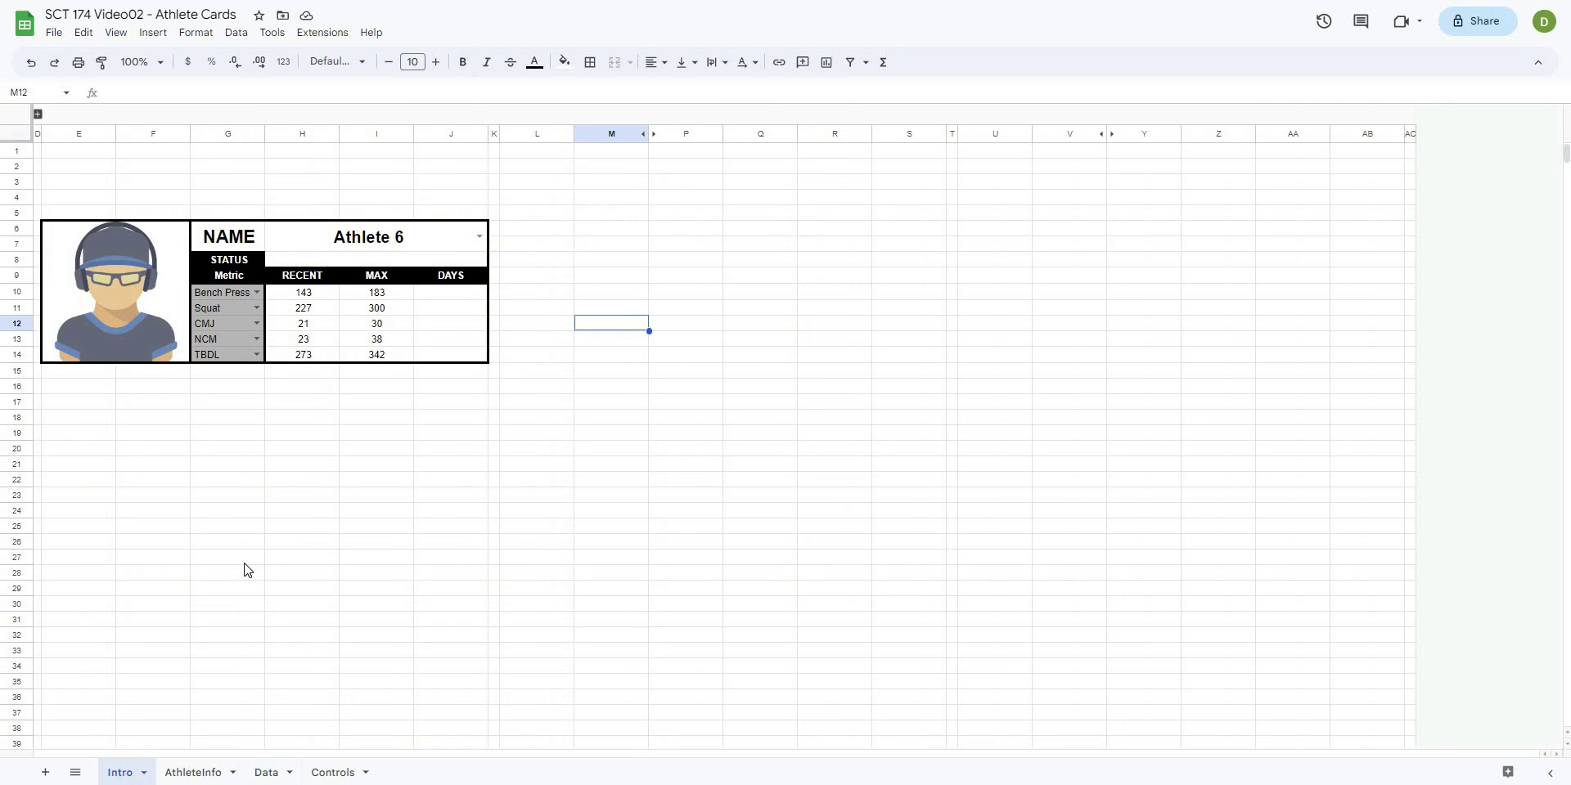
click(242, 563)
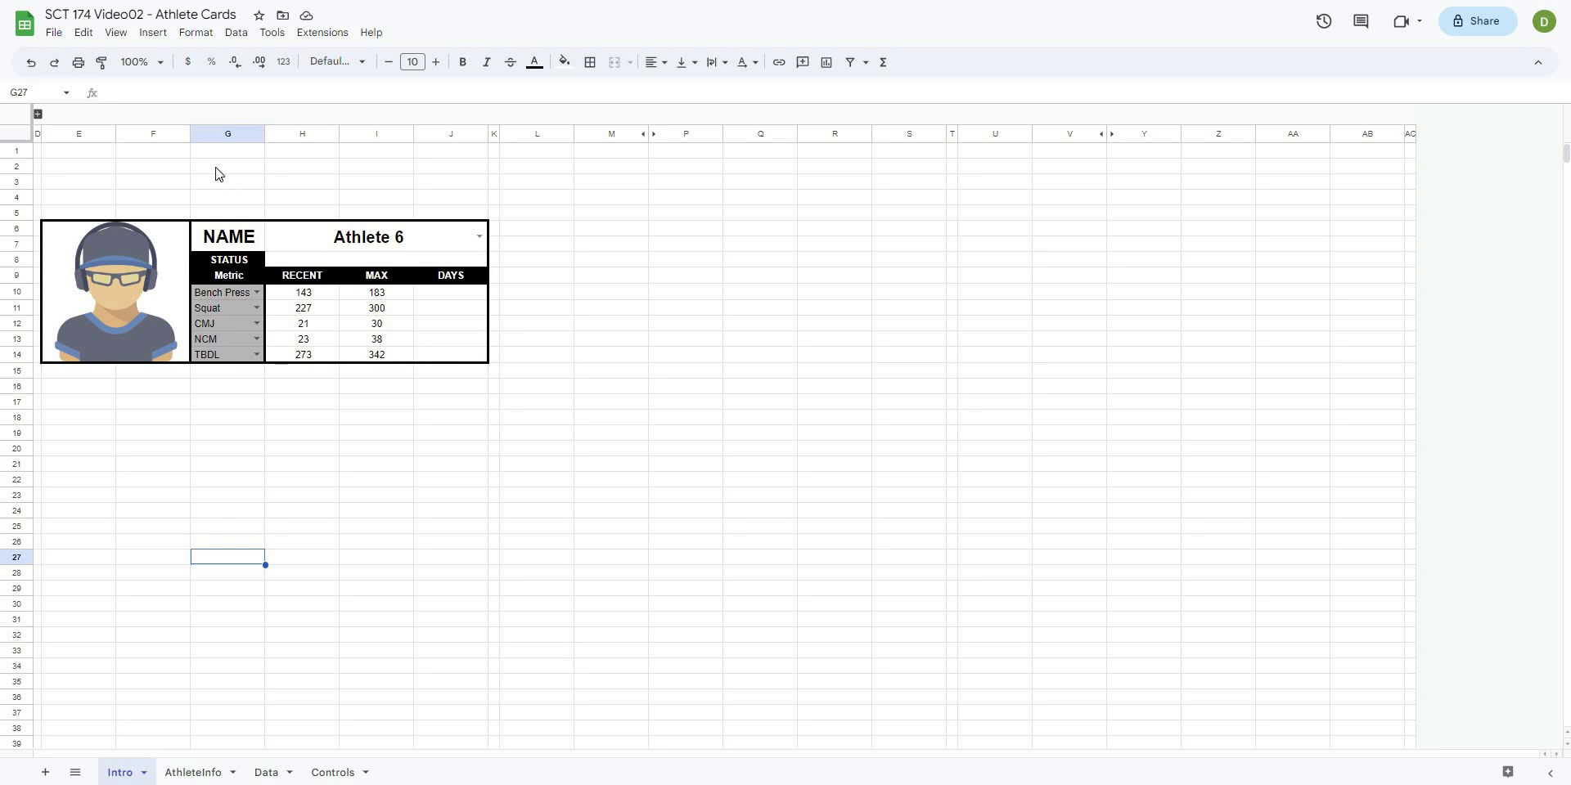
click(273, 530)
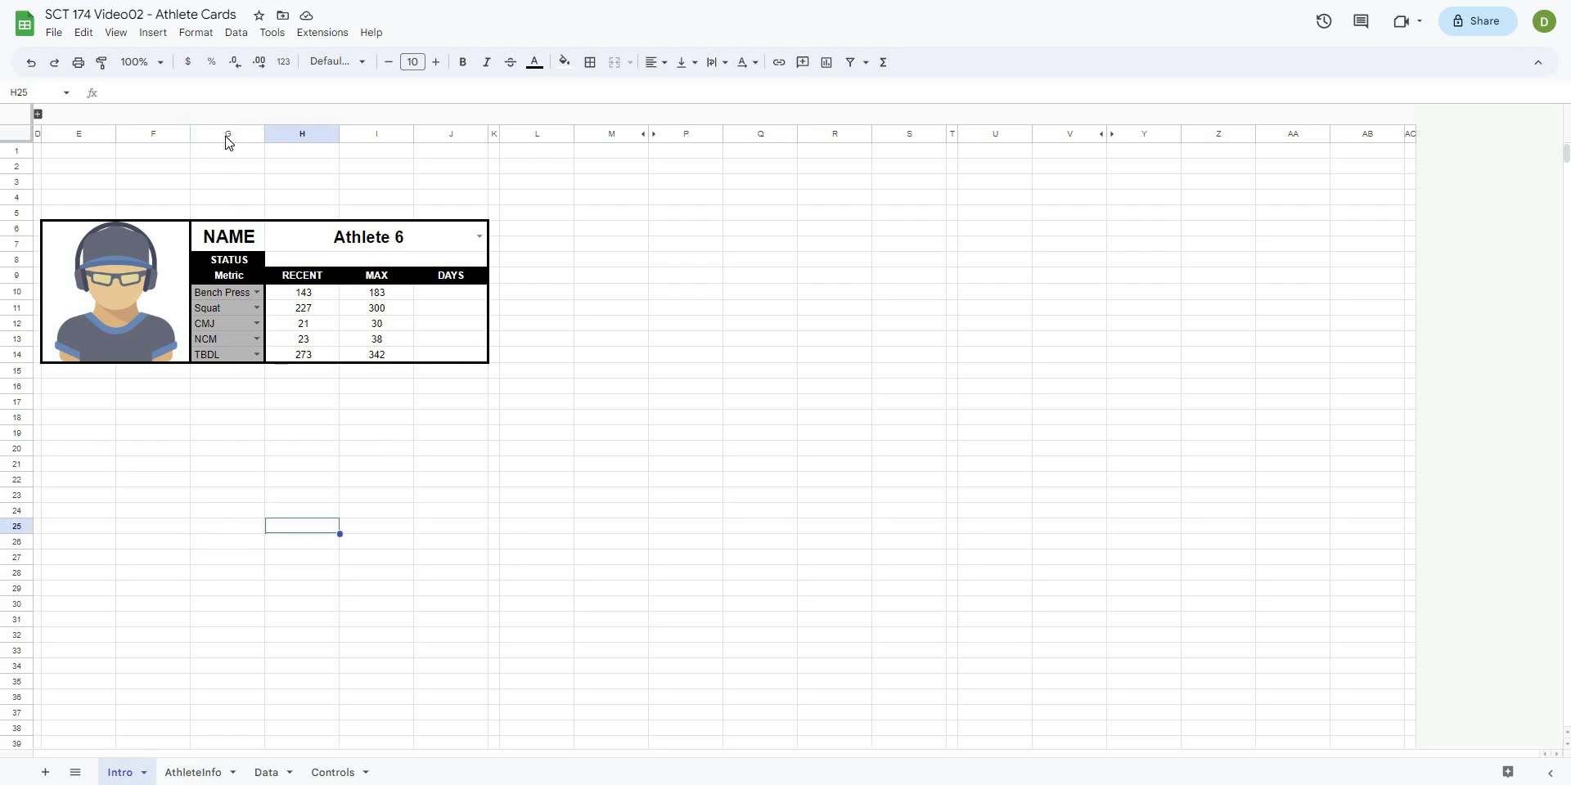
Insert two empty columns between the athlete picture and the NAME/Metric column of the card
right_click(215, 136)
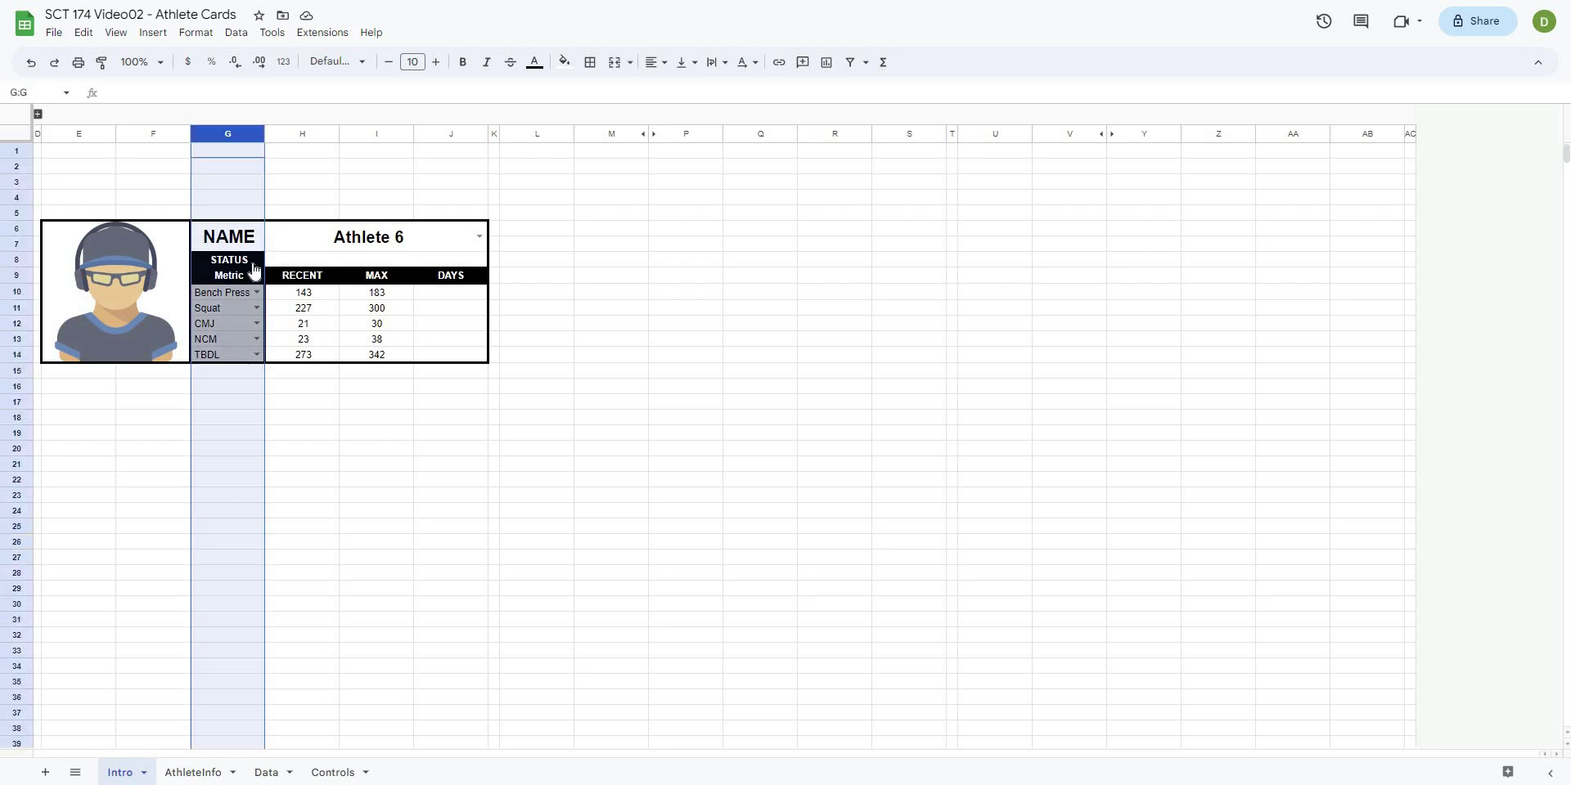
click(257, 260)
right_click(262, 245)
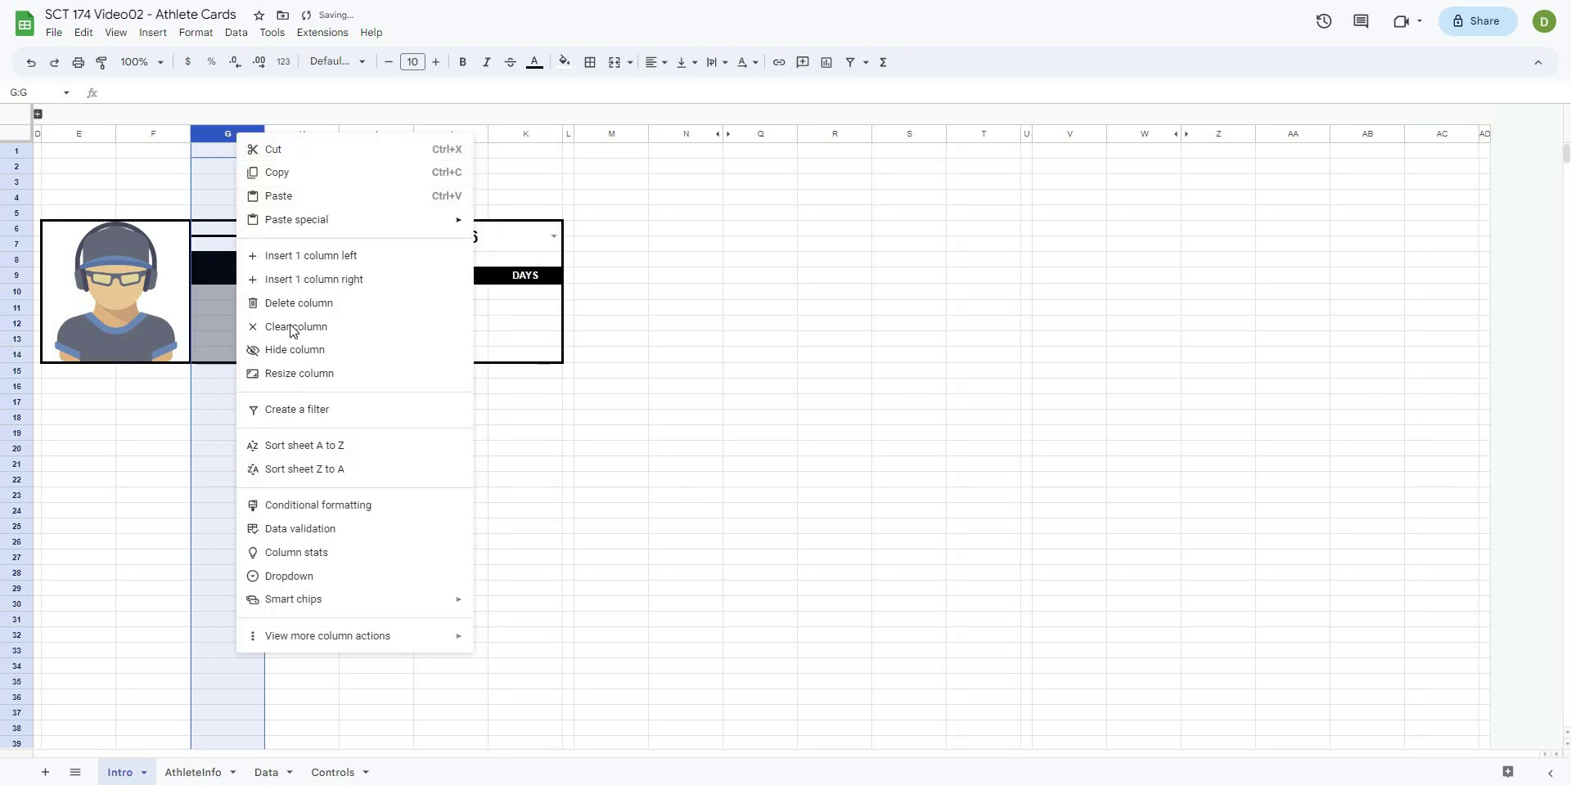
click(282, 256)
click(348, 455)
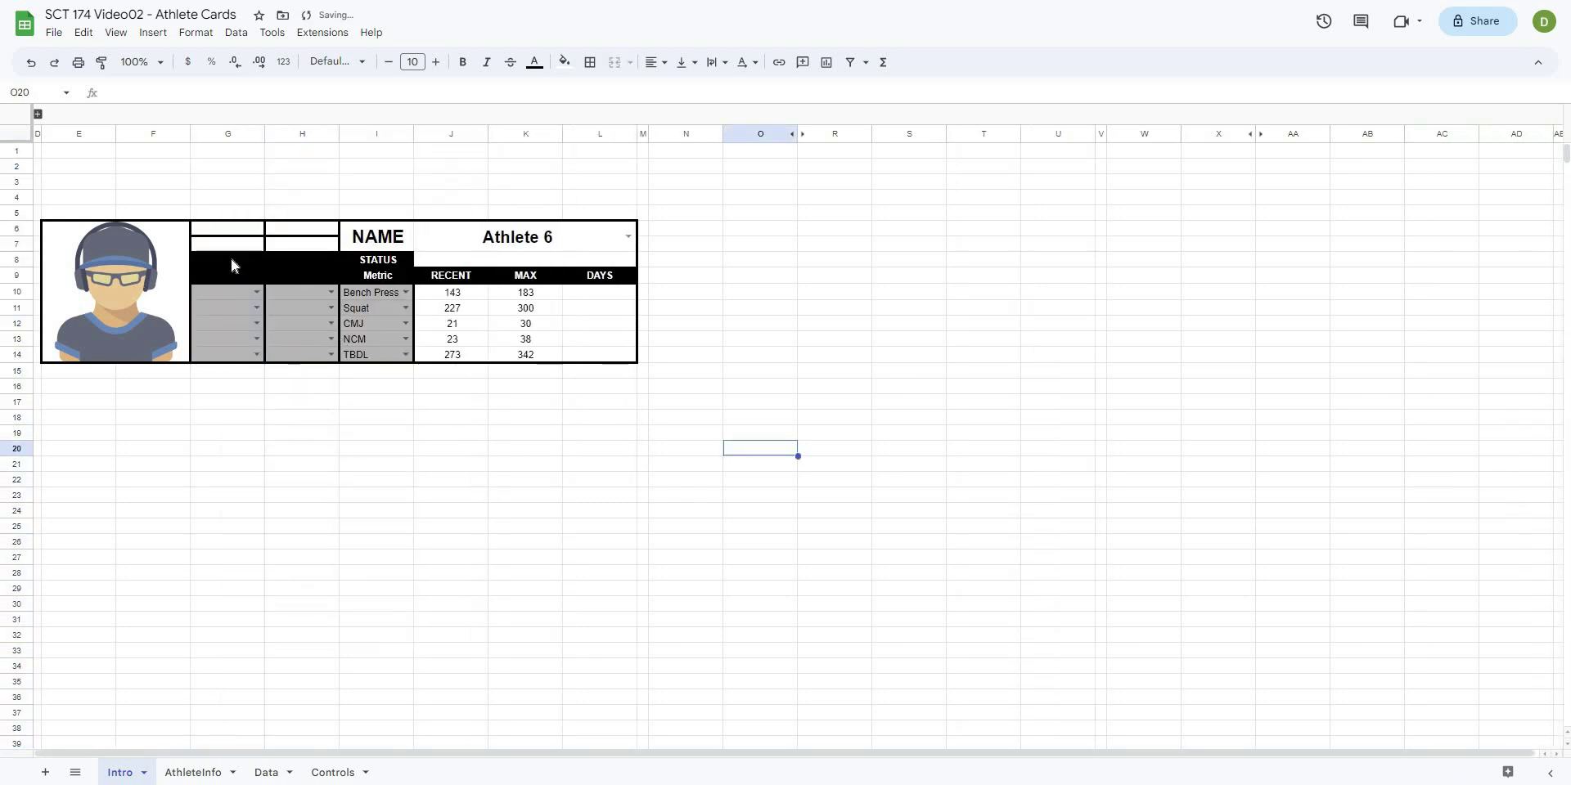
Replace the grey dropdown cells G10:H14 with a copy of the black header cells G9:H9
click(327, 278)
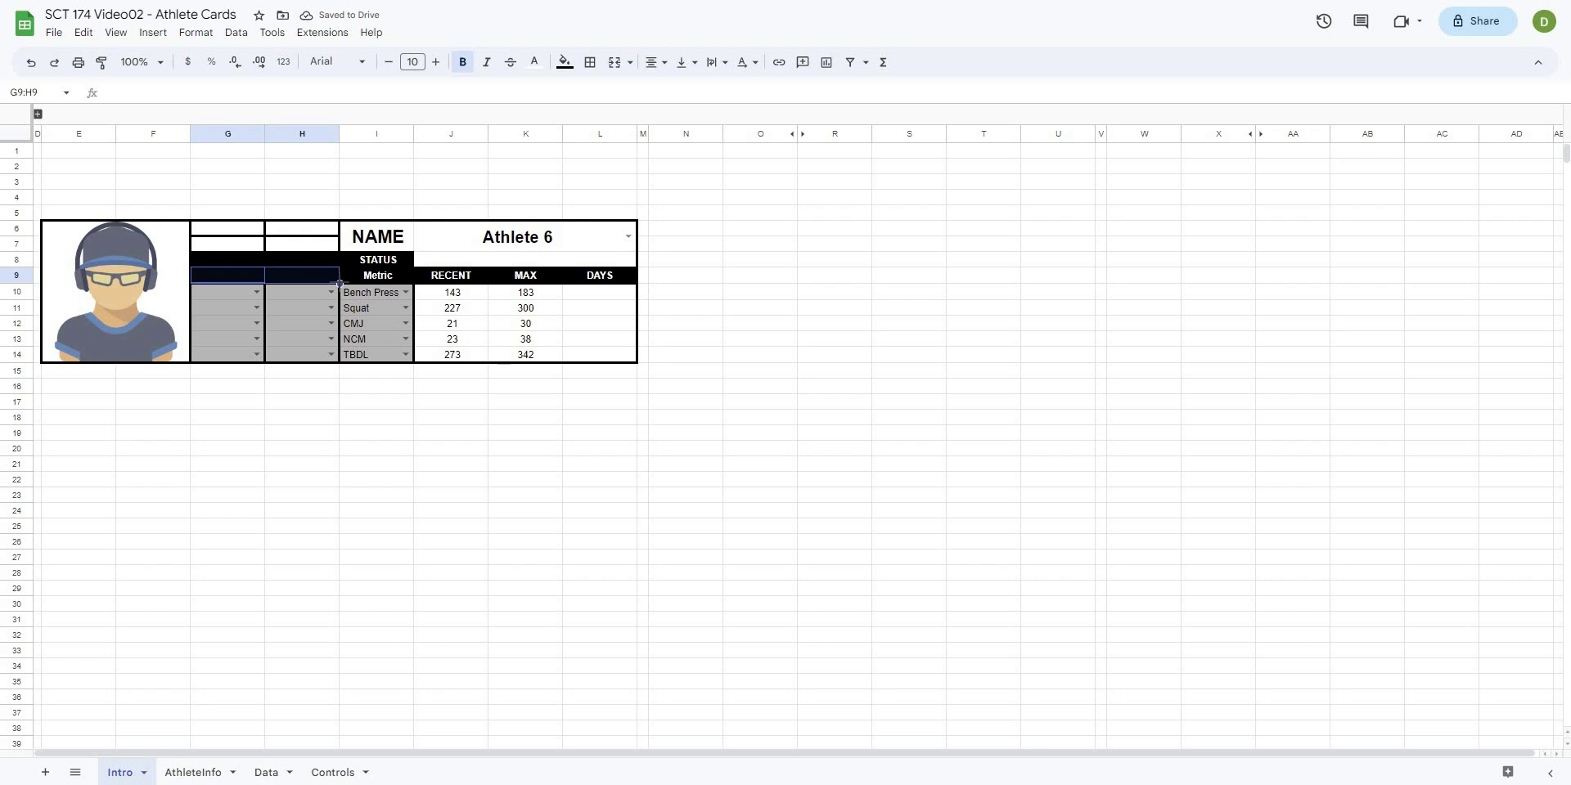
drag(324, 367, 328, 391)
drag(250, 290, 311, 327)
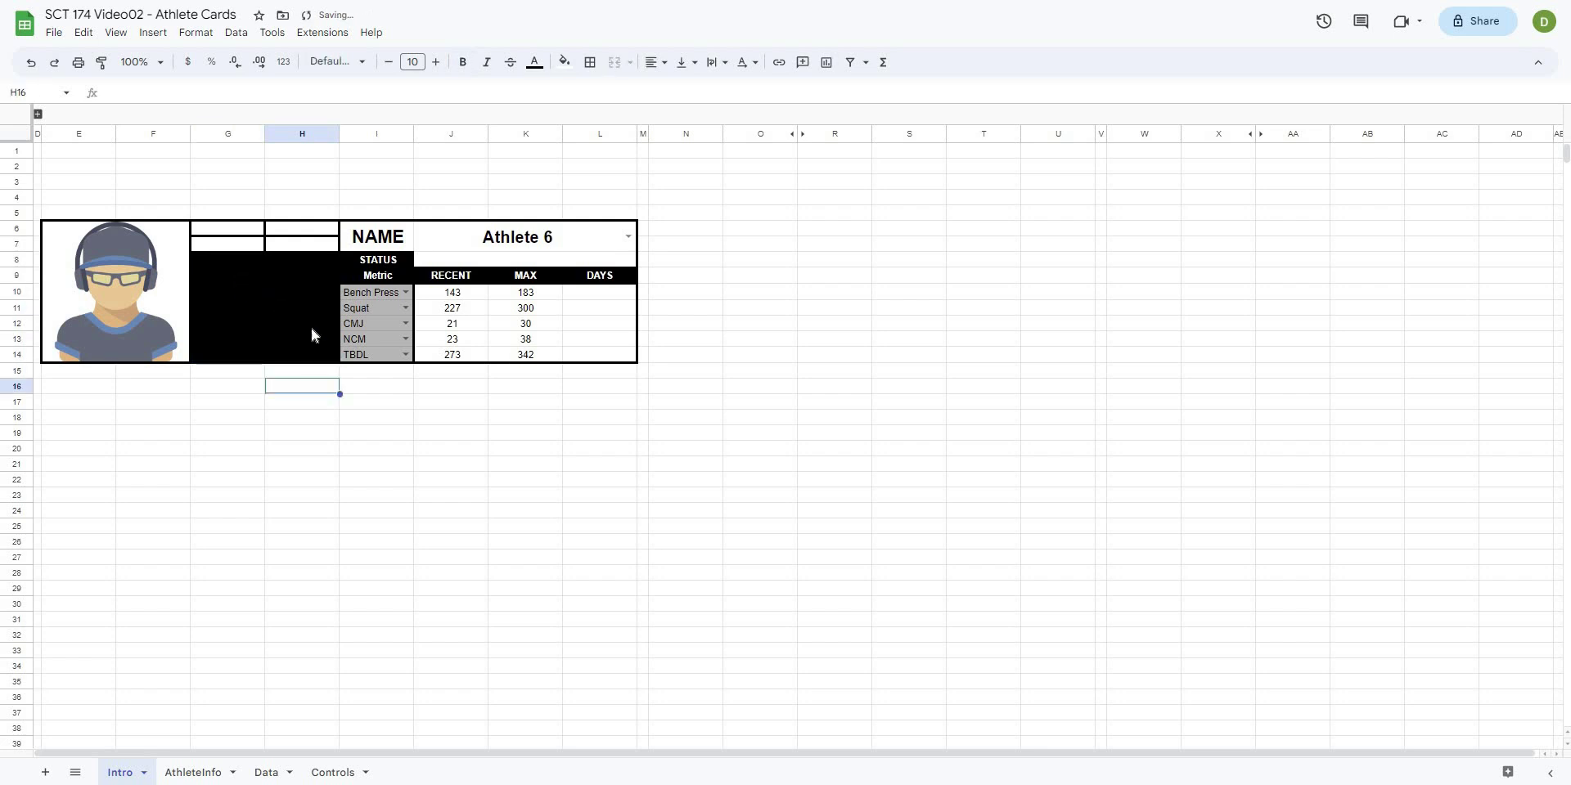
Remove the black fill colour from cells G10:H14
click(239, 297)
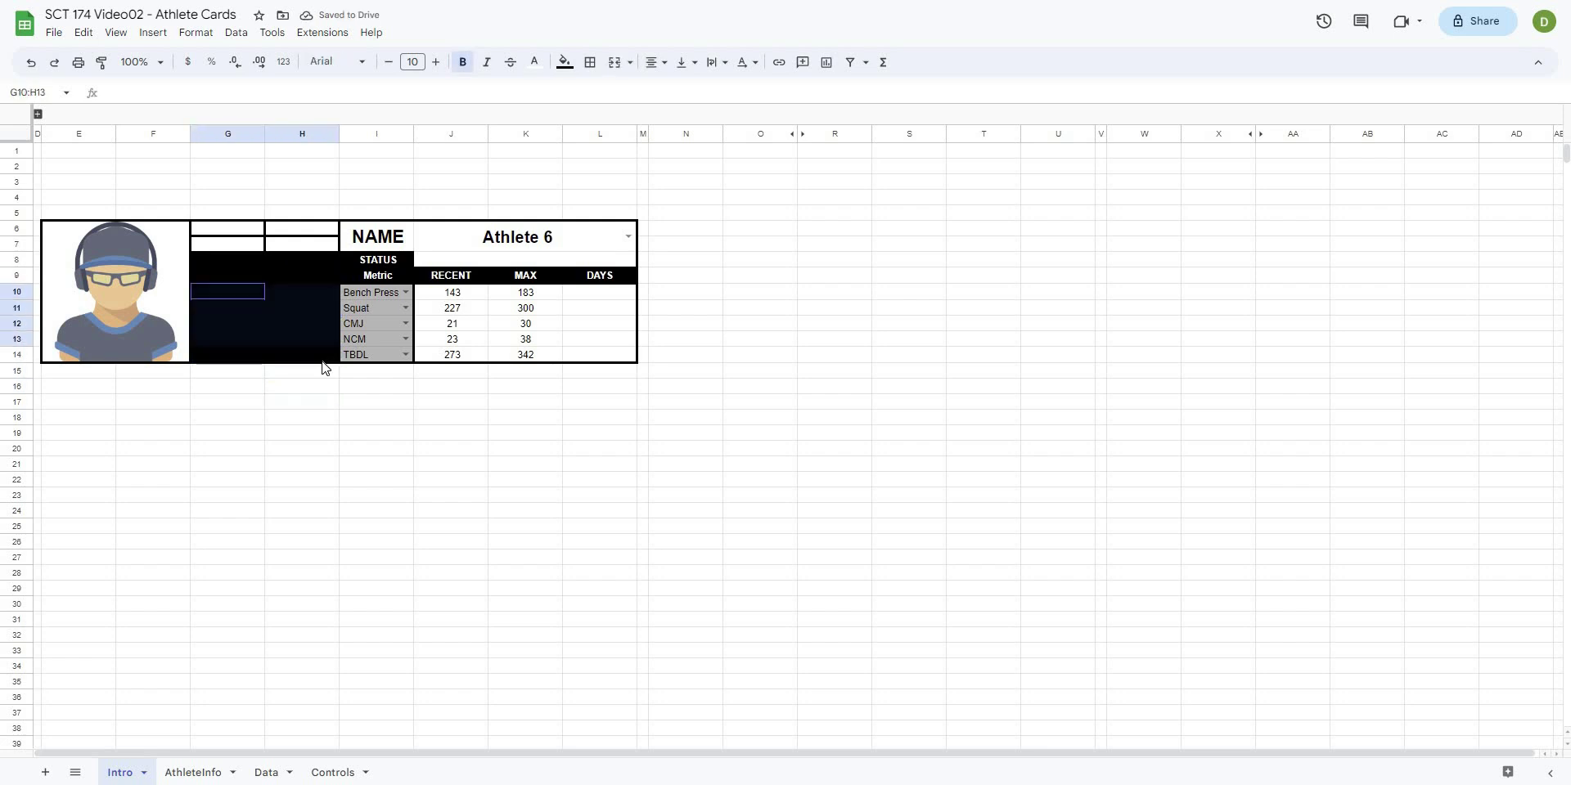
shift+click(320, 357)
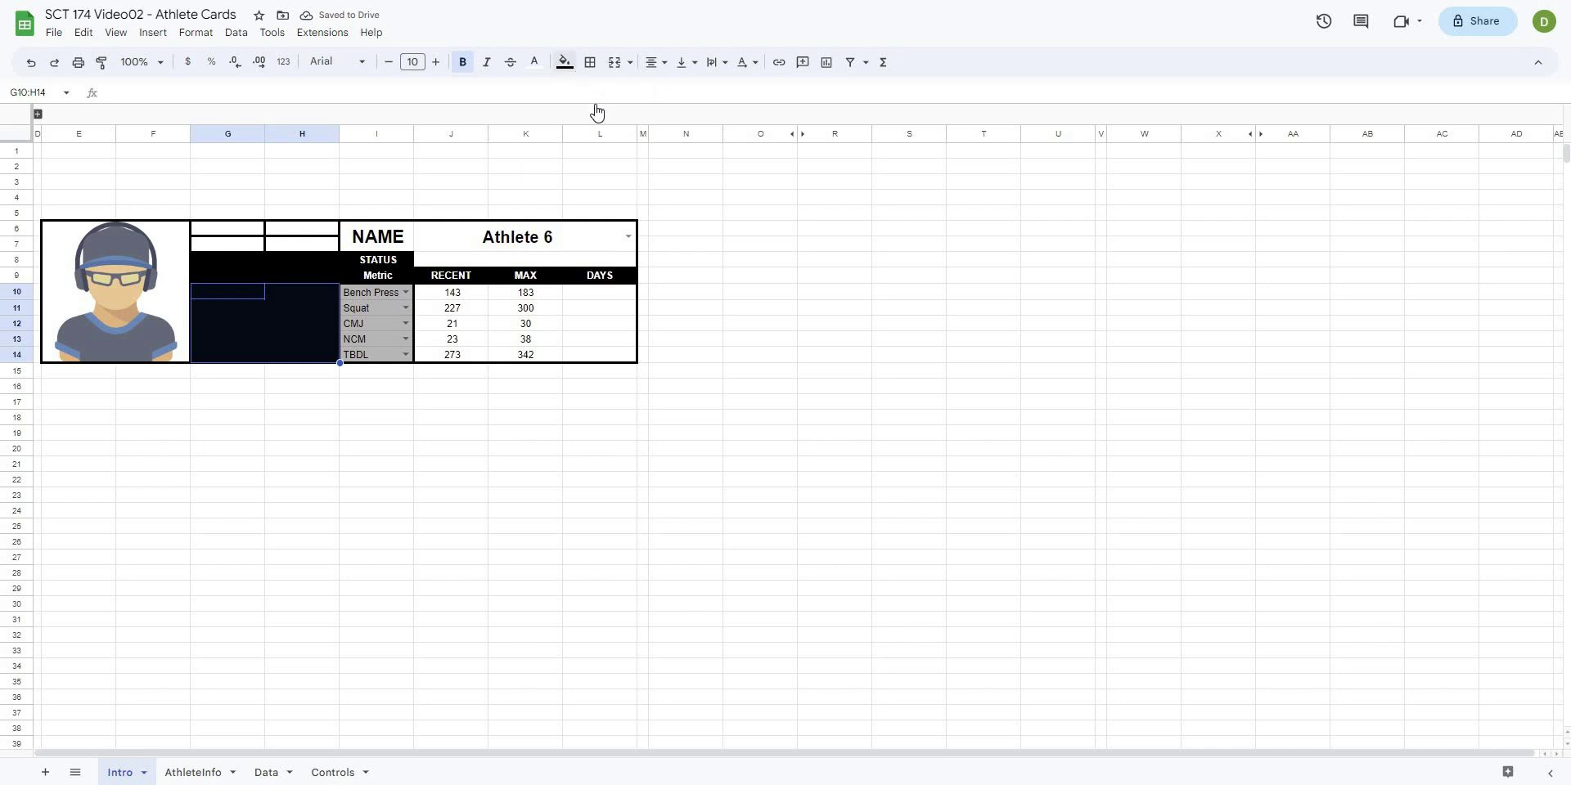
click(565, 62)
click(593, 89)
click(659, 463)
Apply thin inner borders to cells G10:H14
drag(229, 297, 308, 355)
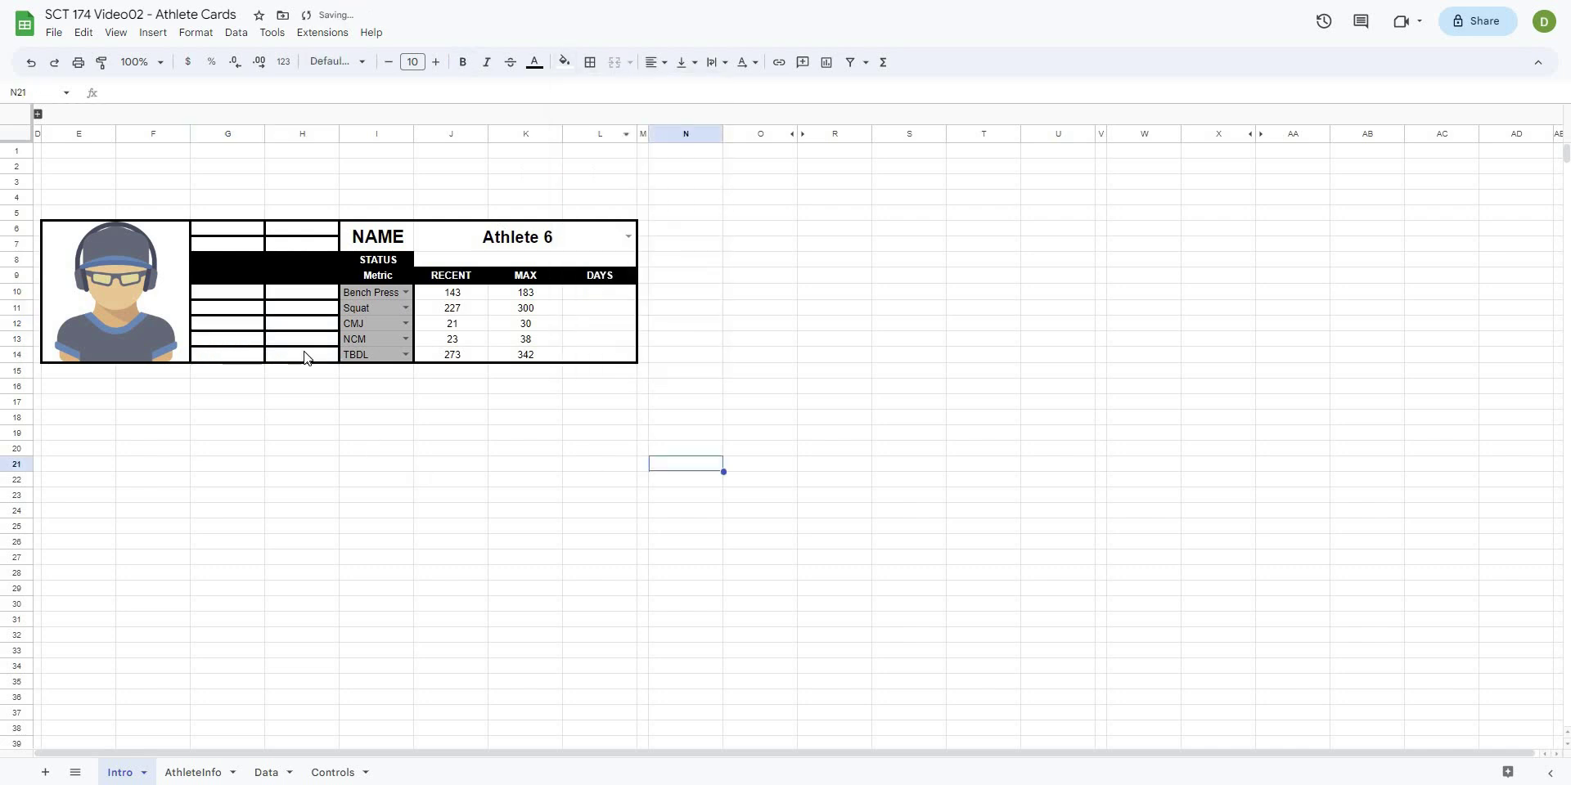
click(589, 62)
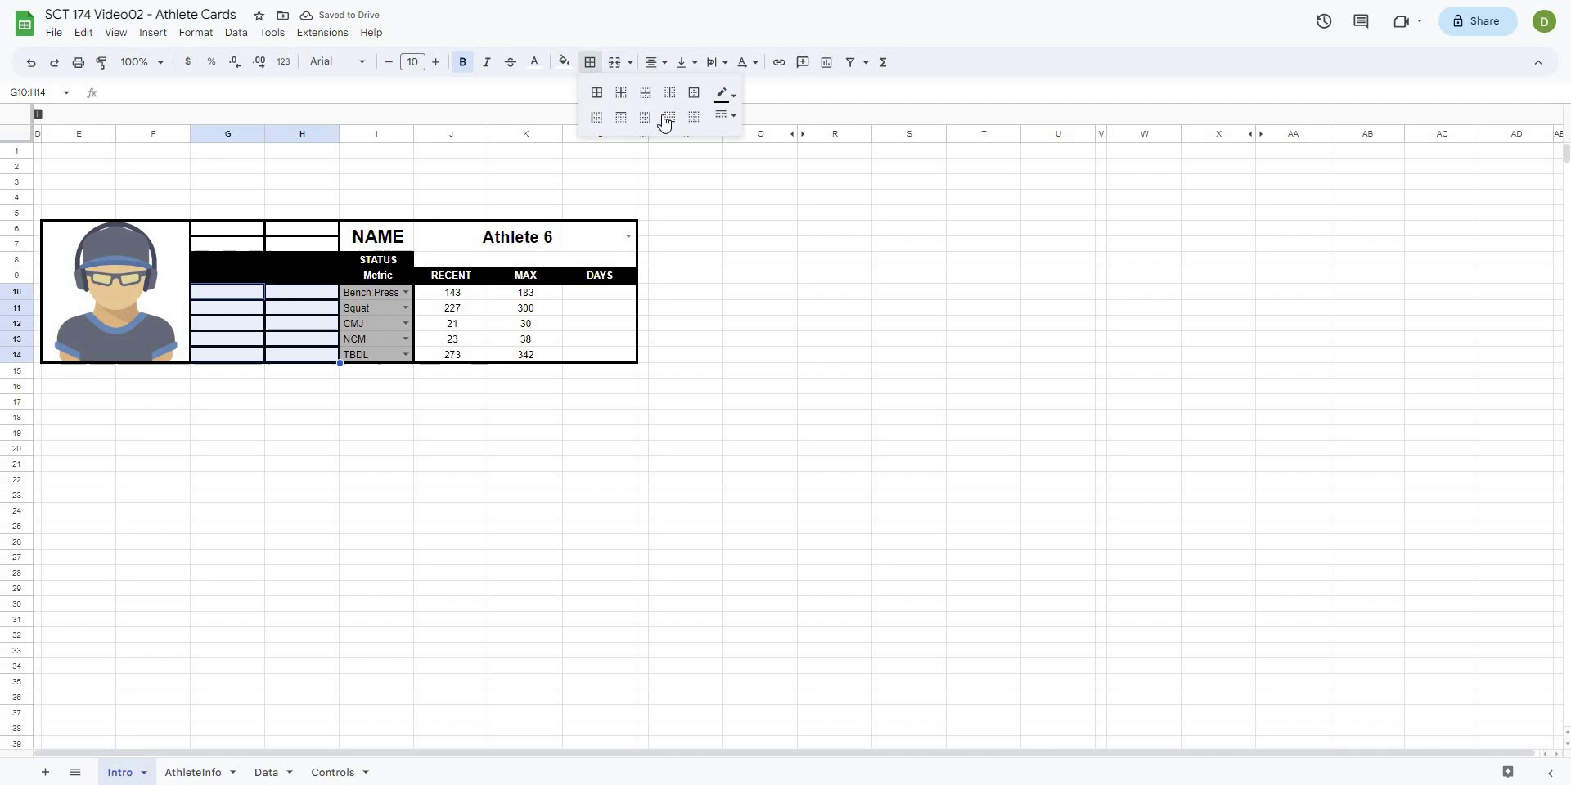
click(621, 92)
click(303, 384)
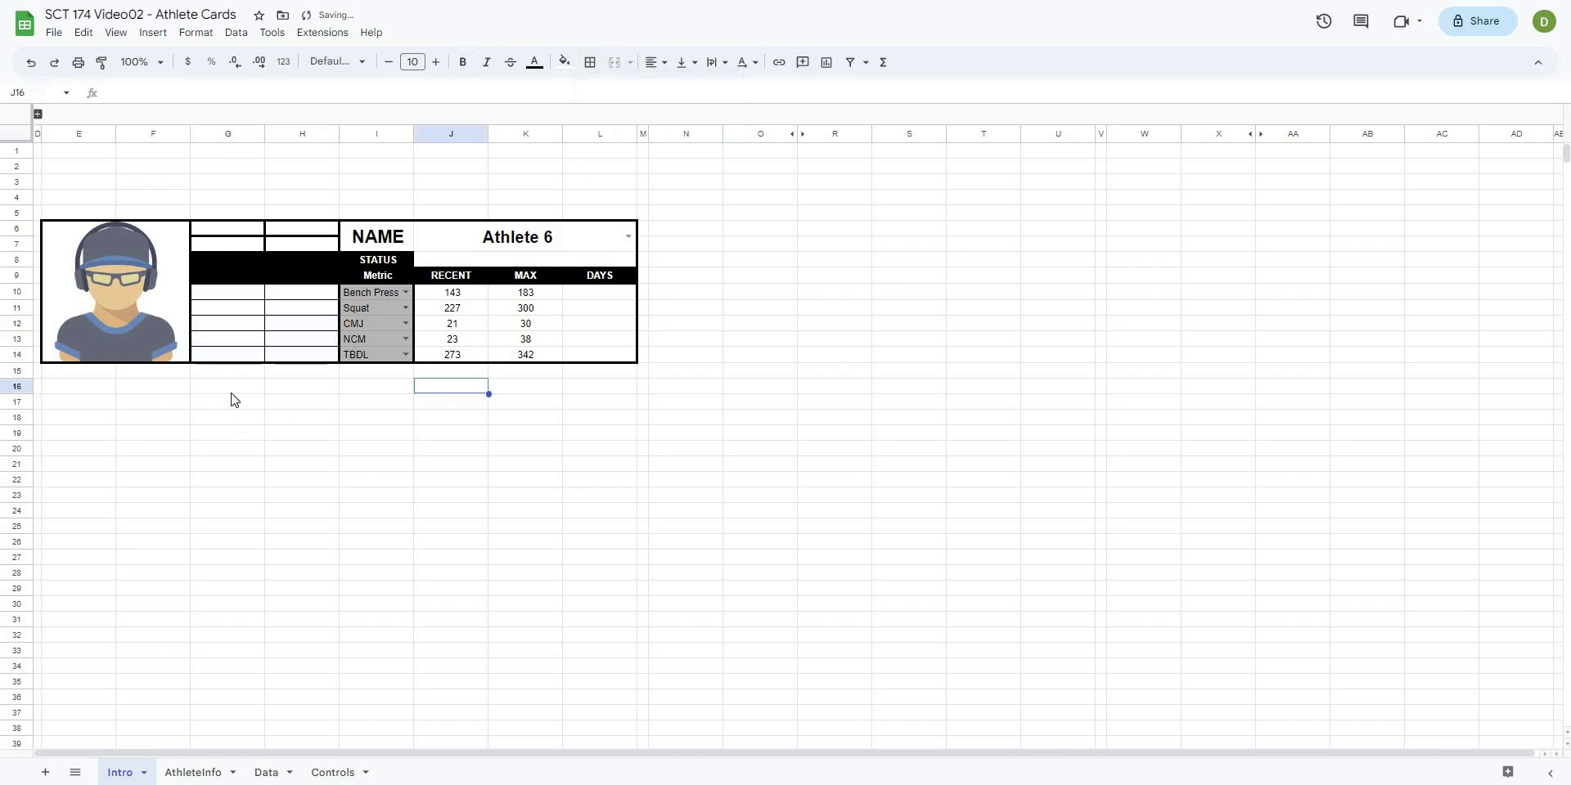
Enter the column headings R-Date in G9 and M-Date in H9
click(229, 298)
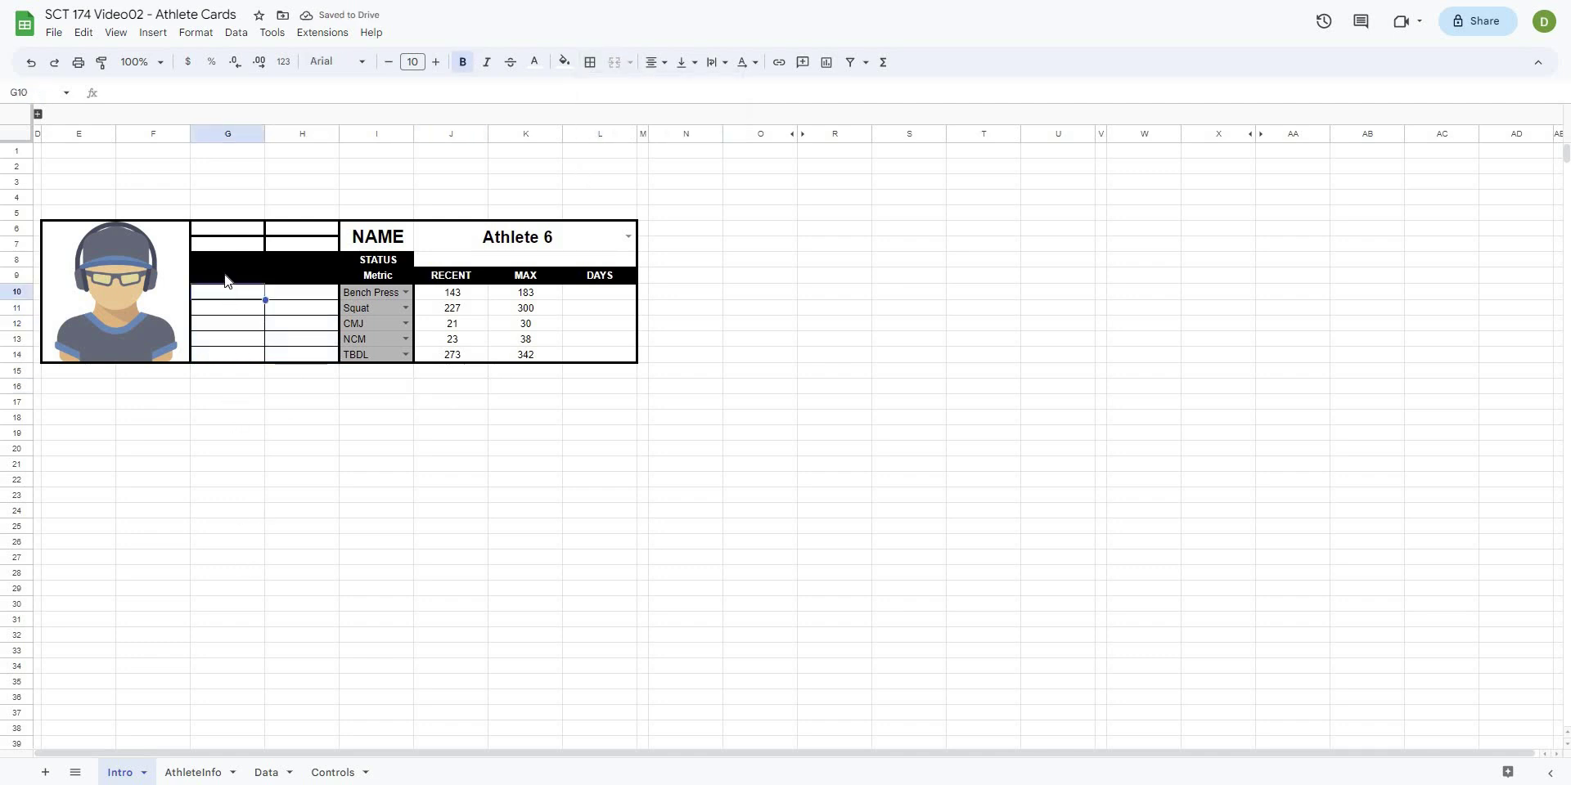
click(226, 280)
text(R)
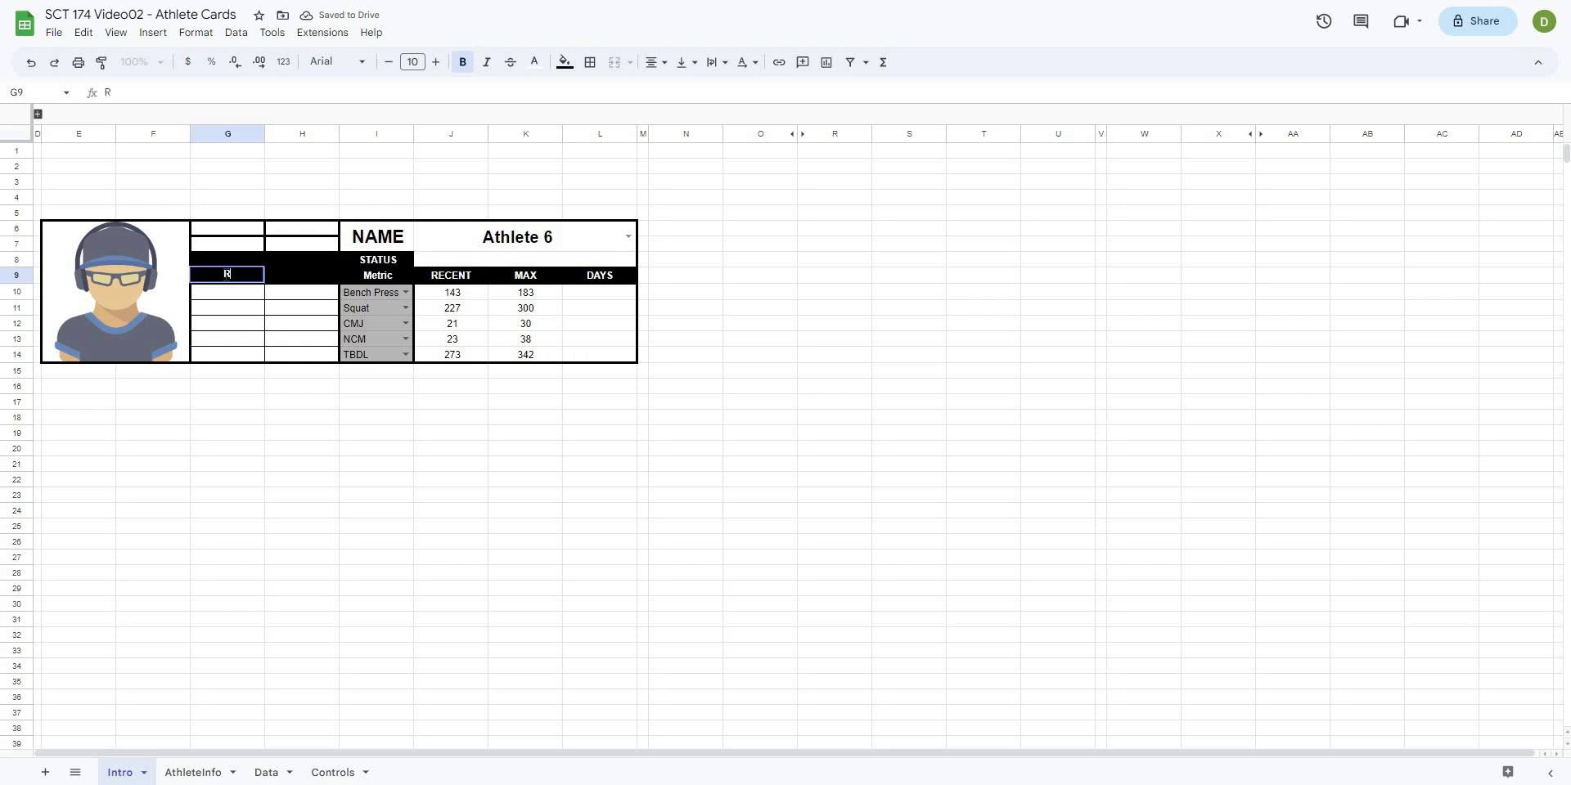
text(-Date)
key(Tab)
text(M)
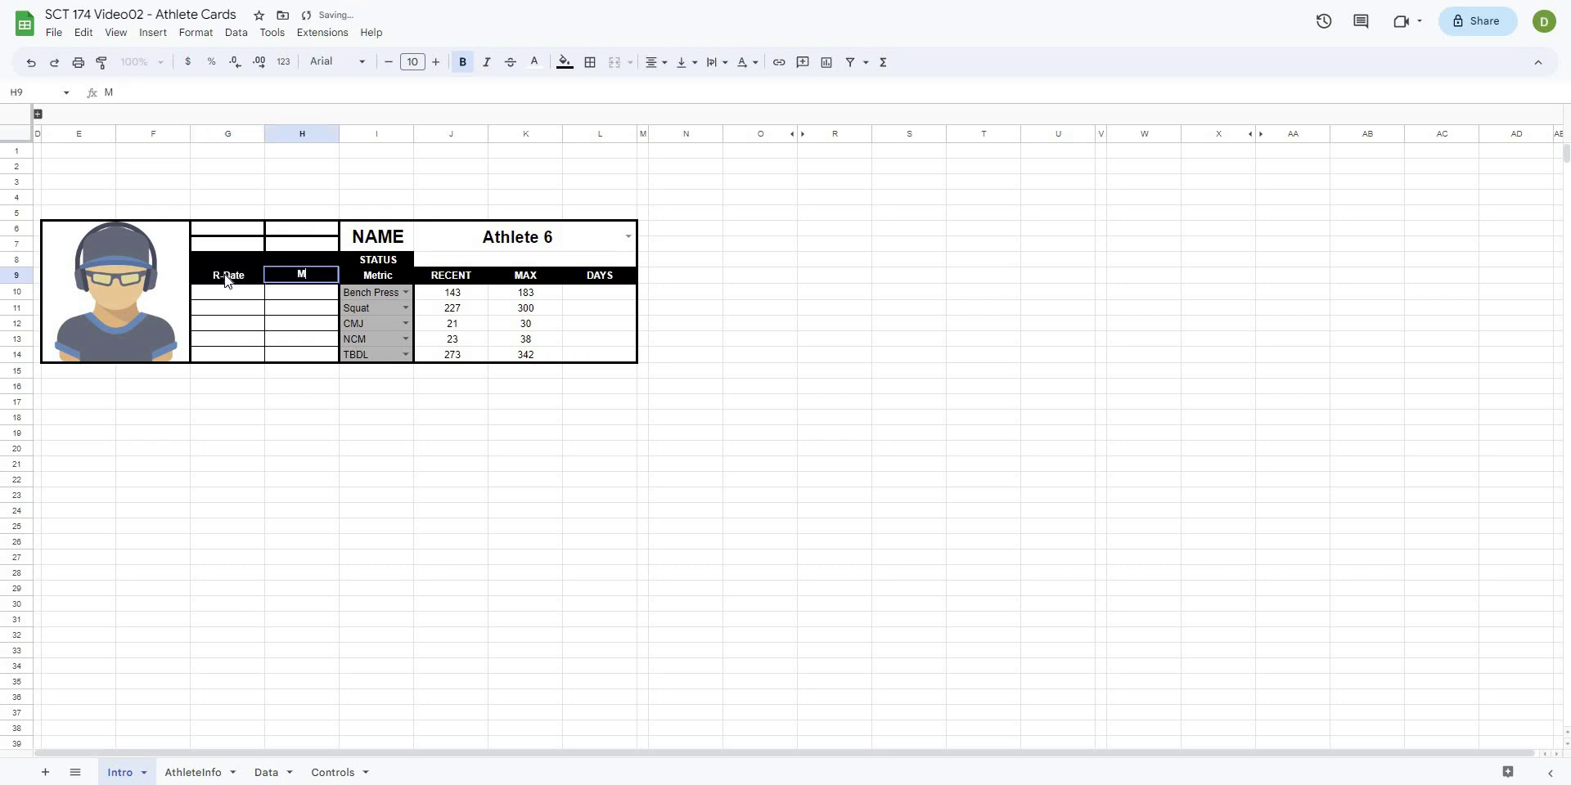
text(M-Date)
key(Return)
click(240, 499)
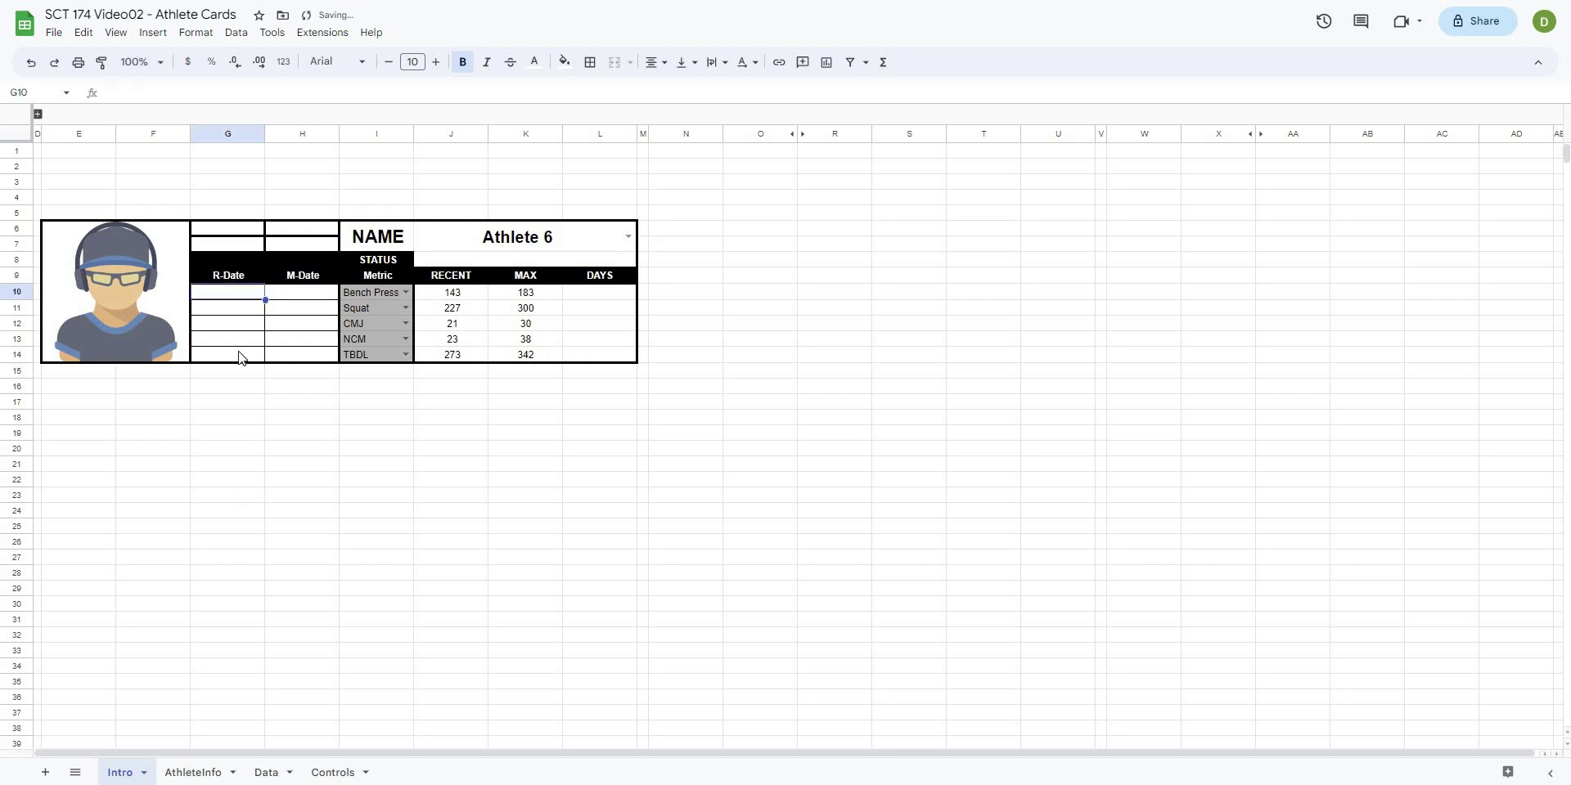
click(241, 298)
click(291, 299)
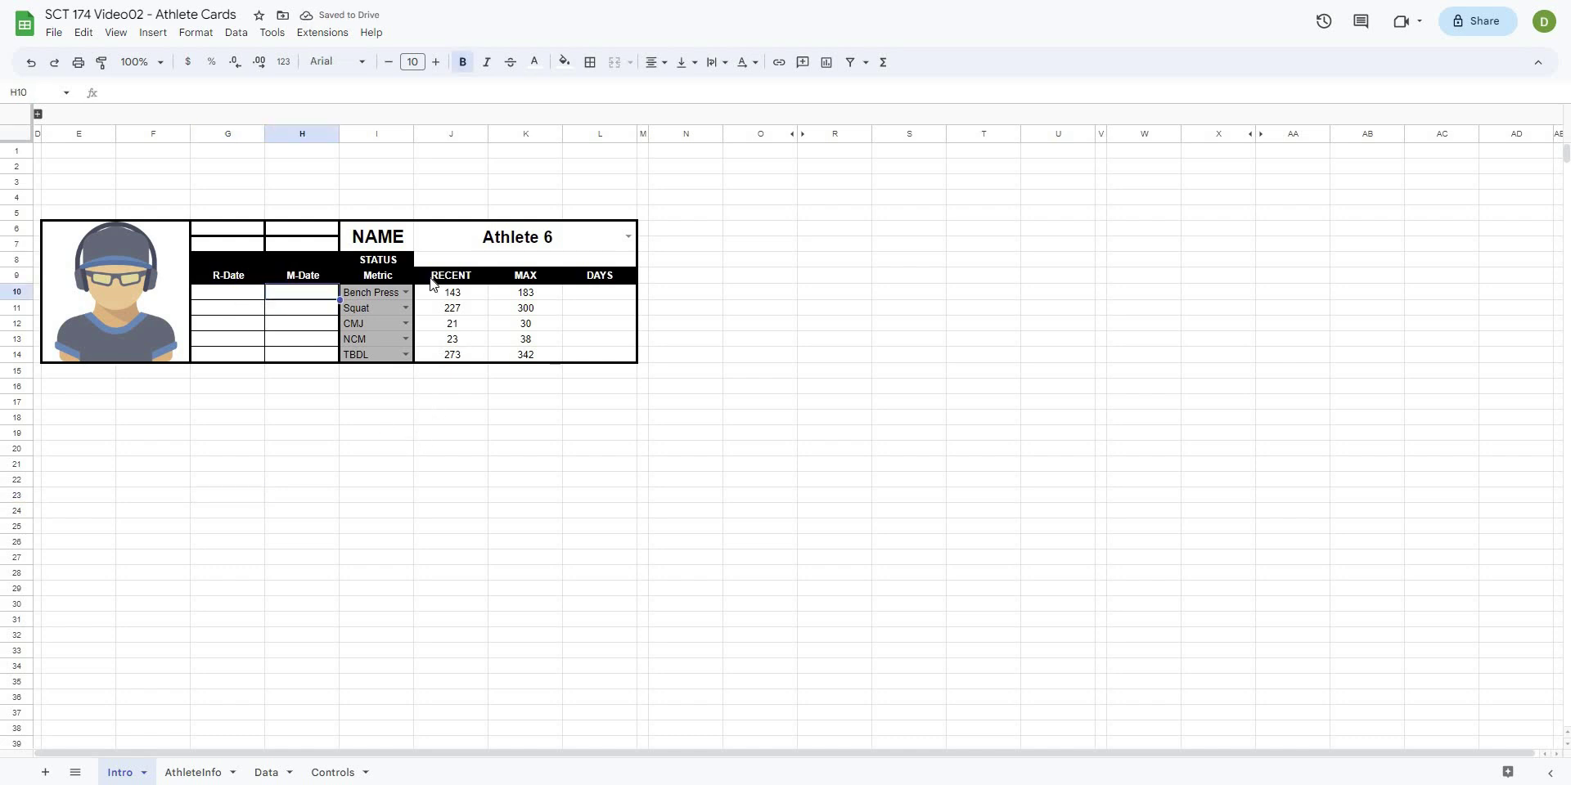
click(863, 373)
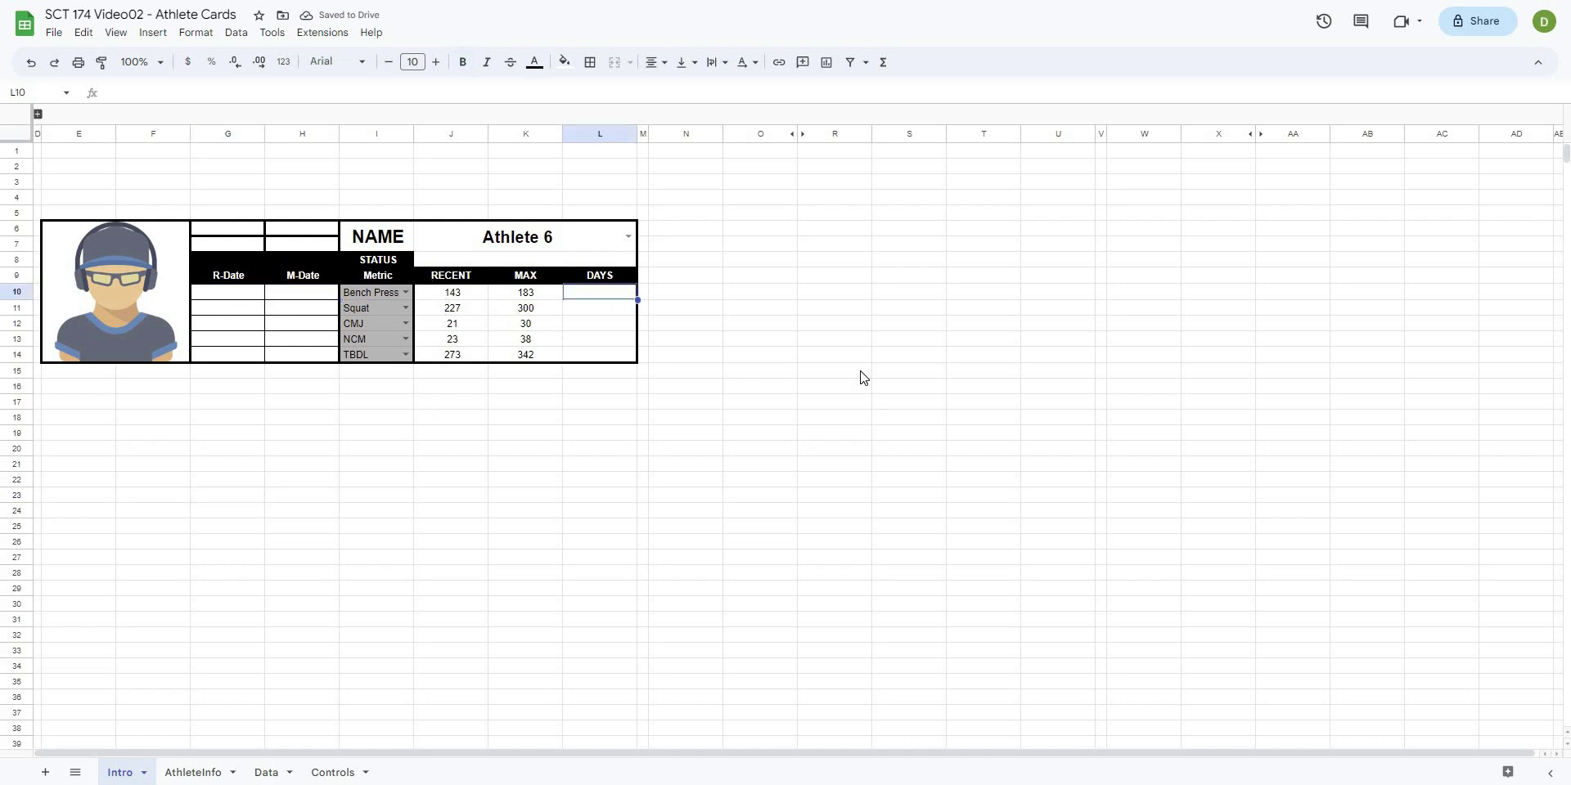
click(536, 573)
click(239, 294)
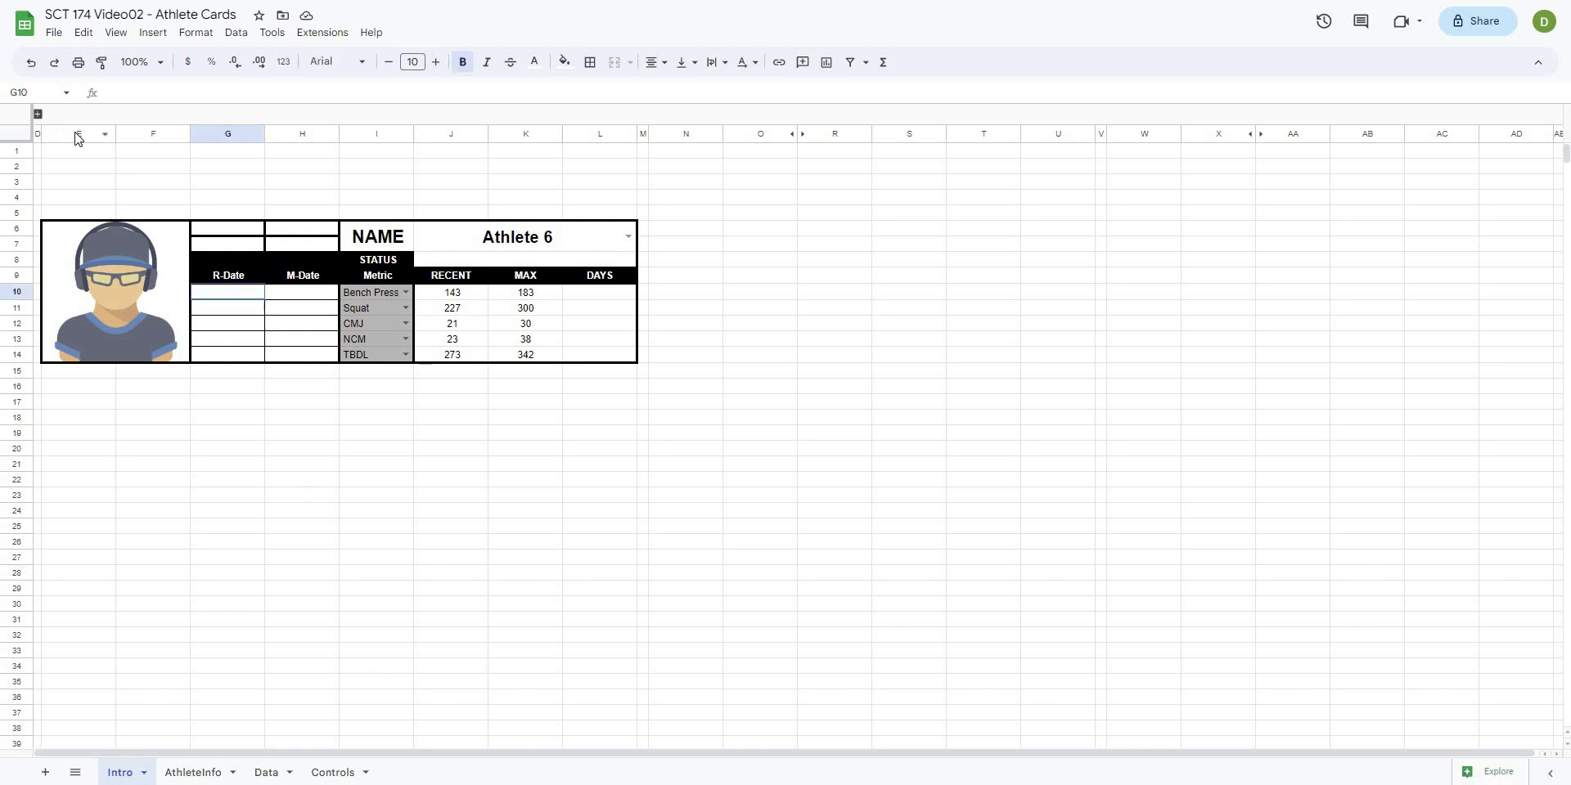
click(381, 522)
Start a FILTER formula in G10 whose range is an INDEX on the performancedata named range
click(232, 296)
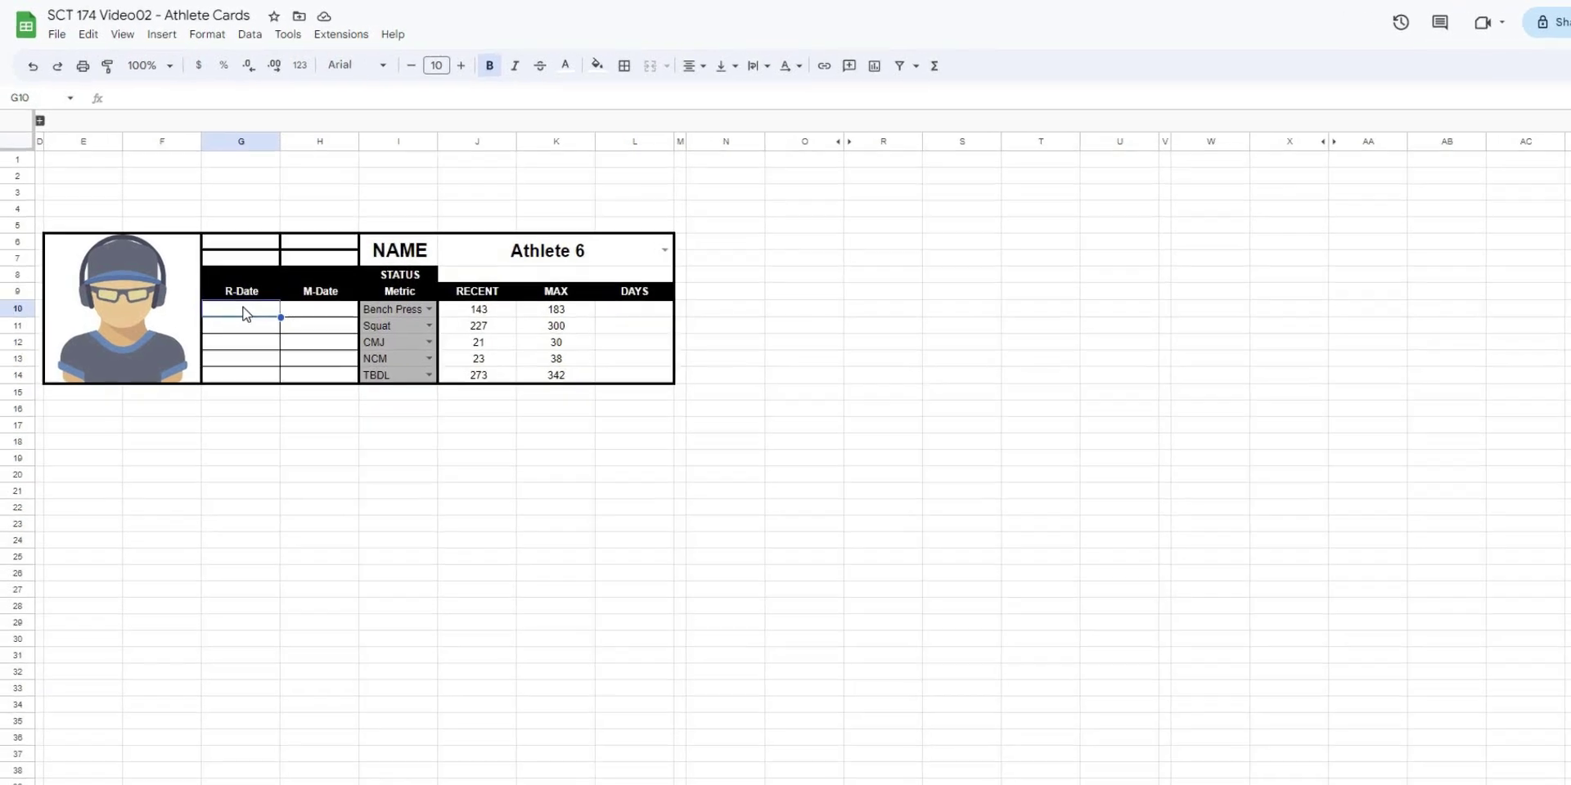
text(=filter()
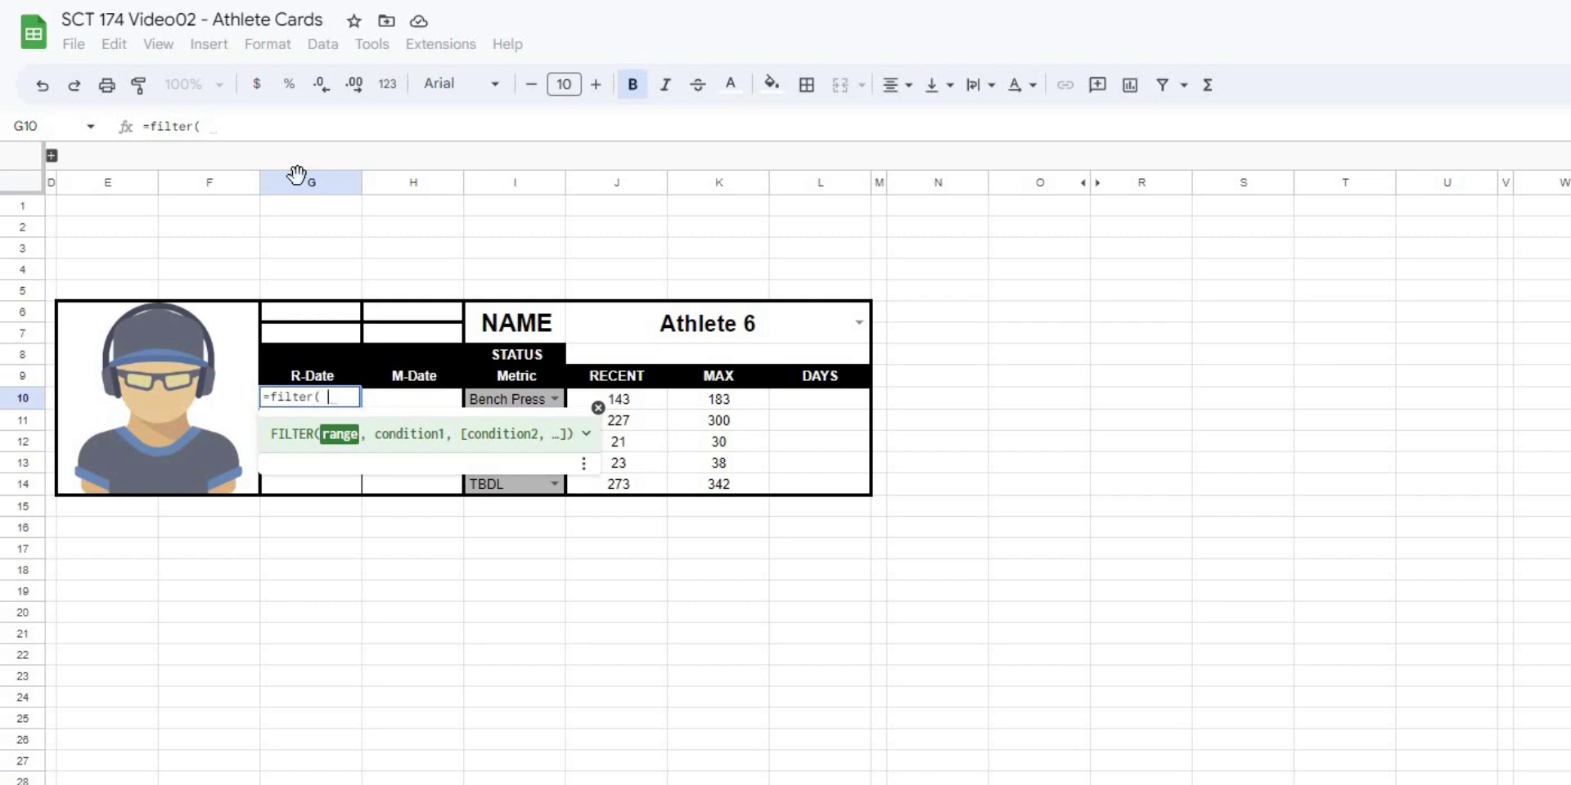
click(350, 119)
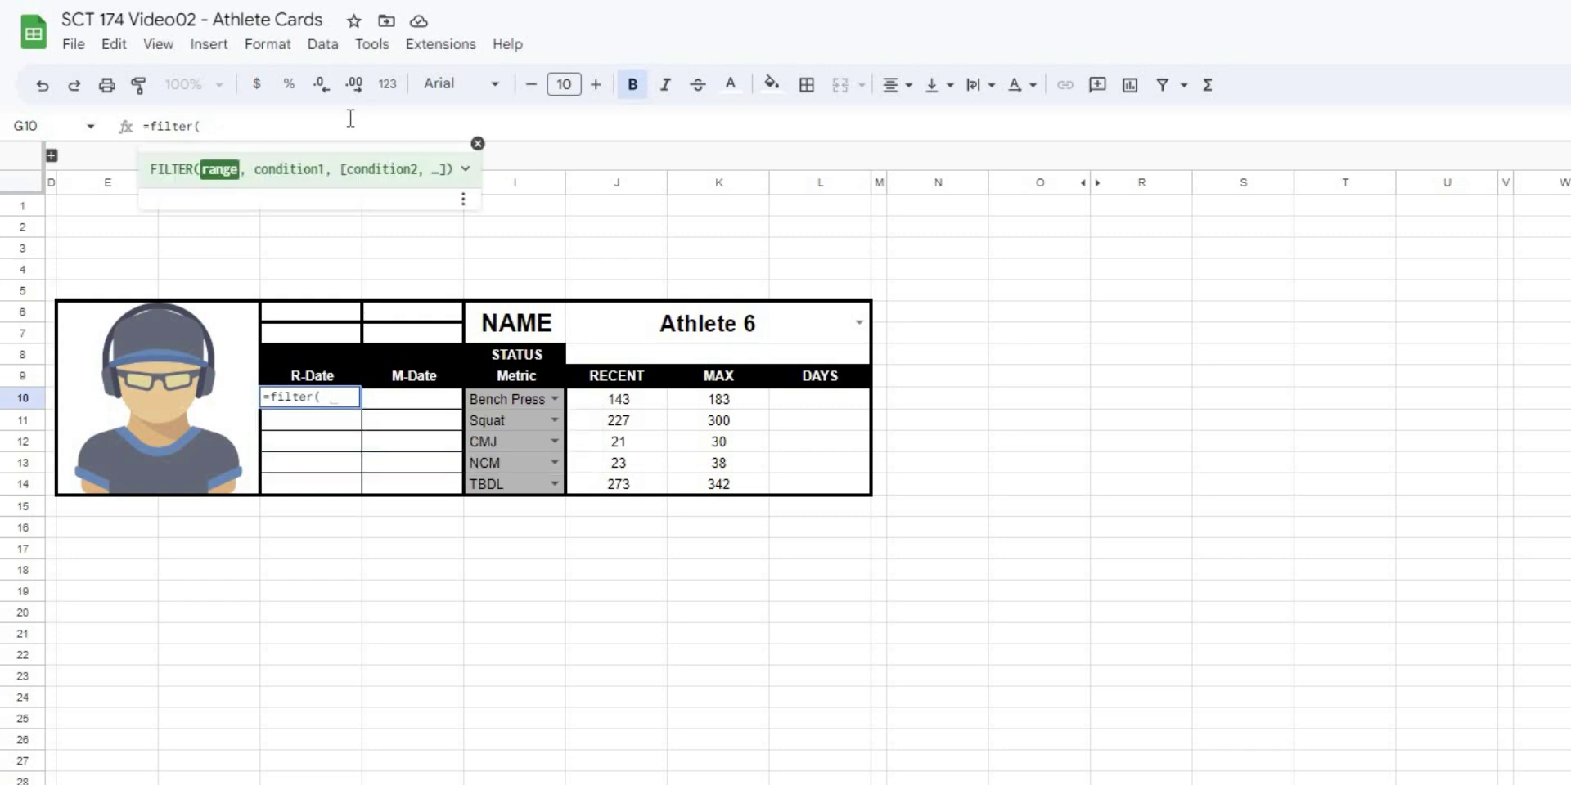
text(index)
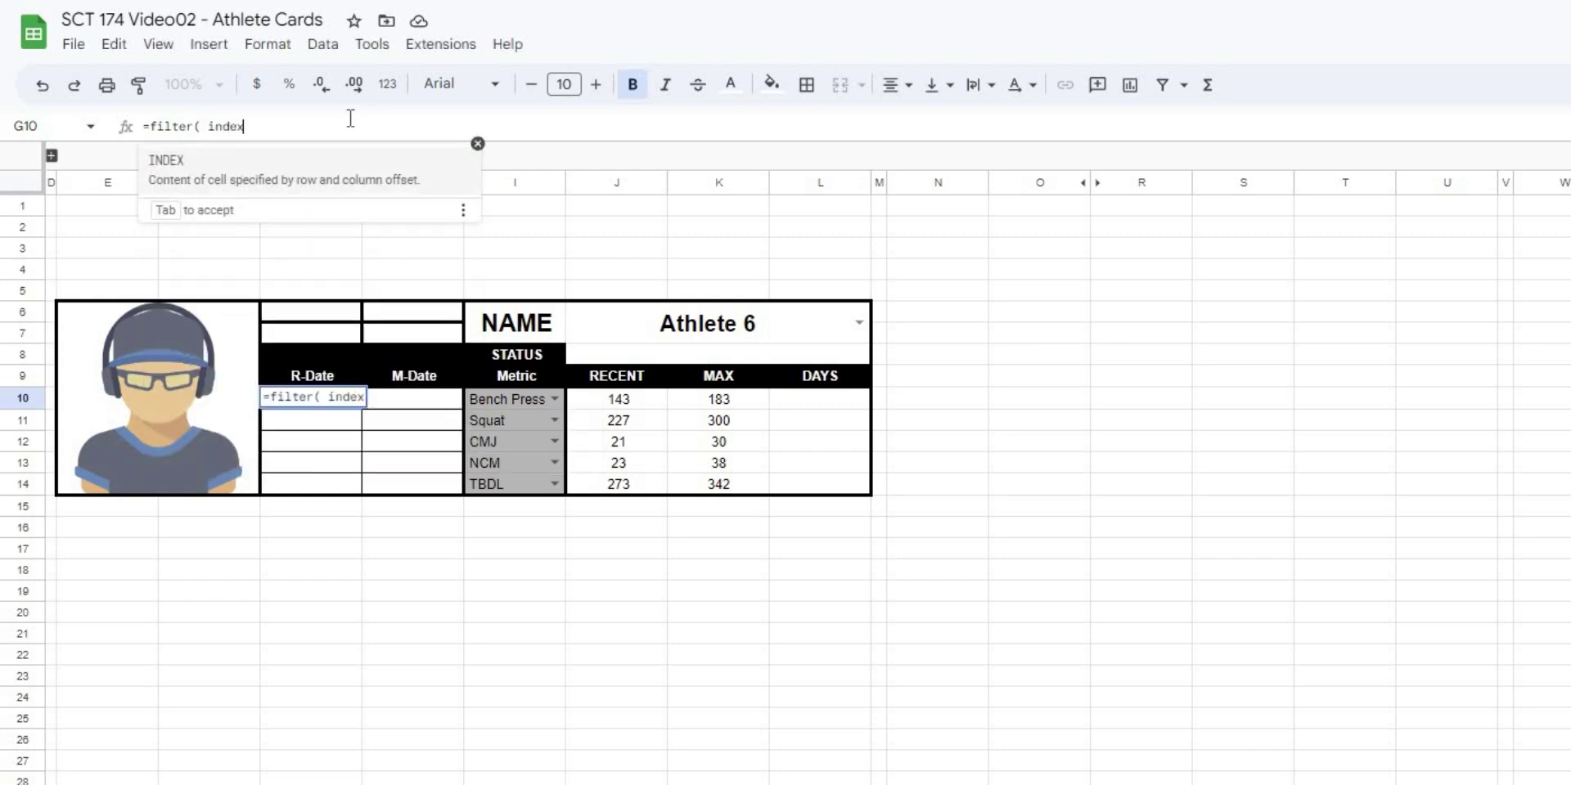
text((p)
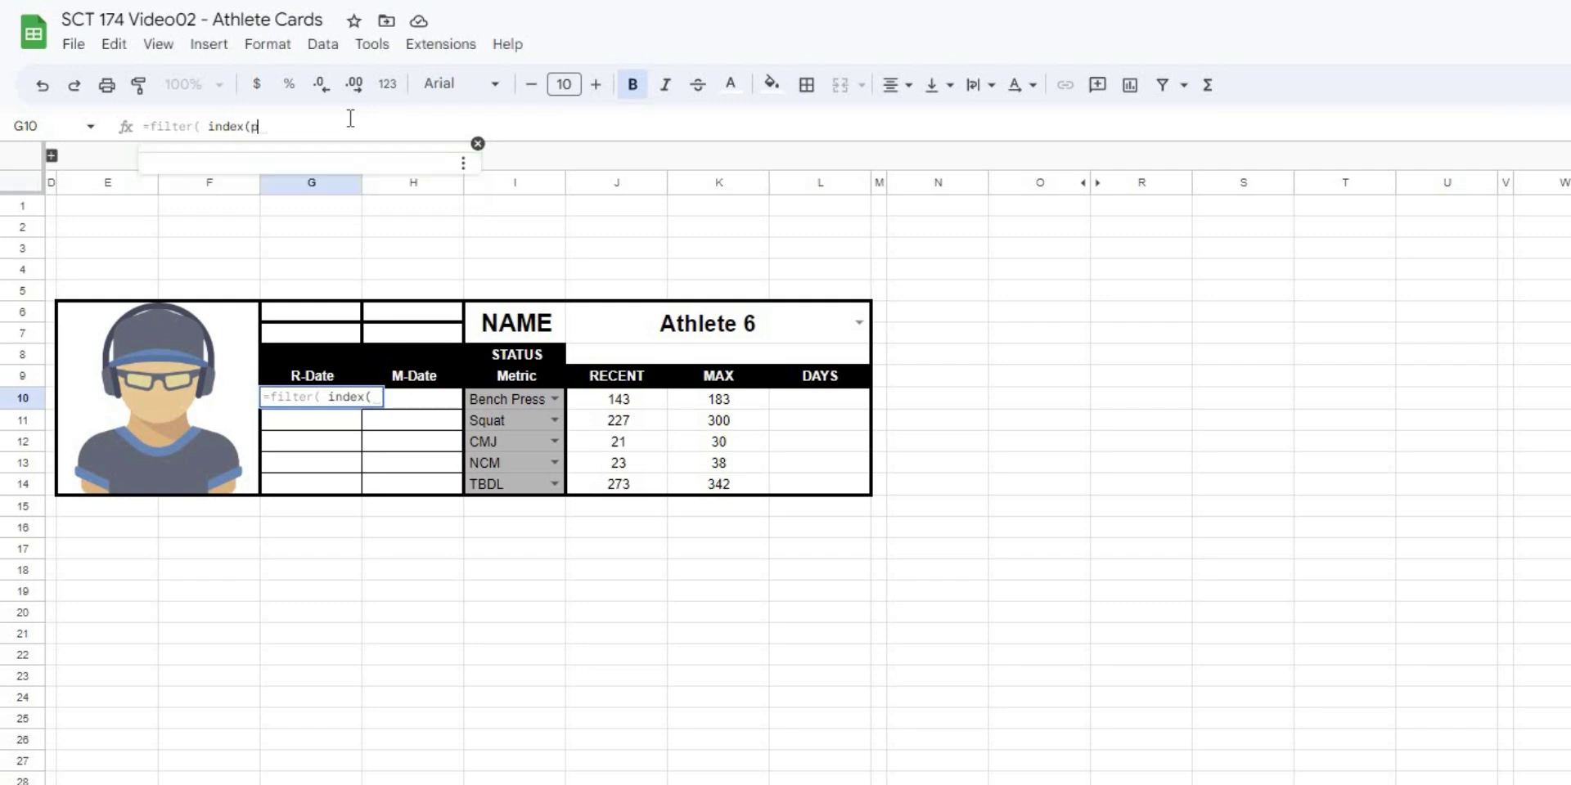
text(erforma)
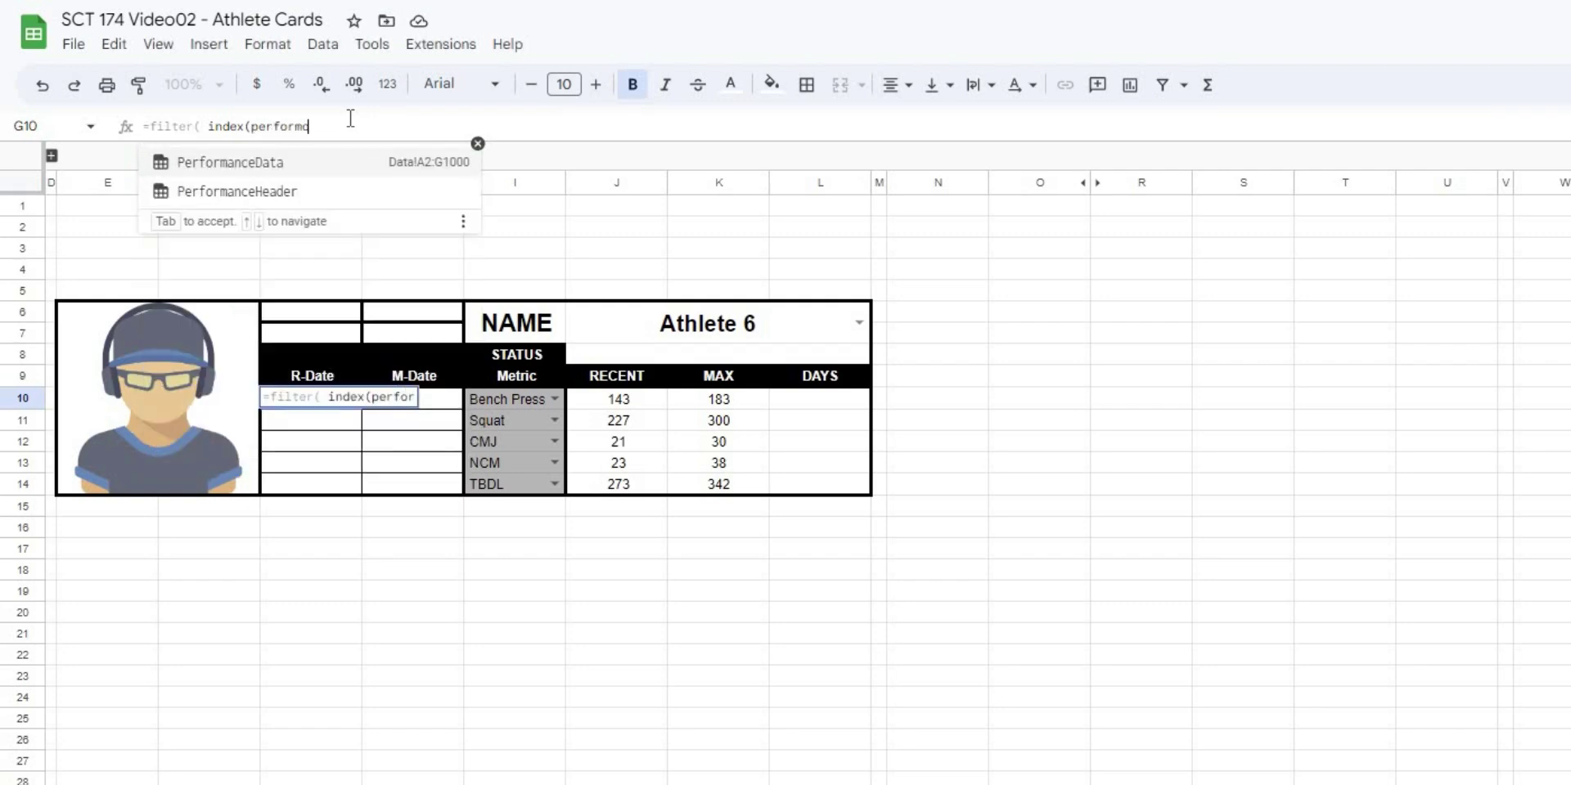
text(ncedata, )
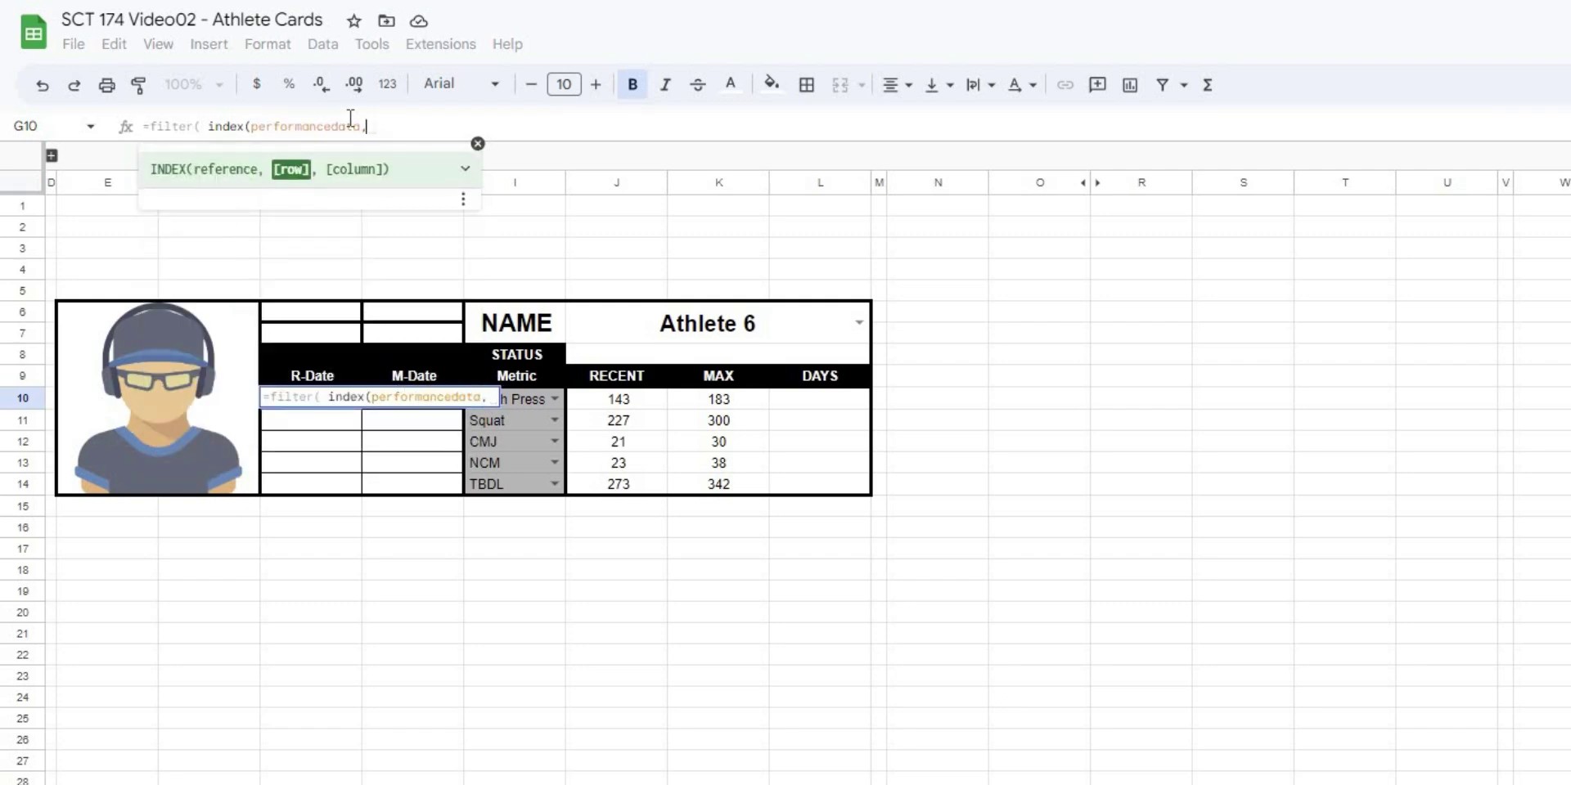
Leave the INDEX row argument blank and set its column to match("date", performanceheader, false), closing the FILTER range
text(,match()
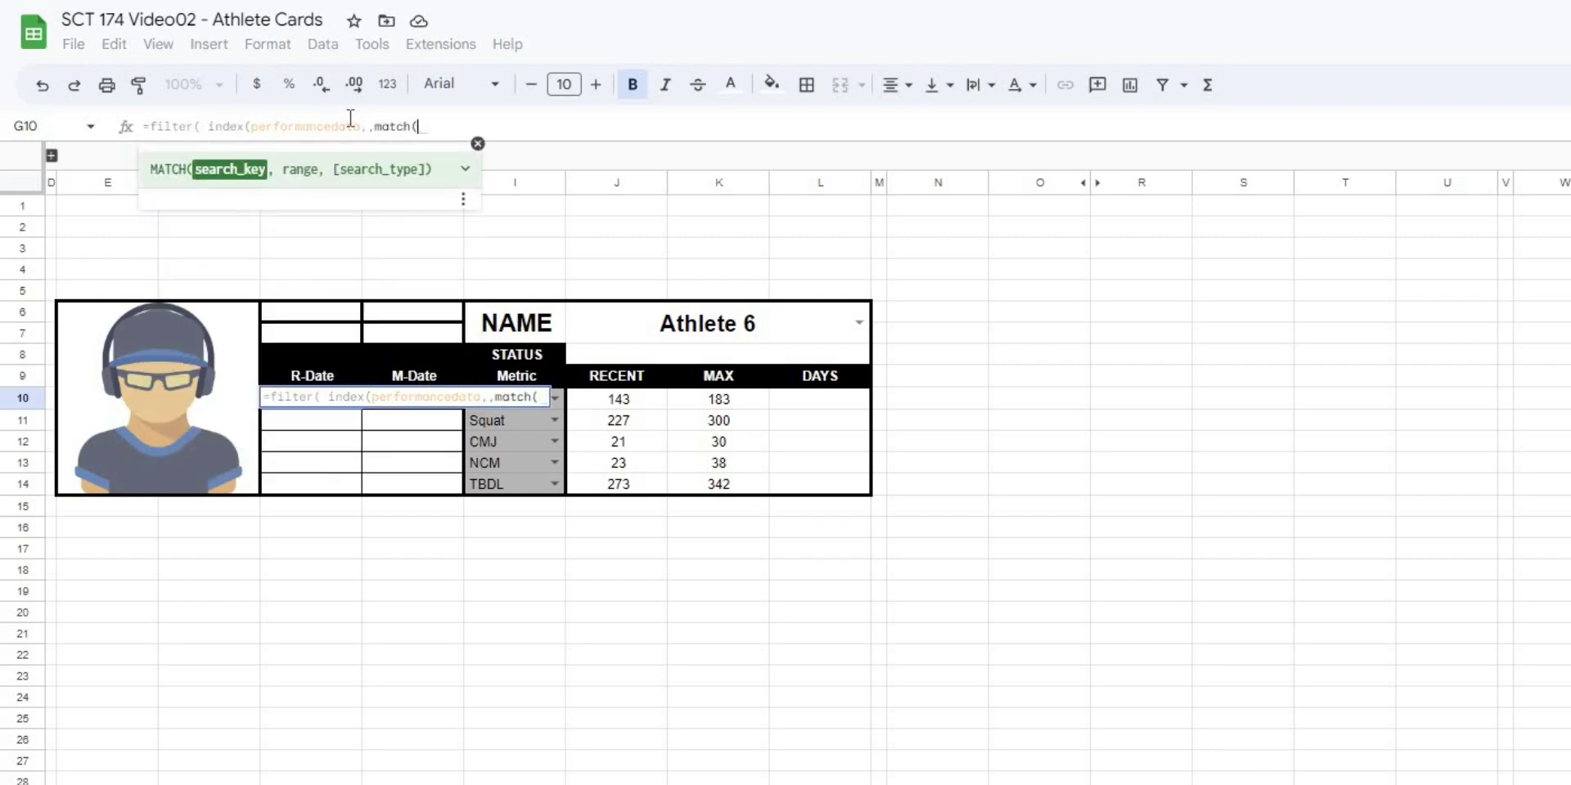
text("date", )
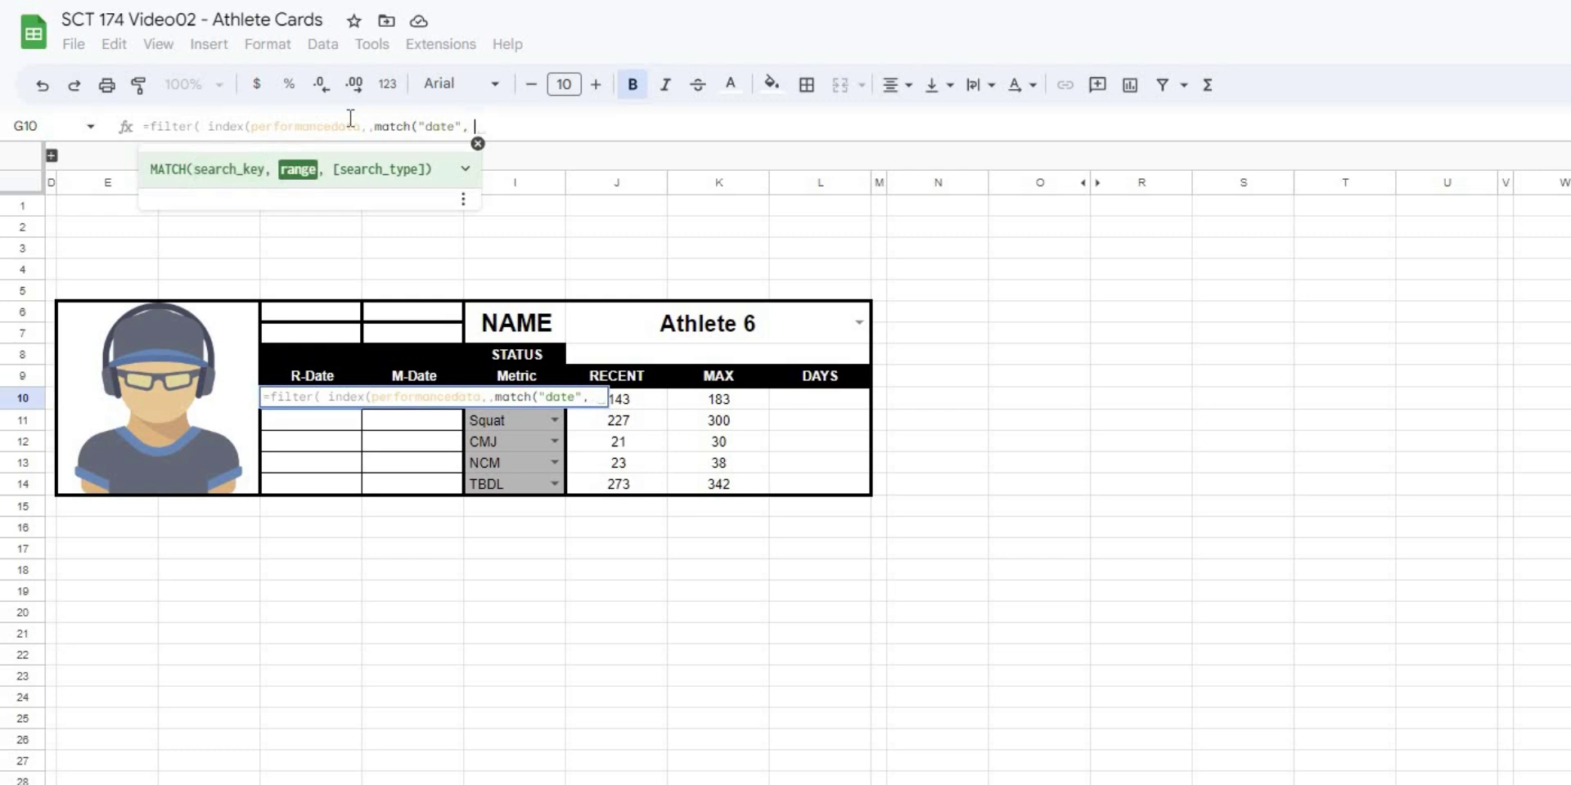
text(perfor)
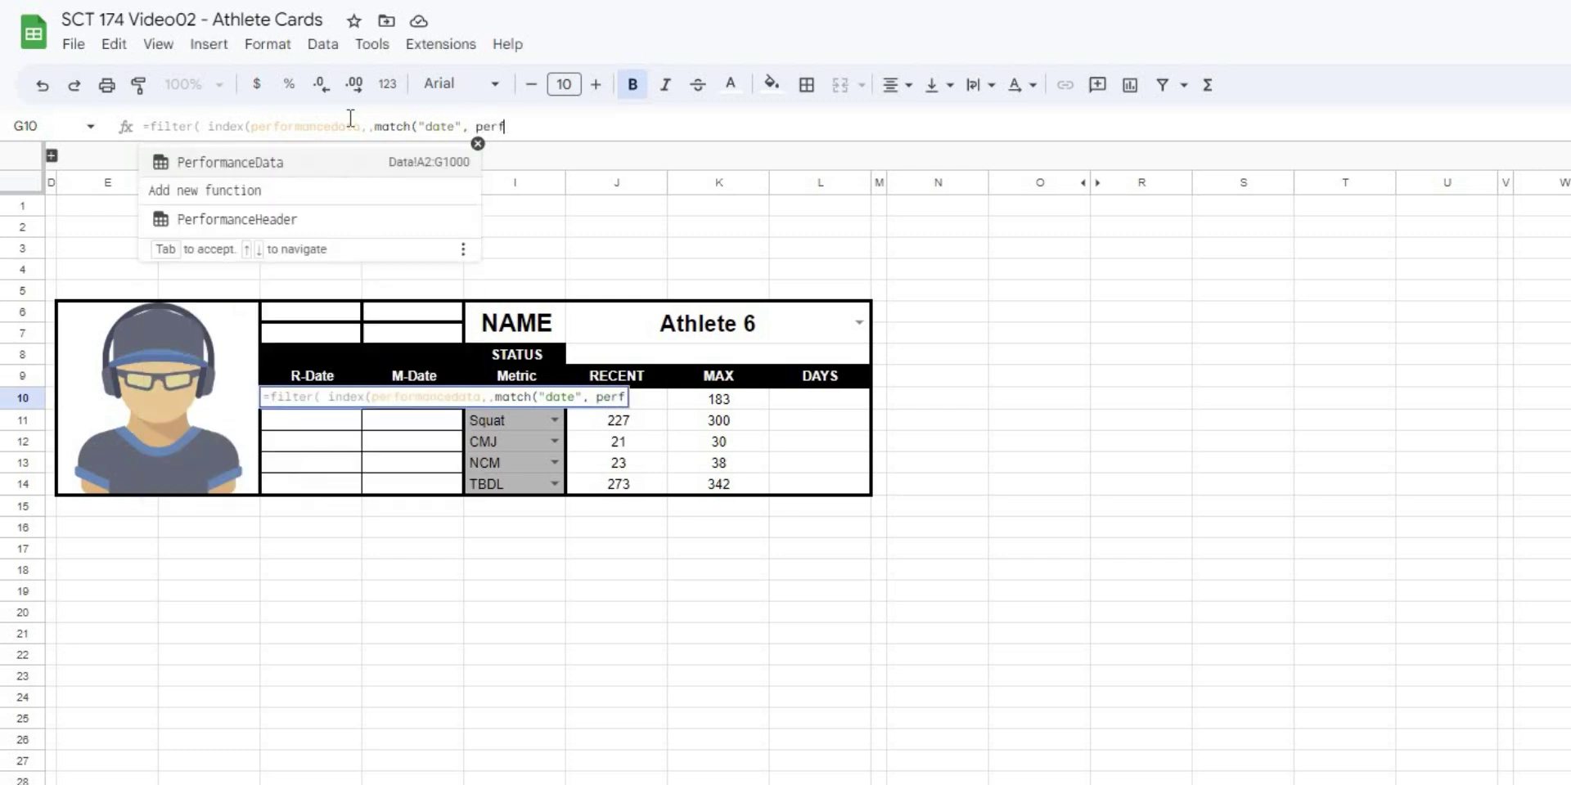
text(mancehea)
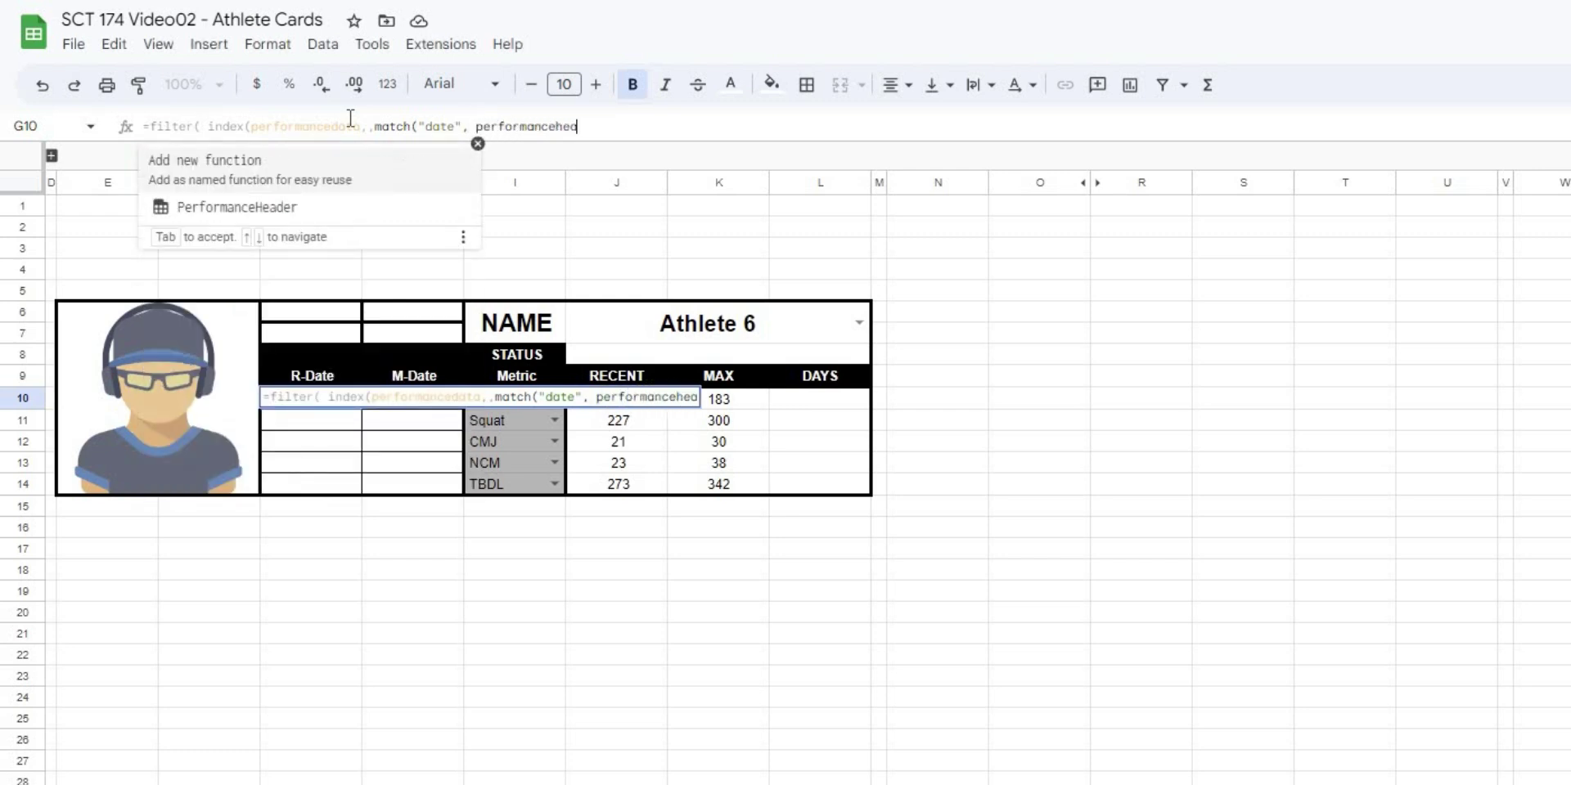
text(der, )
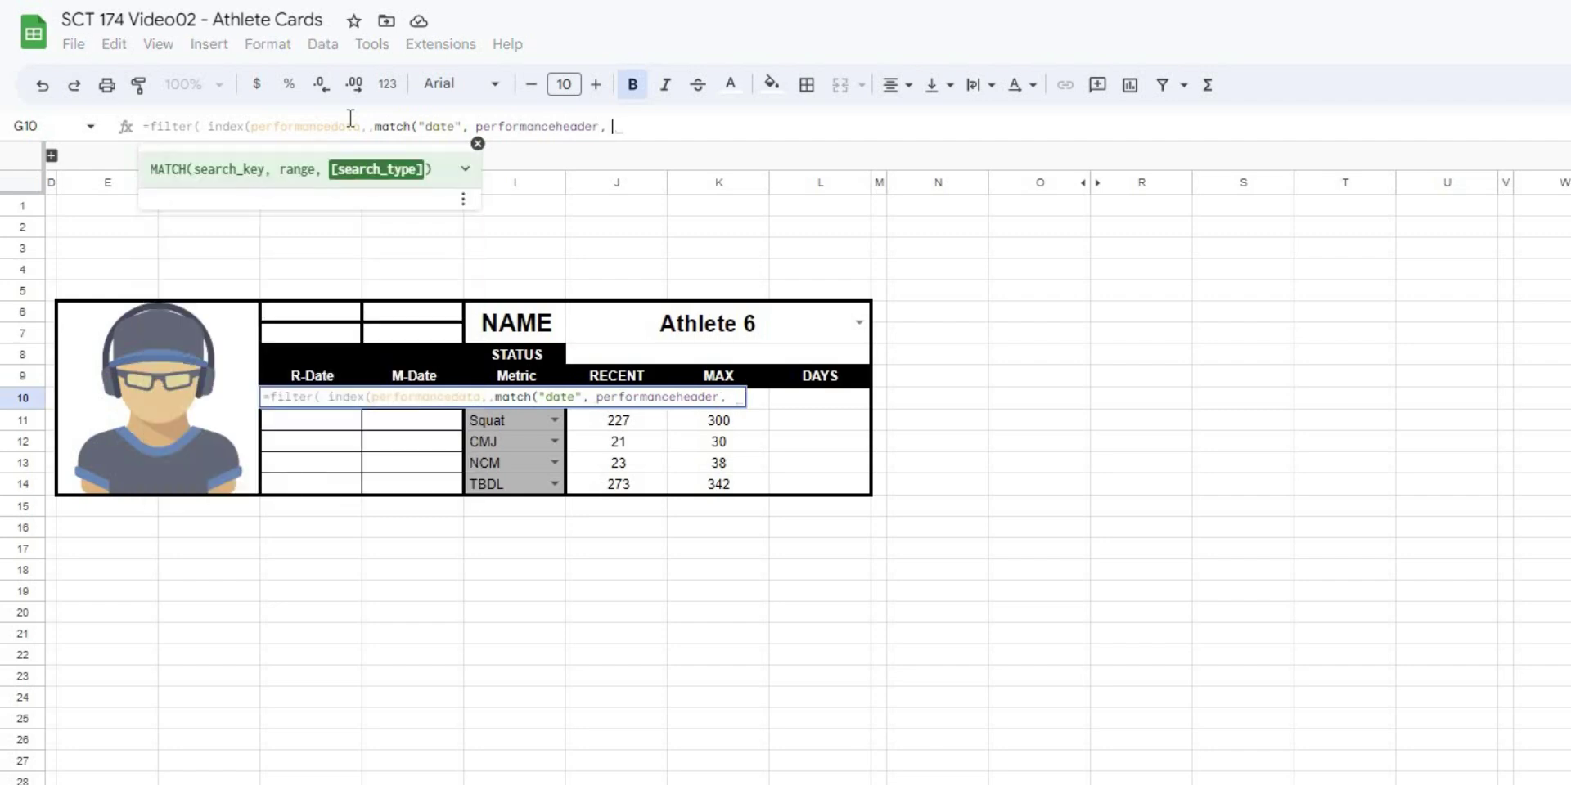
text(fals)
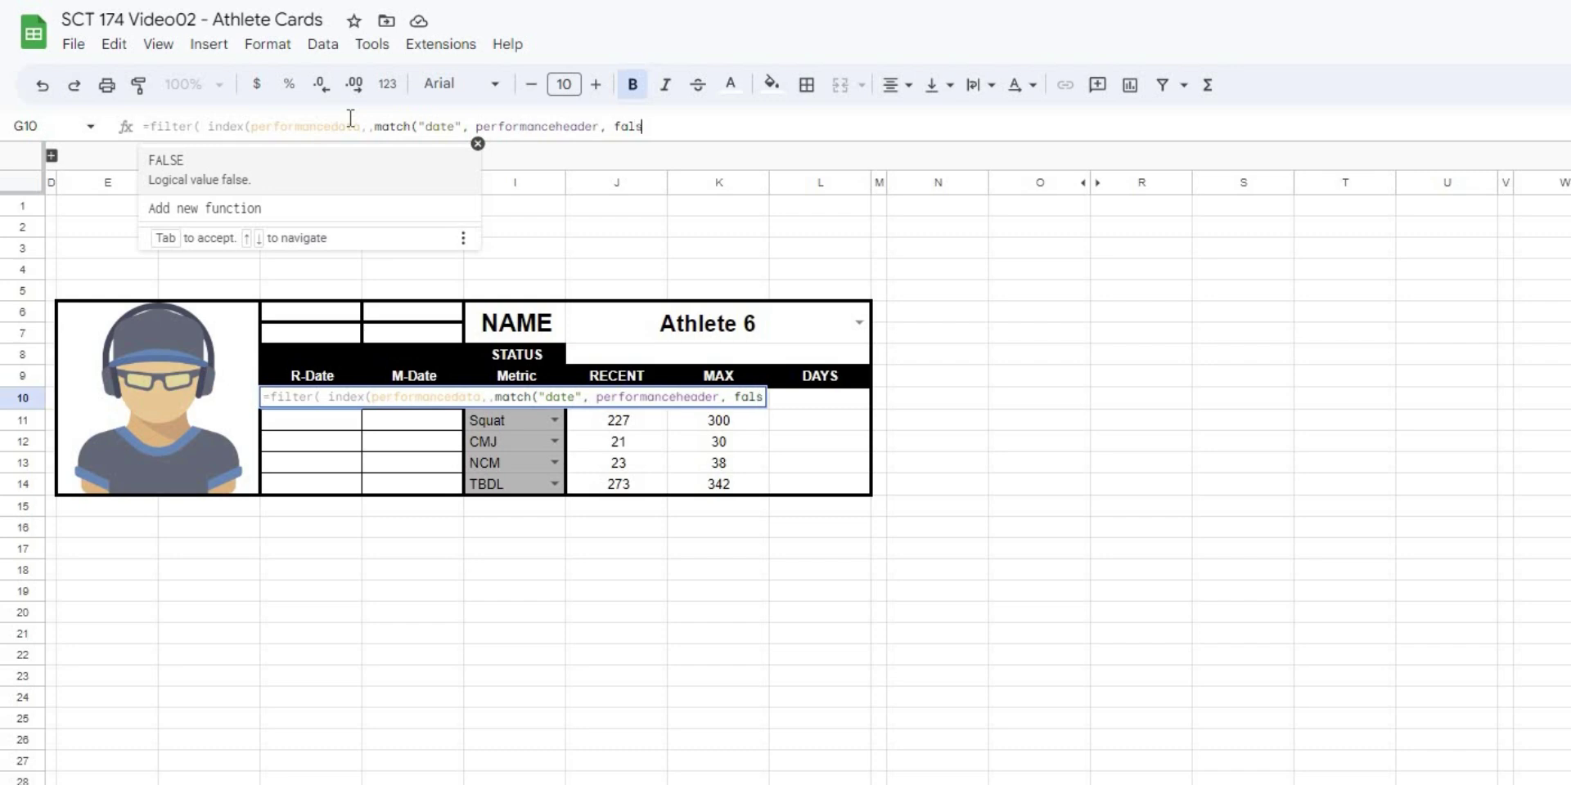
text(e)))
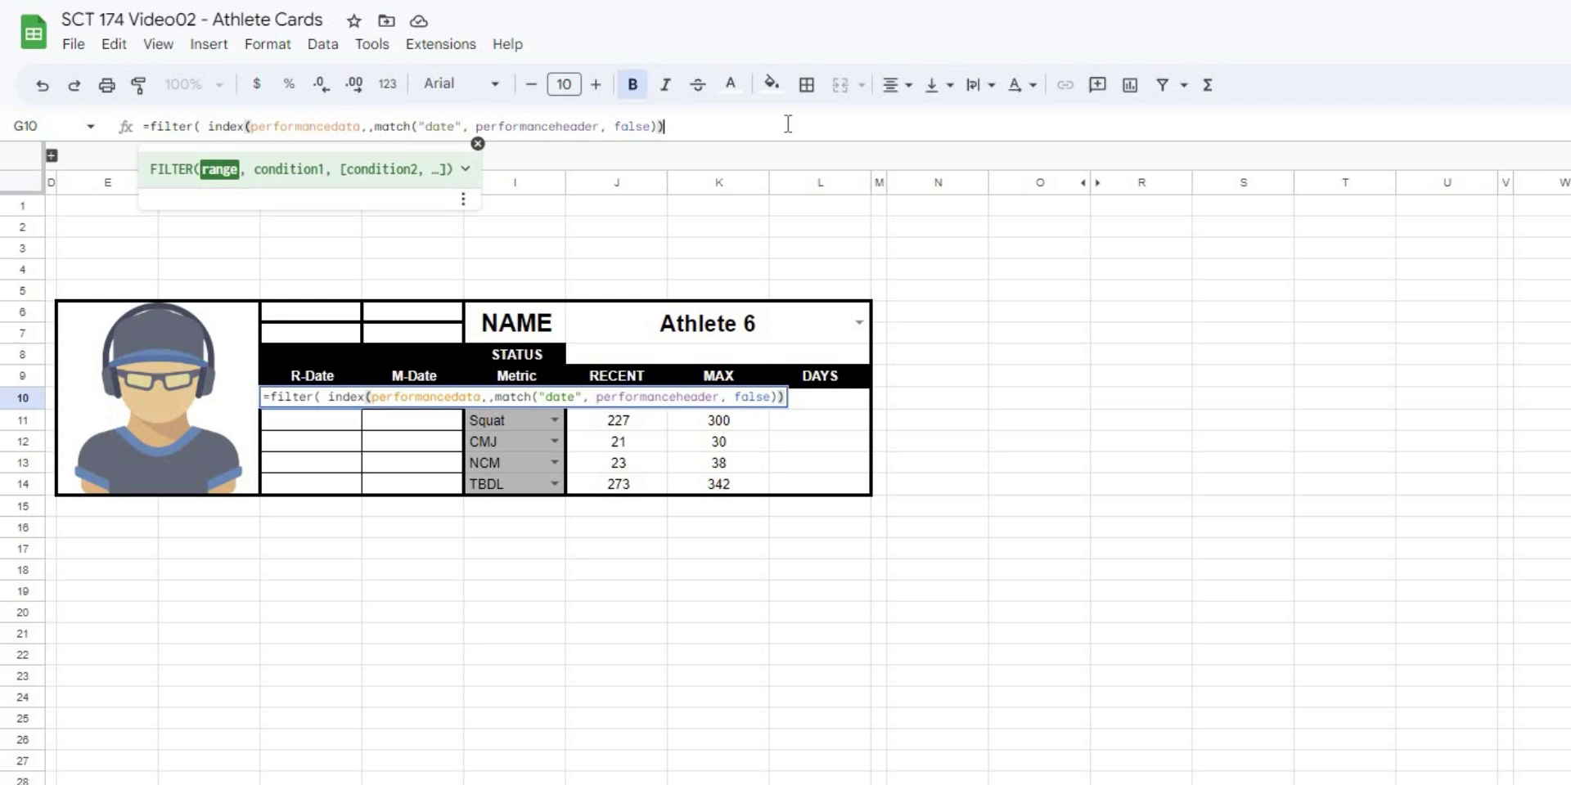
Begin the first FILTER condition with another INDEX on performancedata
text(, )
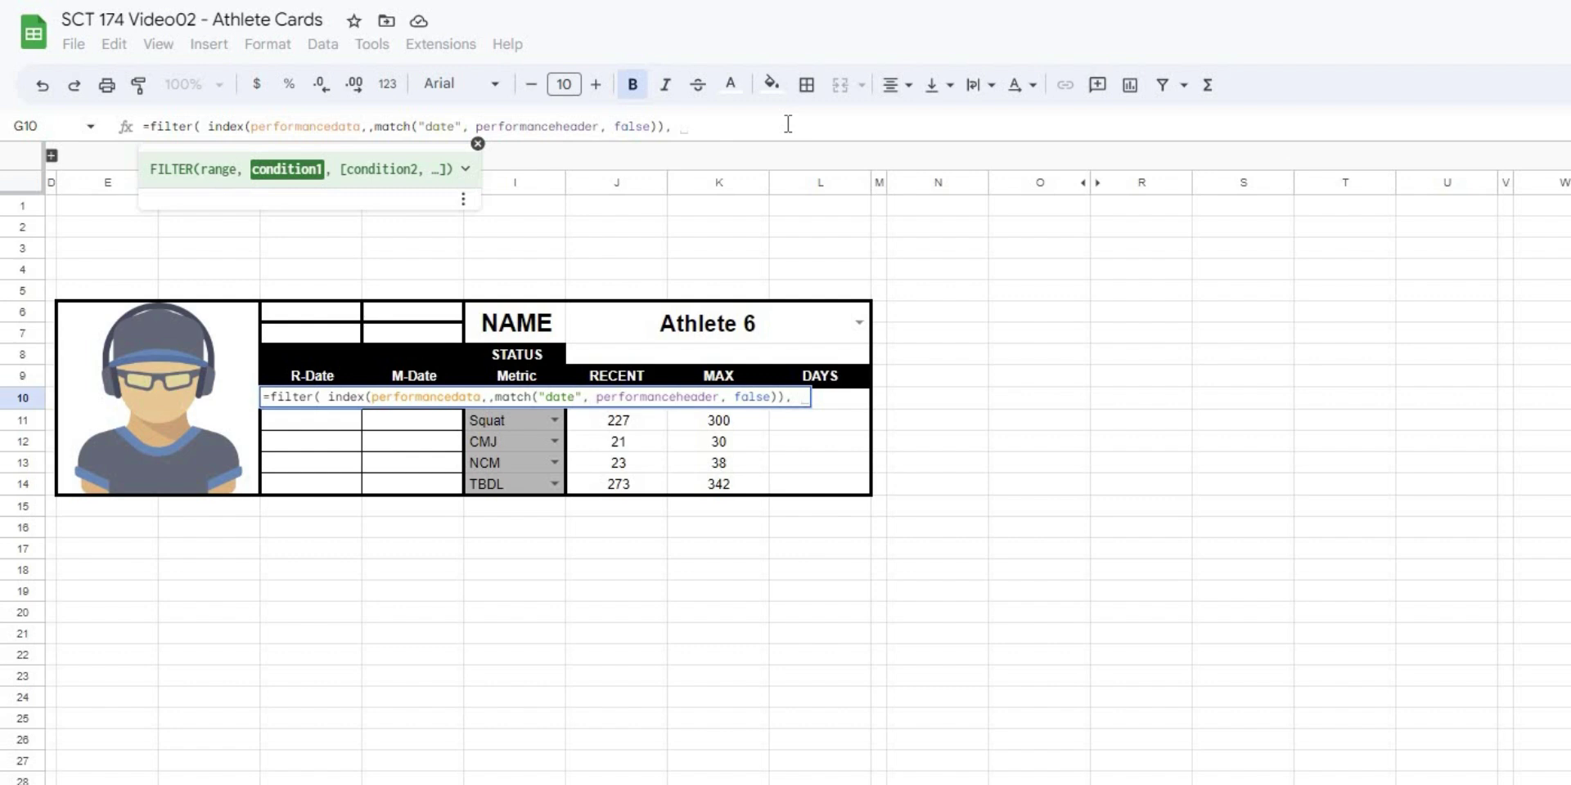
text(index()
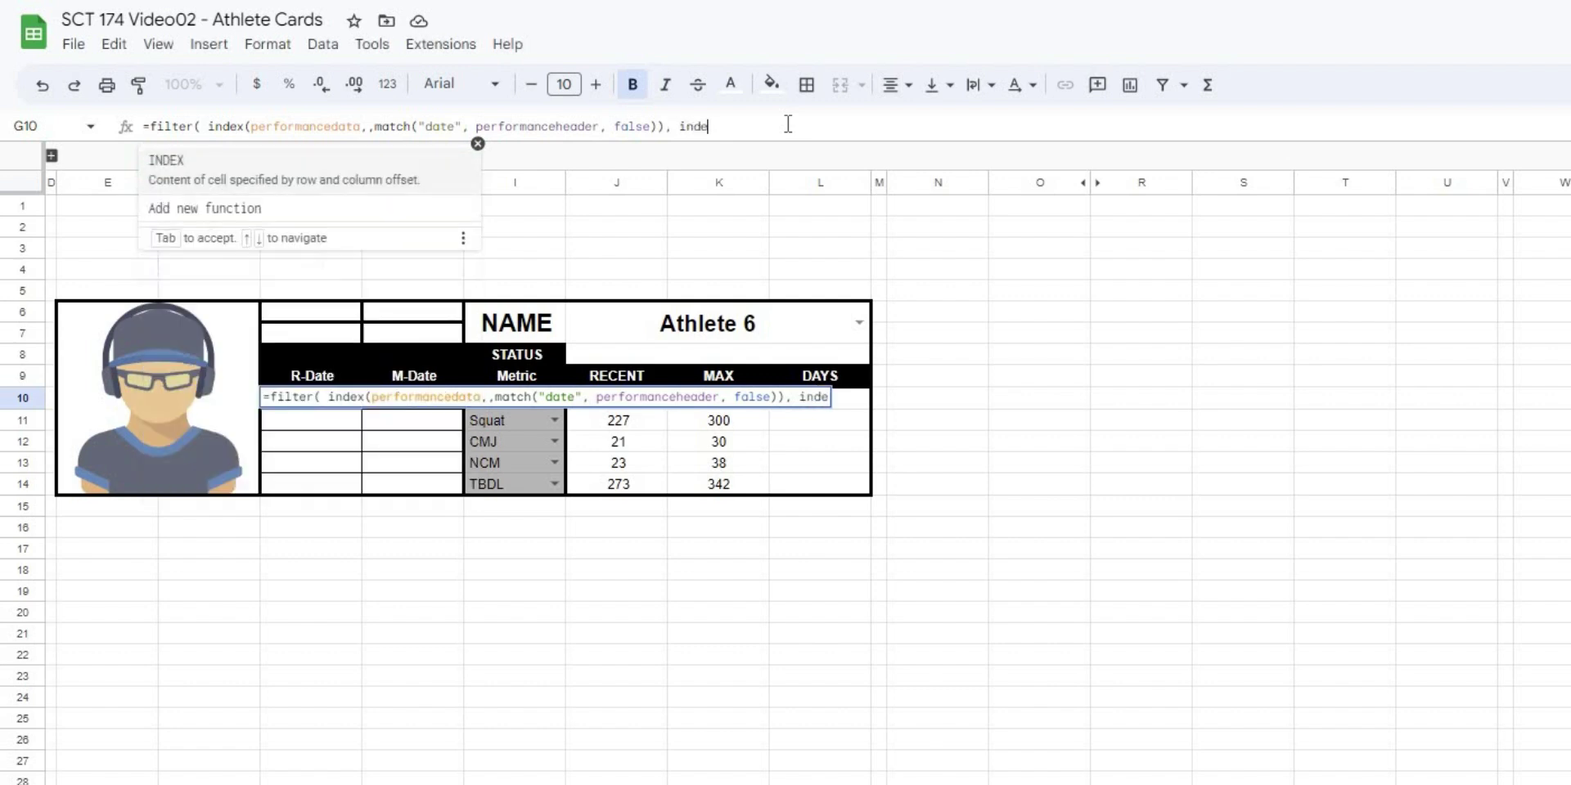
text(performacne)
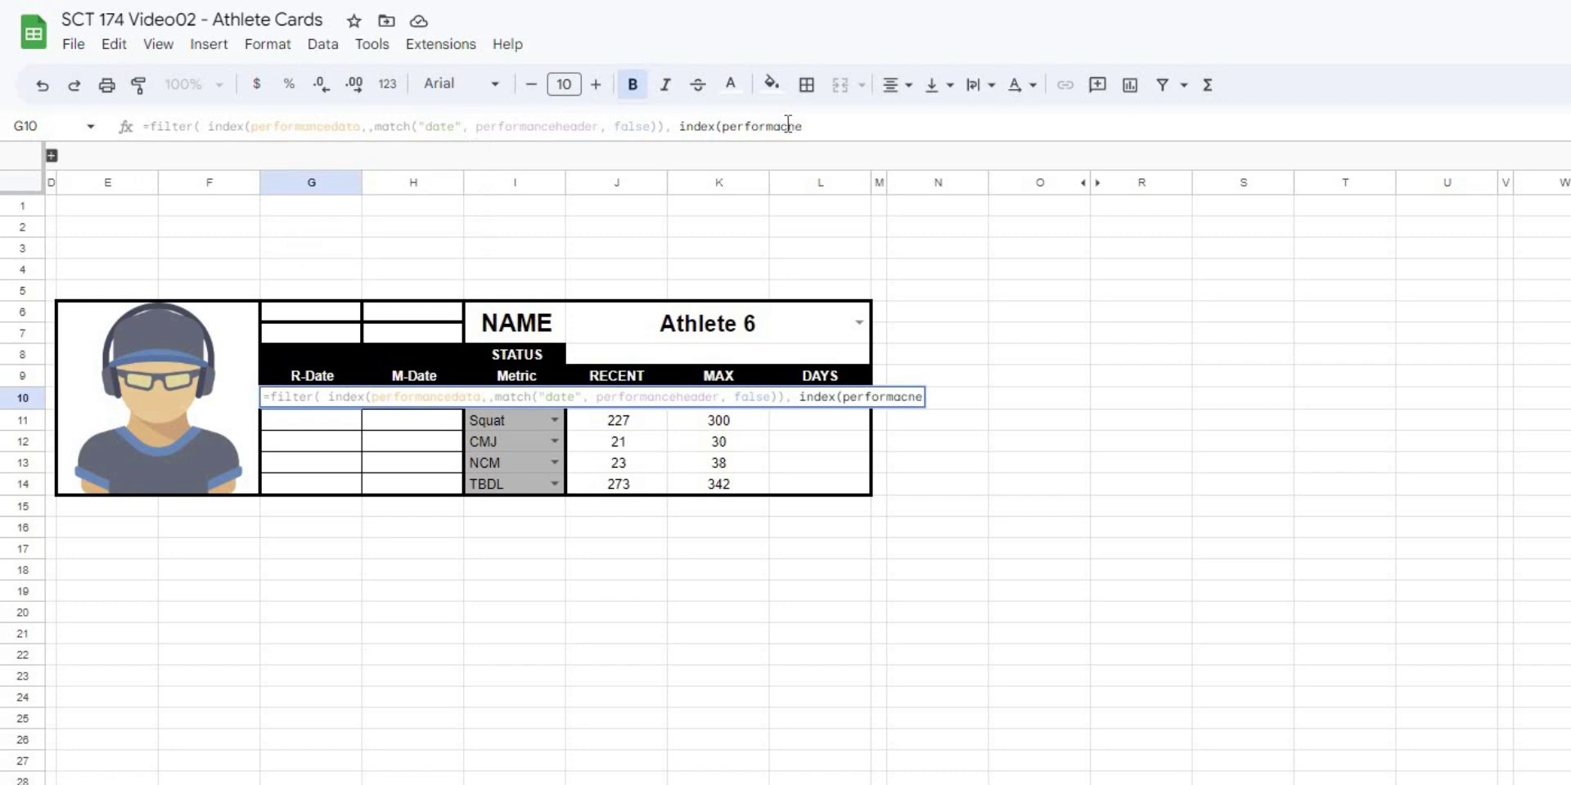
key(BackSpace)
key(BackSpace)
key(BackSpace)
key(BackSpace)
key(BackSpace)
text(manced)
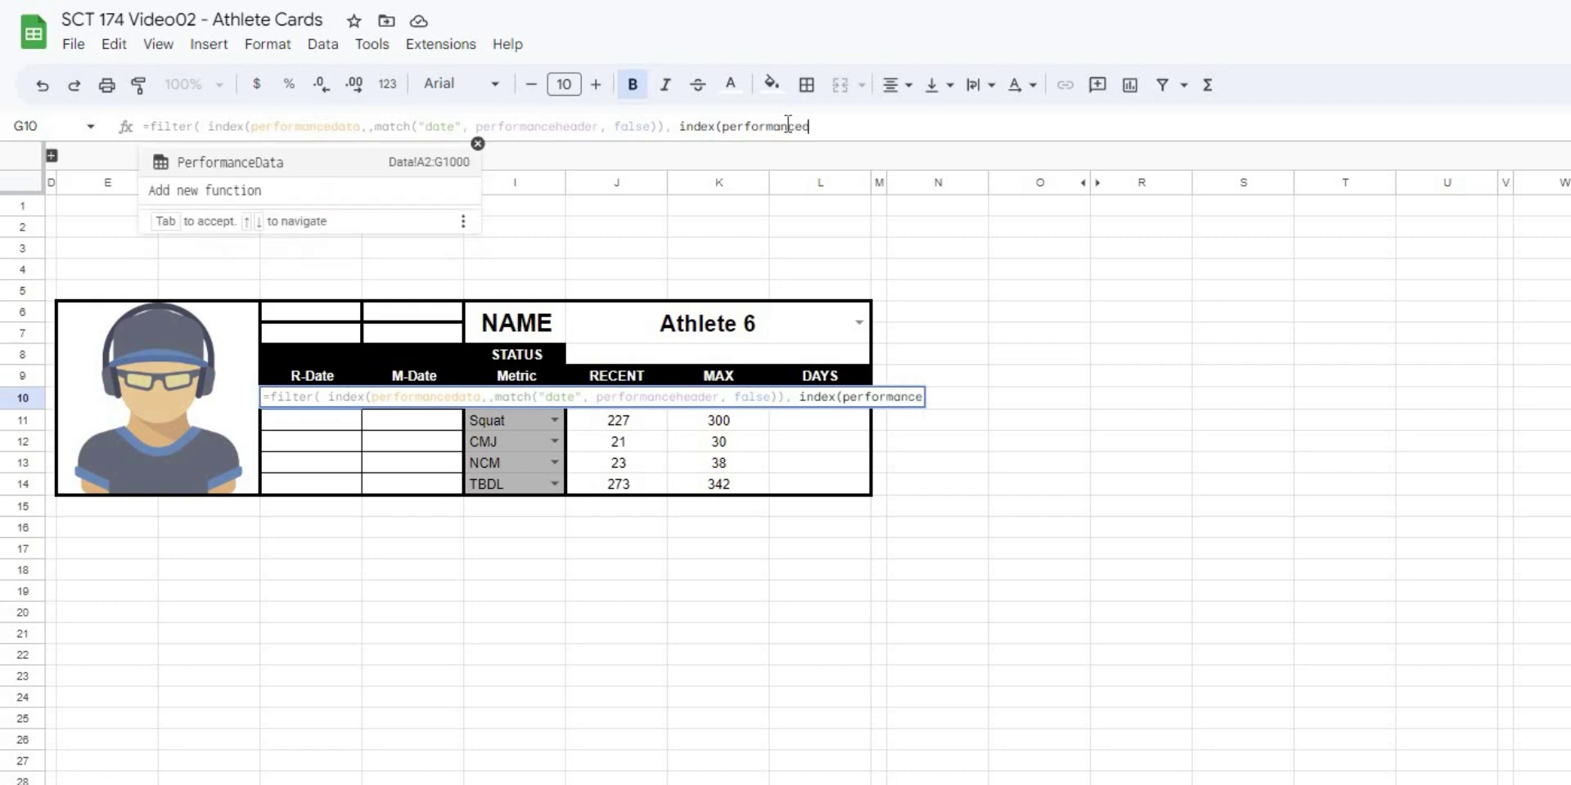
text(ata, )
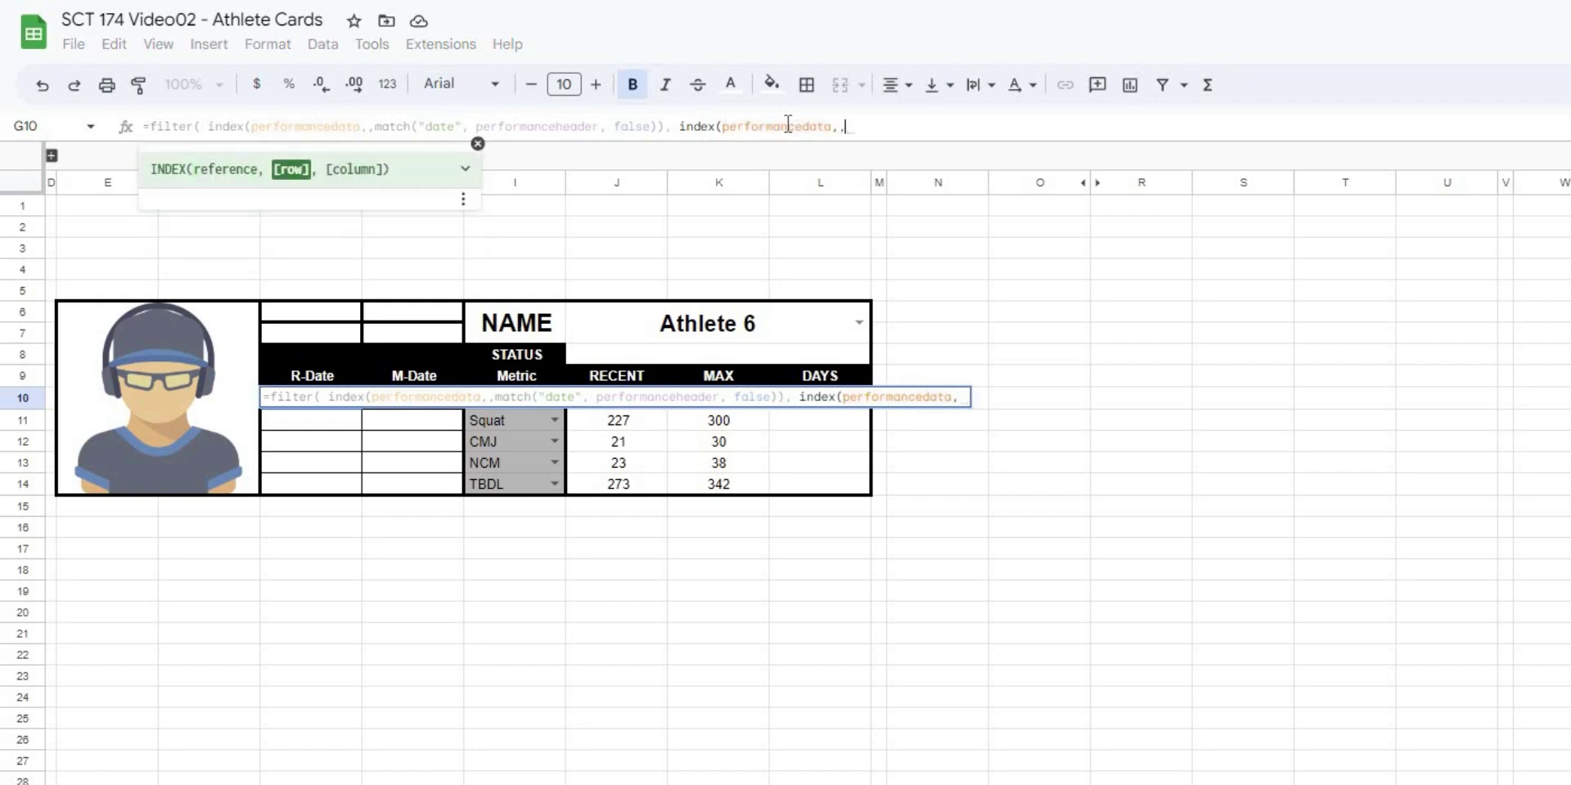
Complete the condition with blank row, column match("athlete name", performanceheader,false), compared to athlete name cell J6, and enter the formula
text(,match()
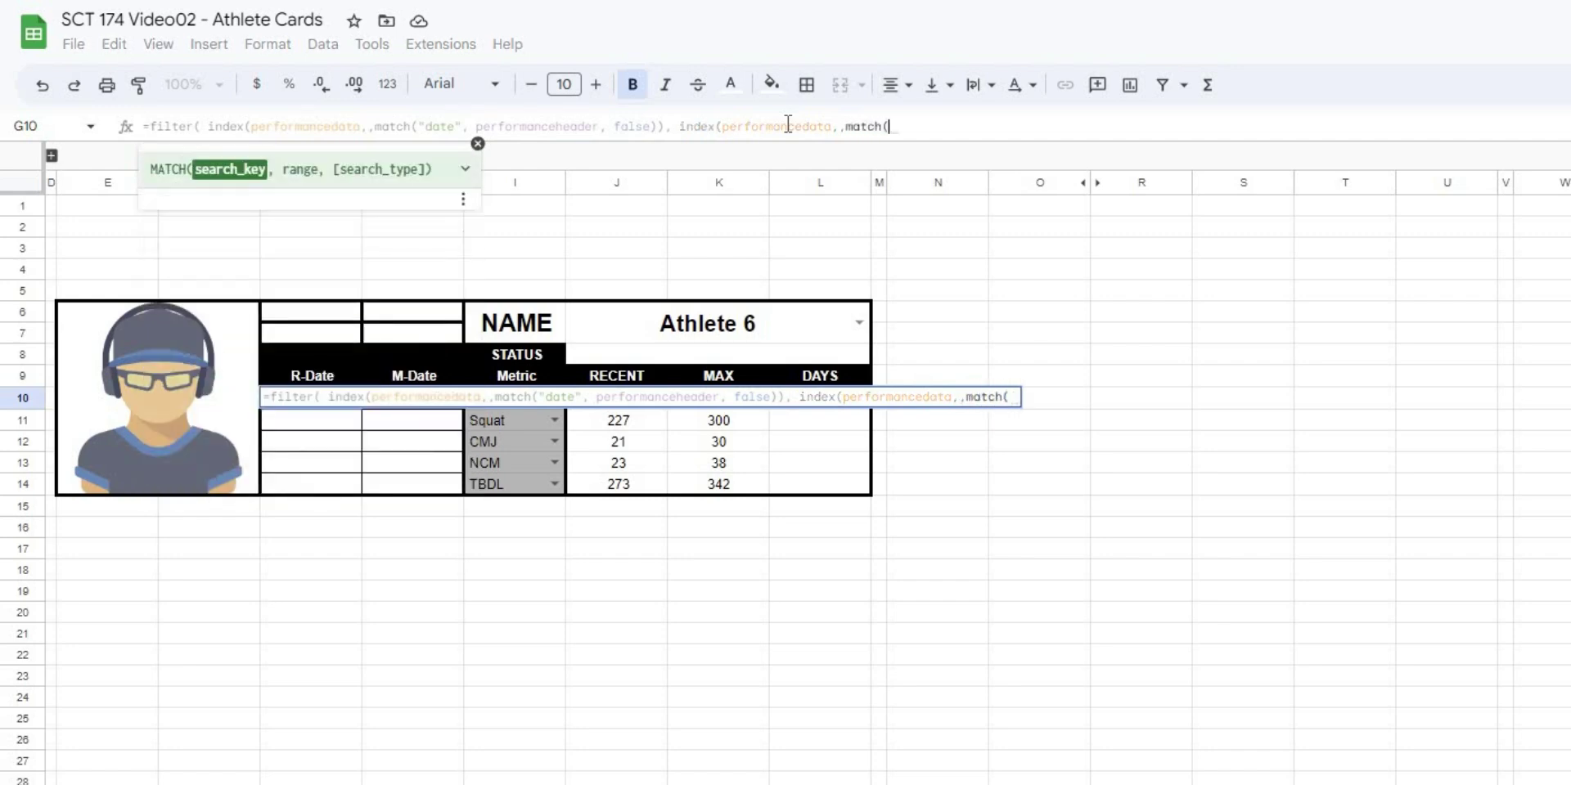
text("athlete name")
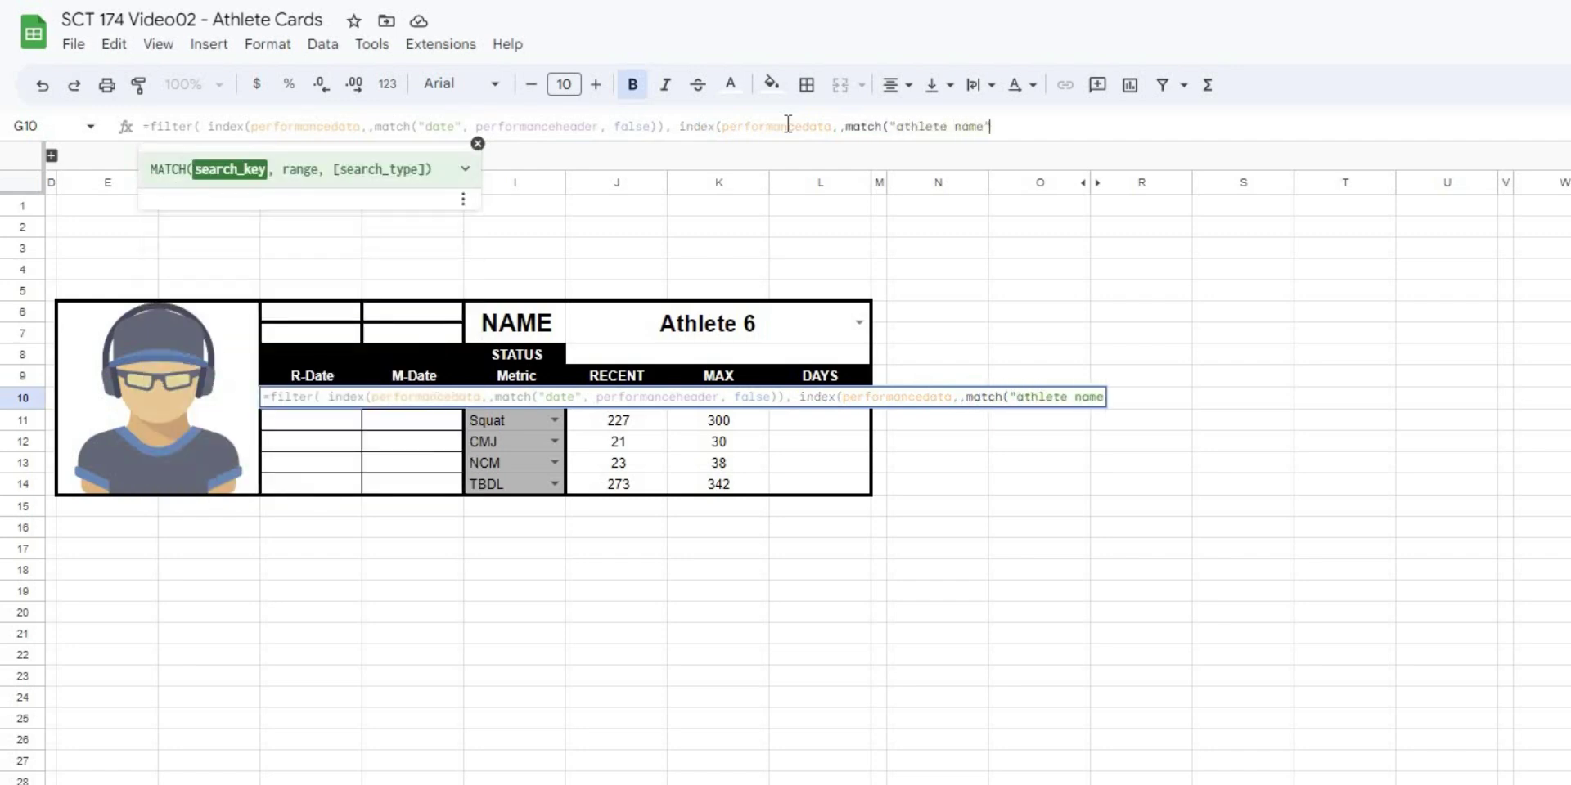
text(, perfo)
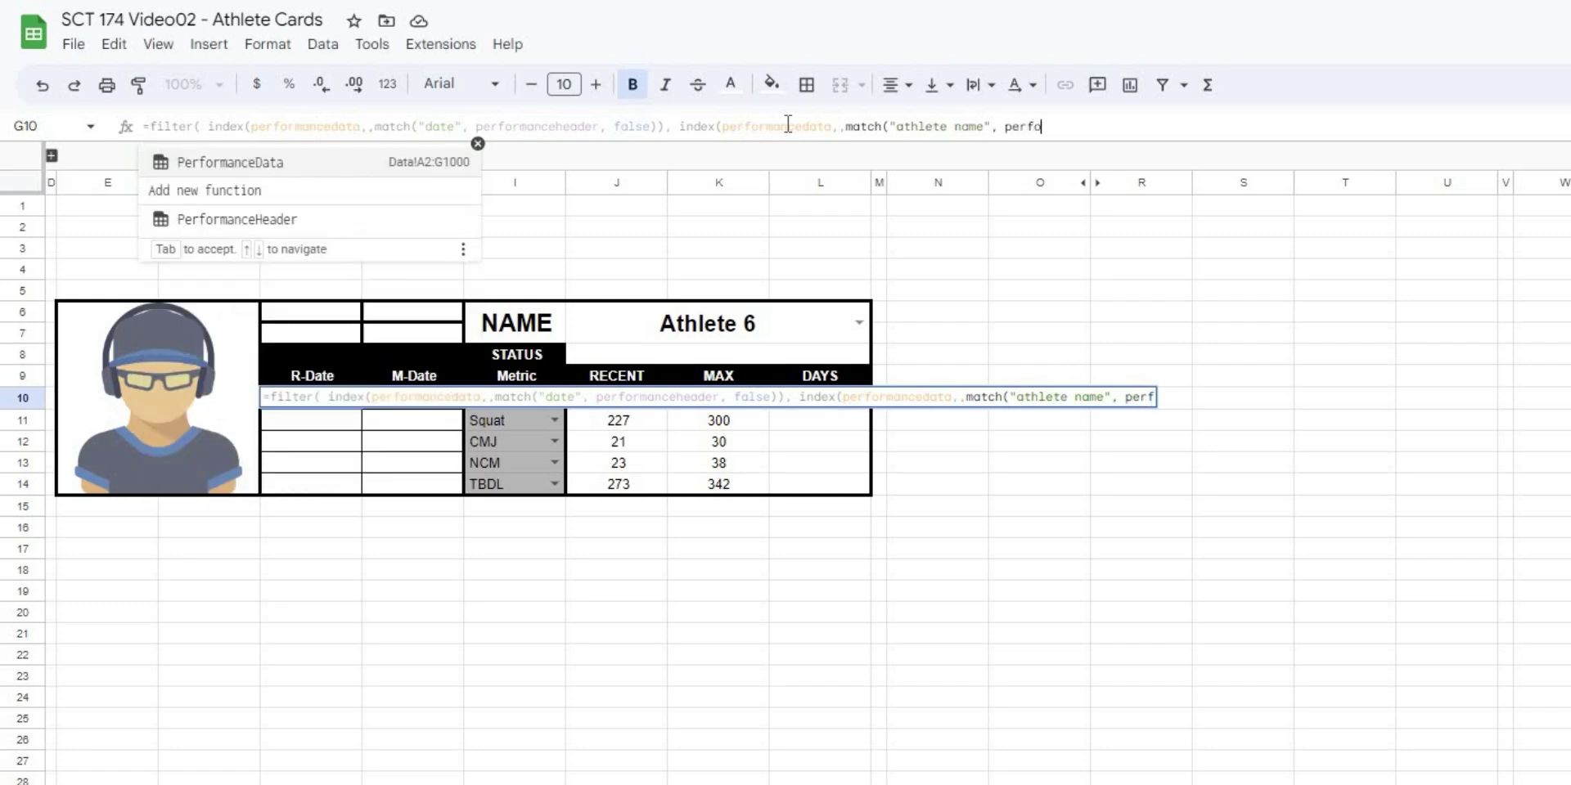
text(rmanceheader, f)
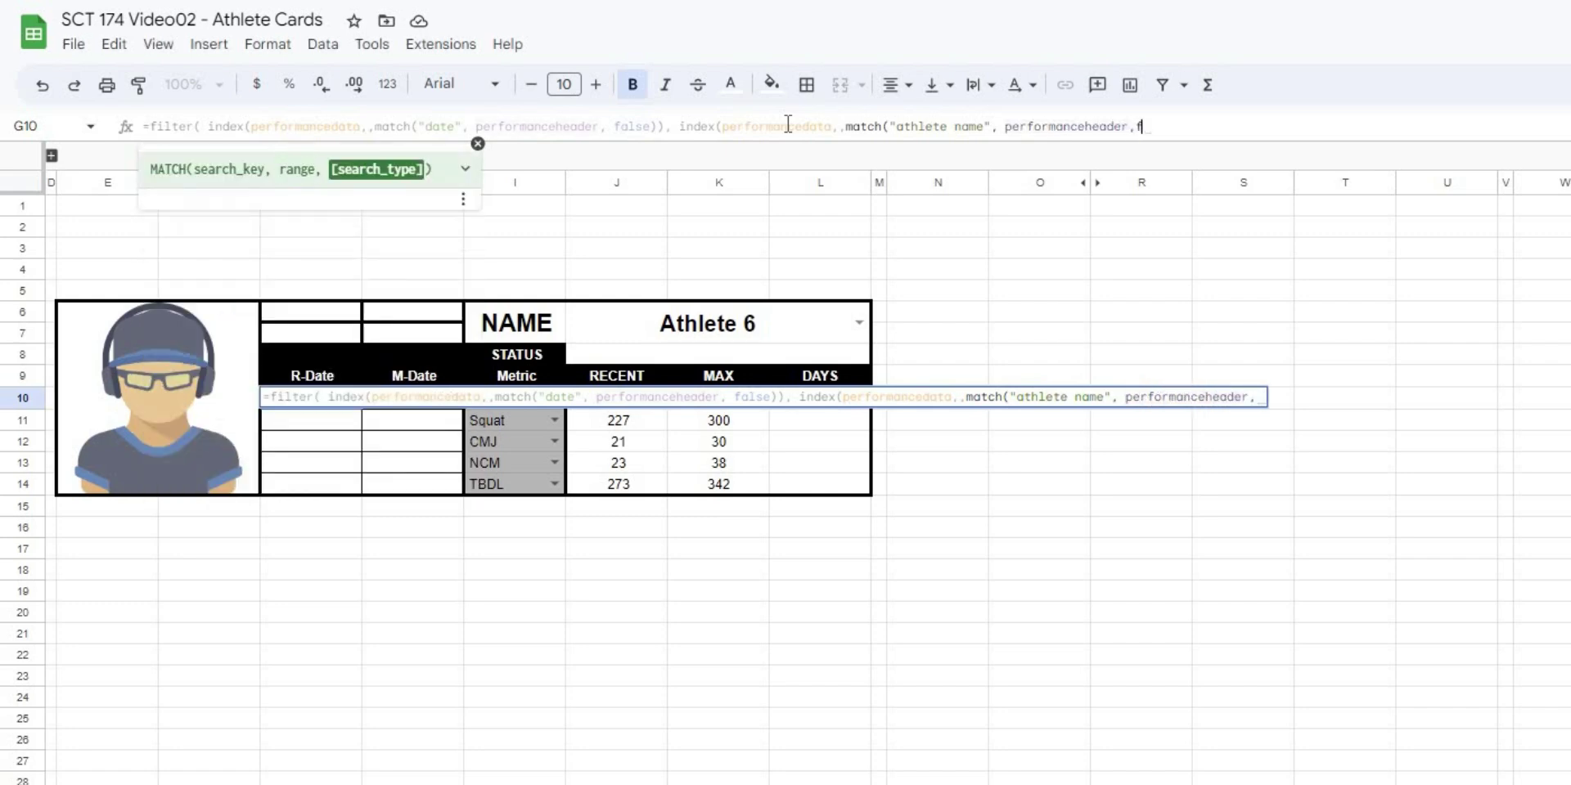
text(alse)) =)
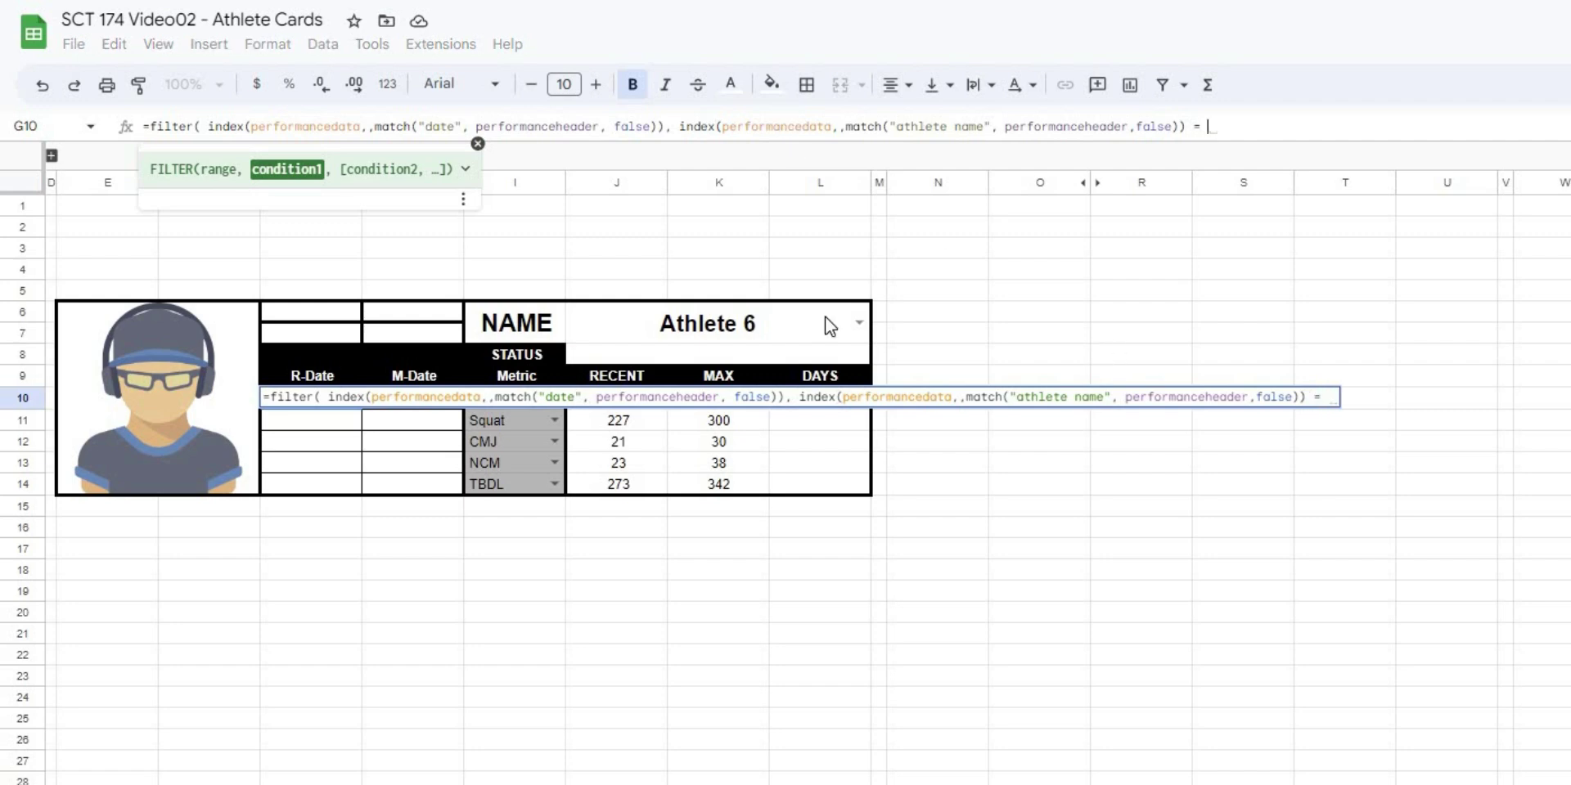
click(605, 317)
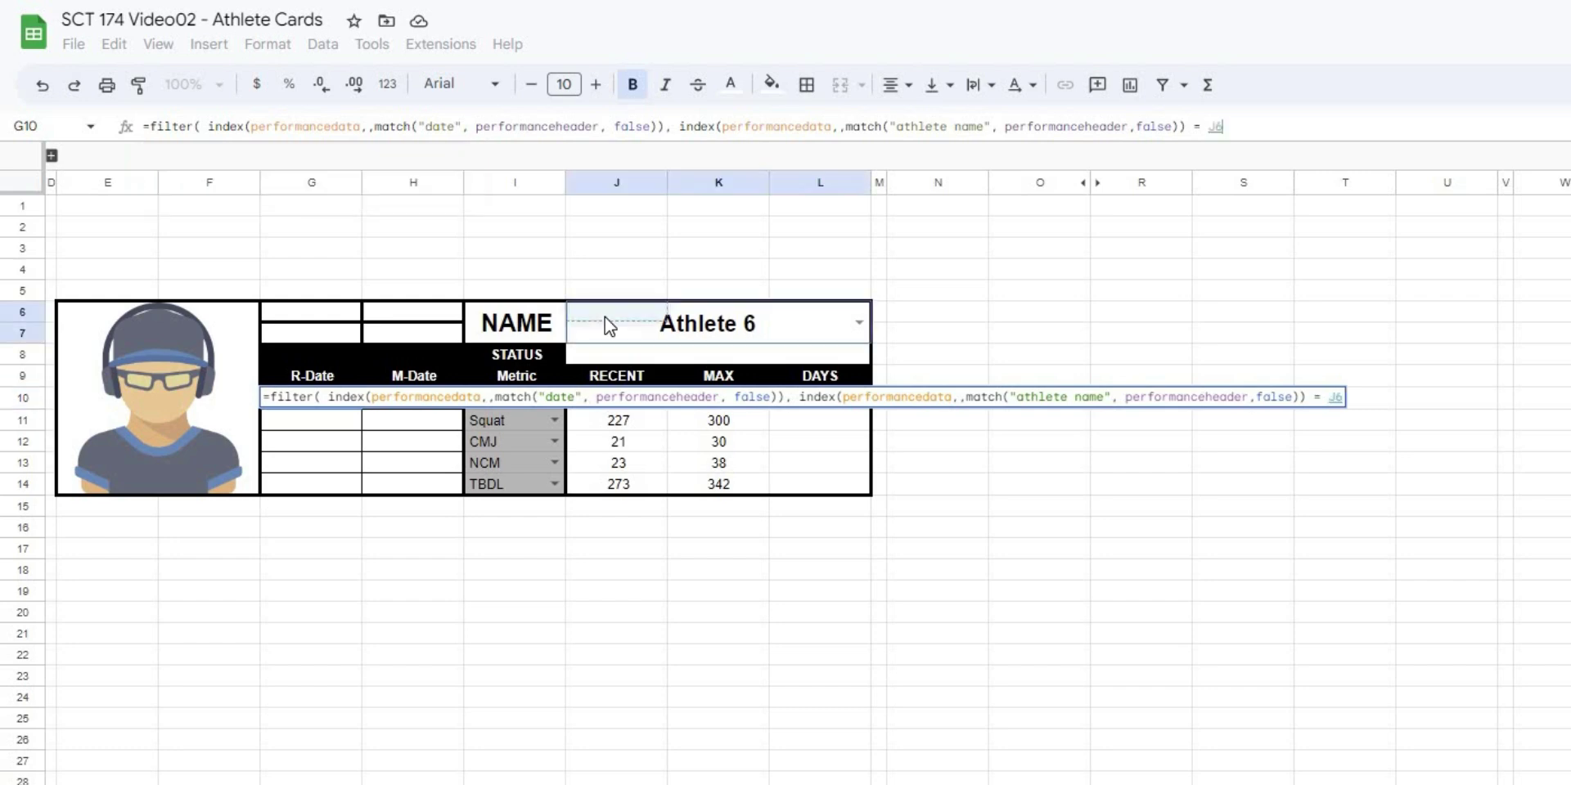
text())
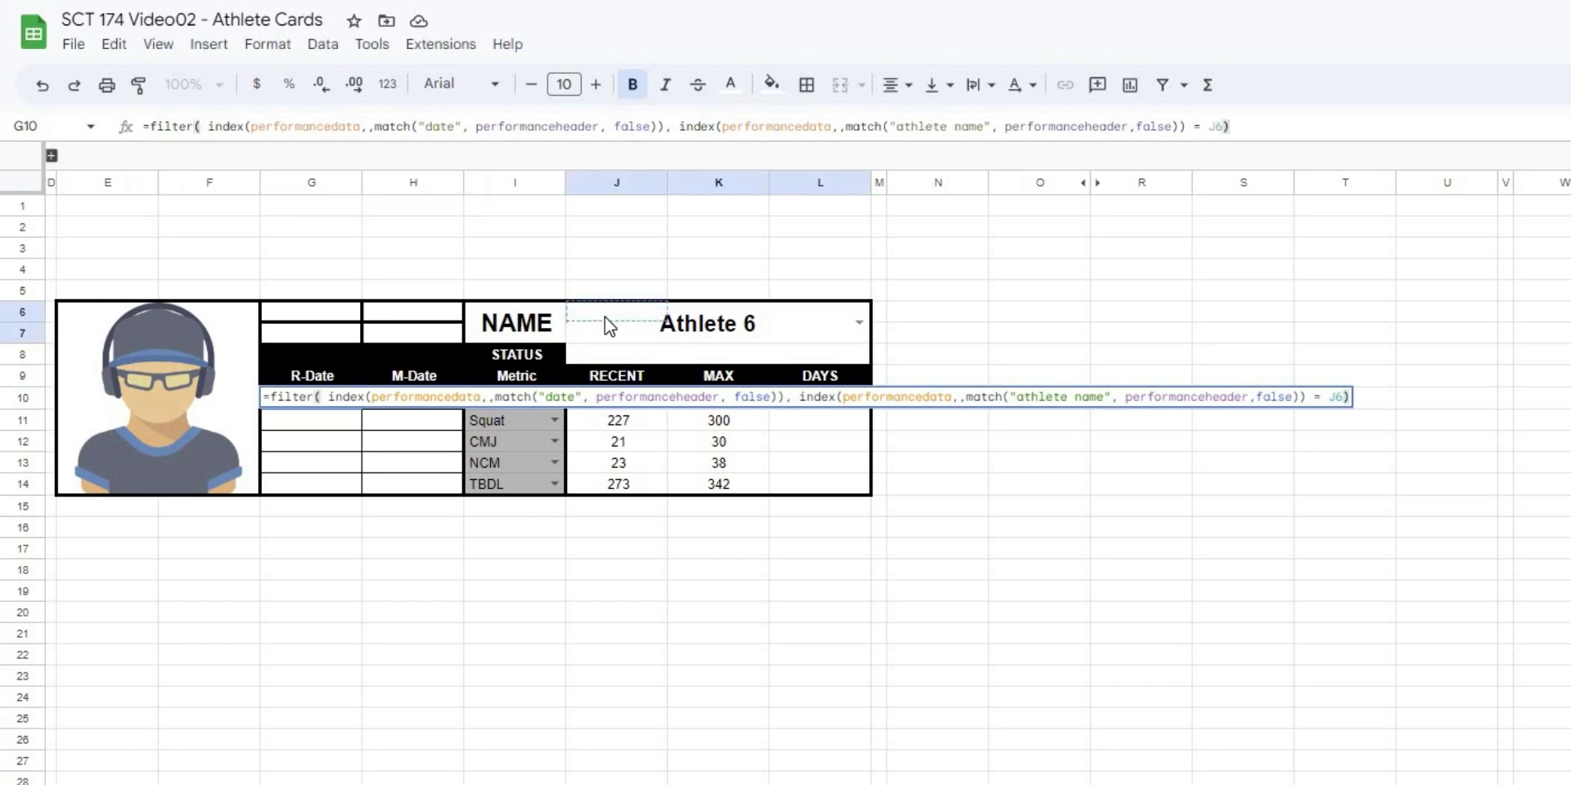
key(Return)
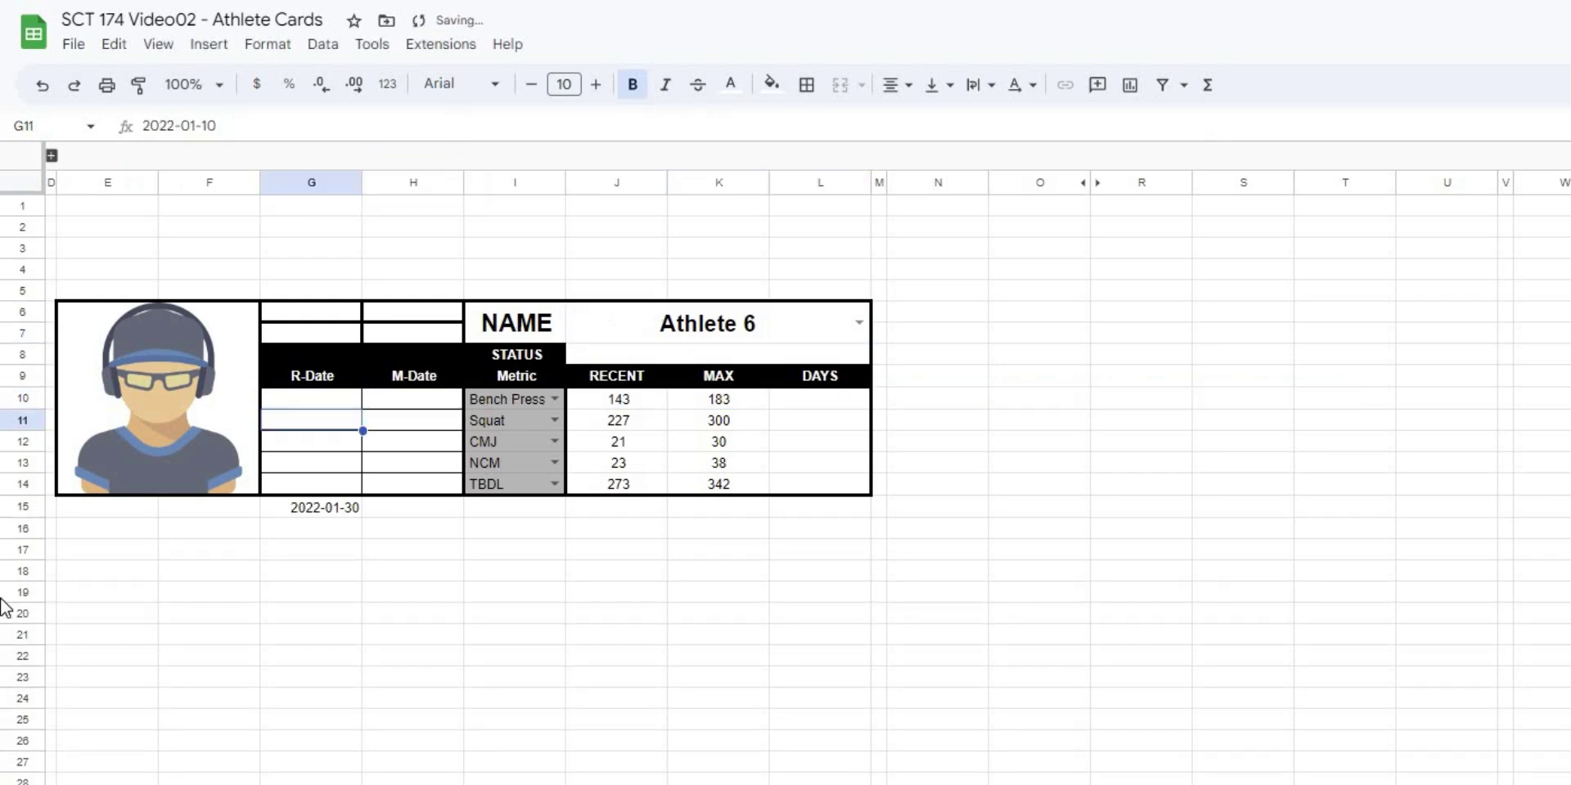
Change the text colour of cells G10:G15 to black
click(309, 396)
drag(330, 400, 313, 517)
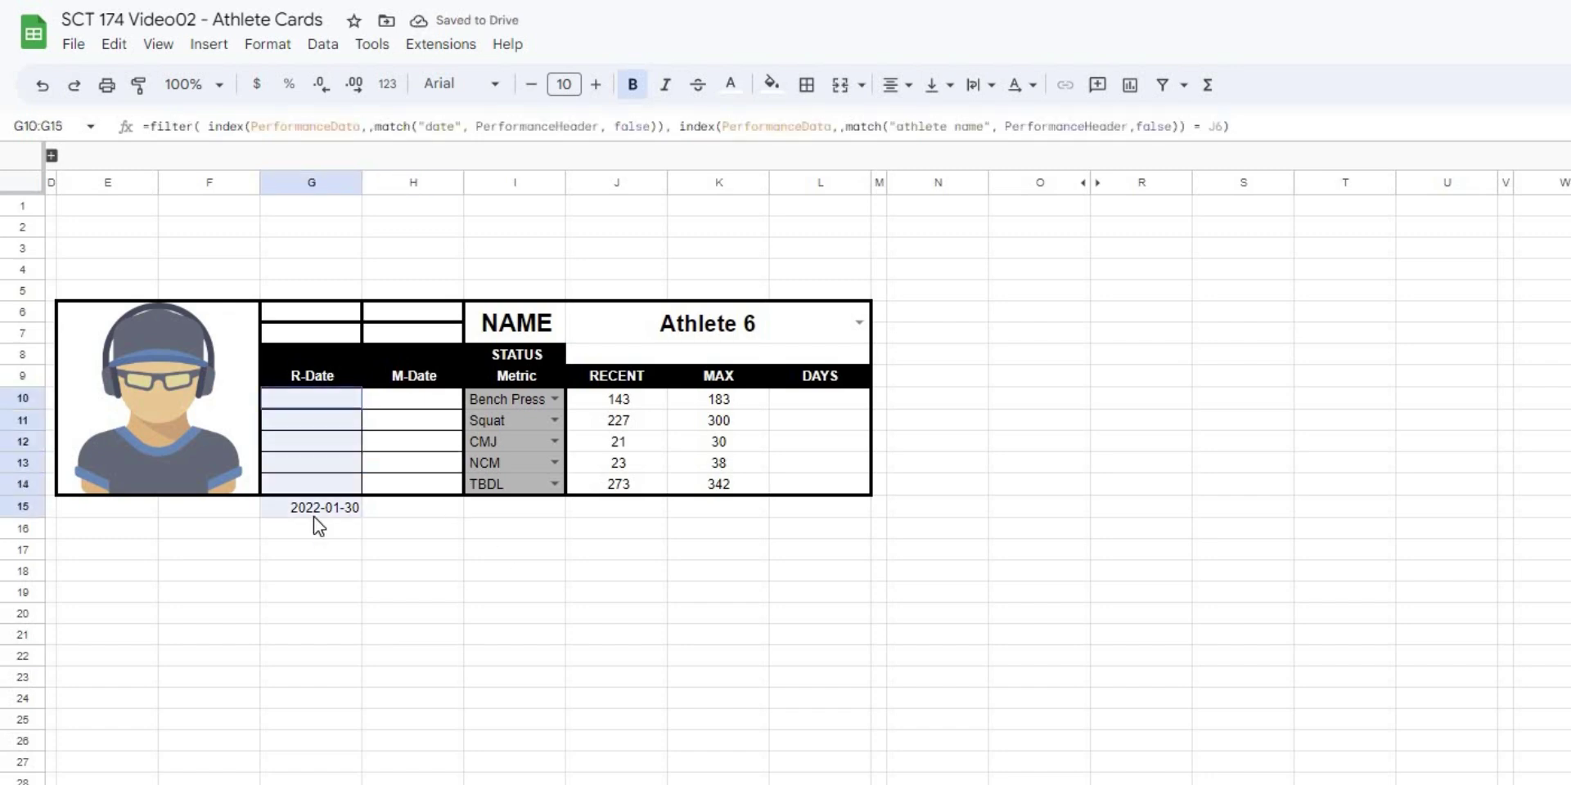
click(730, 84)
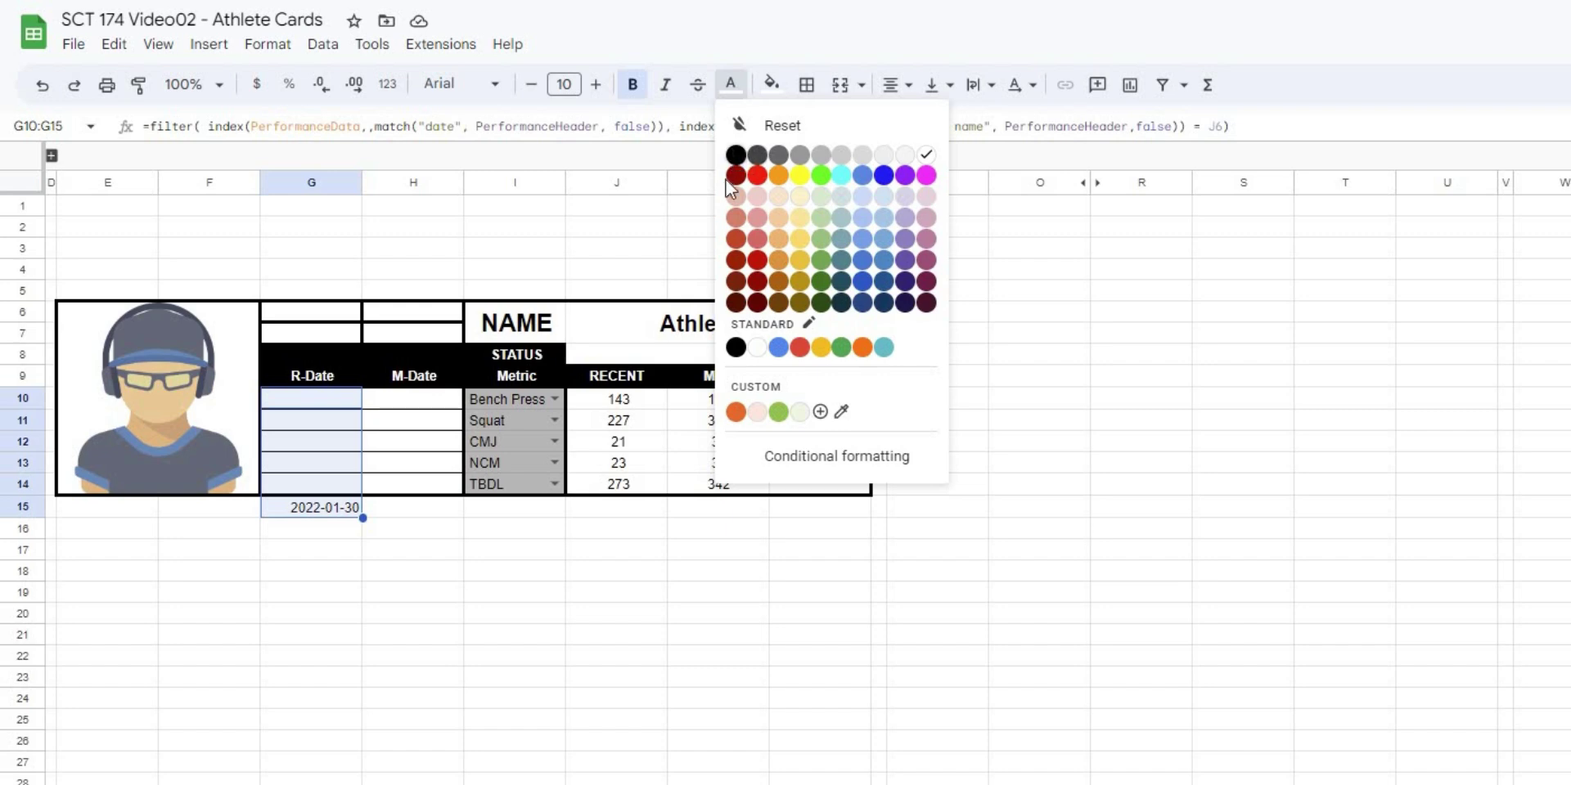
click(735, 156)
click(507, 613)
click(426, 417)
click(422, 612)
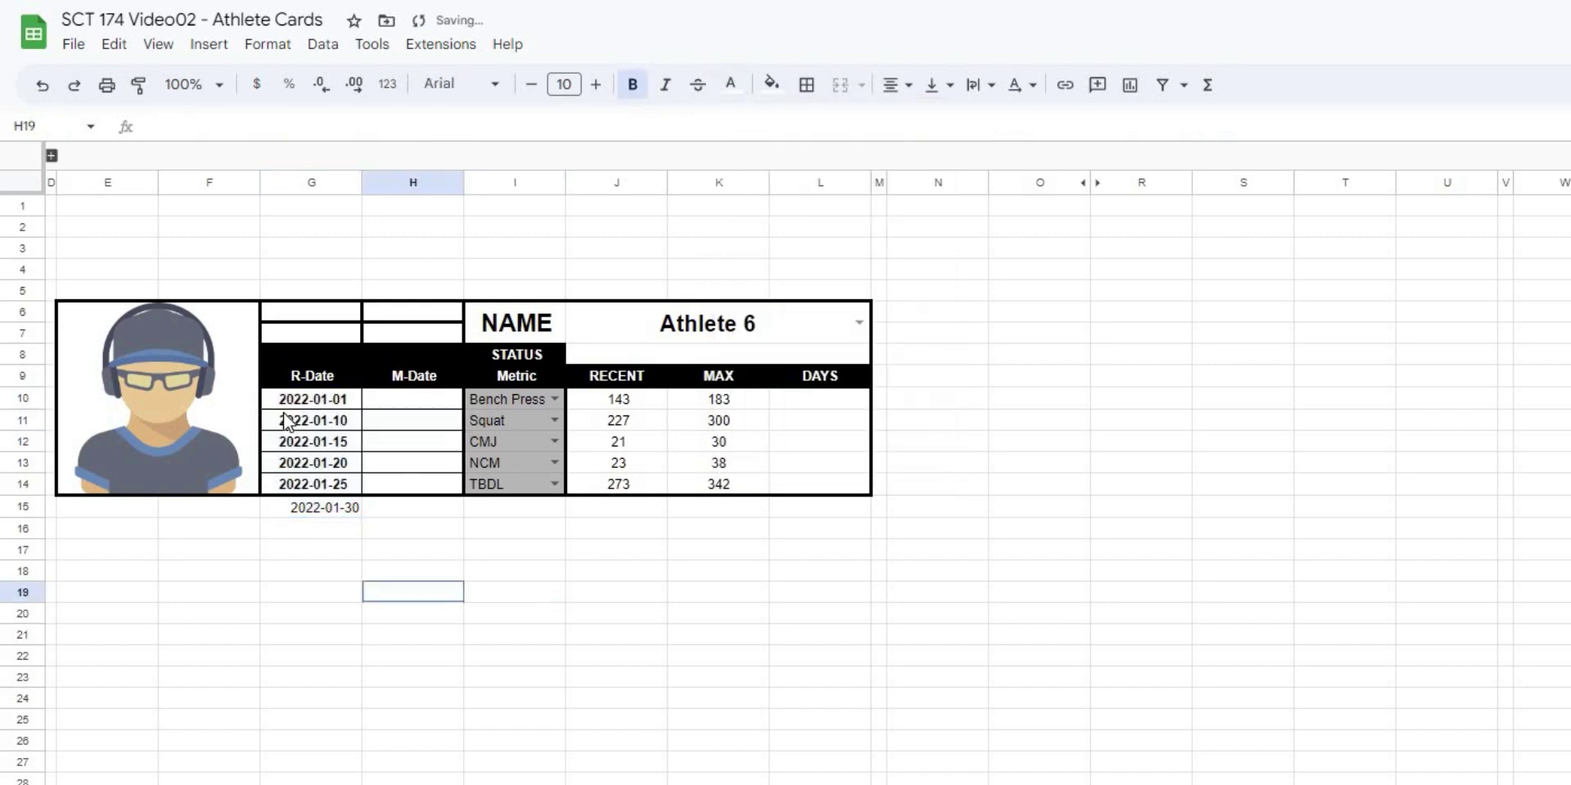
click(348, 398)
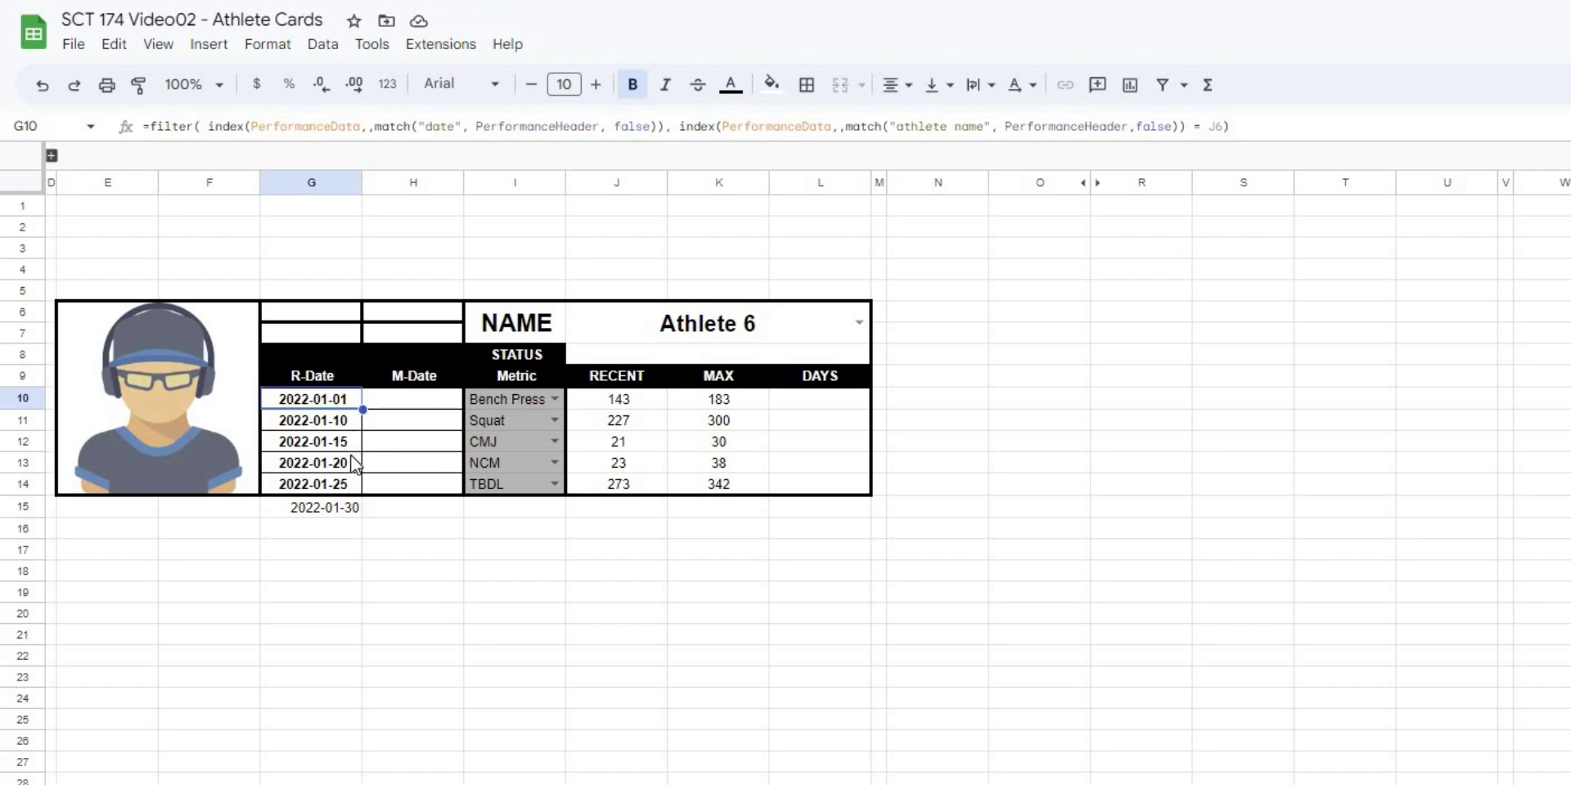
click(336, 592)
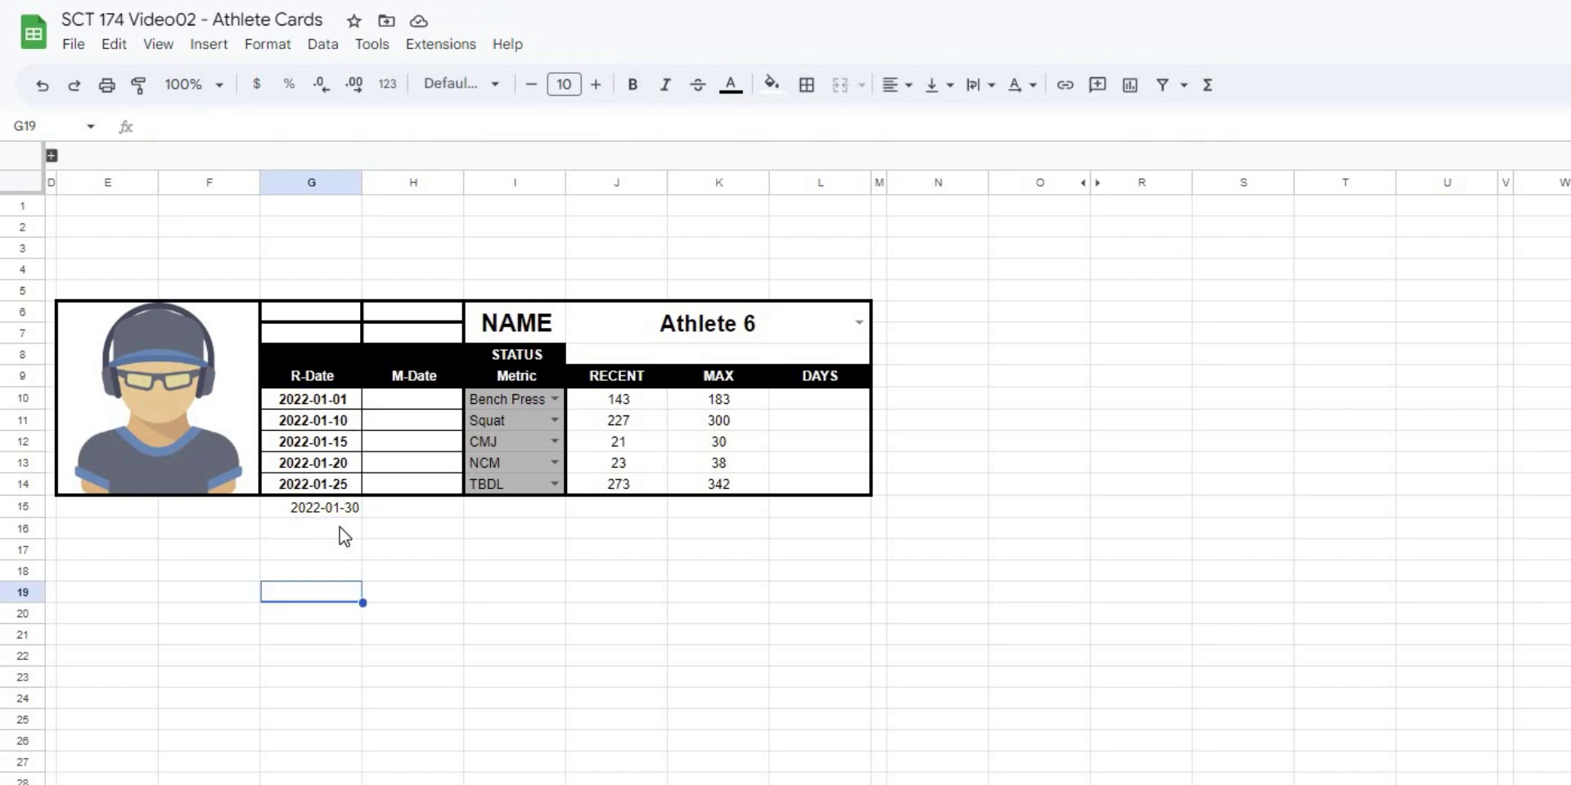
click(340, 514)
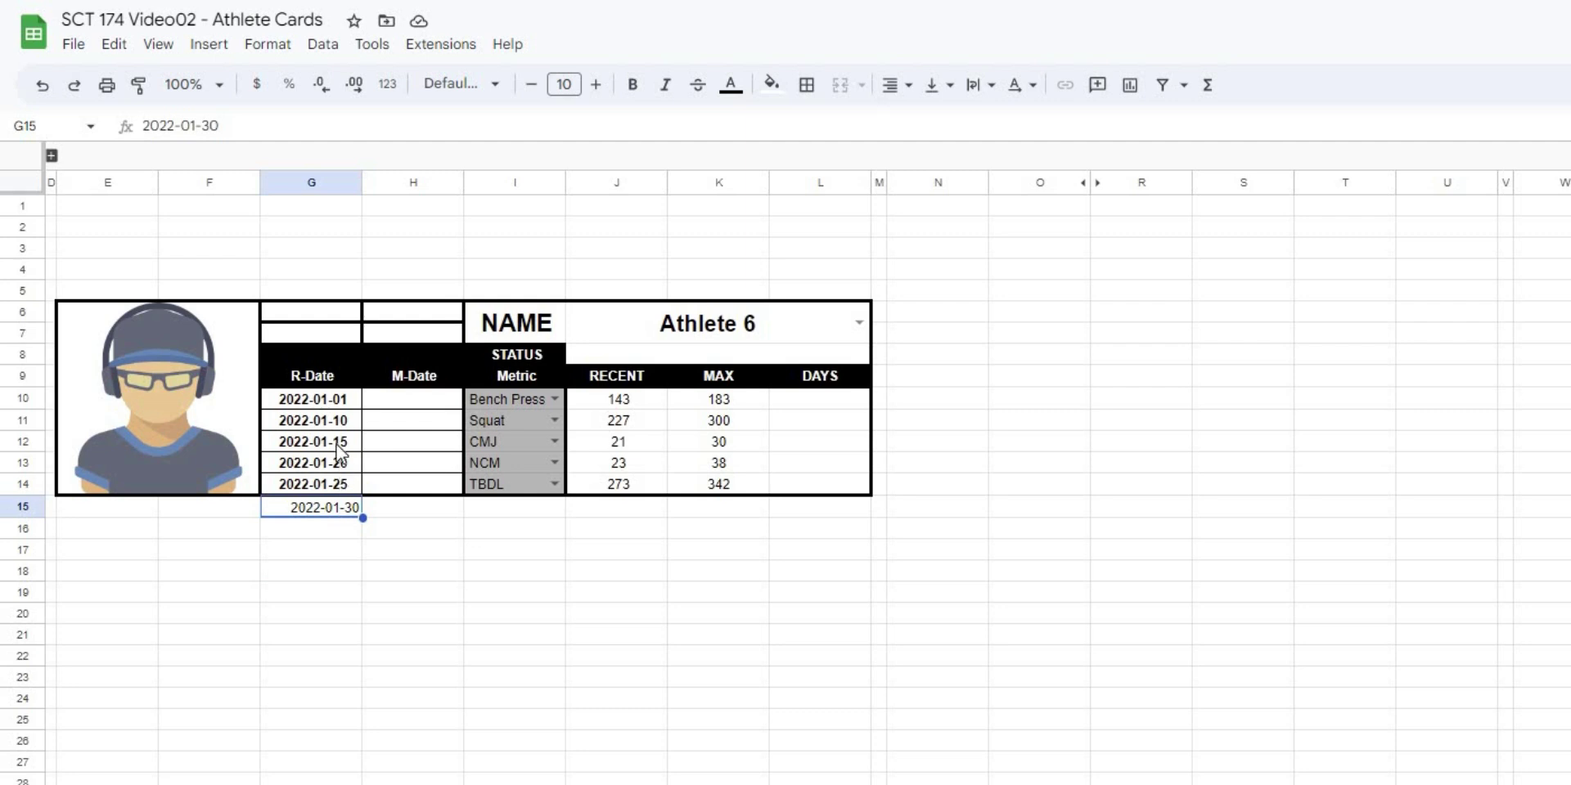
Add a second FILTER condition to the formula in G10, starting with index(performancedata, blank row, and a MATCH for the column
click(311, 399)
click(355, 403)
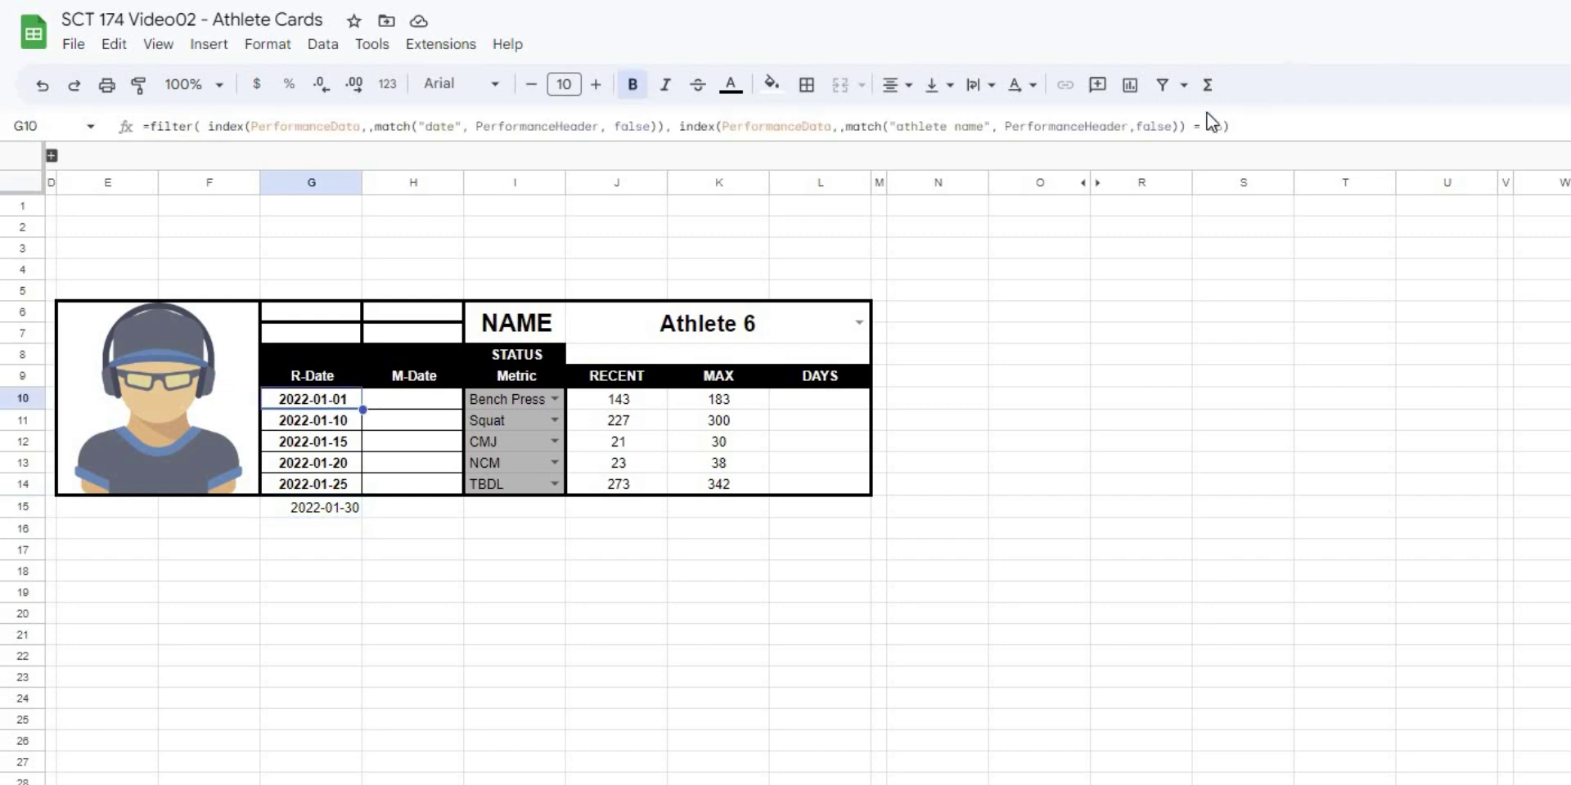
click(1372, 121)
key(Left)
text(, )
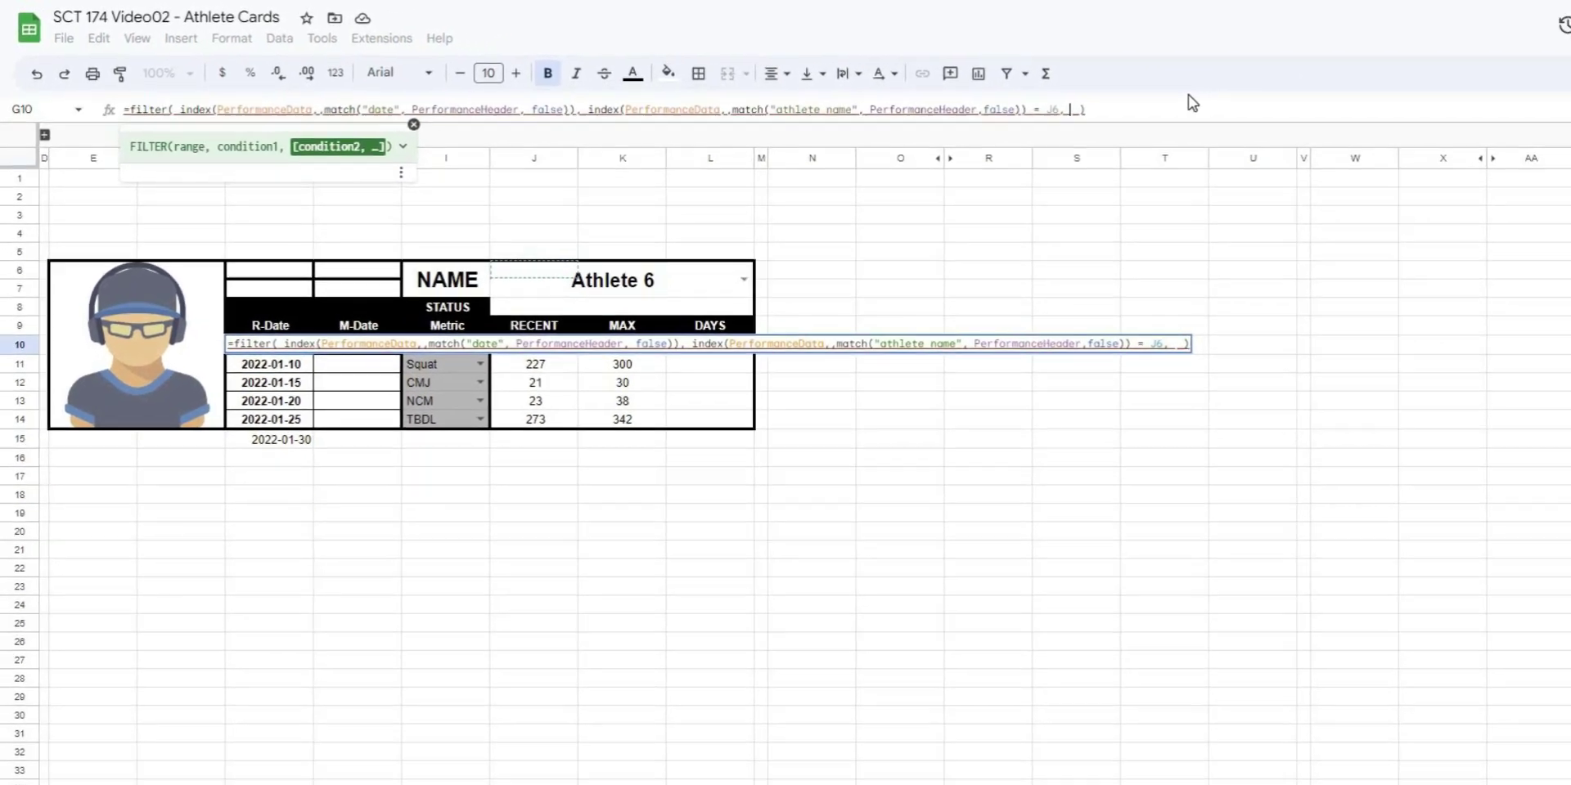
text(index()
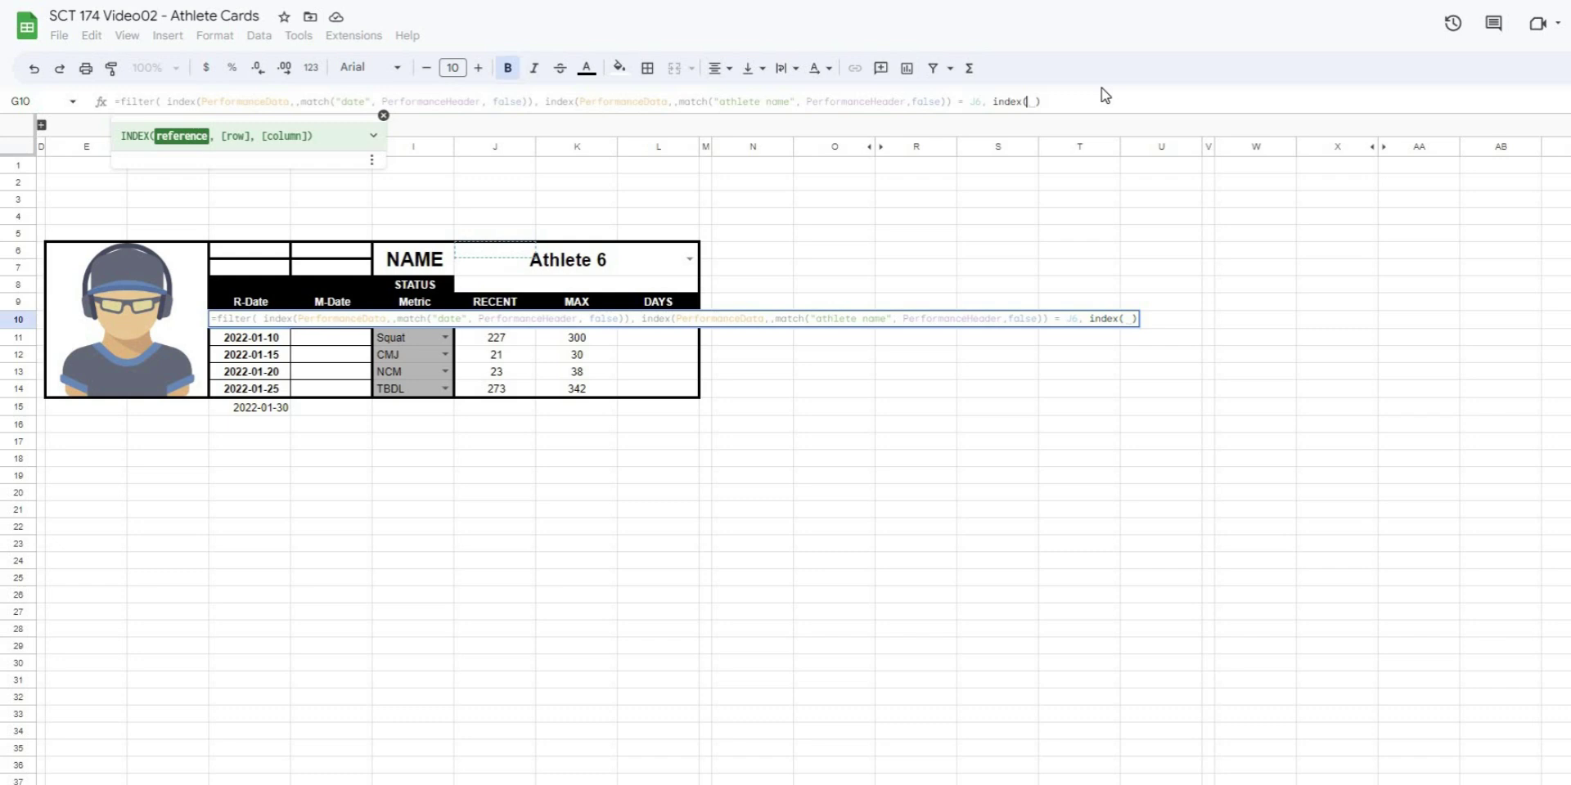
text(performanced)
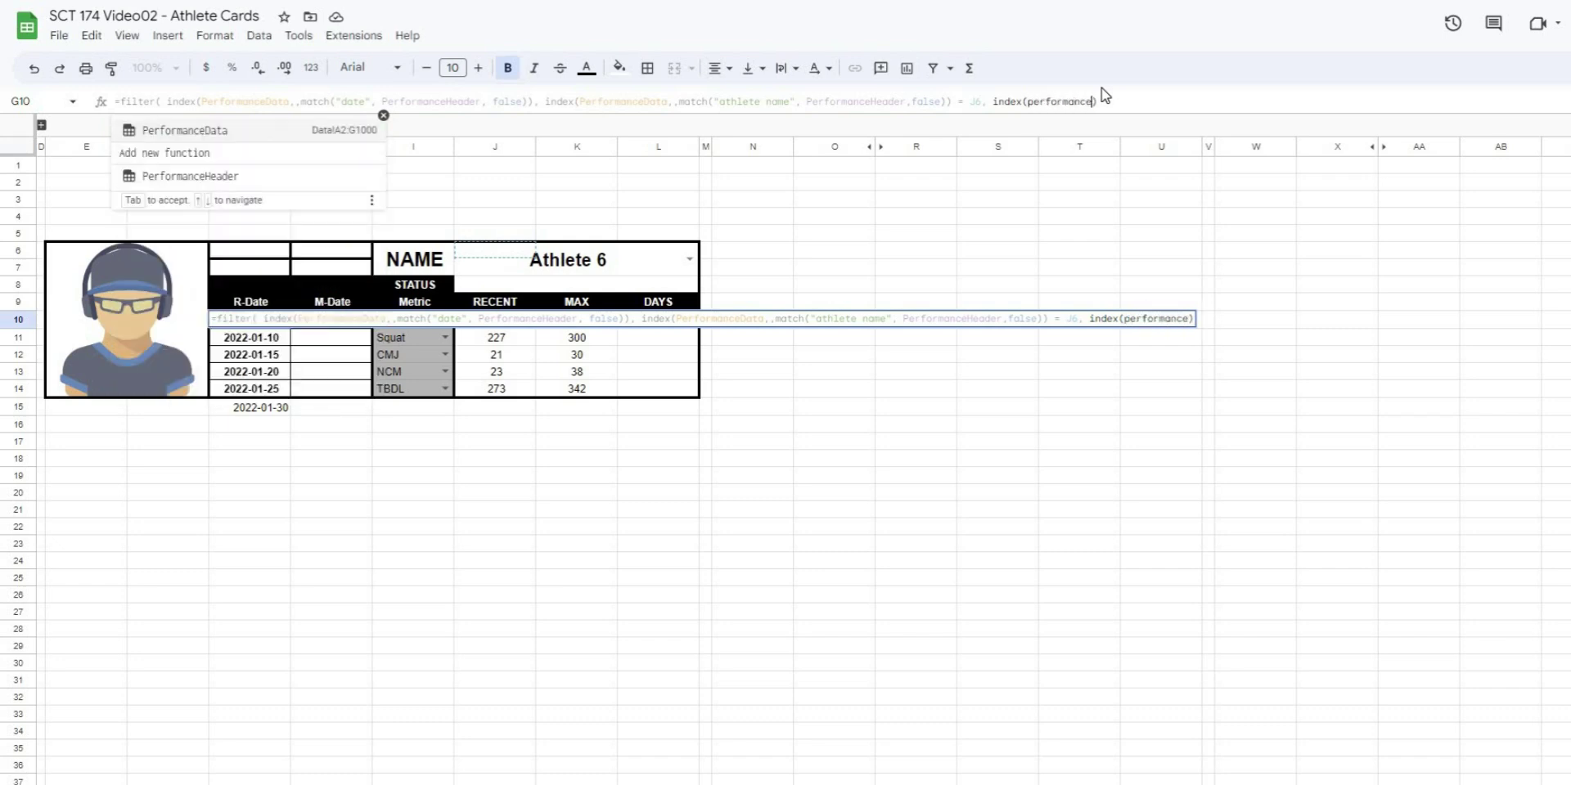
text(ata,,match)
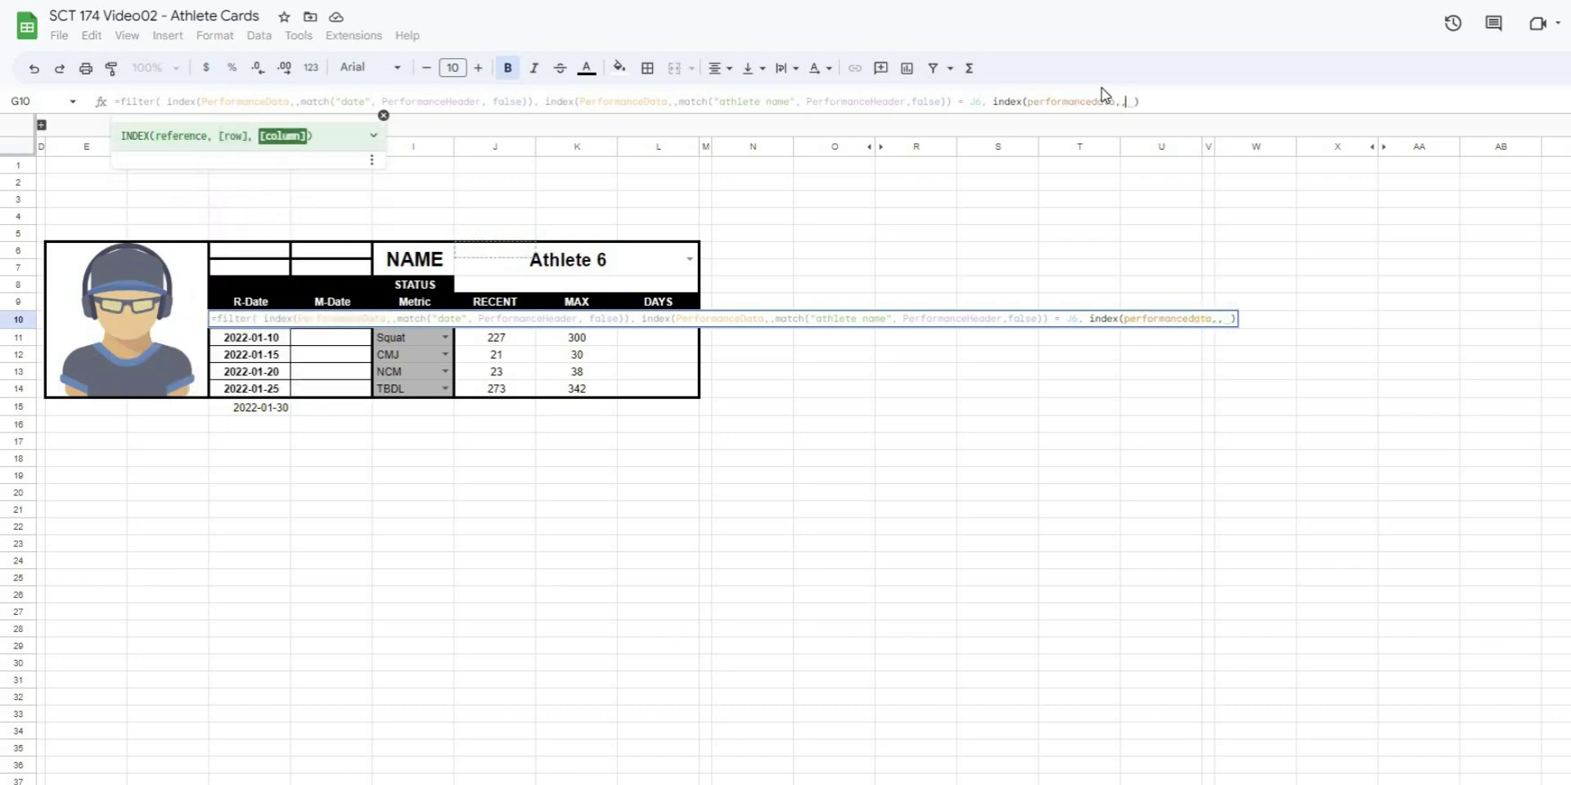
text(()
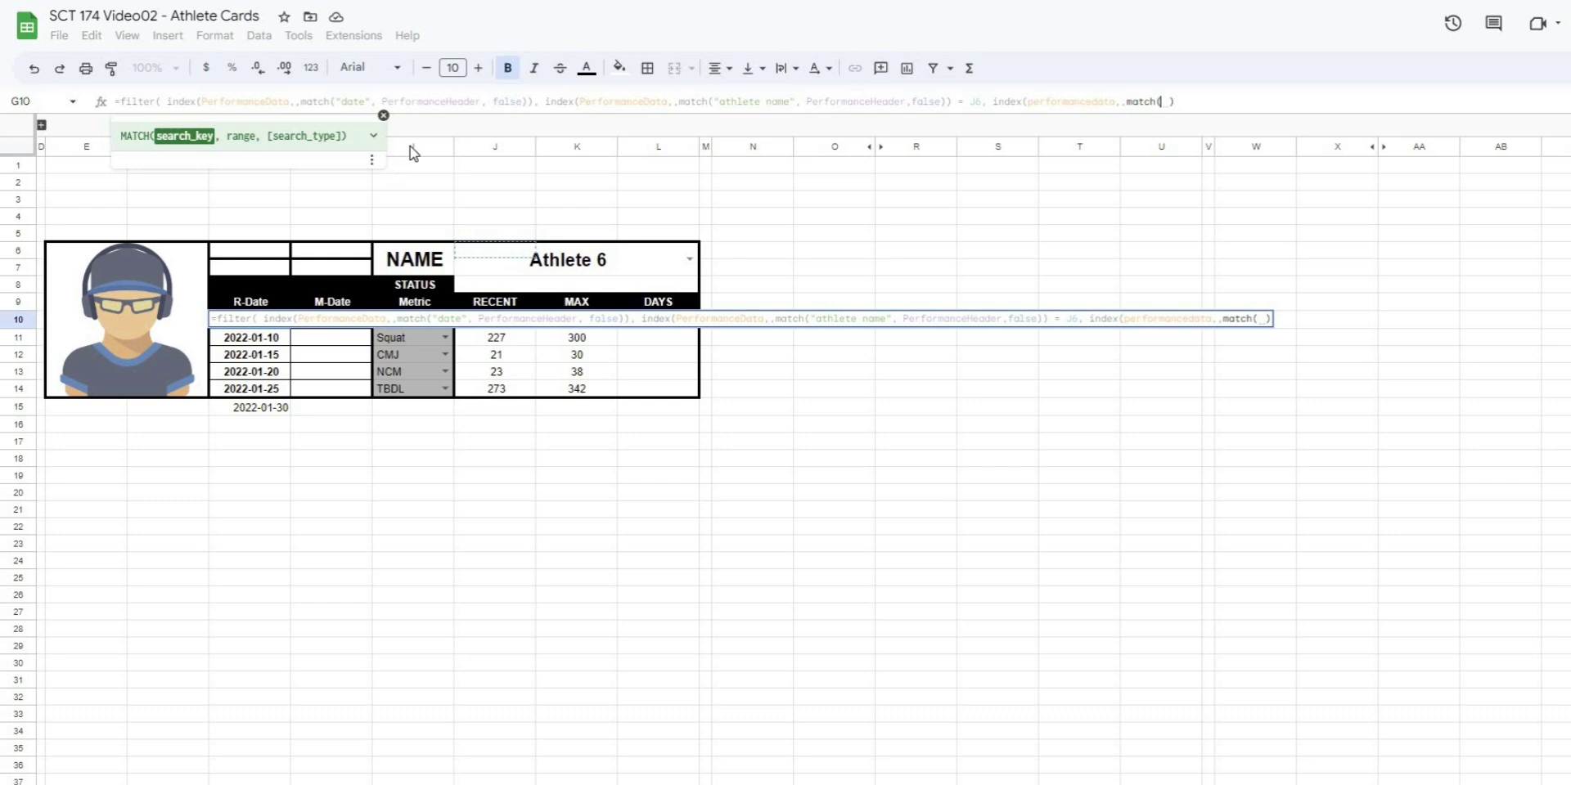
Complete the MATCH with metric cell I10, performanceheader and false, and close the INDEX
click(400, 340)
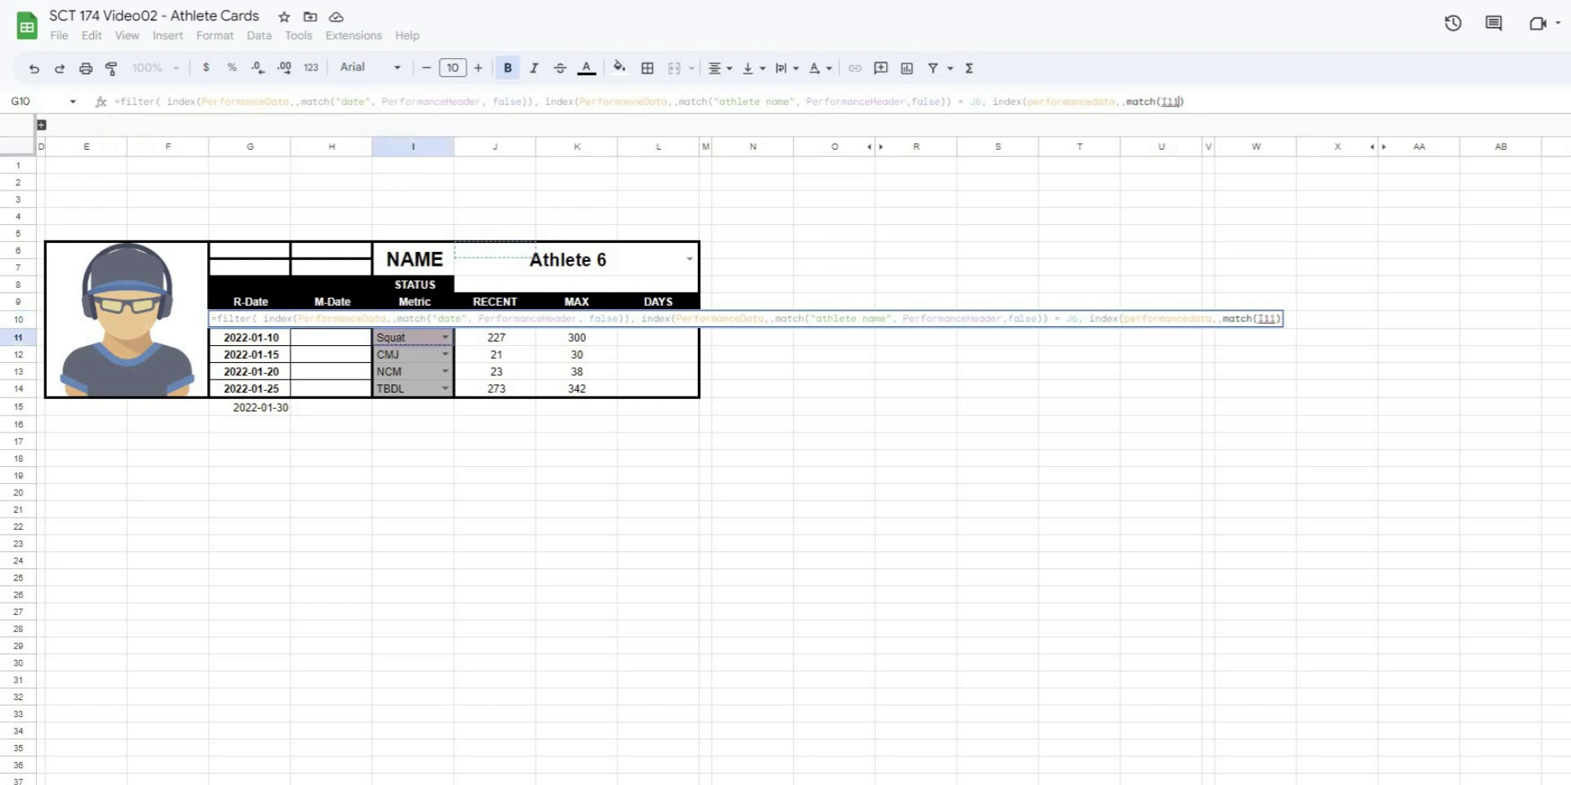
key(BackSpace)
text(0)
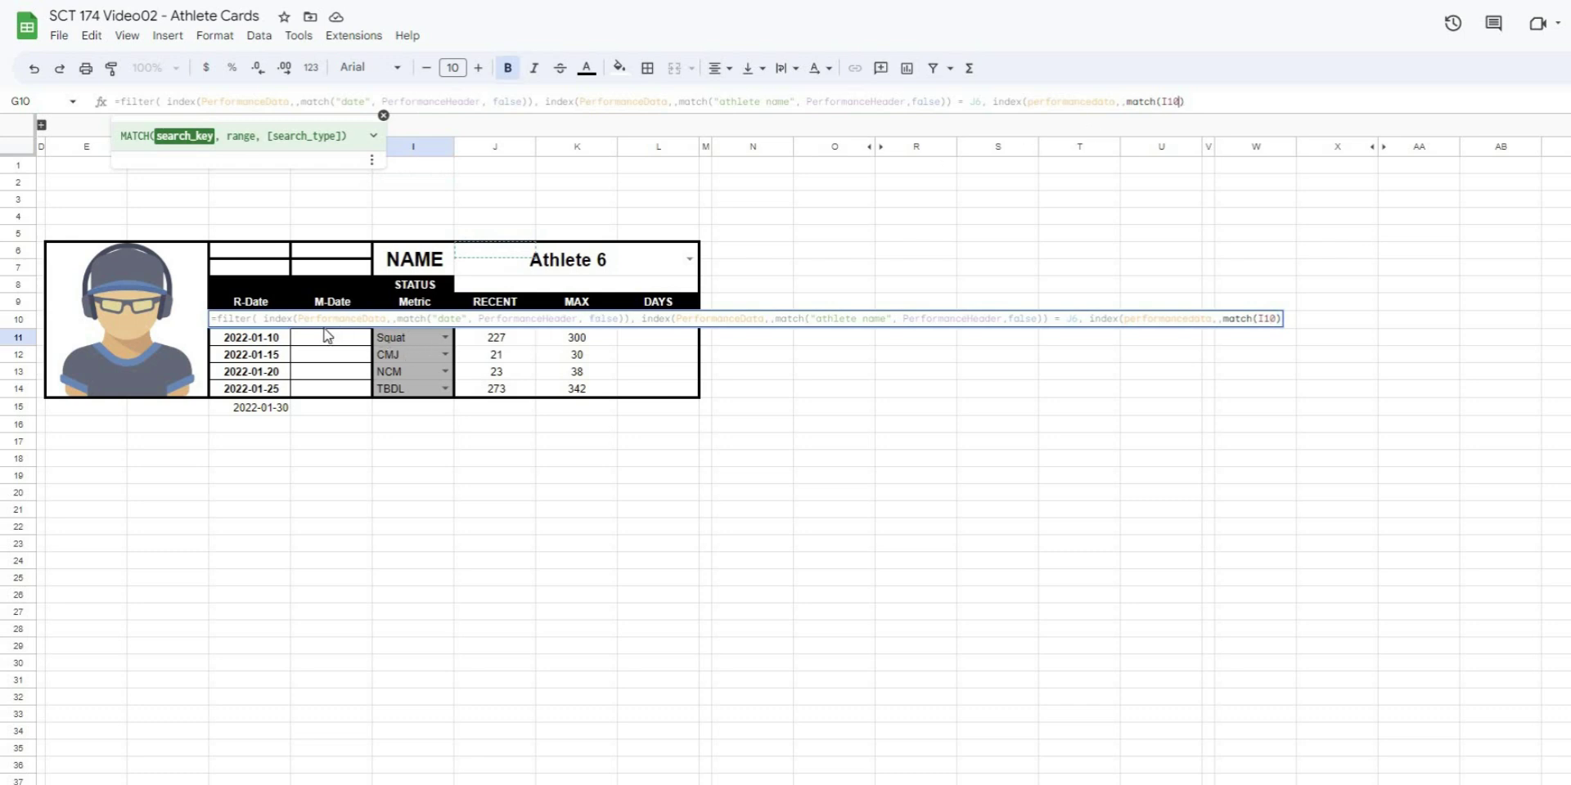
click(1192, 102)
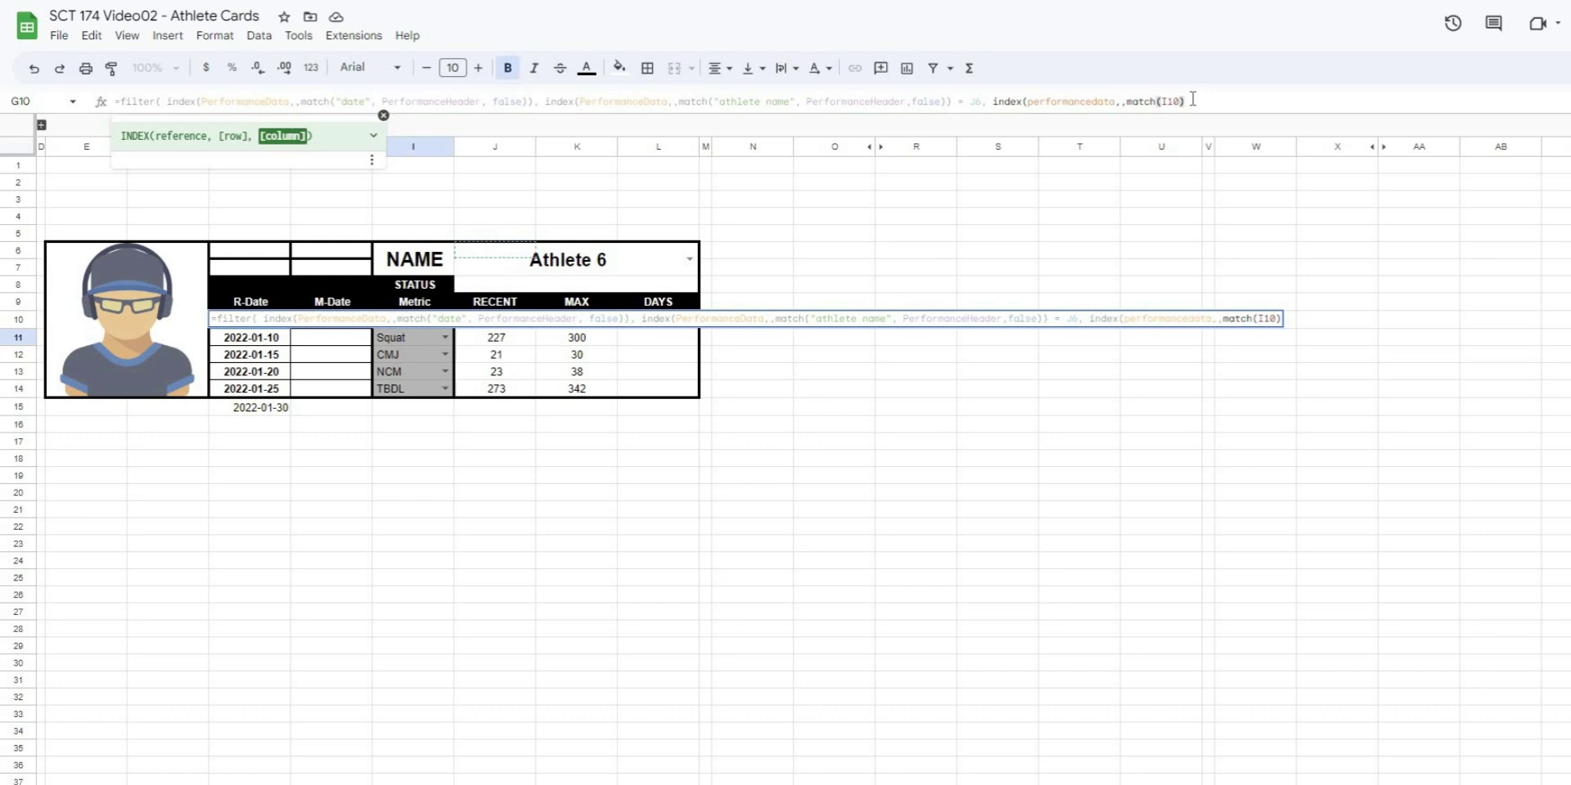
key(BackSpace)
text(, performa)
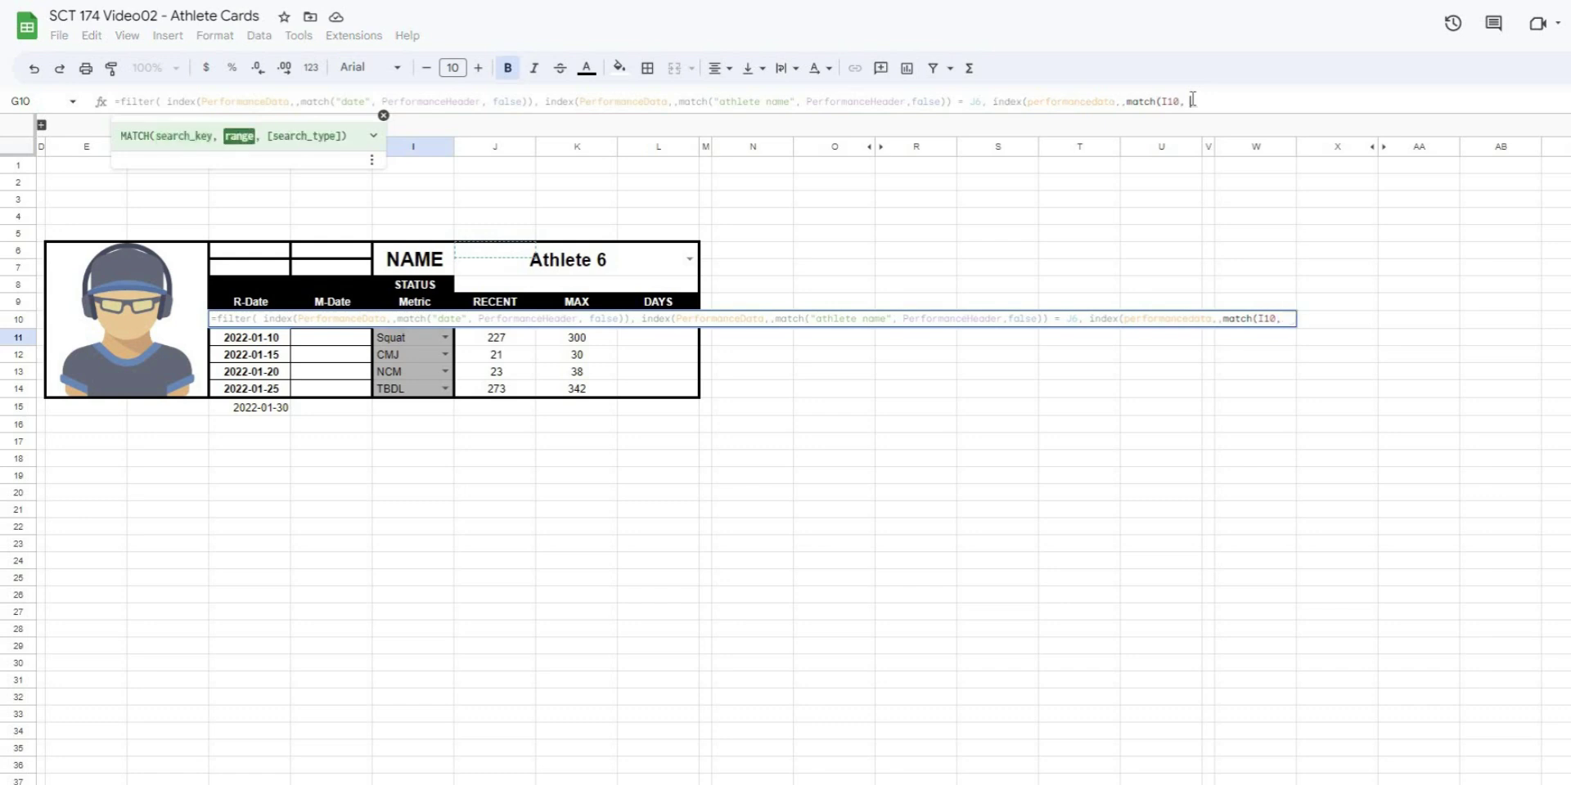
text(nceheader, fa)
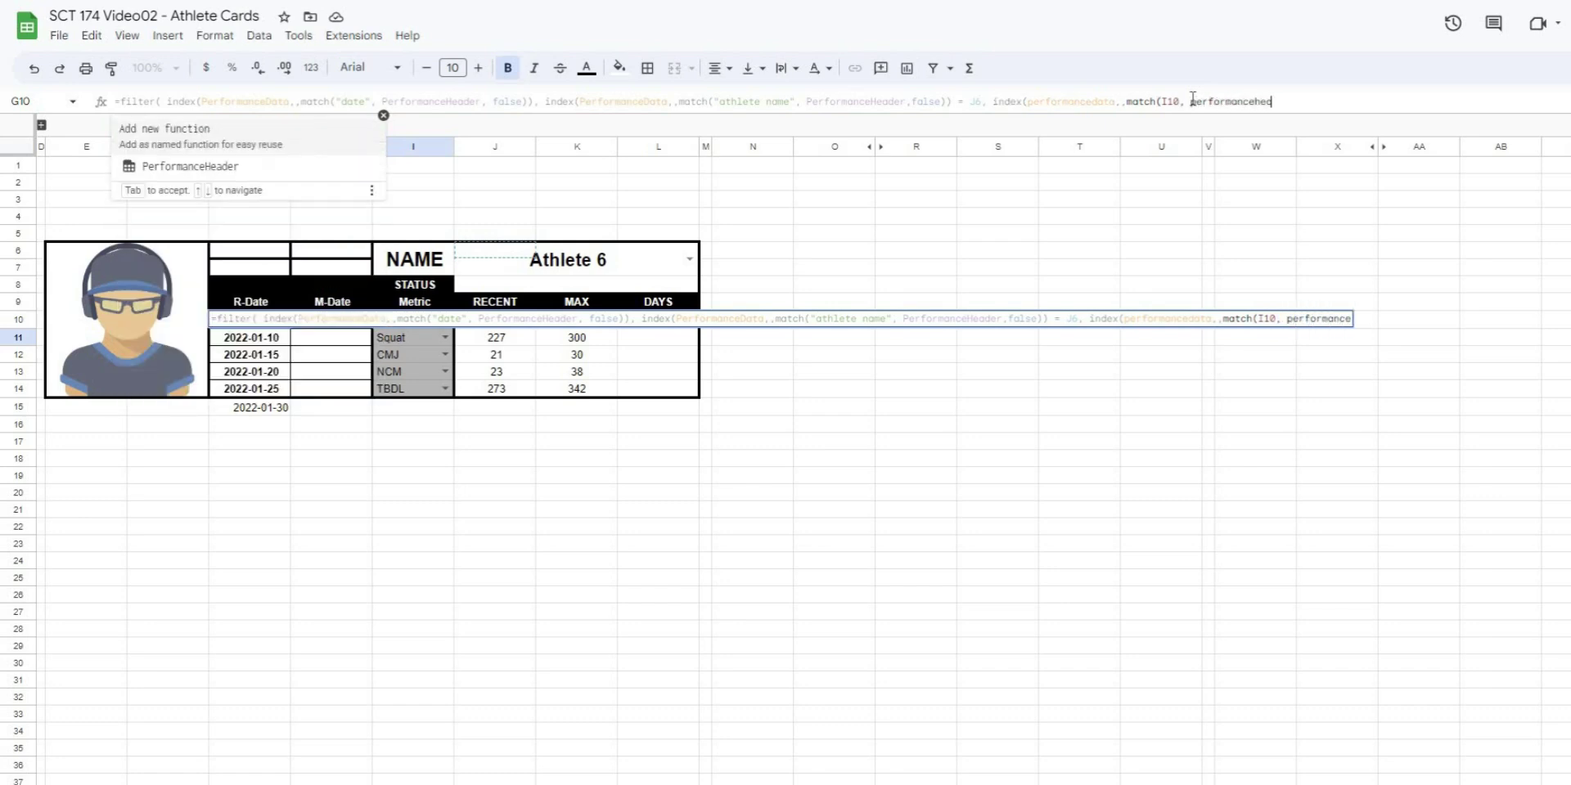
text(lse)))
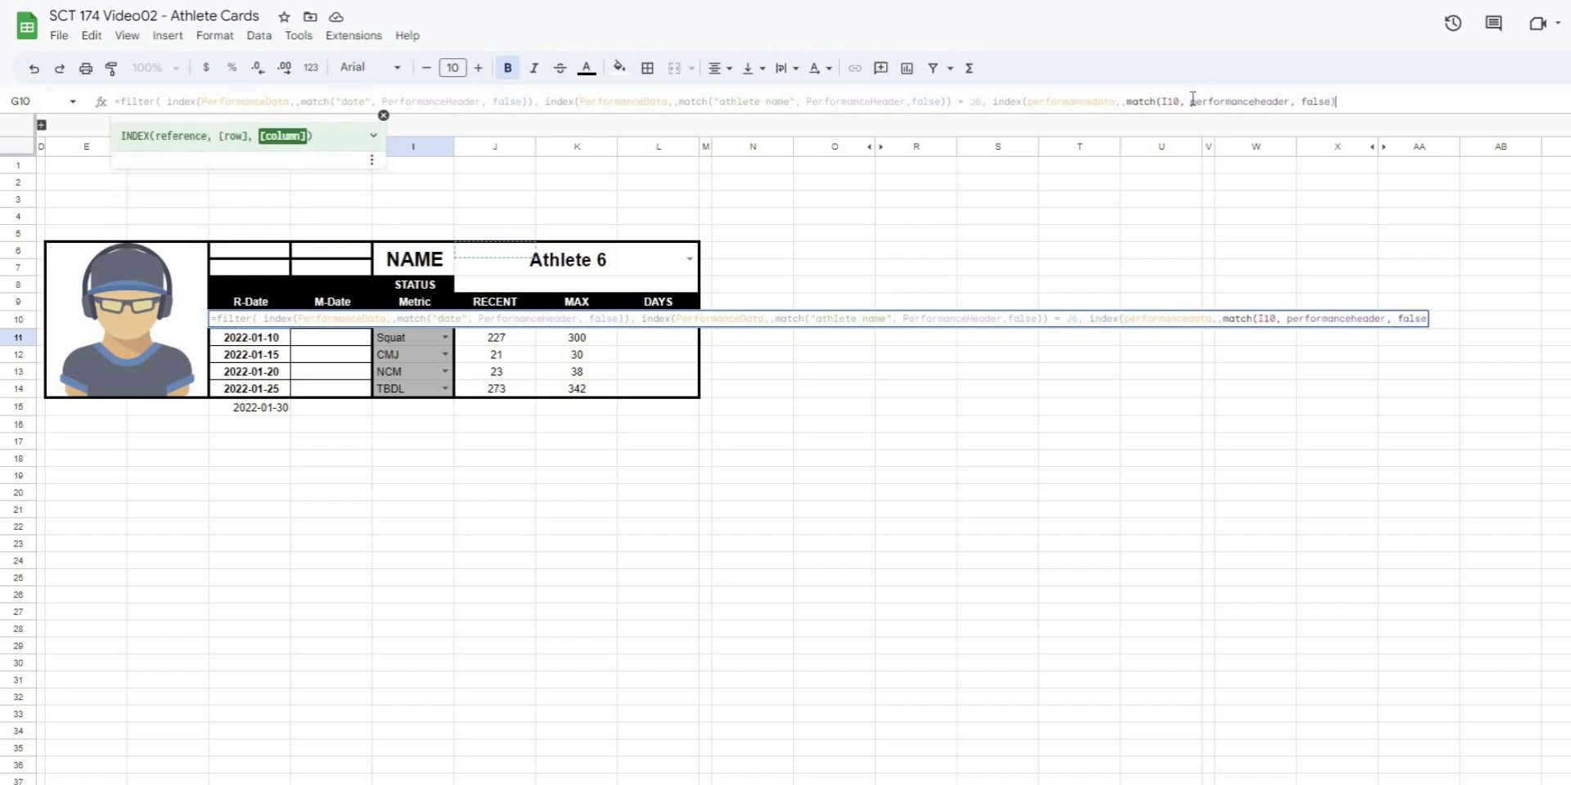
Require the metric column to be non-blank with <> "" and enter the formula
text( =)
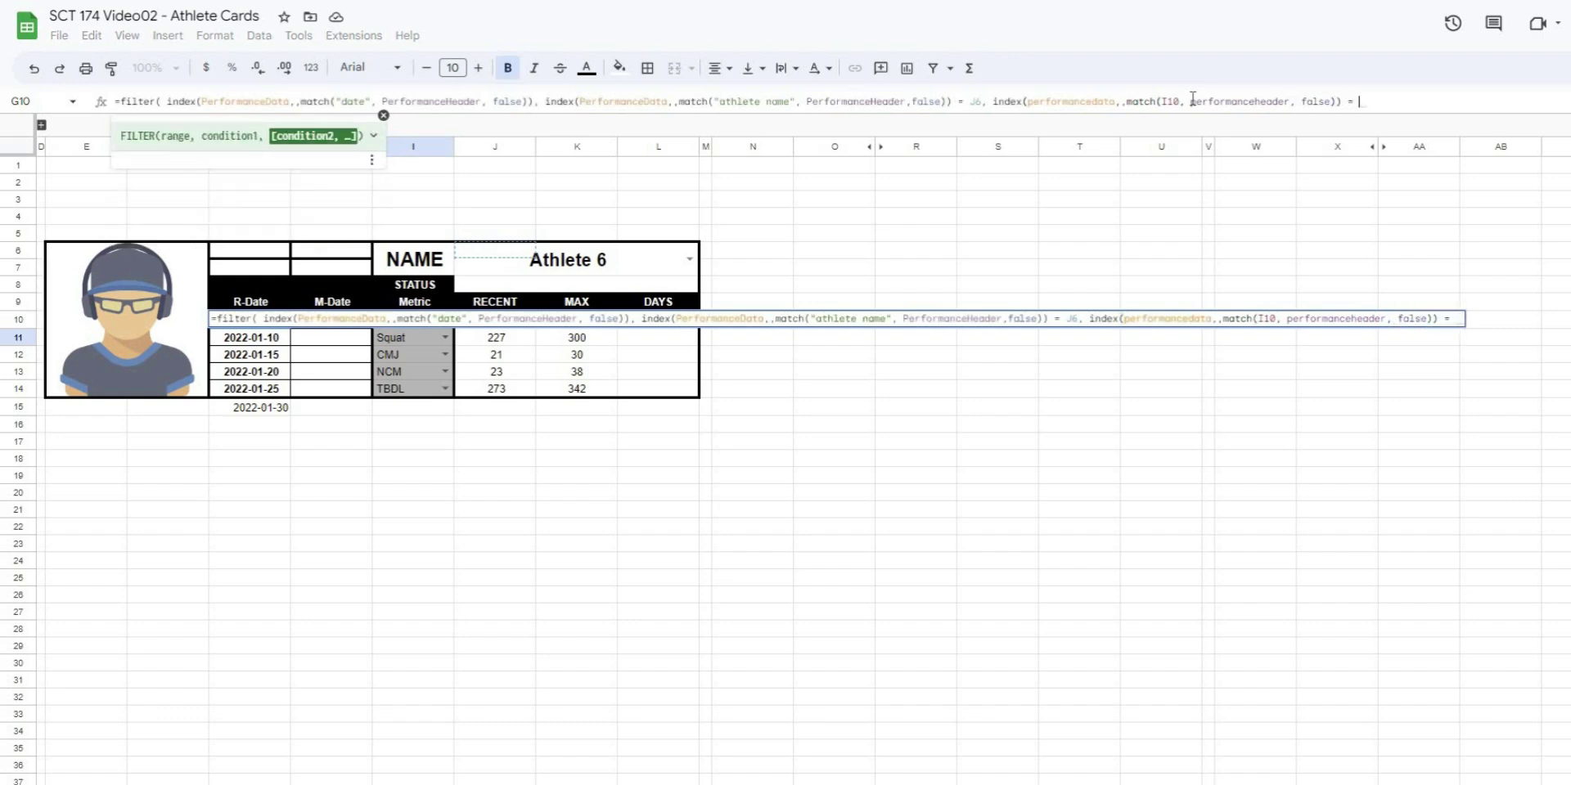
text( <)
key(BackSpace)
key(BackSpace)
text(<> ")
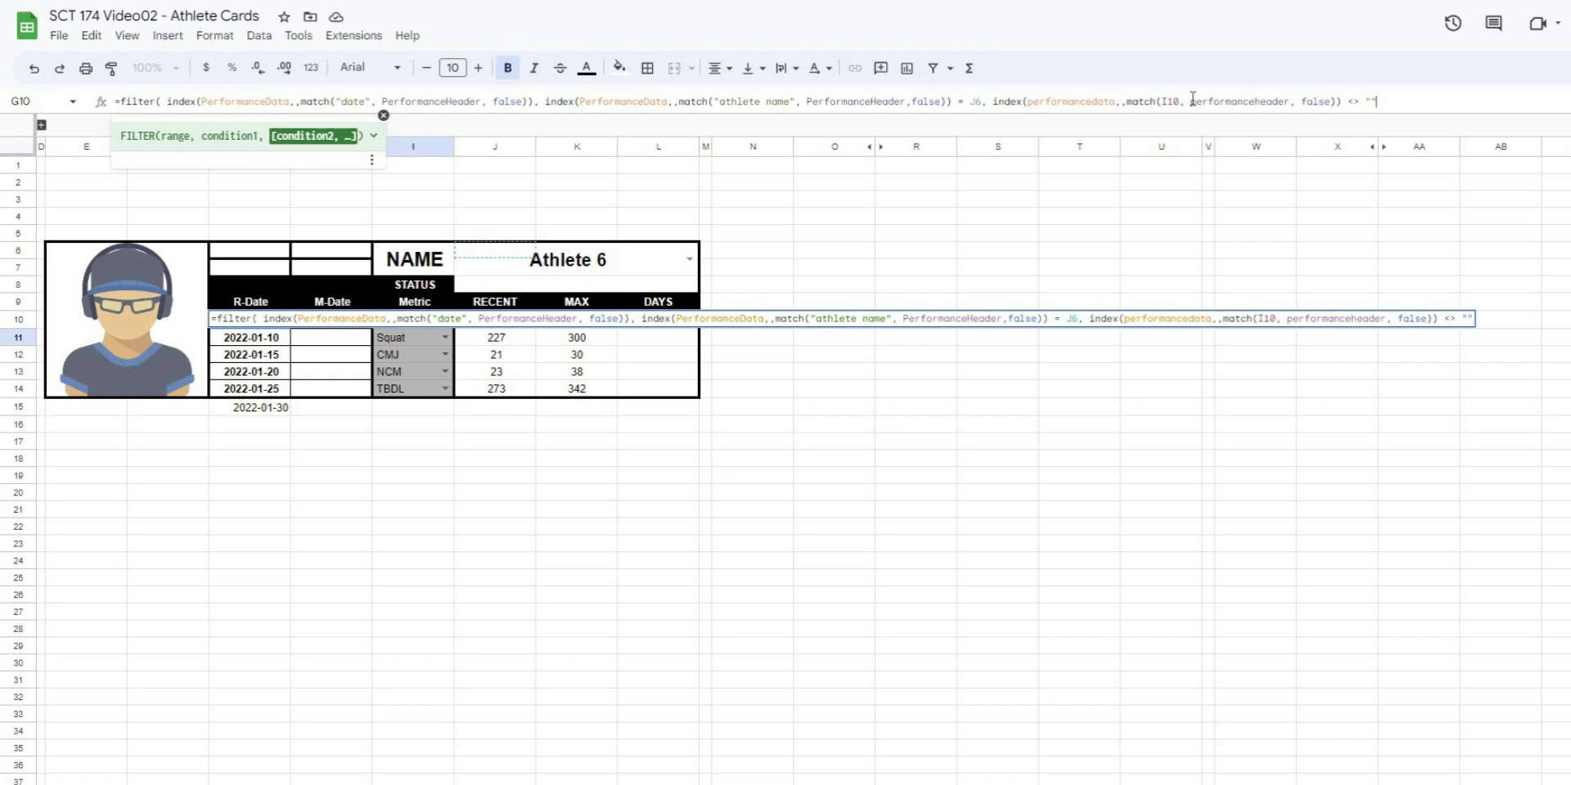
key(Return)
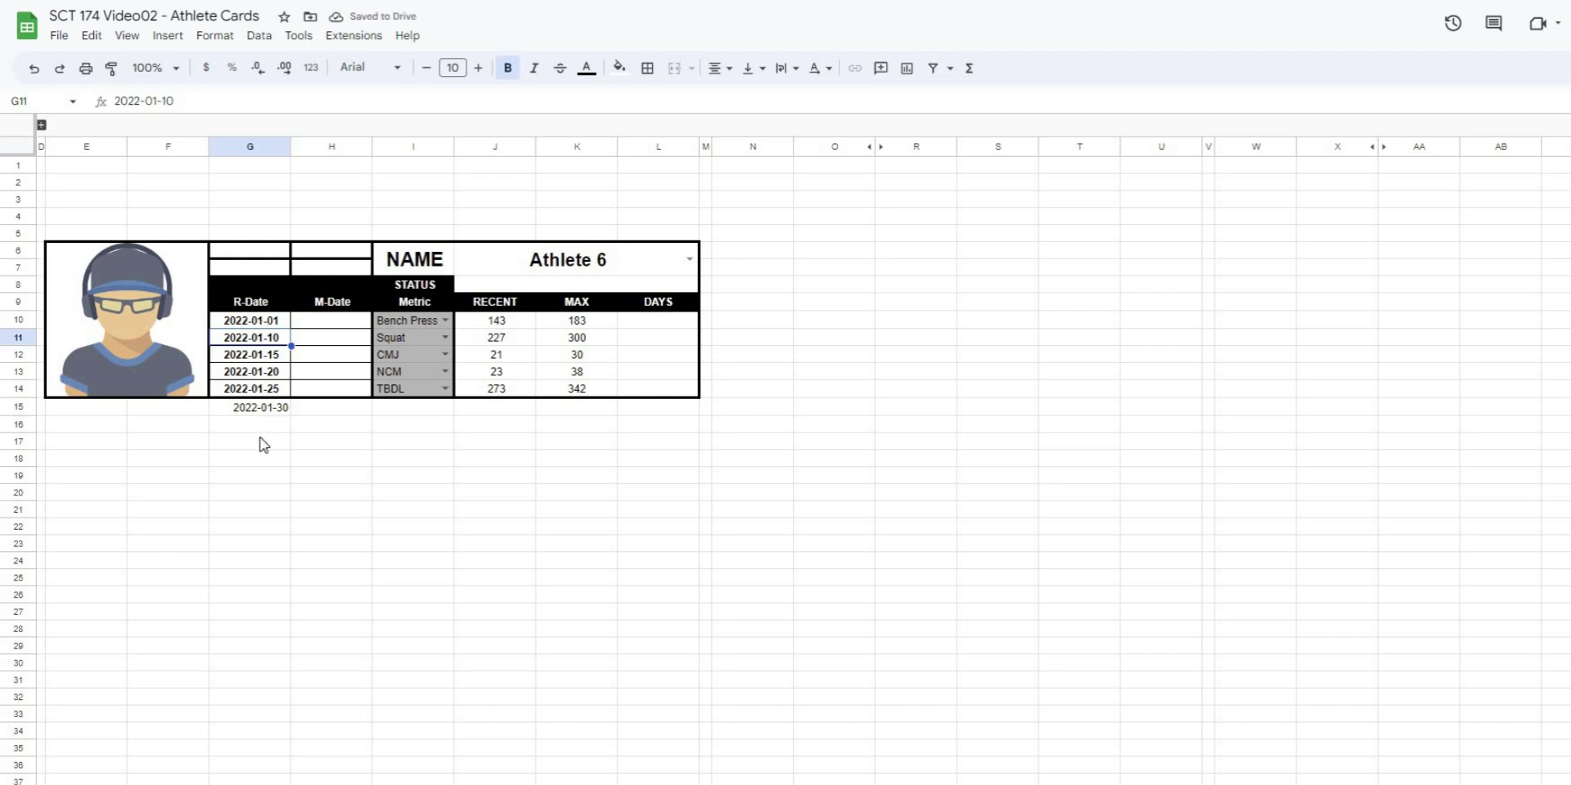
Wrap the whole FILTER formula in G10 in MAX
click(248, 321)
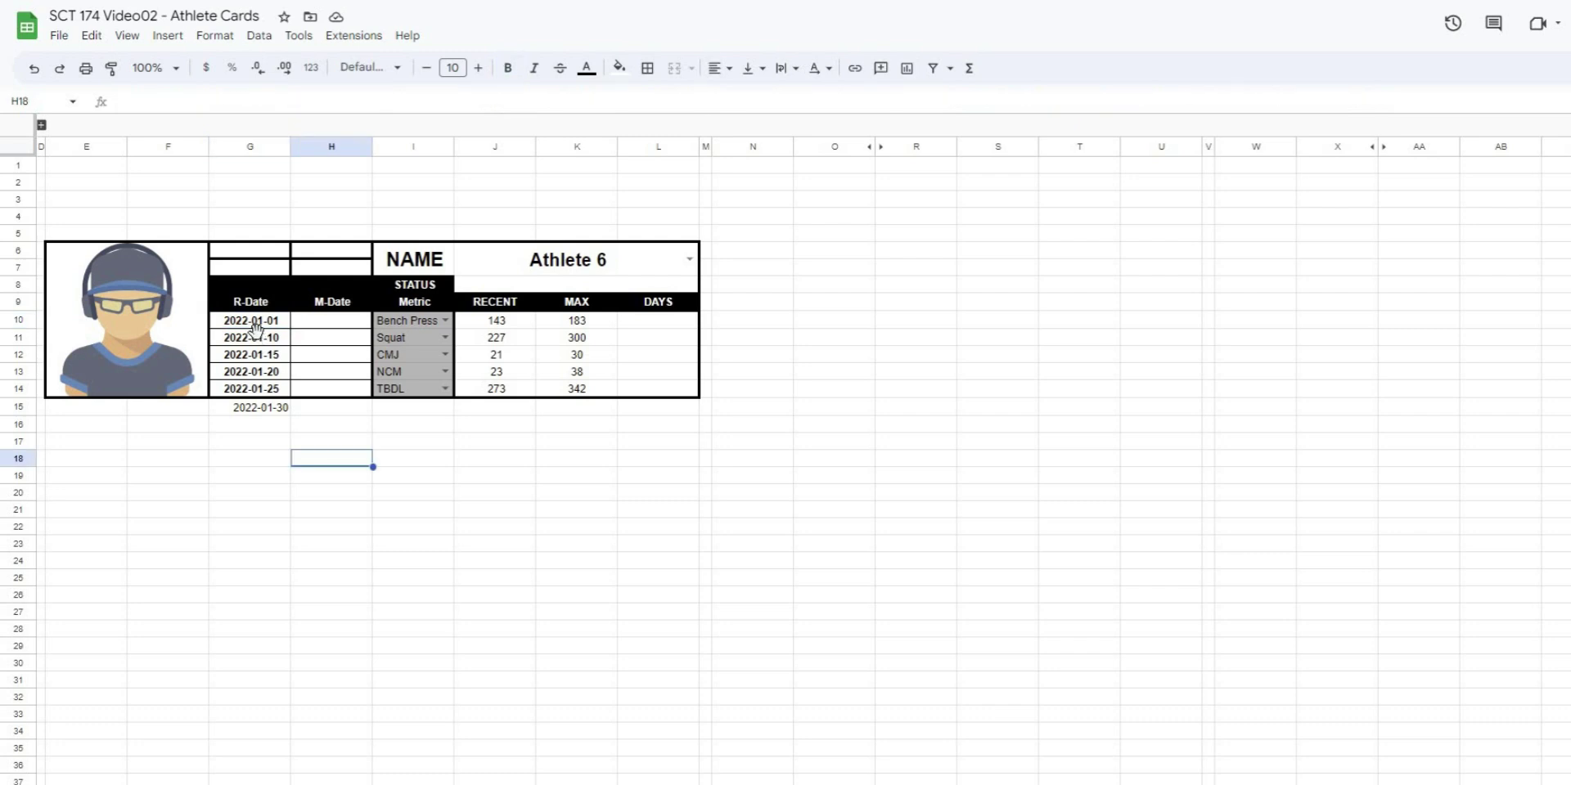
click(255, 330)
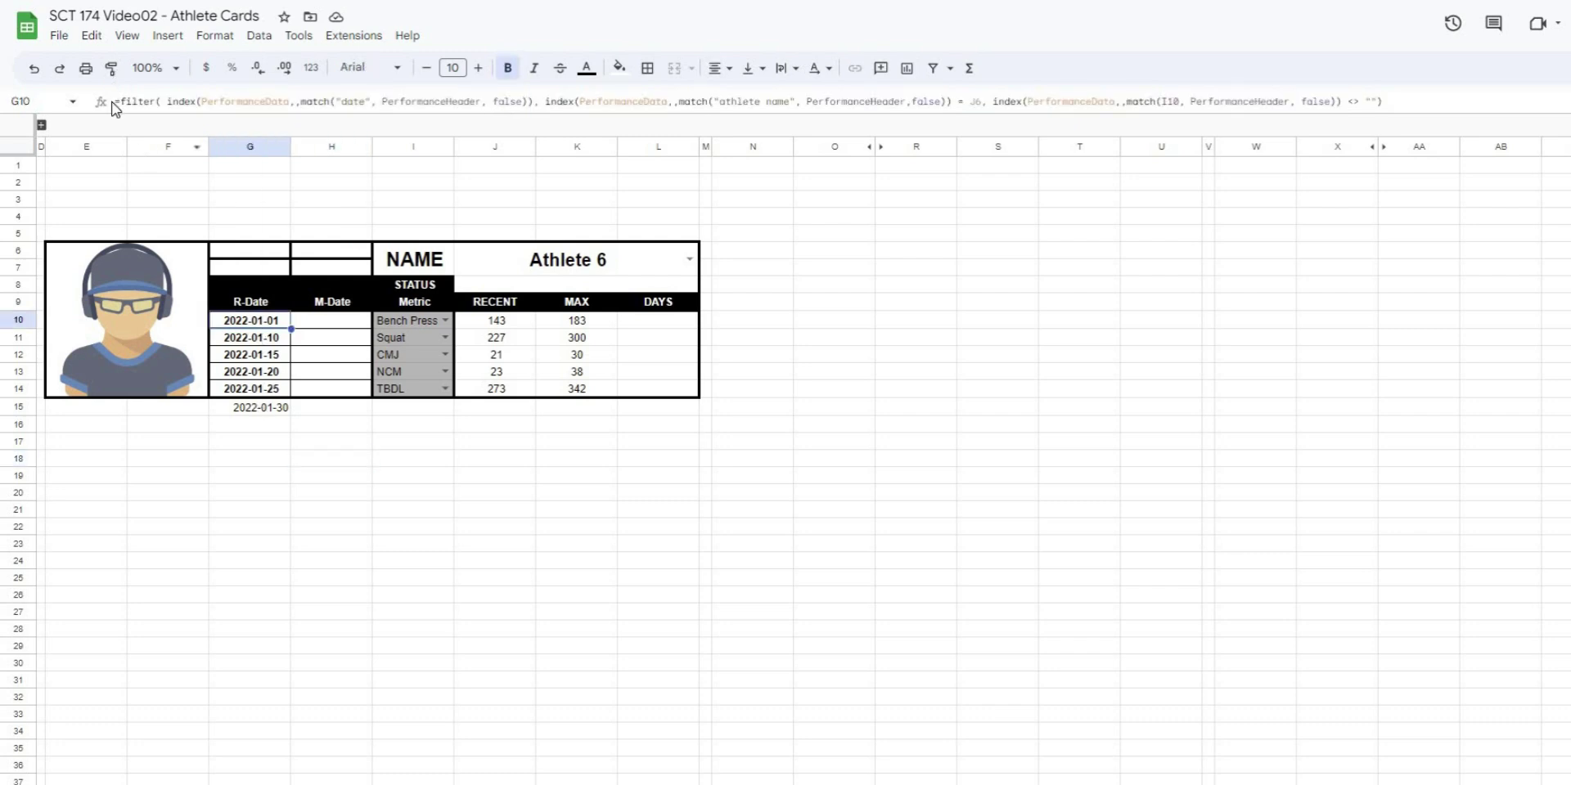
click(135, 99)
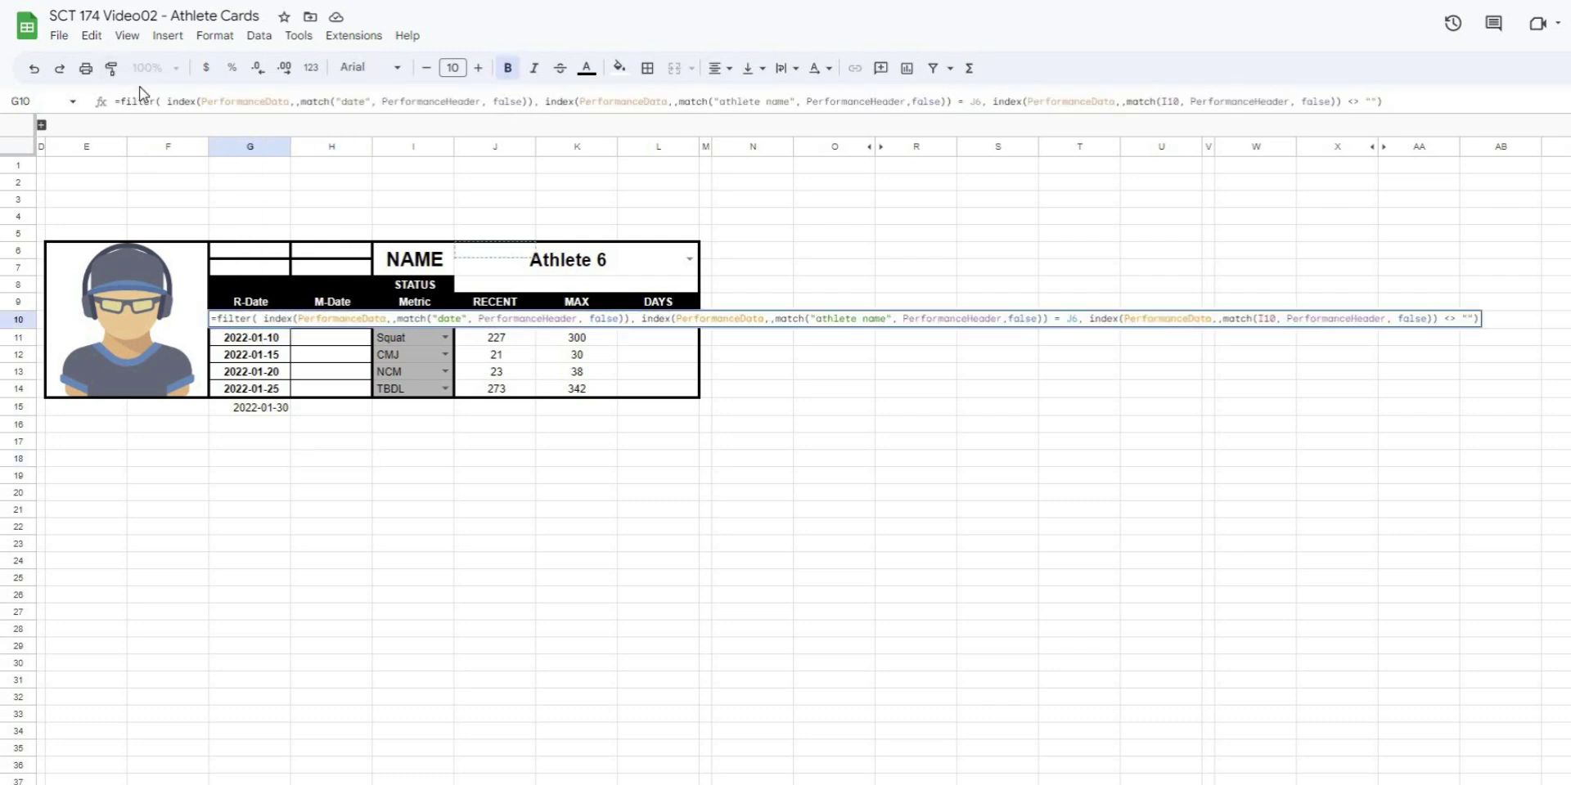
text(max()
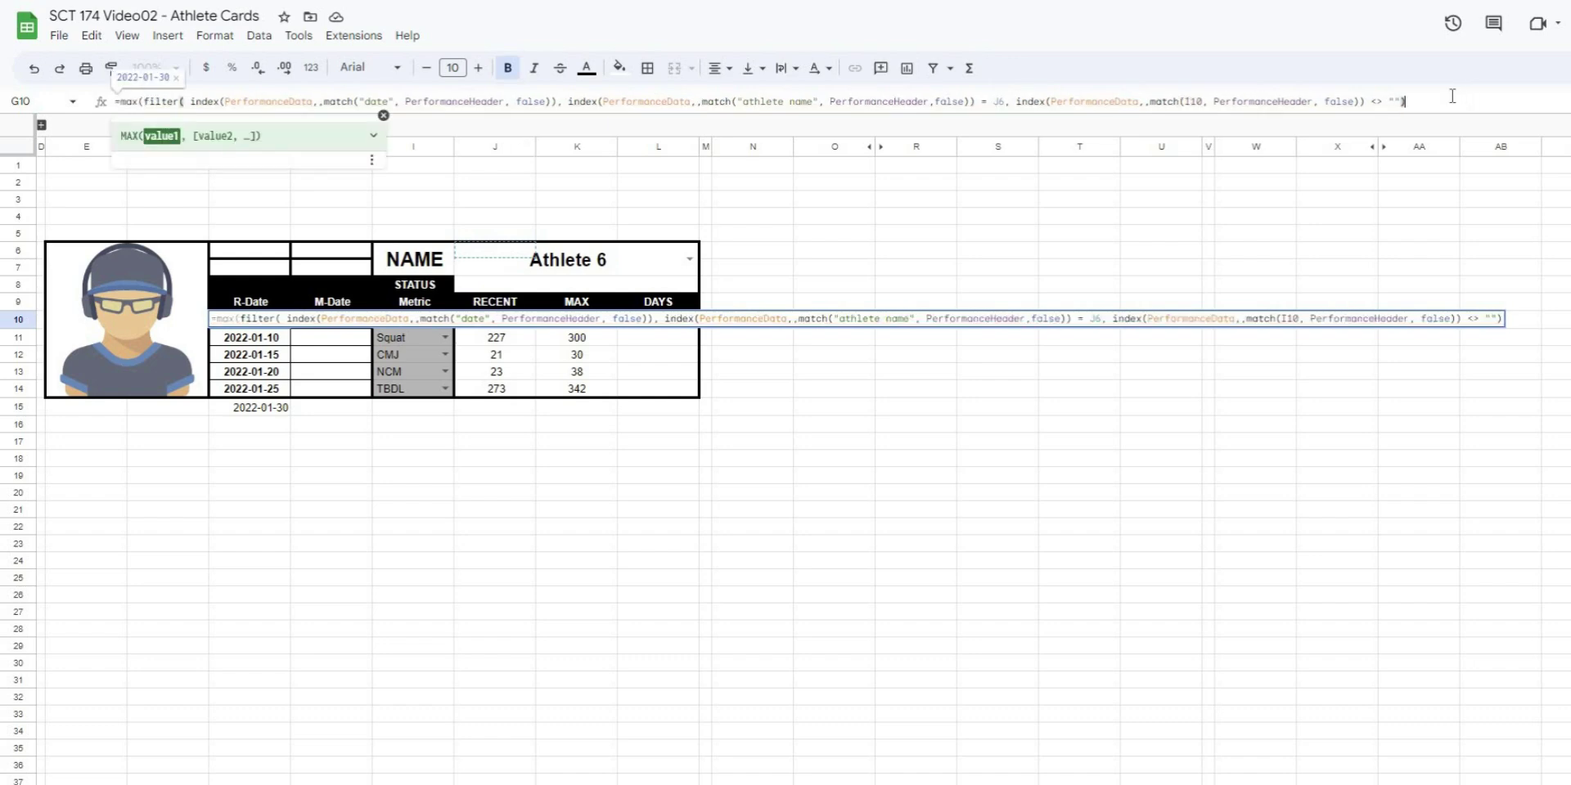
text())
key(Return)
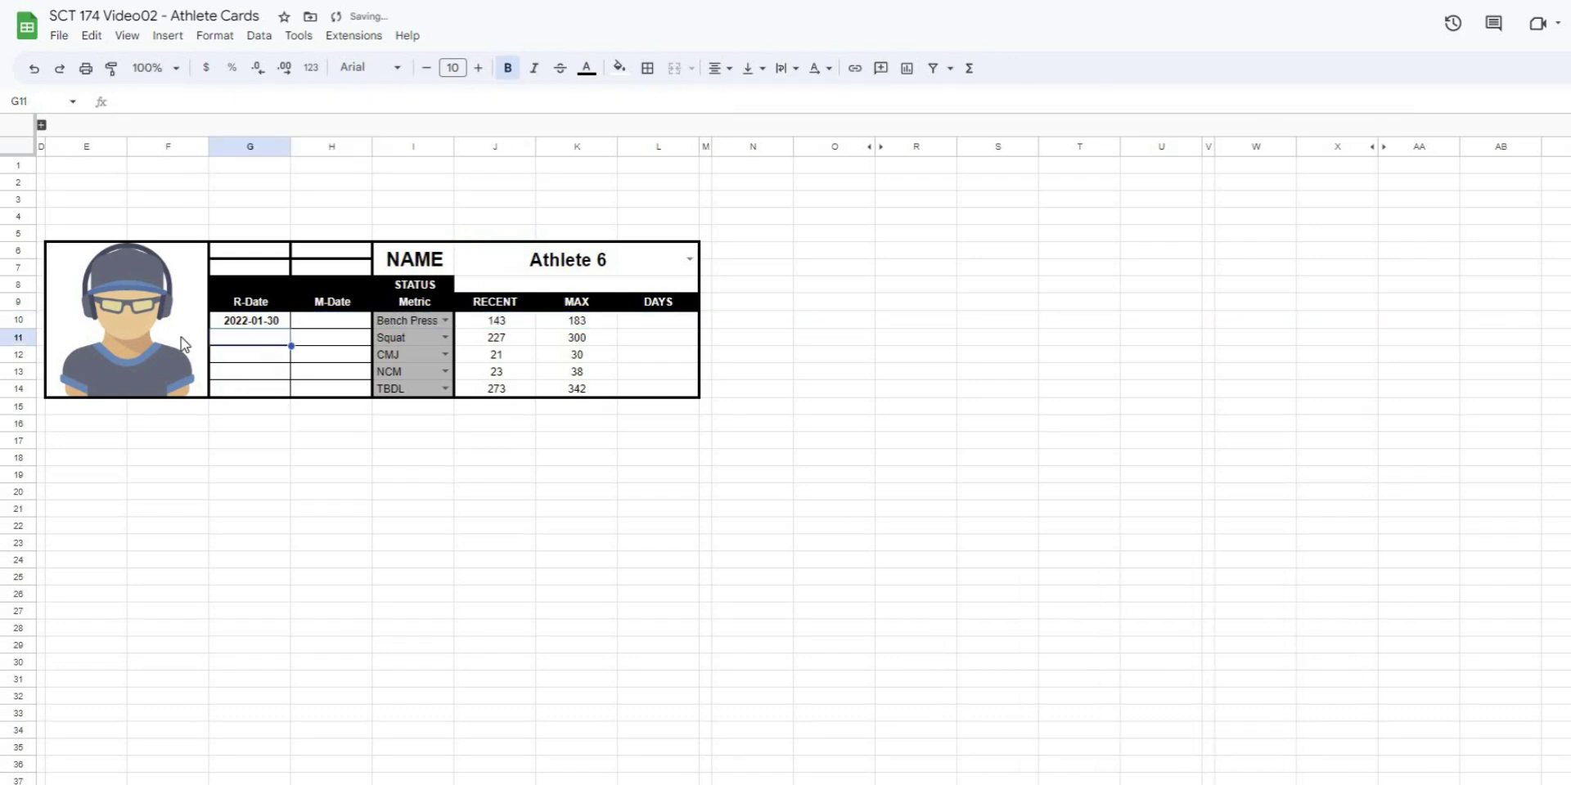
Test the recent date by clearing Athlete 6's 2022-01-30 bench press value in the data sheet, checking the card, and restoring the value
click(264, 324)
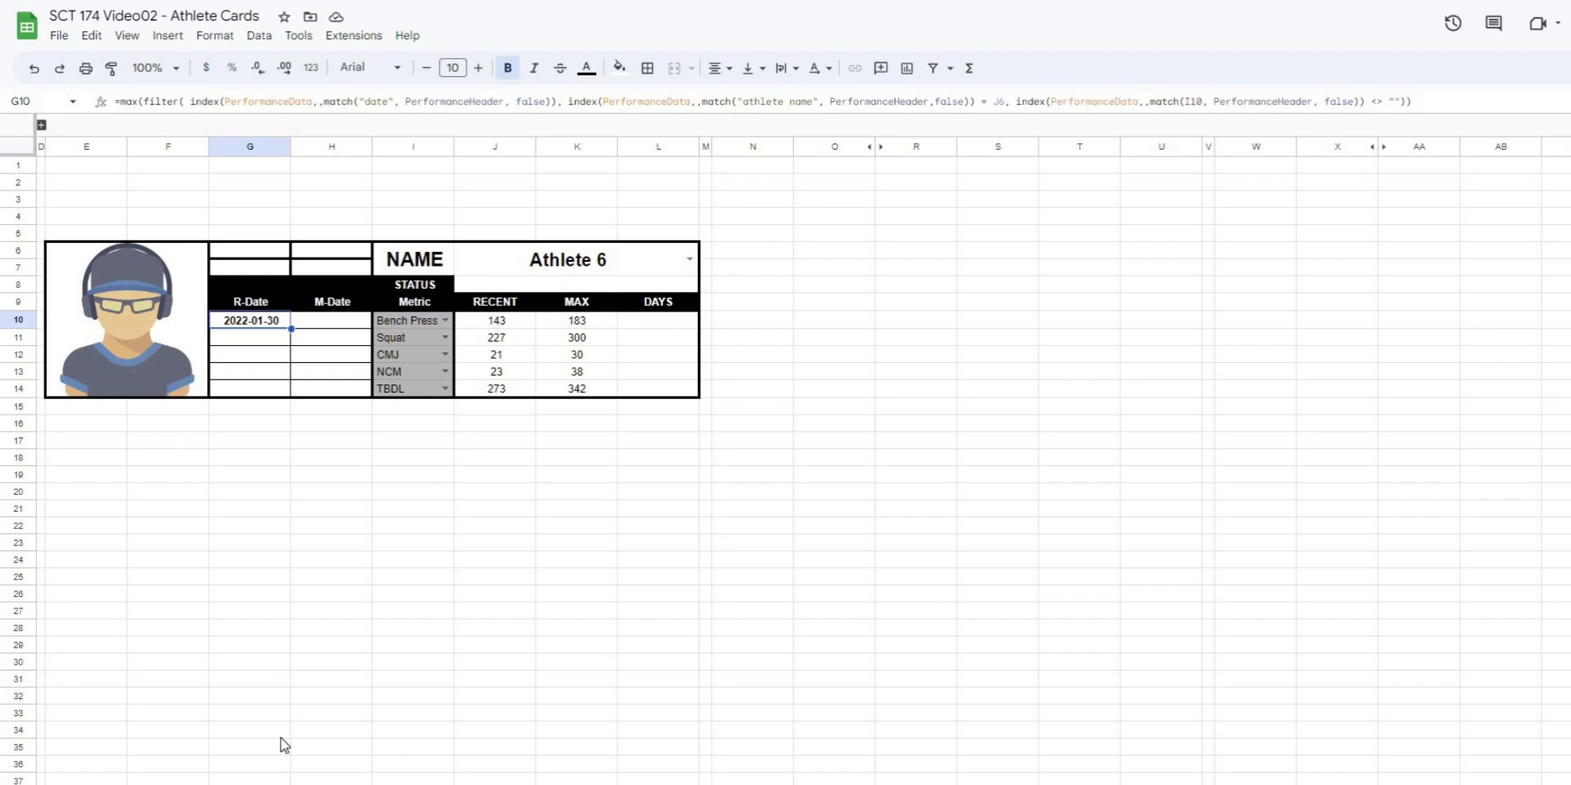
key(ctrl+shift+Page_Down)
scroll(256, 660, down, 5)
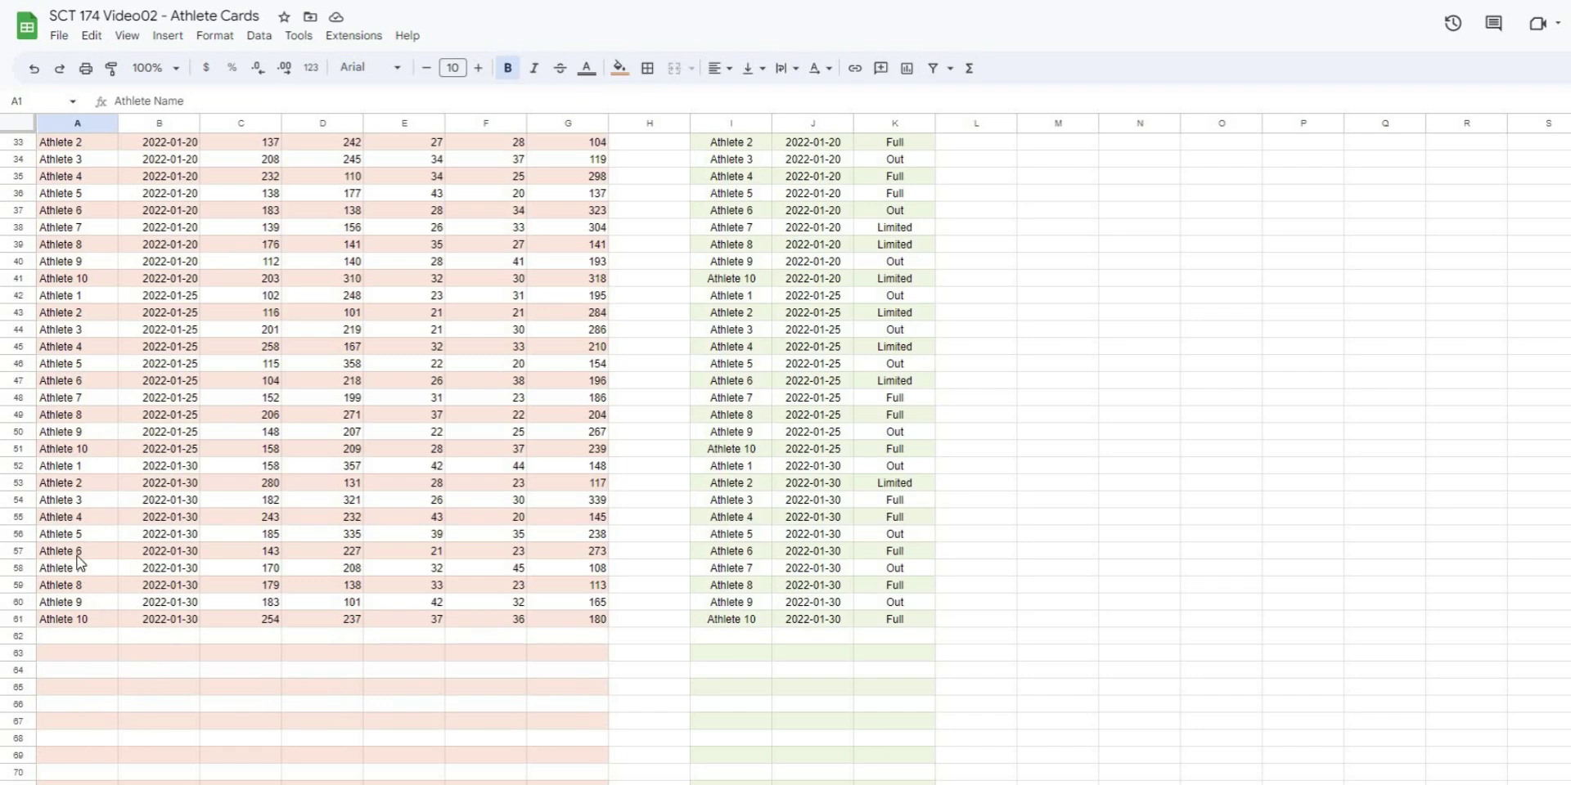
click(269, 555)
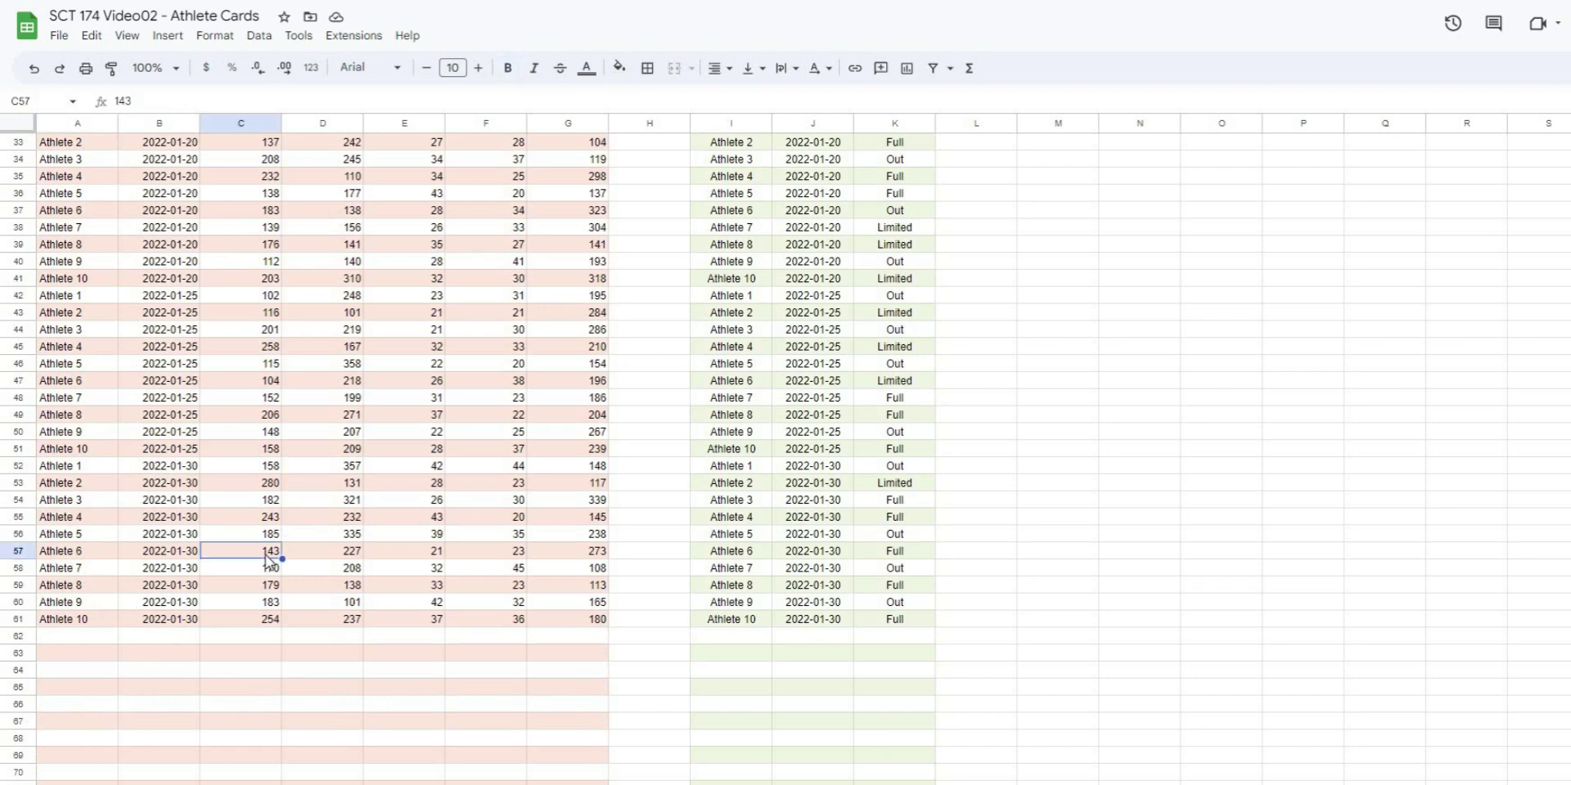
key(Delete)
click(275, 689)
key(ctrl+Page_Up)
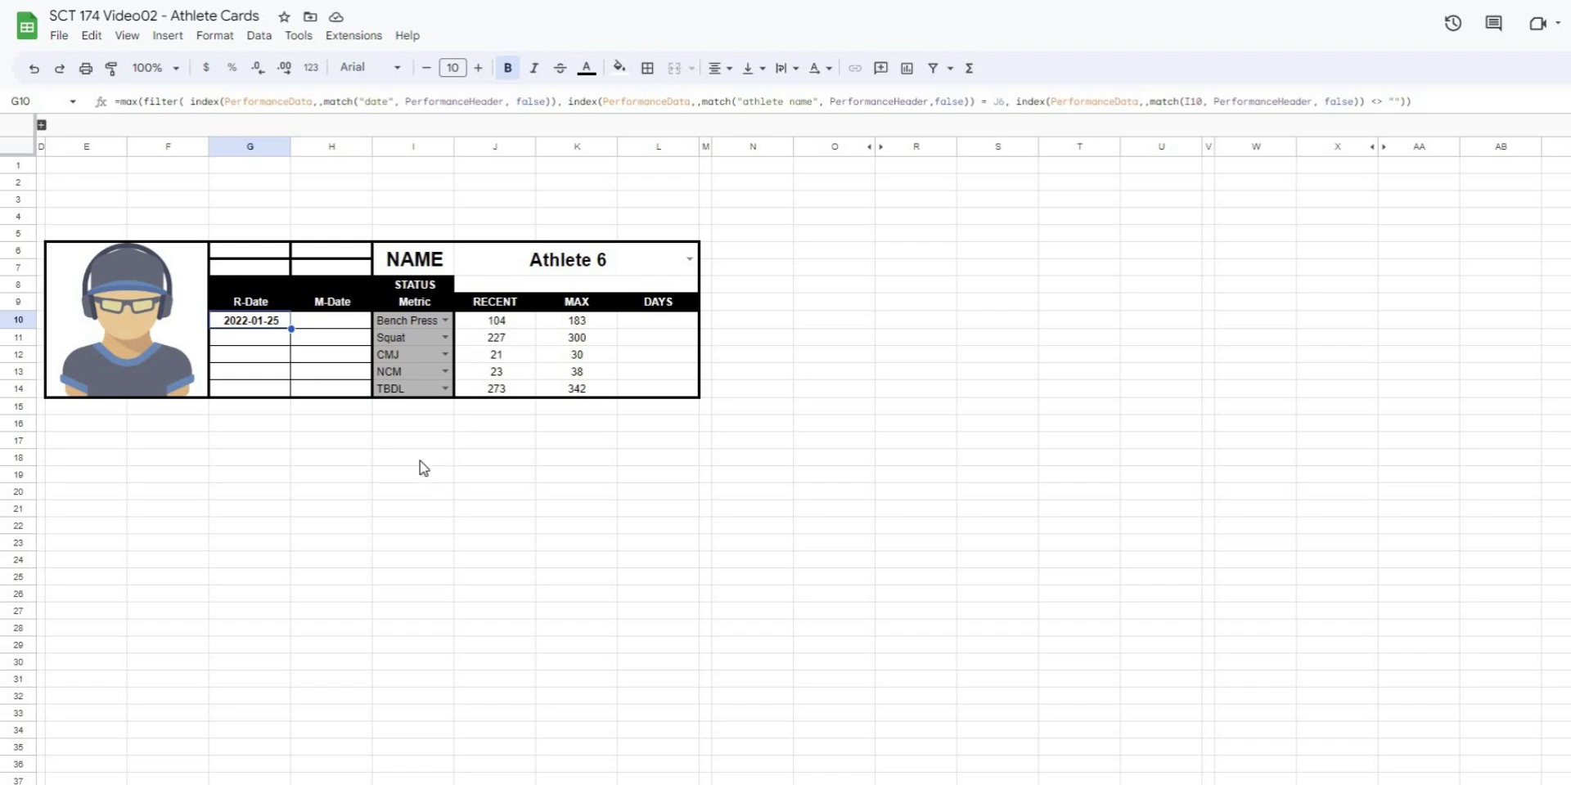
key(ctrl+Page_Up)
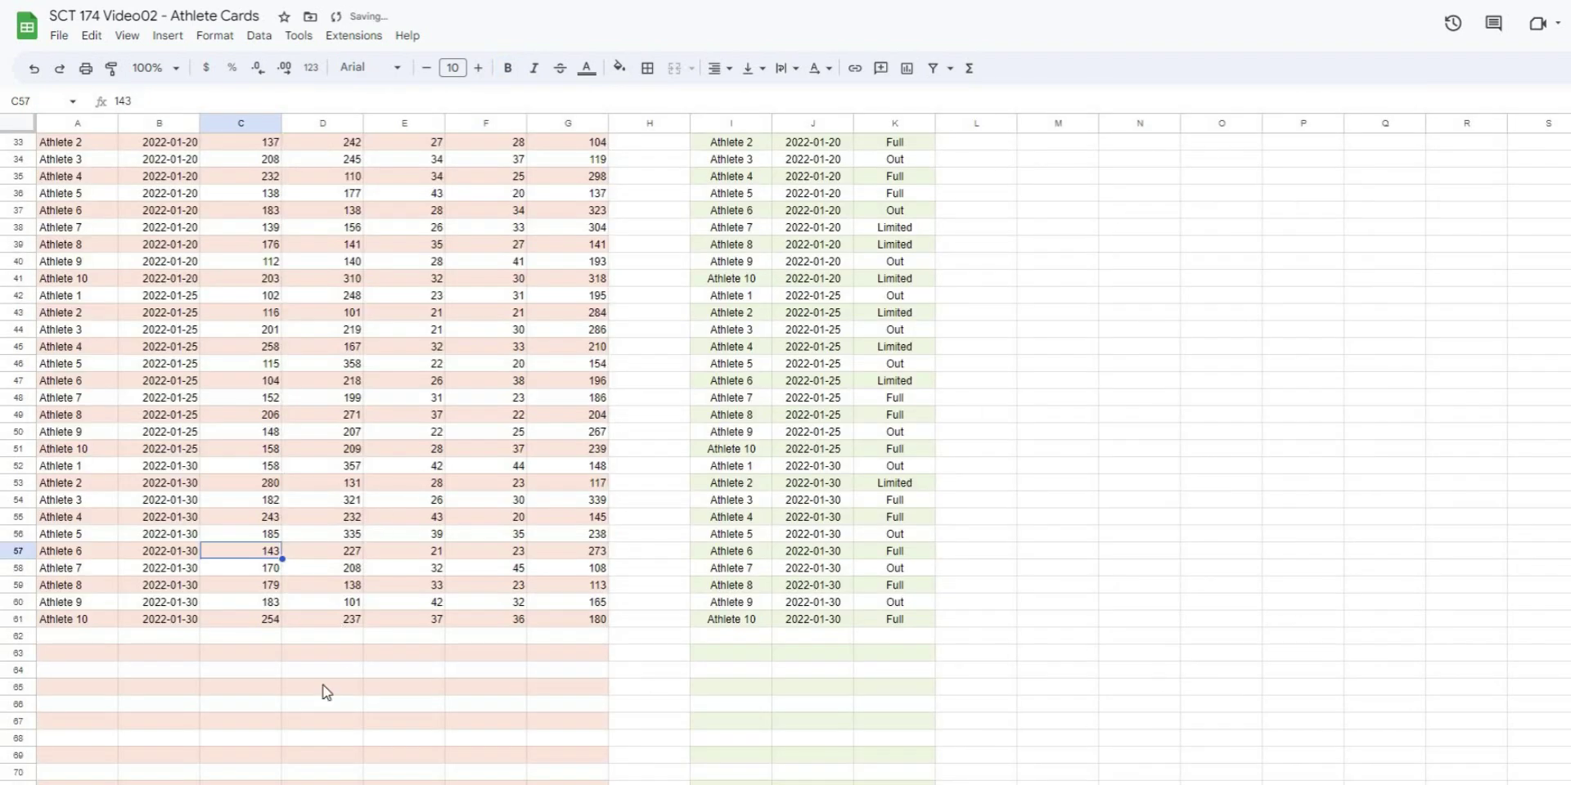
key(ctrl+Page_Down)
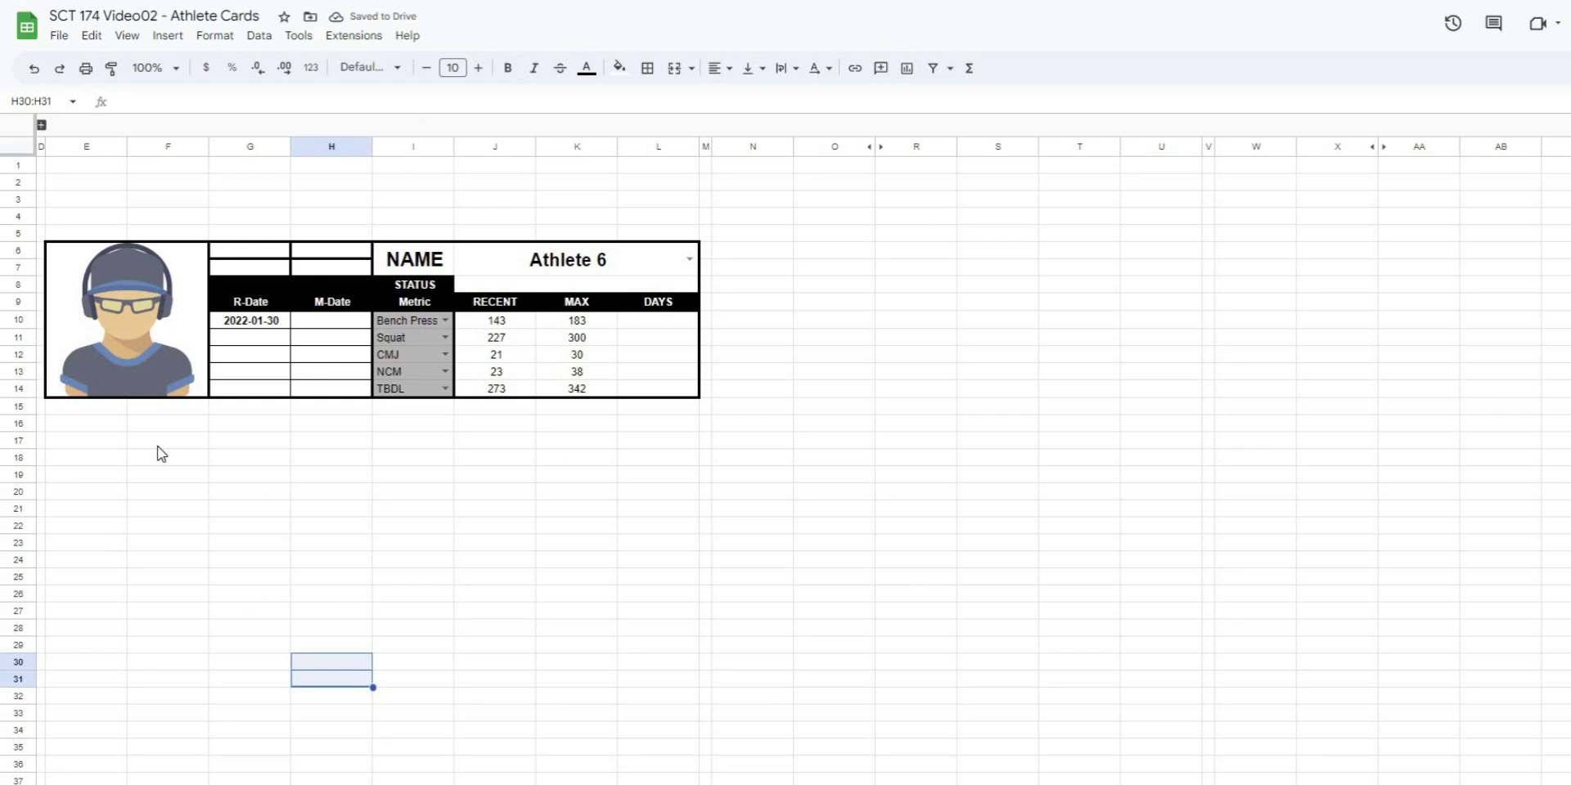
Lock the athlete reference as $J$6 and the metric reference as $I10 in G10's formula, and fill it down through G14
click(256, 323)
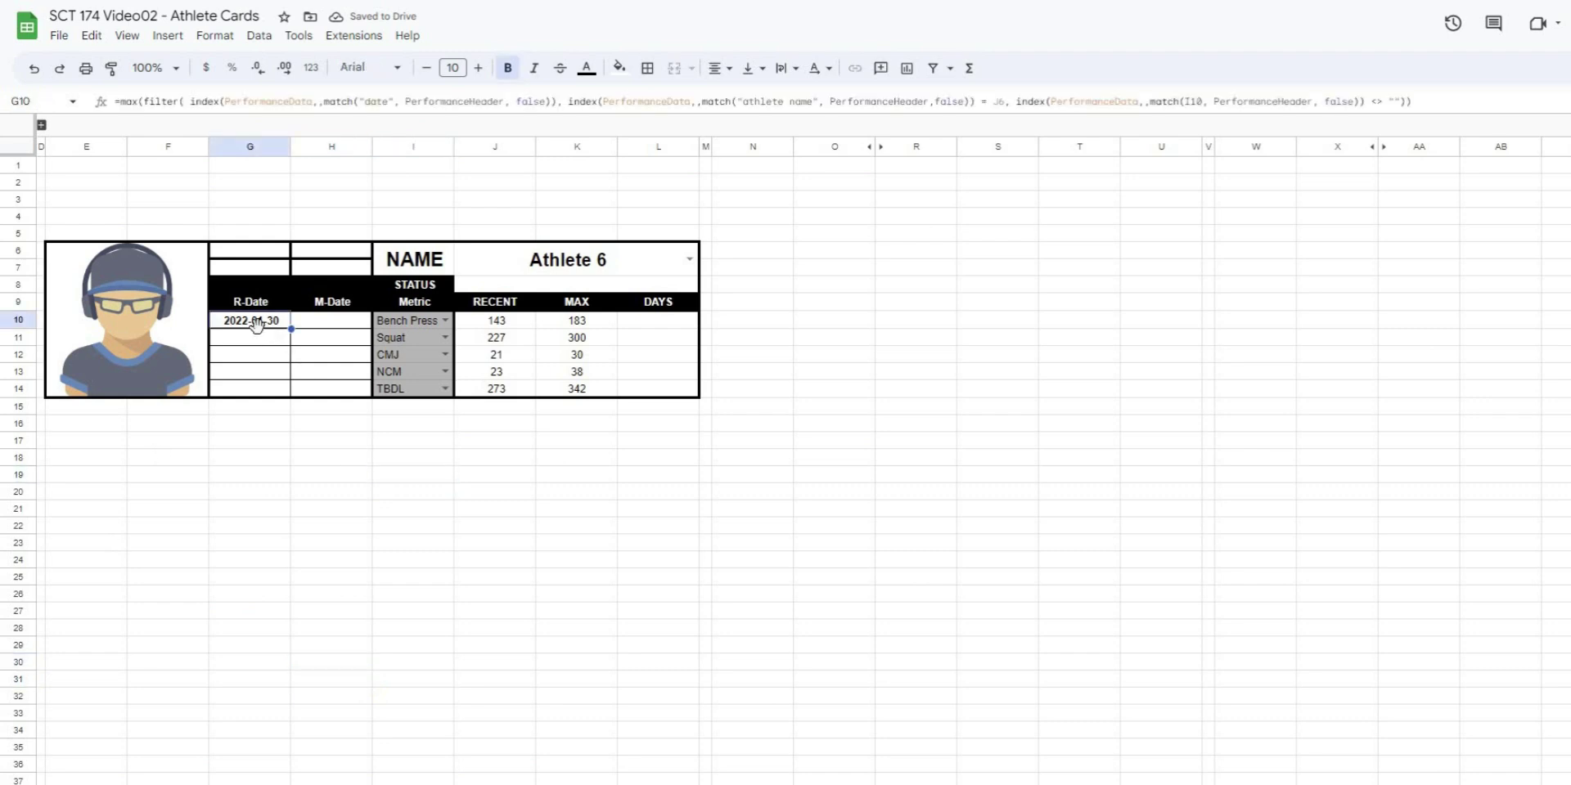
key(Tab)
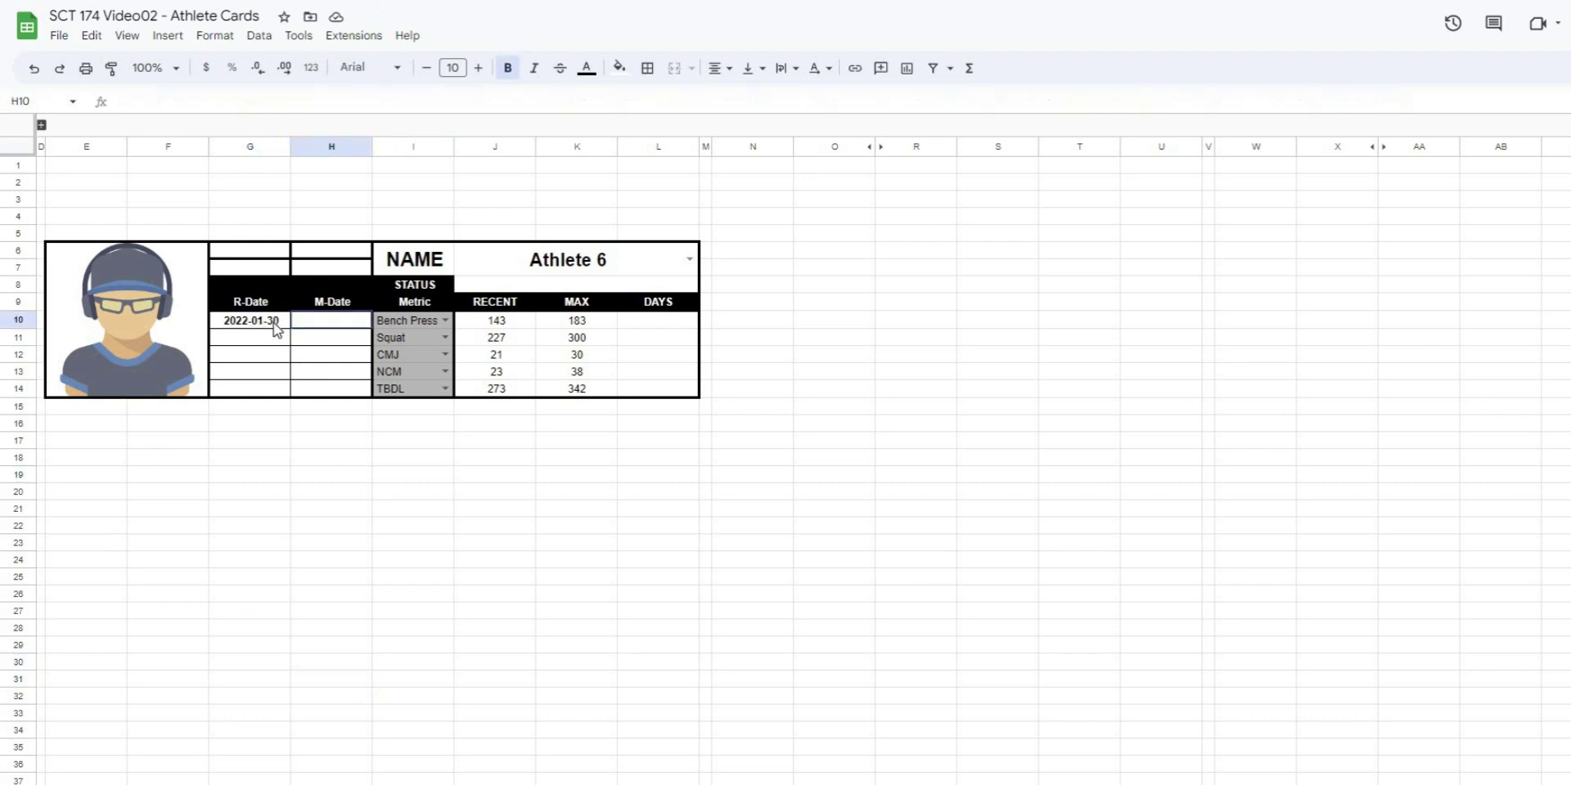
key(shift+Tab)
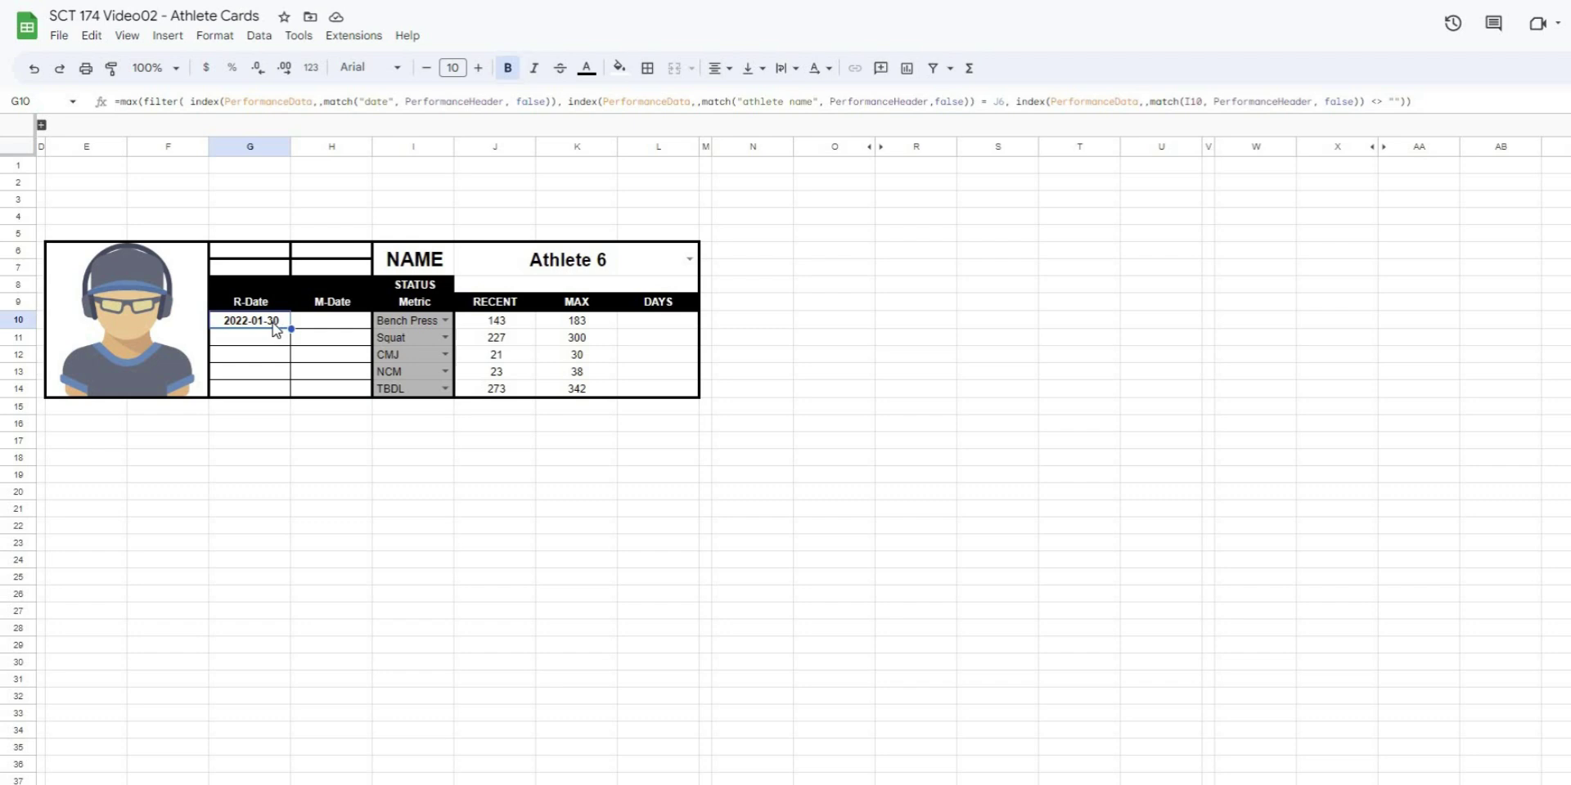
click(995, 102)
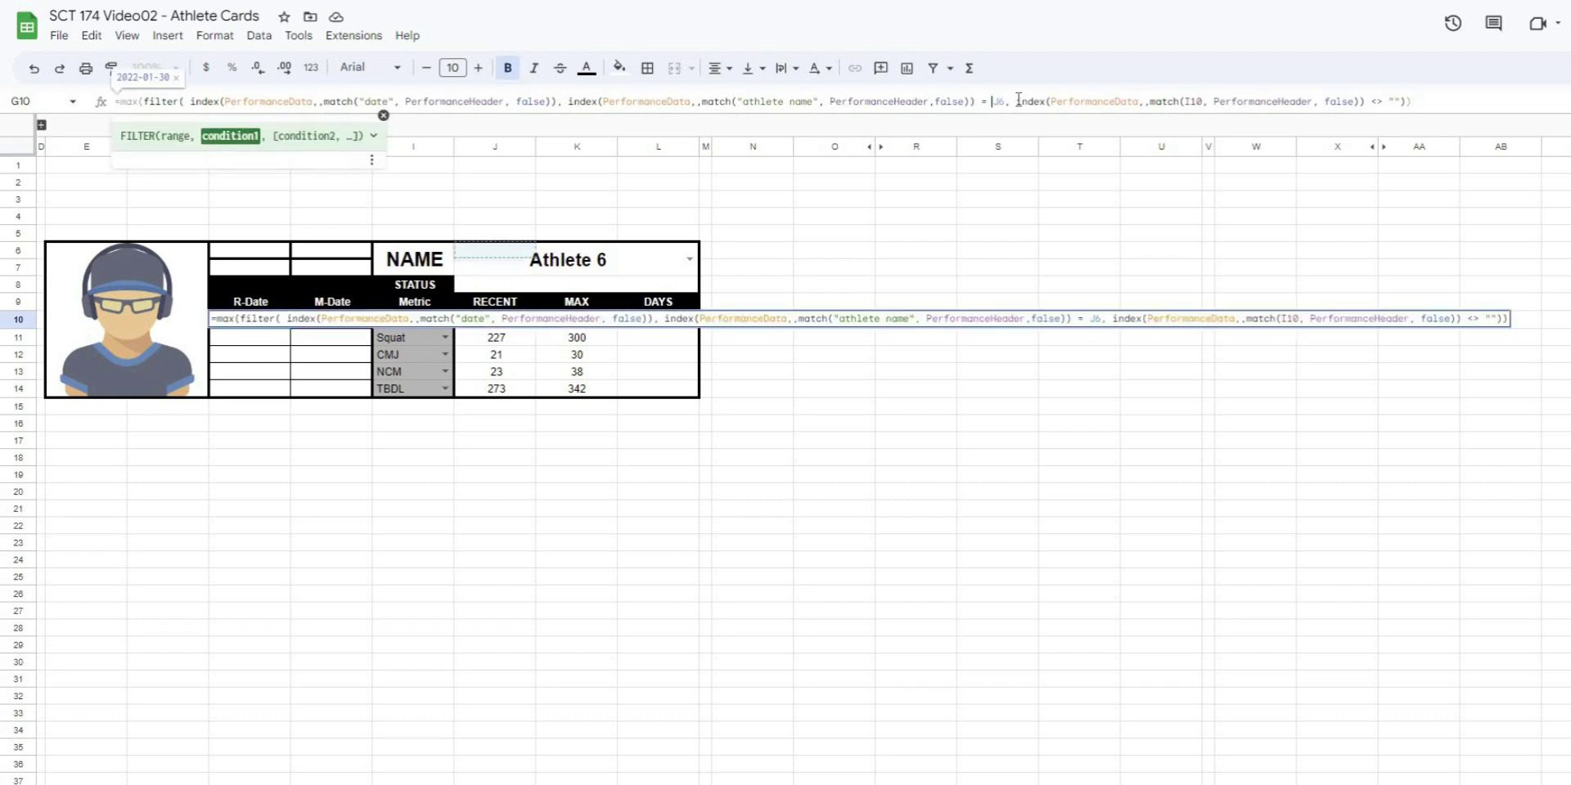
key(F4)
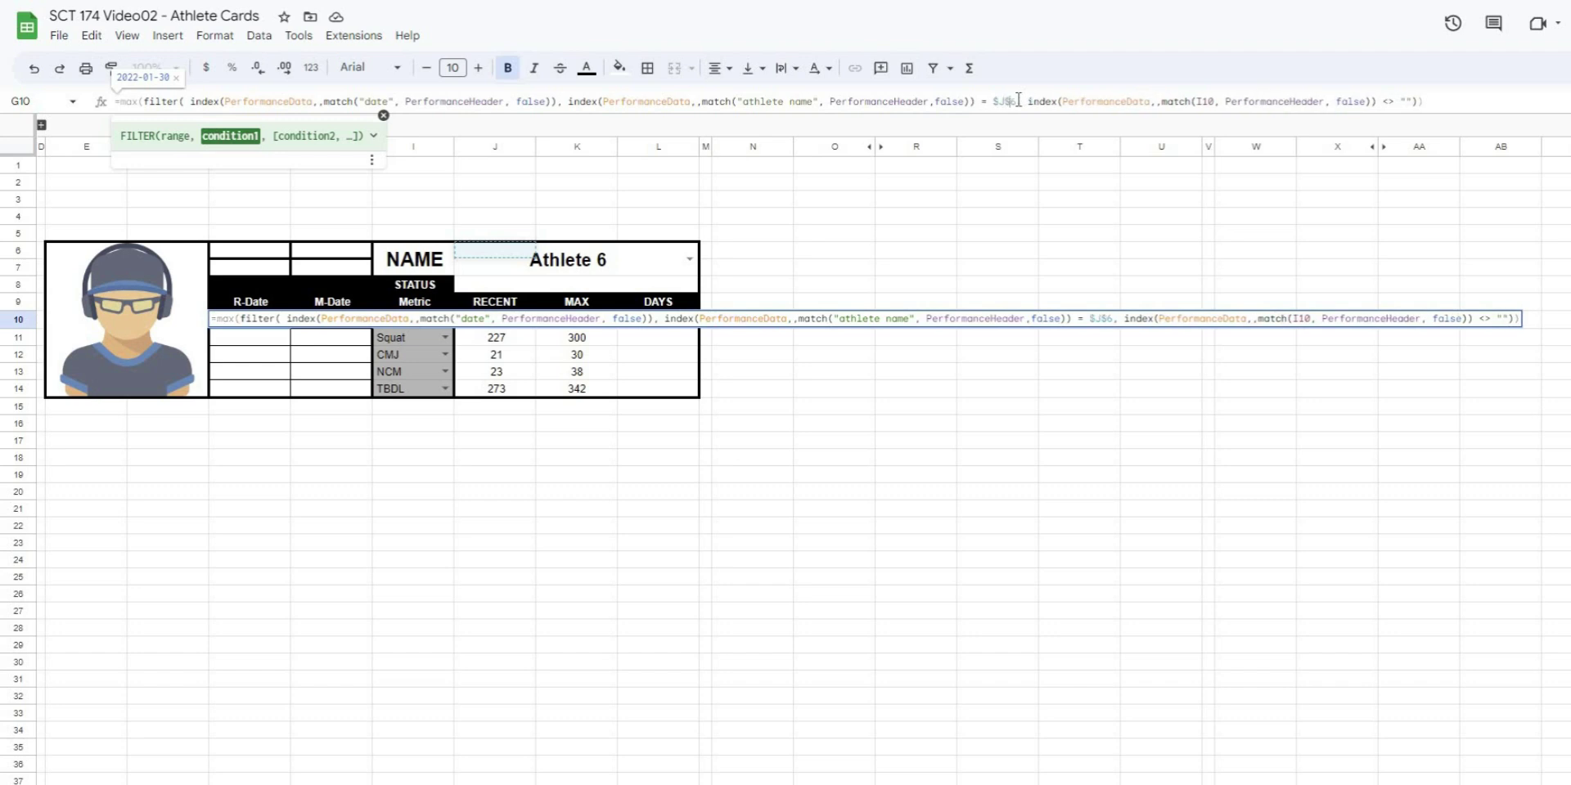
click(1200, 101)
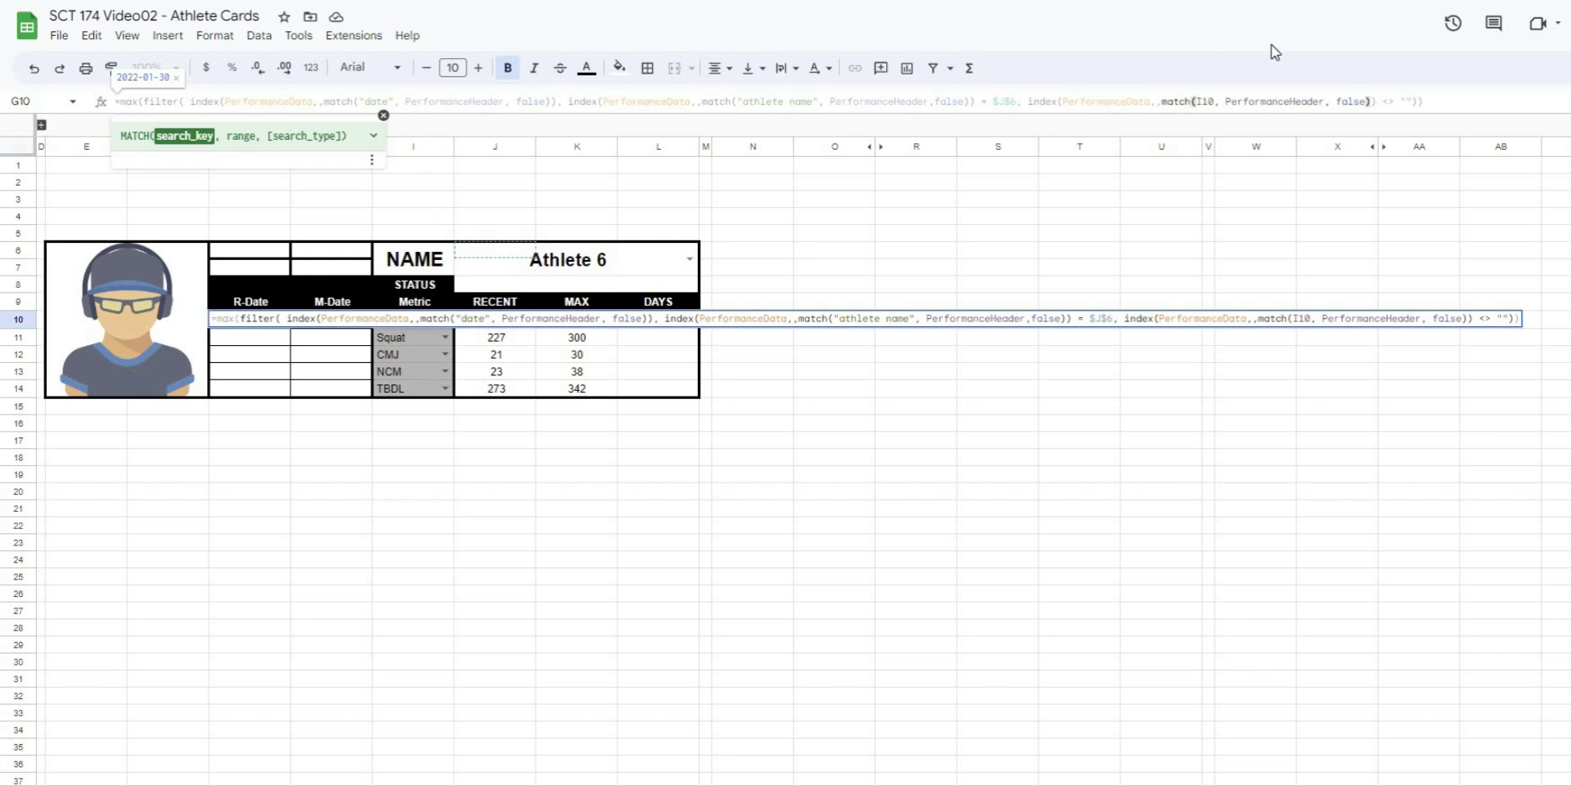
text($)
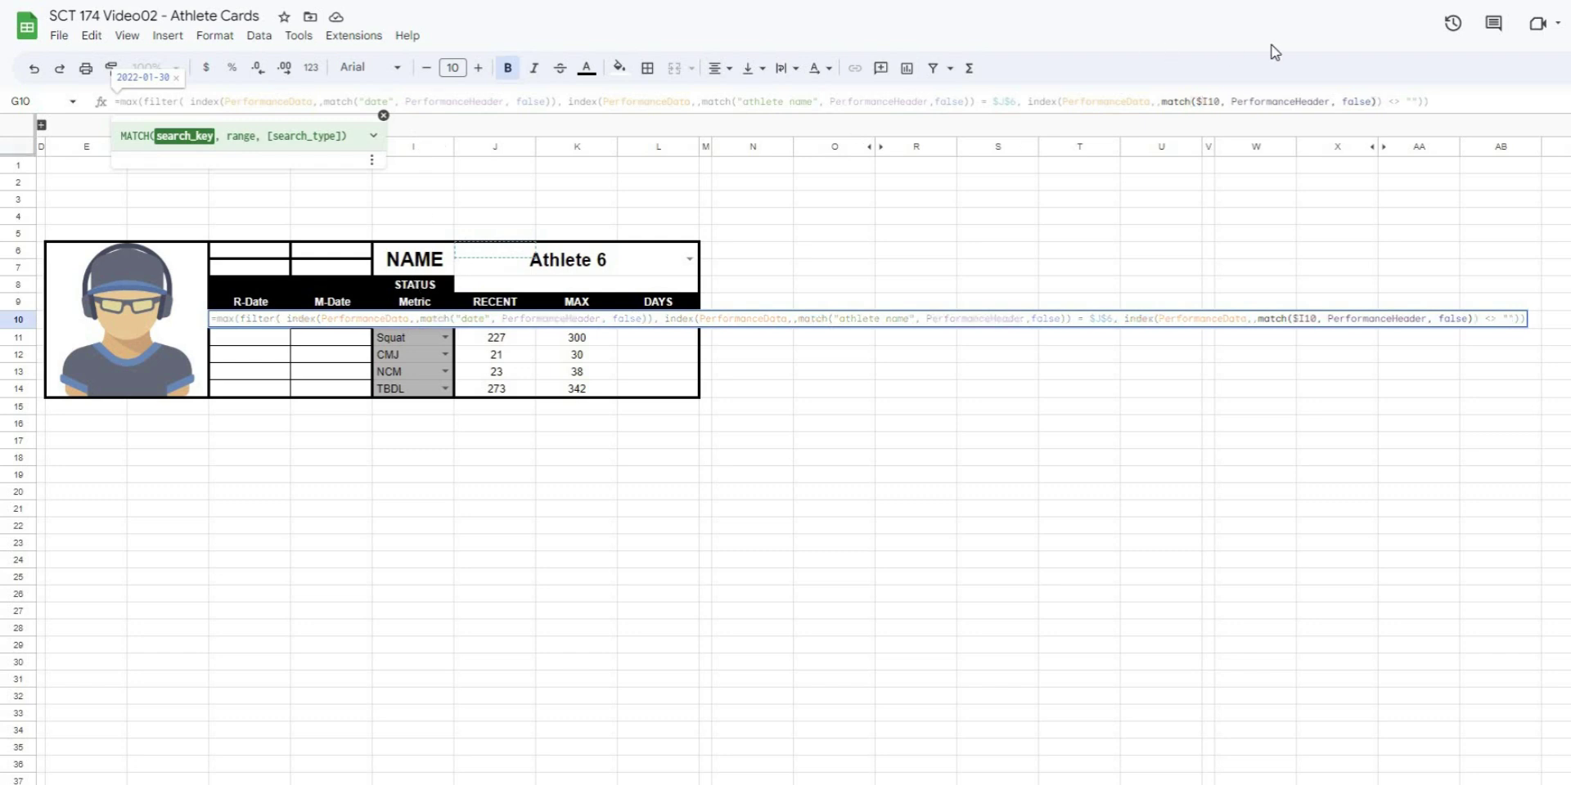
key(Return)
click(285, 323)
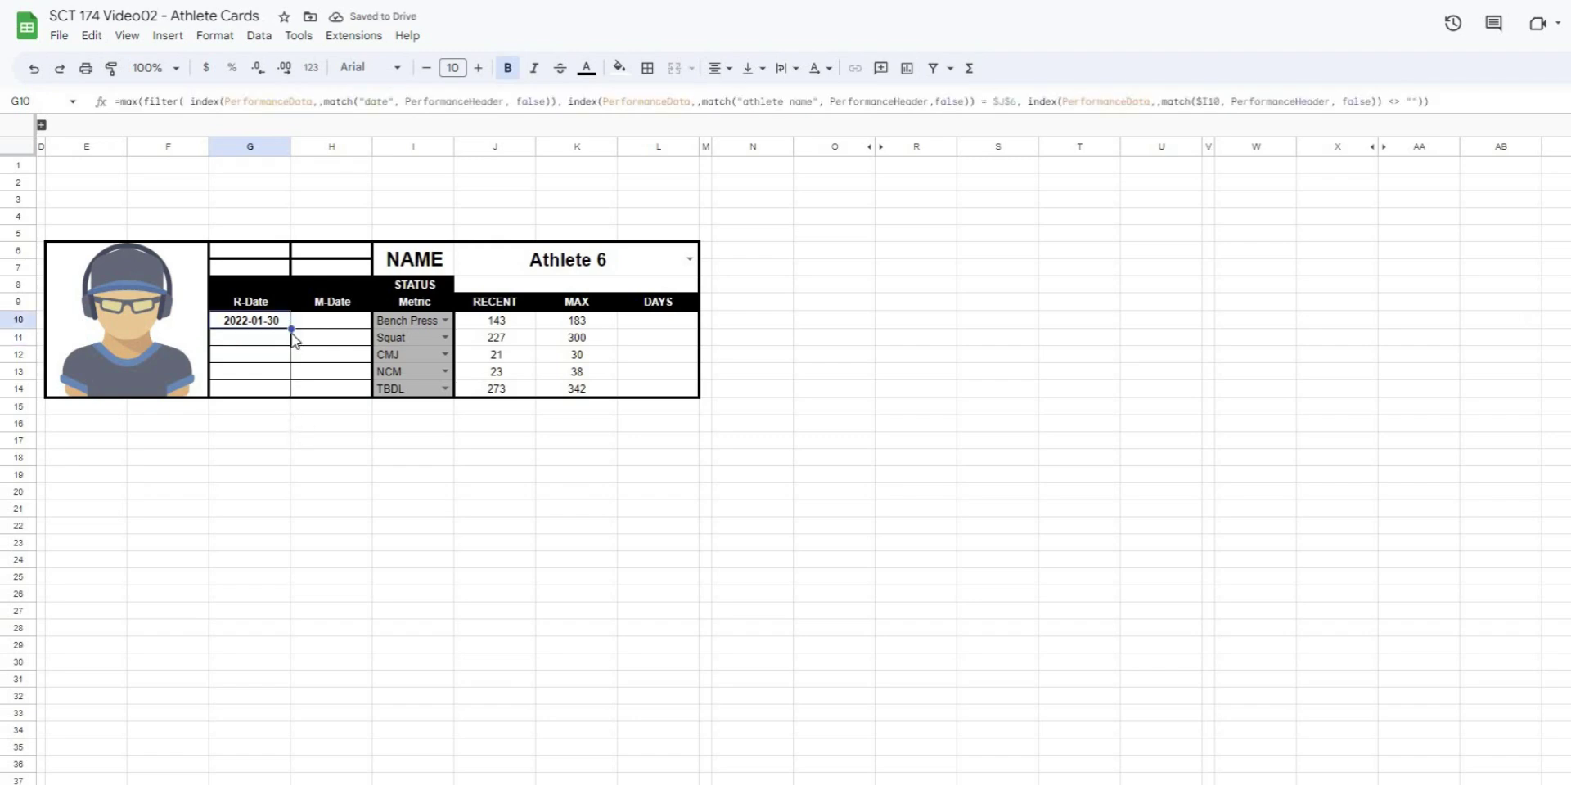
drag(291, 329, 290, 397)
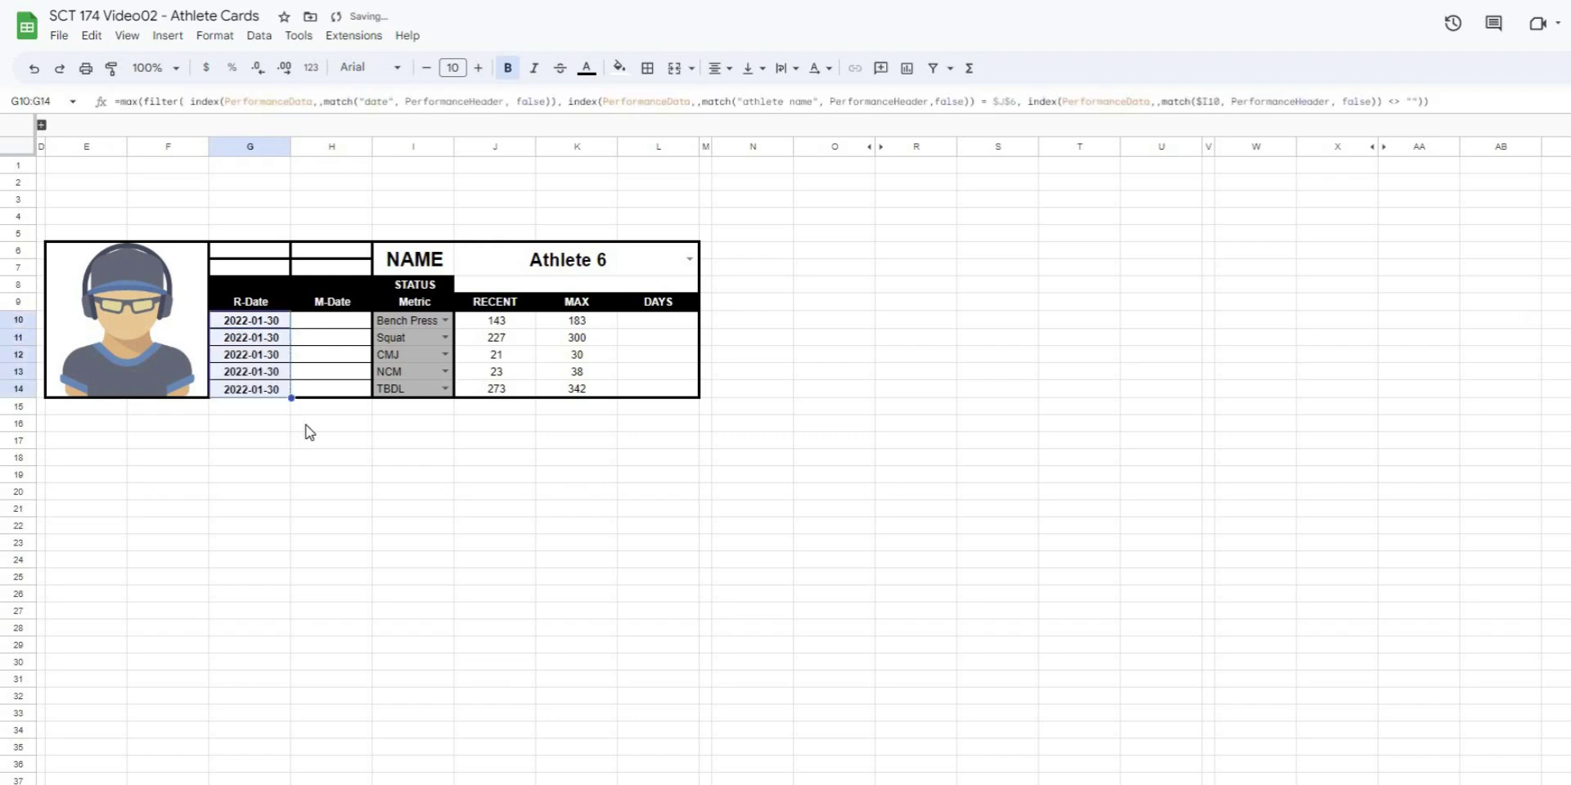
Apply a thick outer border around the date cells G10:H14
drag(263, 318, 333, 388)
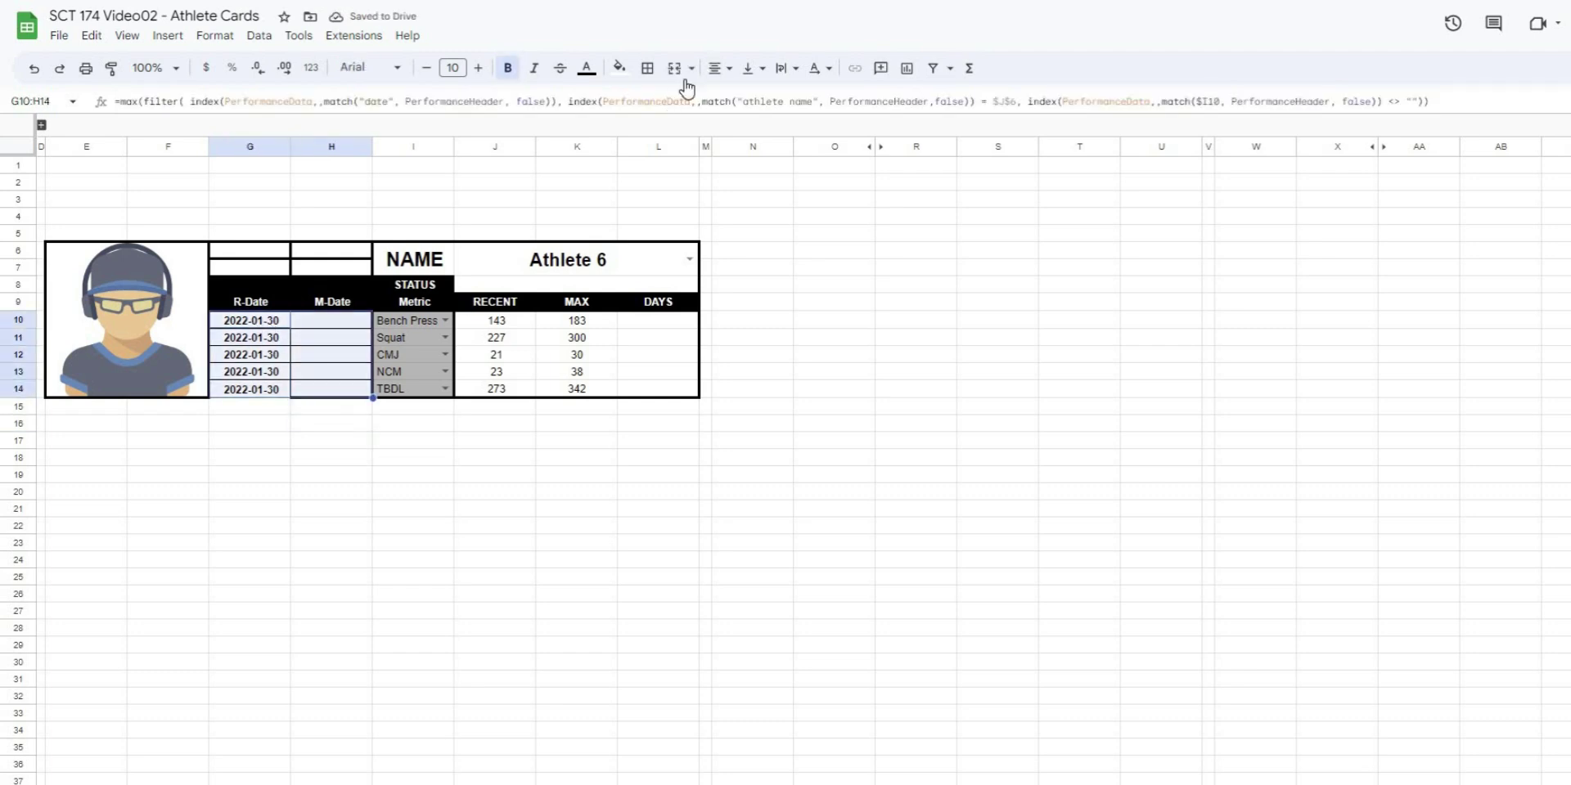
click(644, 72)
click(787, 126)
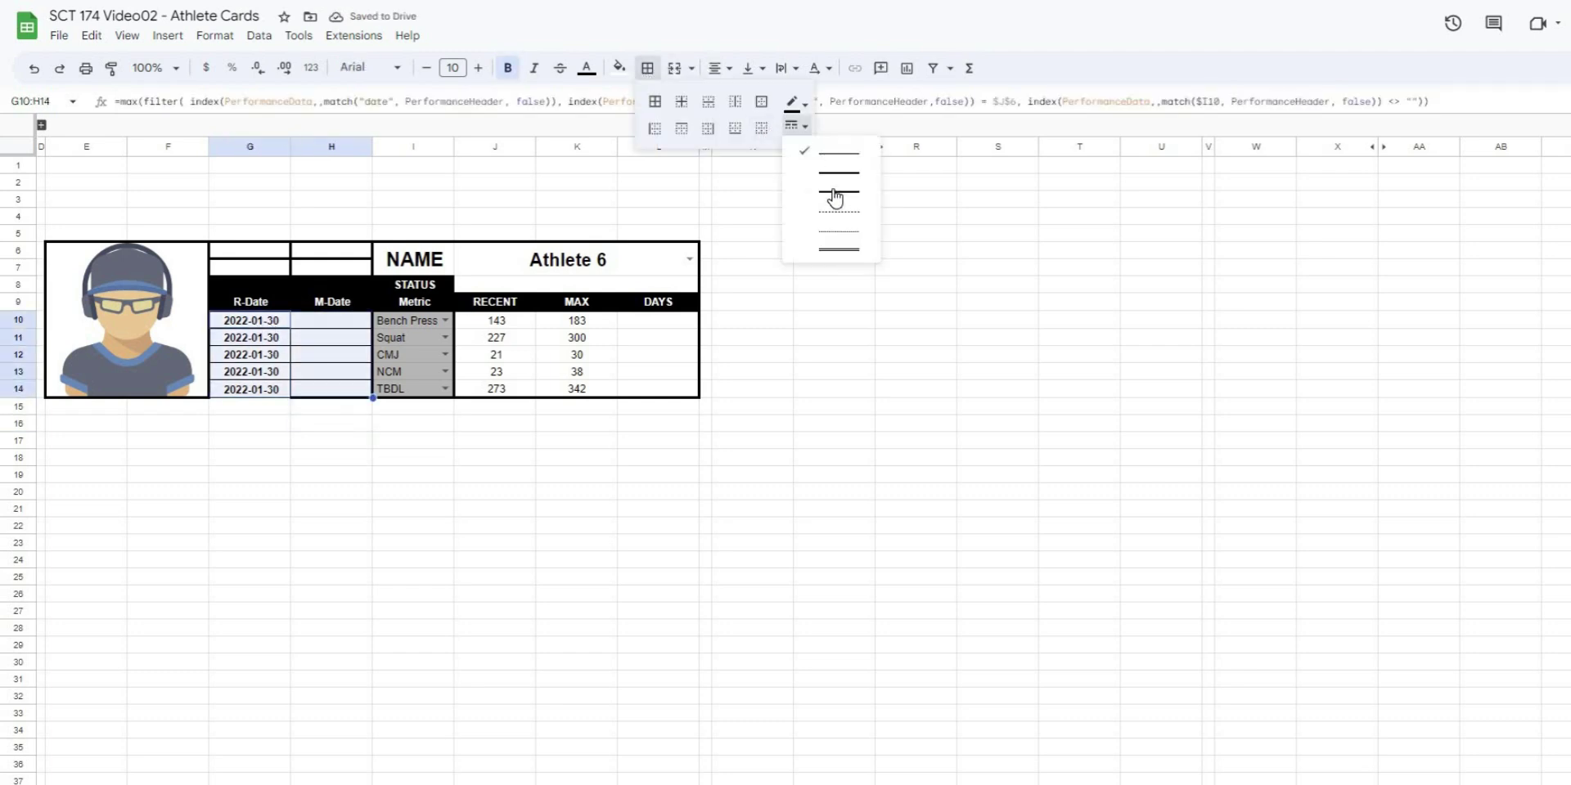
click(838, 189)
click(761, 101)
click(425, 494)
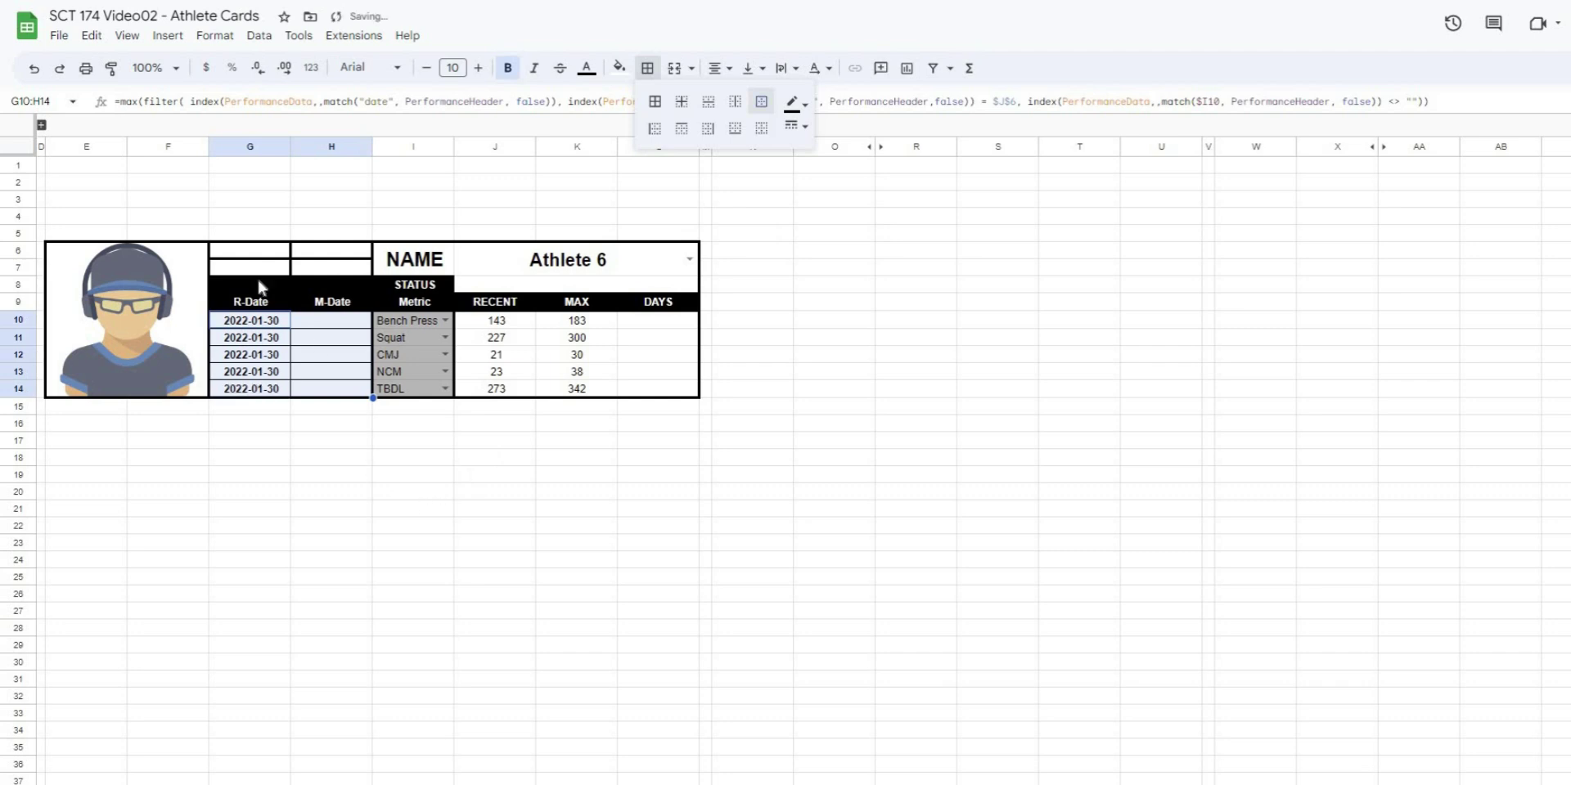
Copy the recent-date formula text from G10 and enter it in H10 under M-Date
click(259, 320)
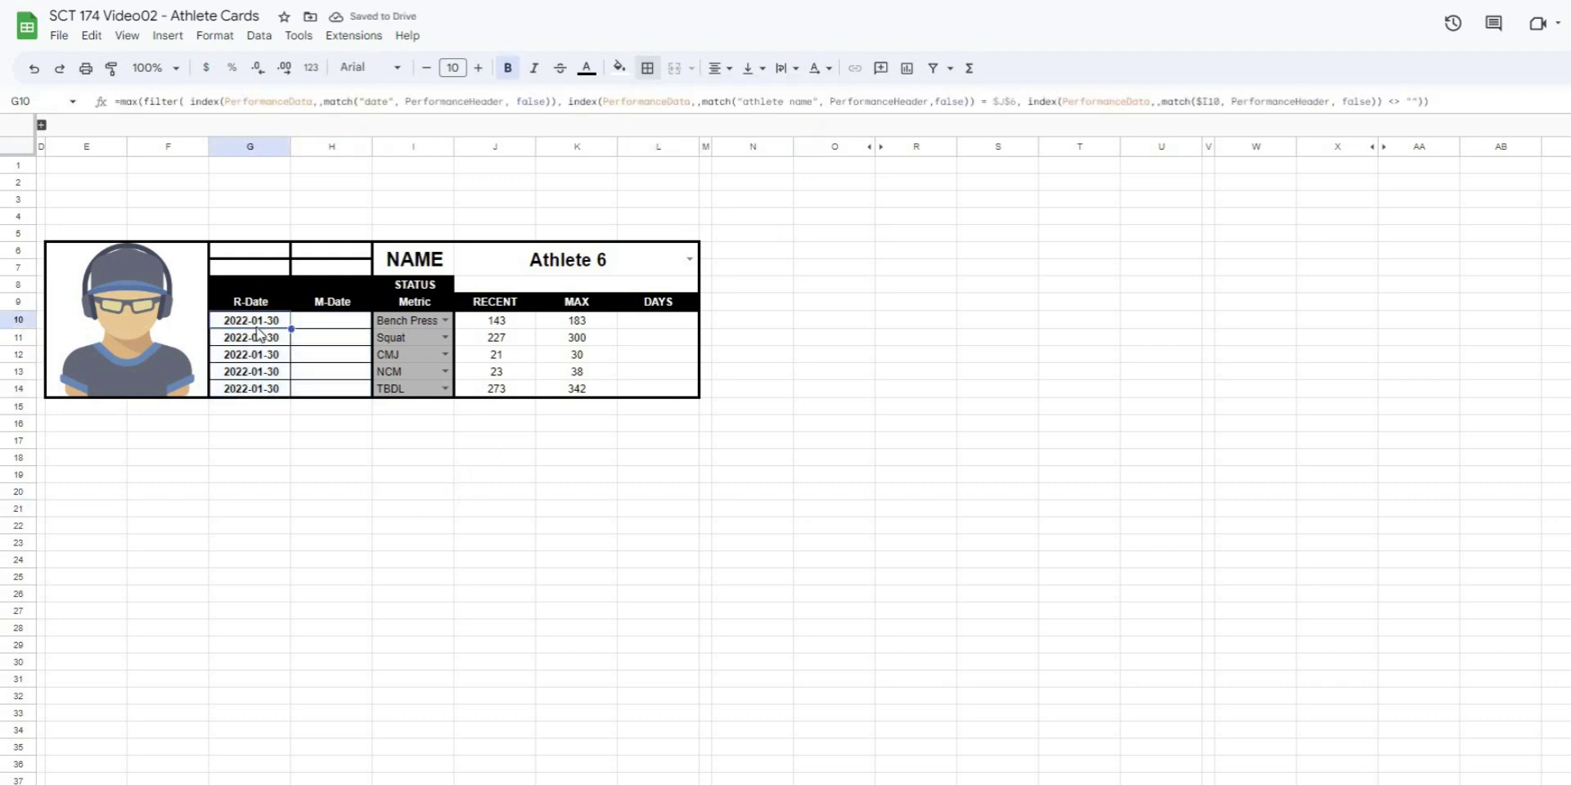
click(330, 327)
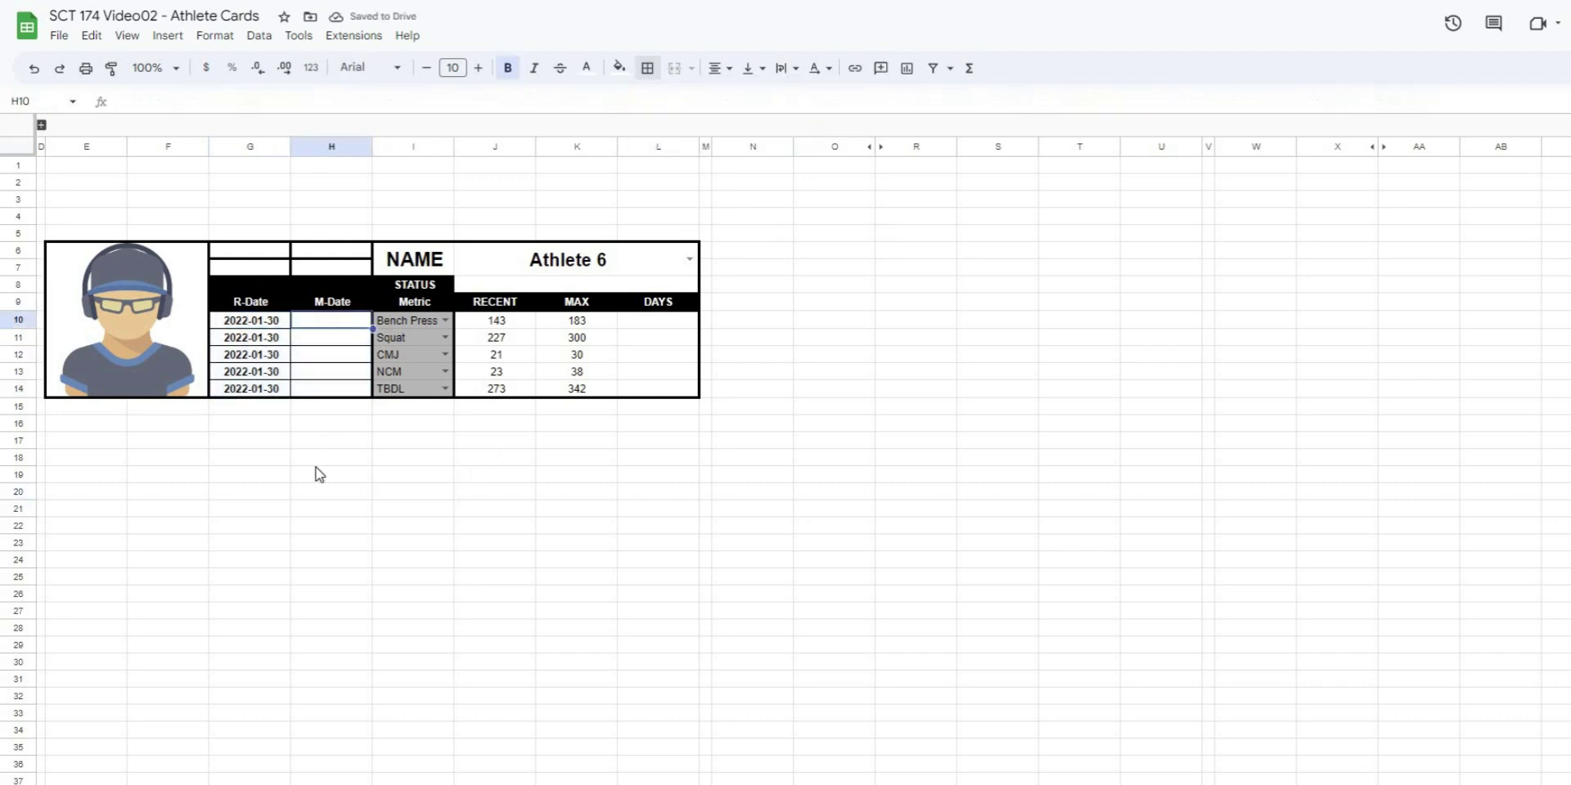
key(ctrl+z)
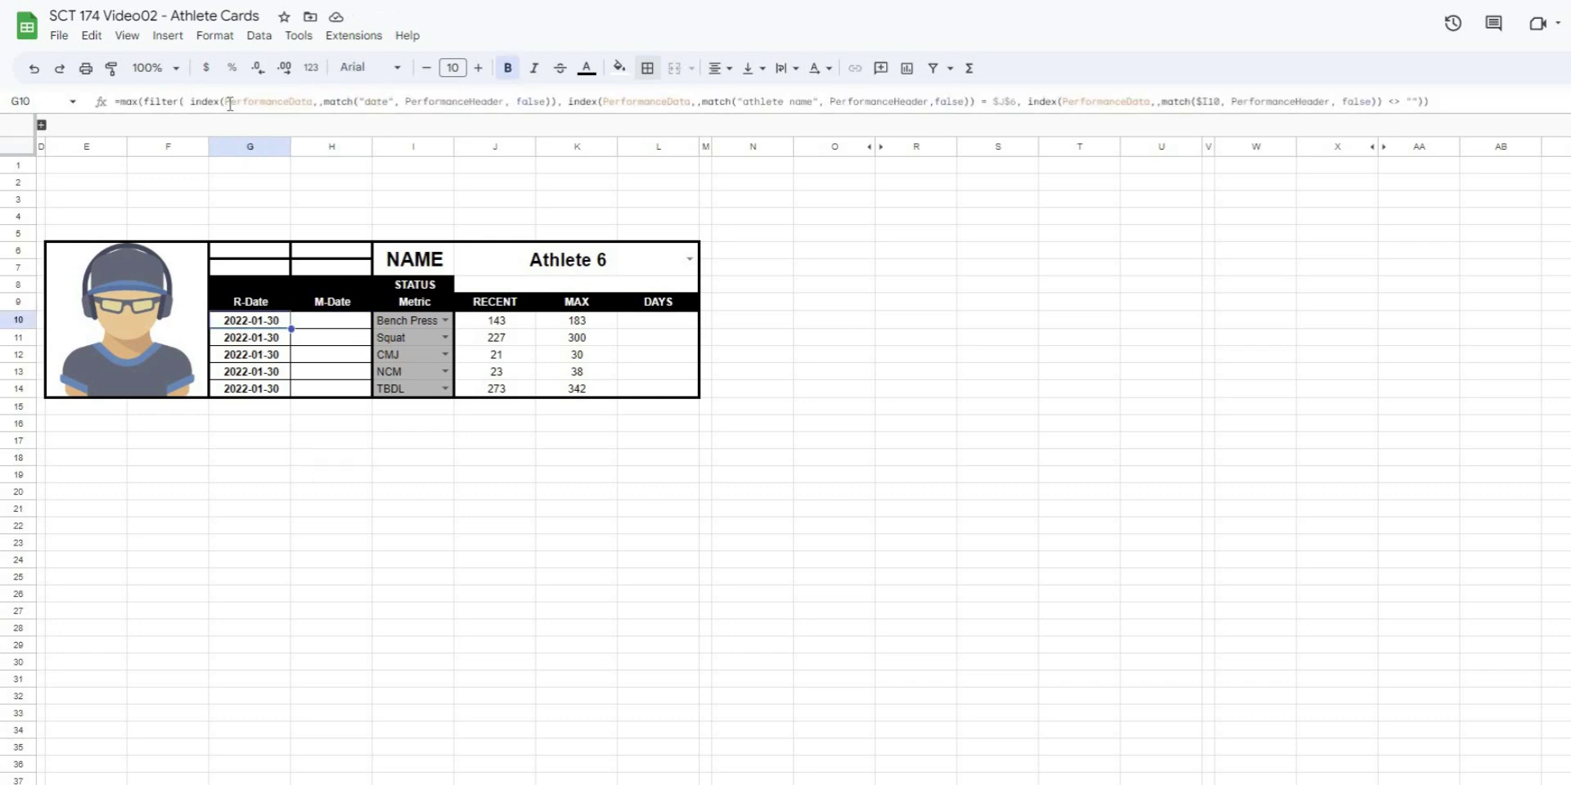
click(230, 104)
double_click(230, 104)
key(ctrl+a)
key(ctrl+c)
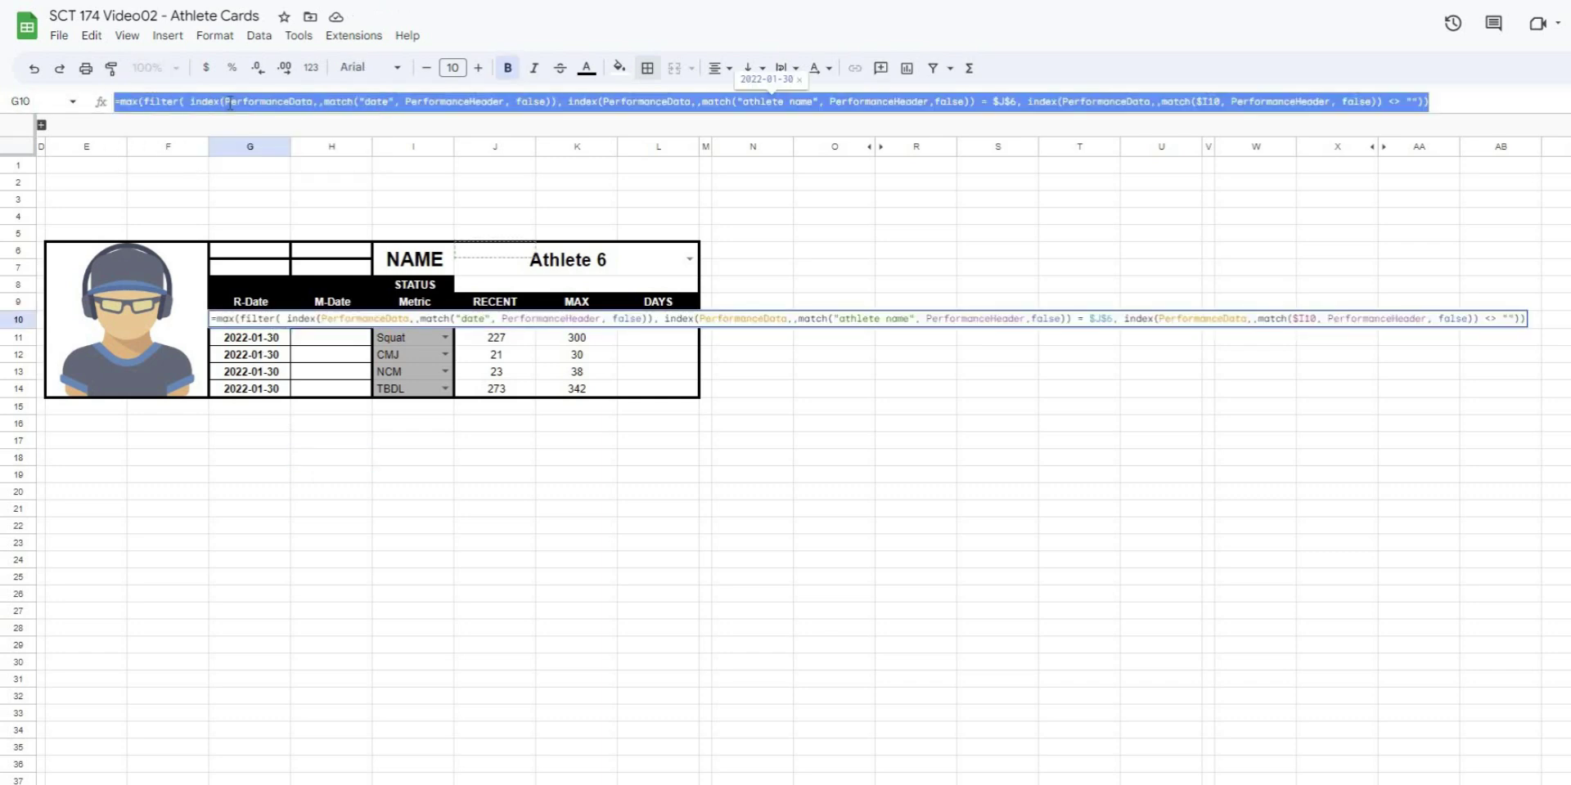
click(327, 320)
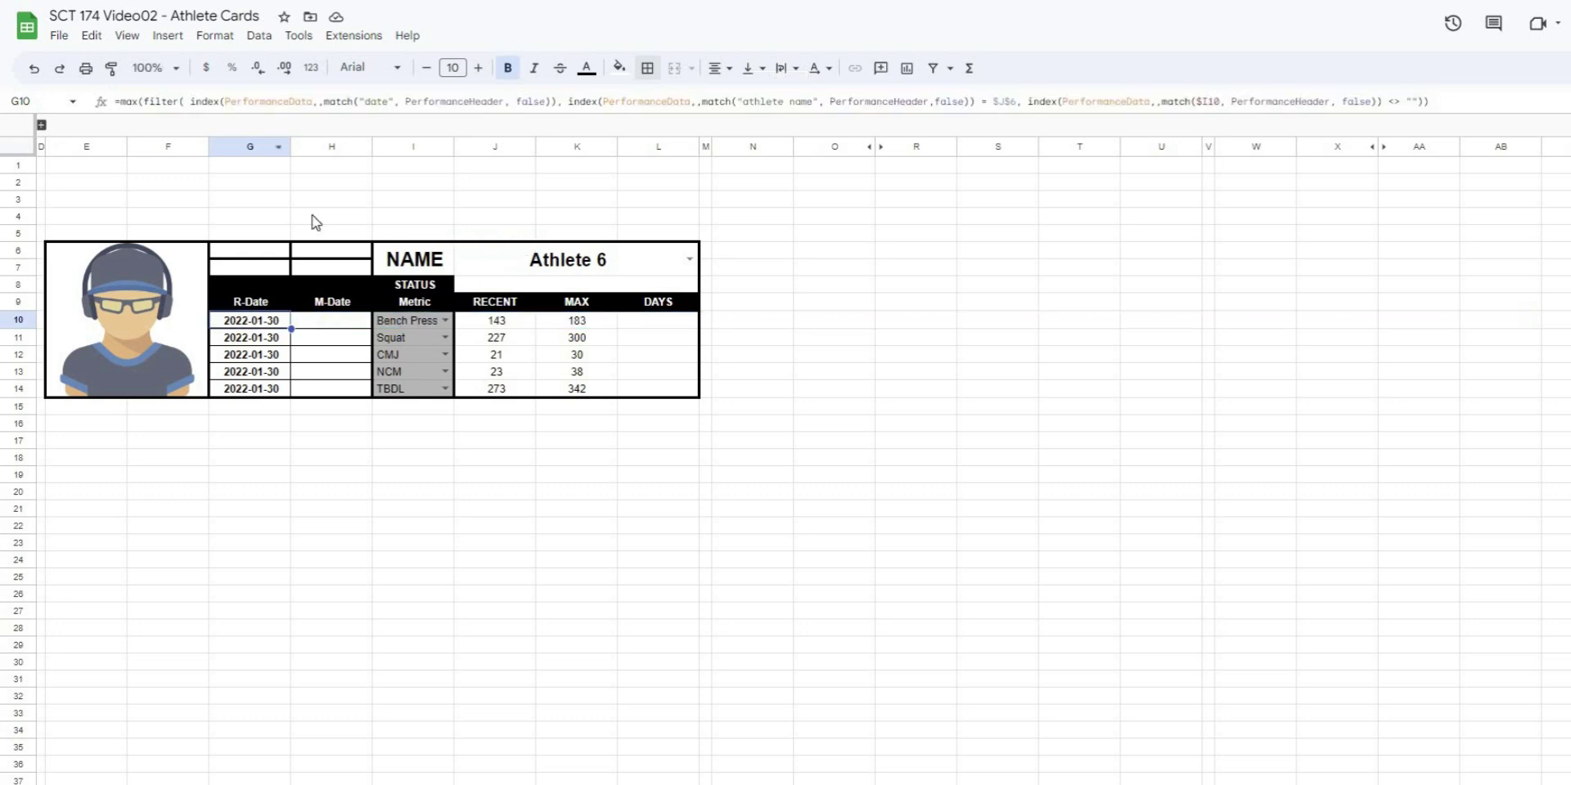
key(ctrl+v)
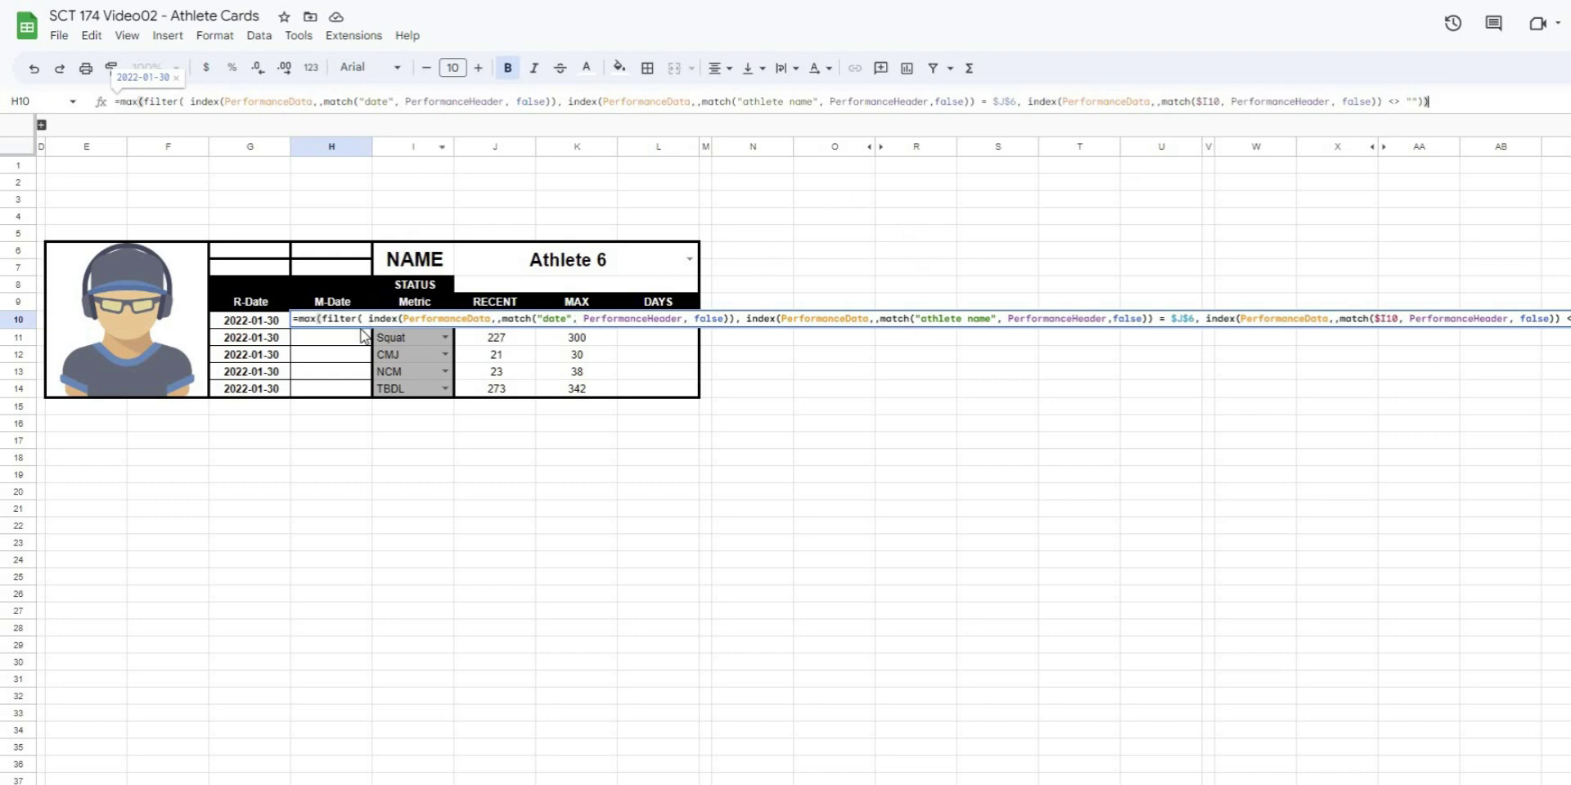
key(Return)
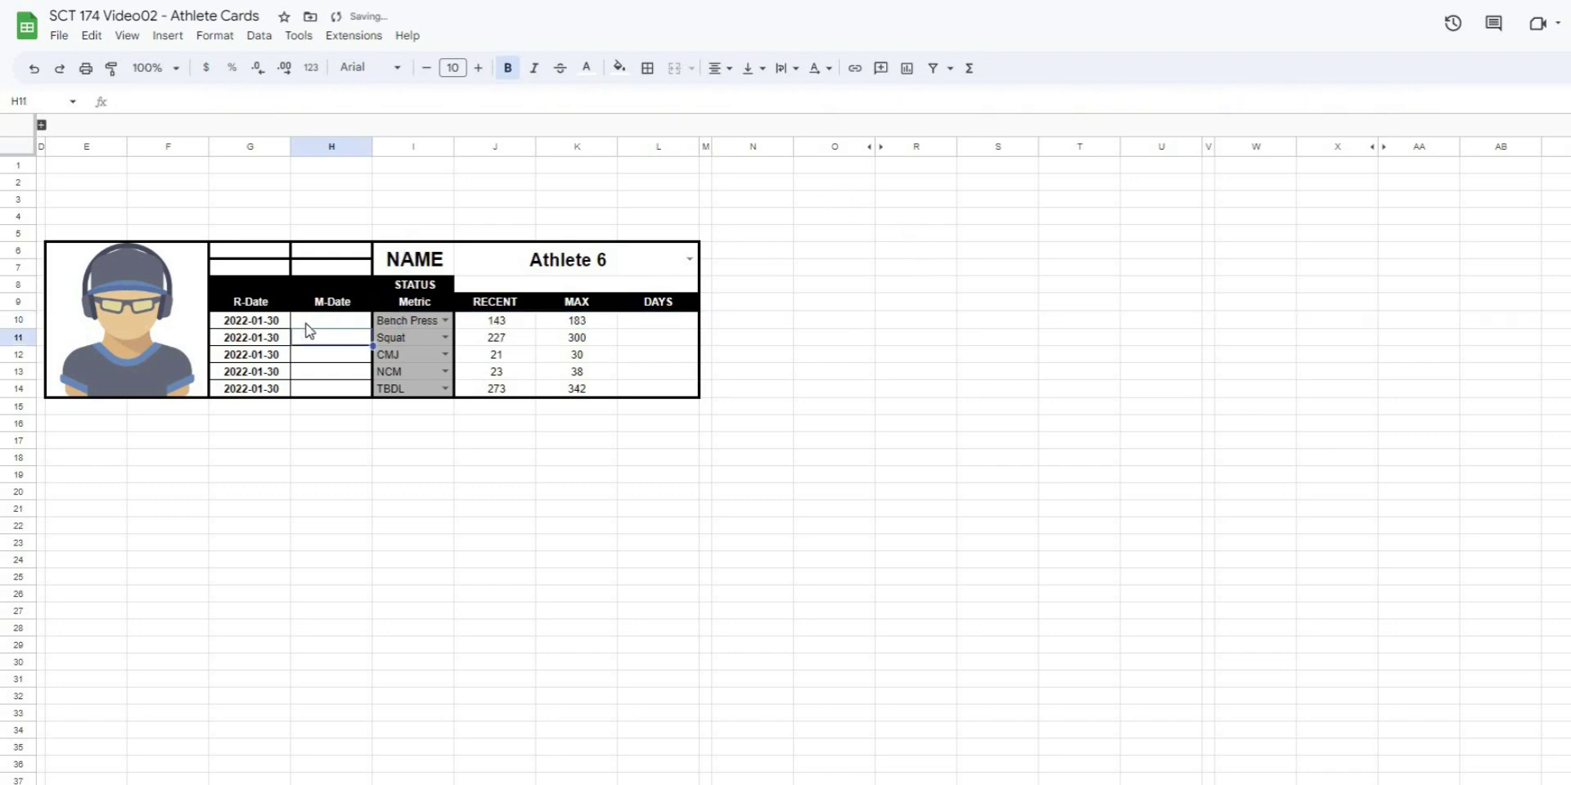
Replace the <> "" condition in H10's formula with = K10 and enter the formula
key(Up)
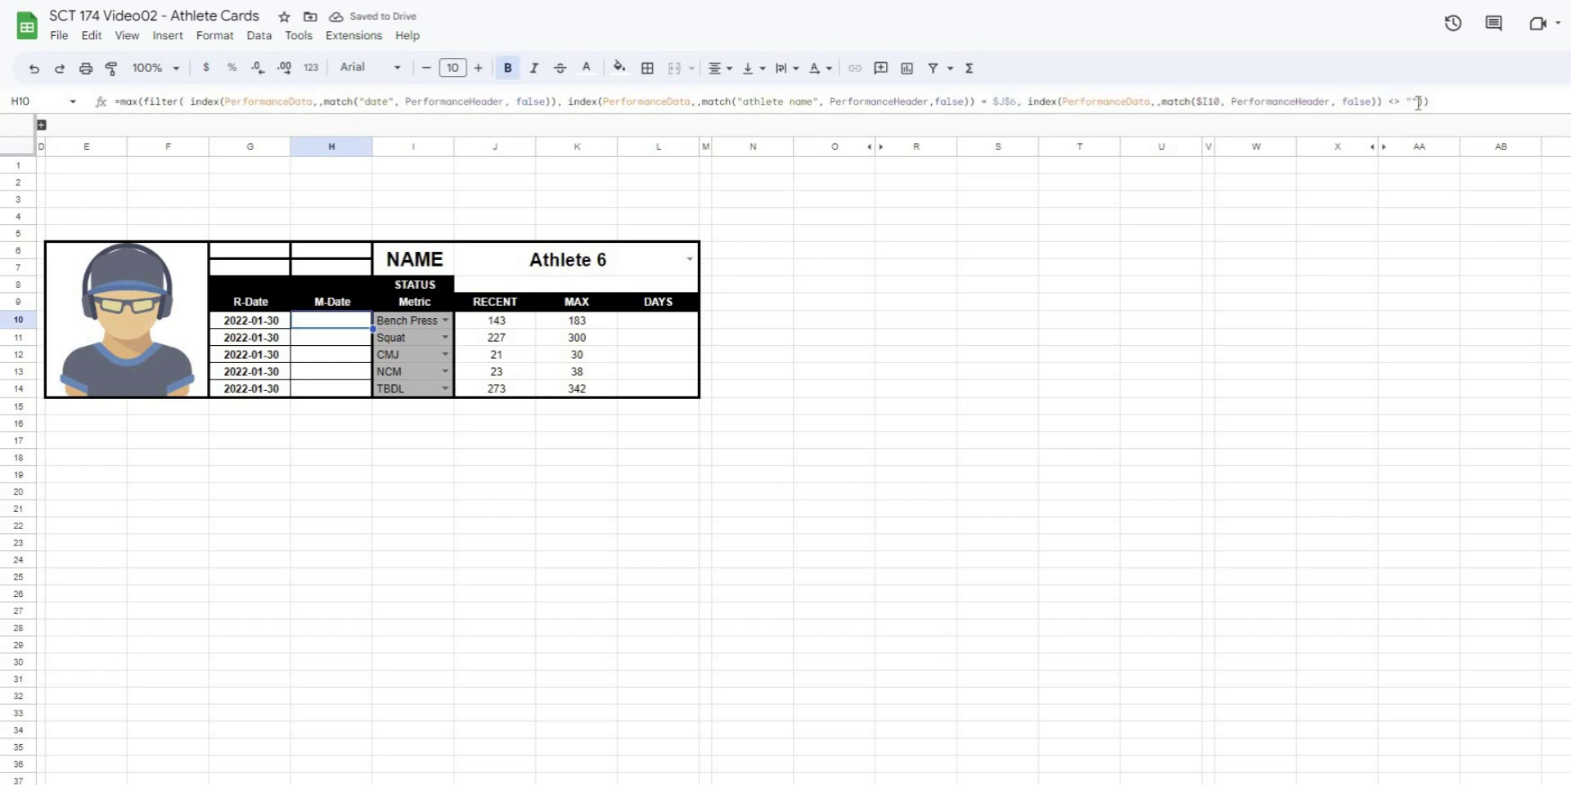
drag(1413, 105, 1387, 104)
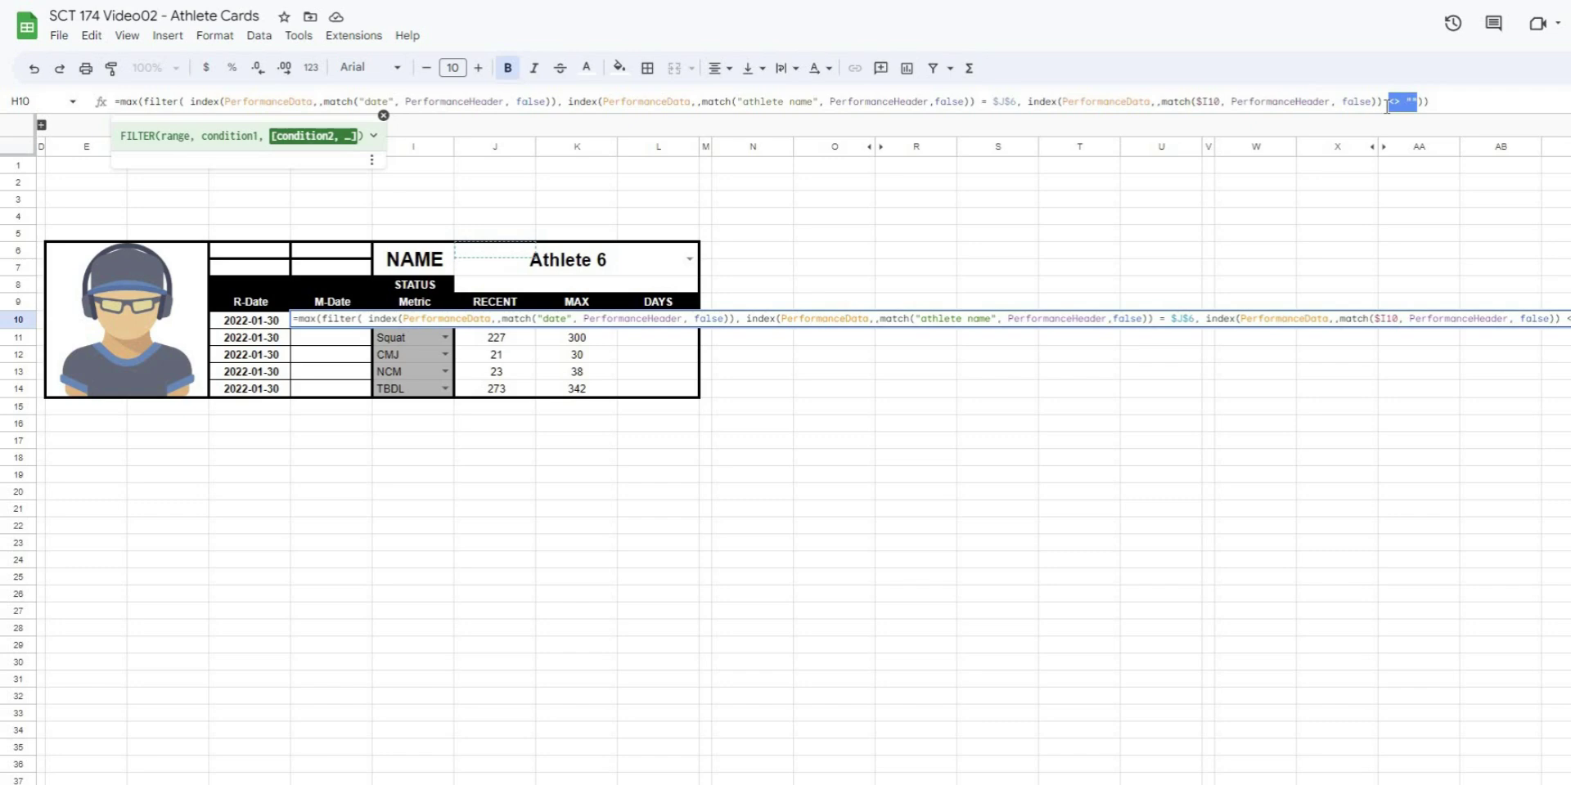
key(BackSpace)
text(= )
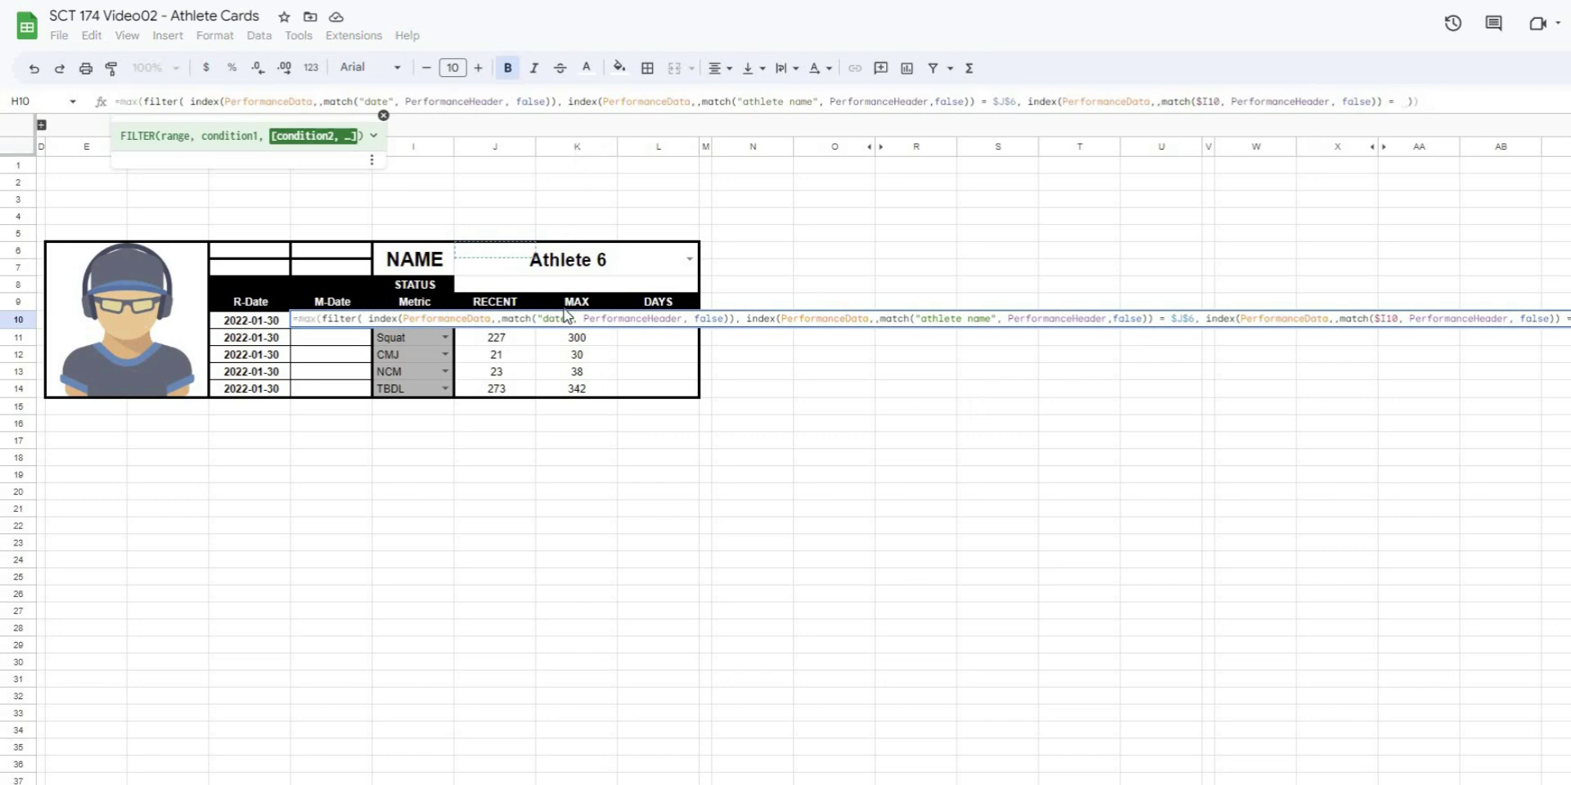
text(k10)
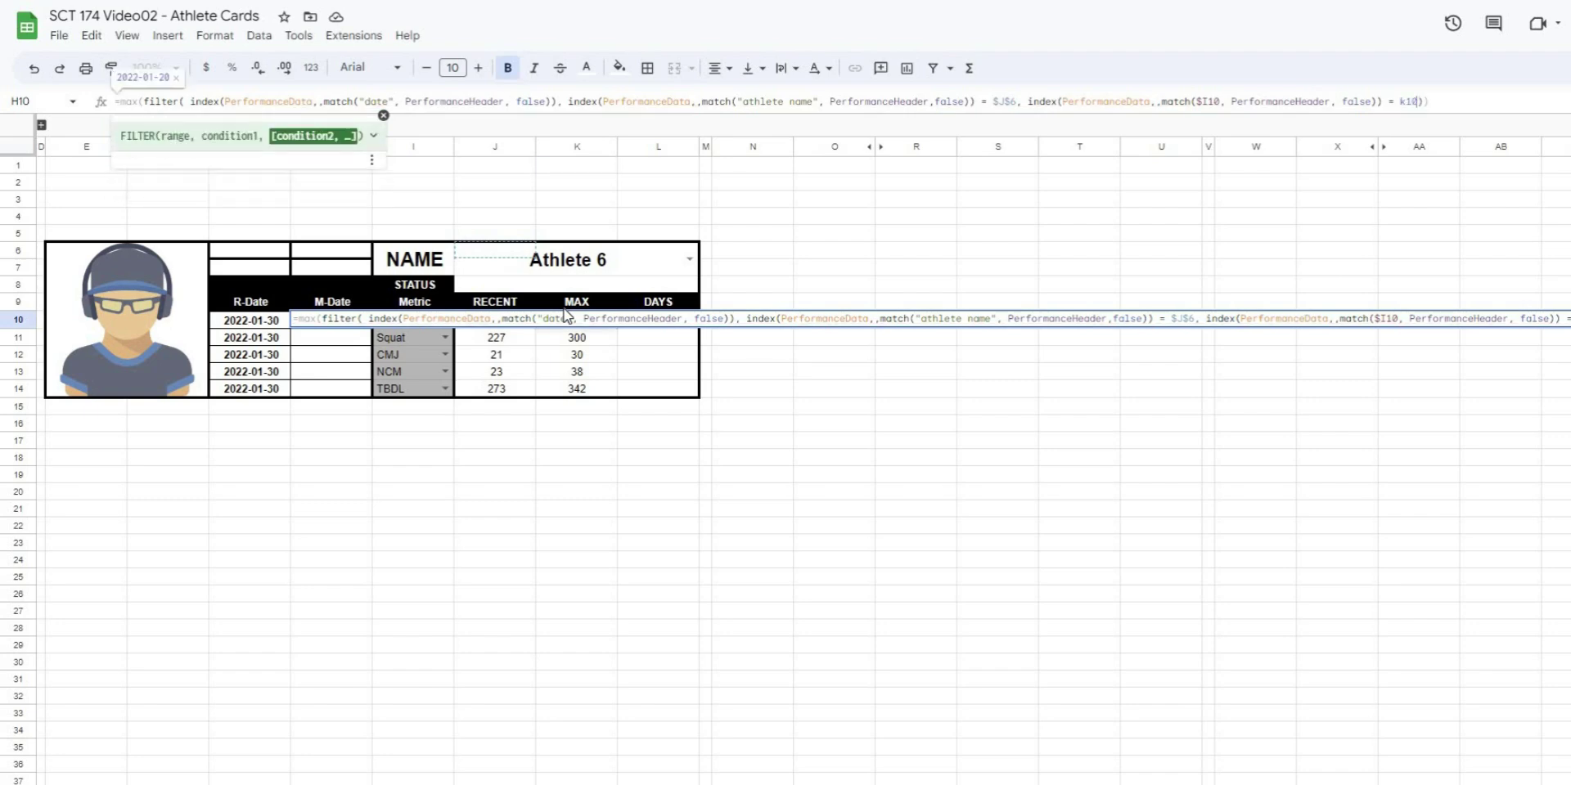
key(Return)
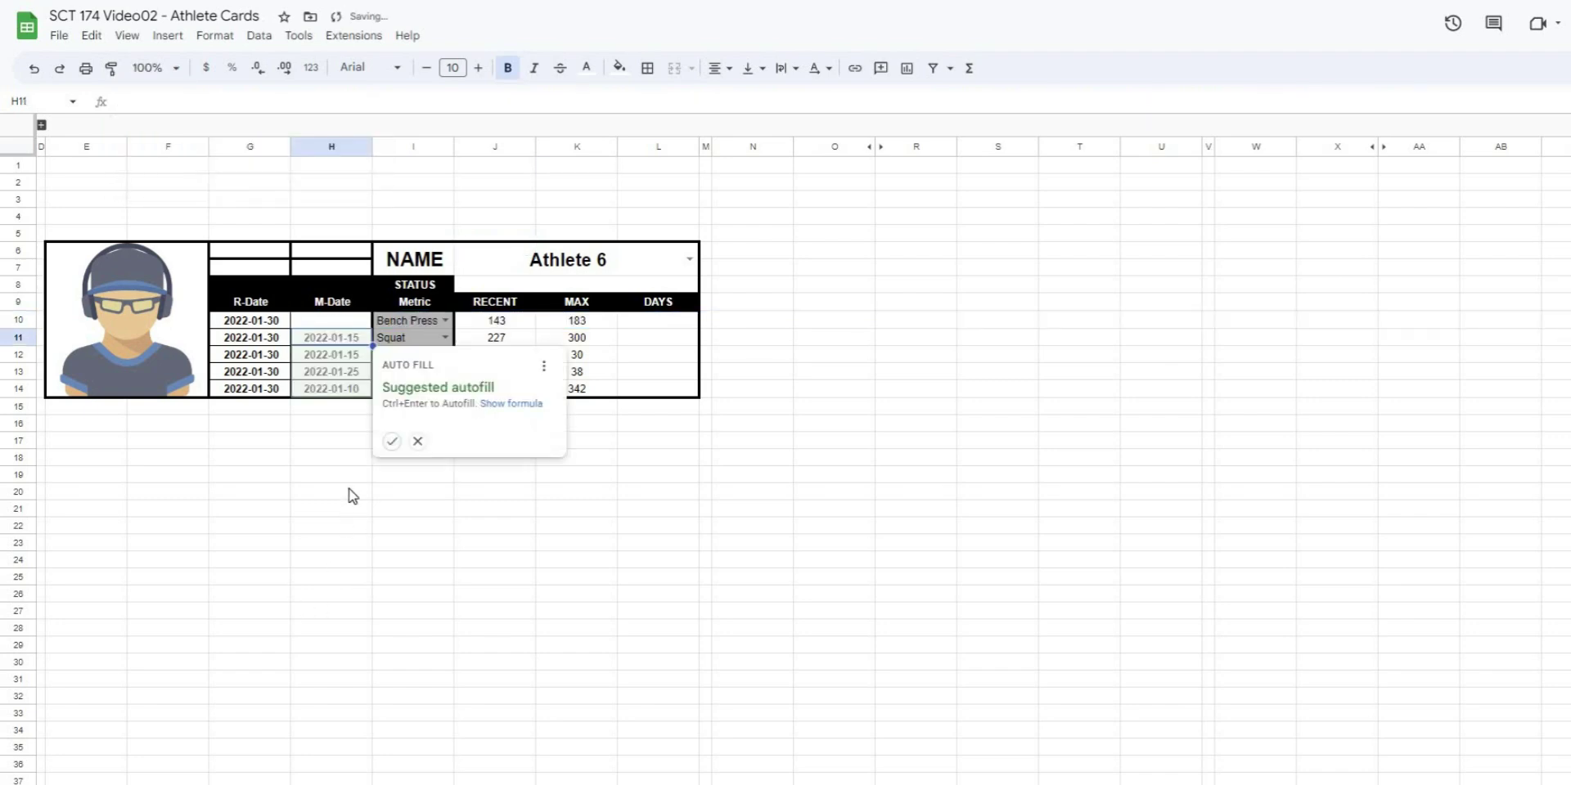
Set the font color of the M-Date cells H10:H14 to black
drag(345, 324, 344, 394)
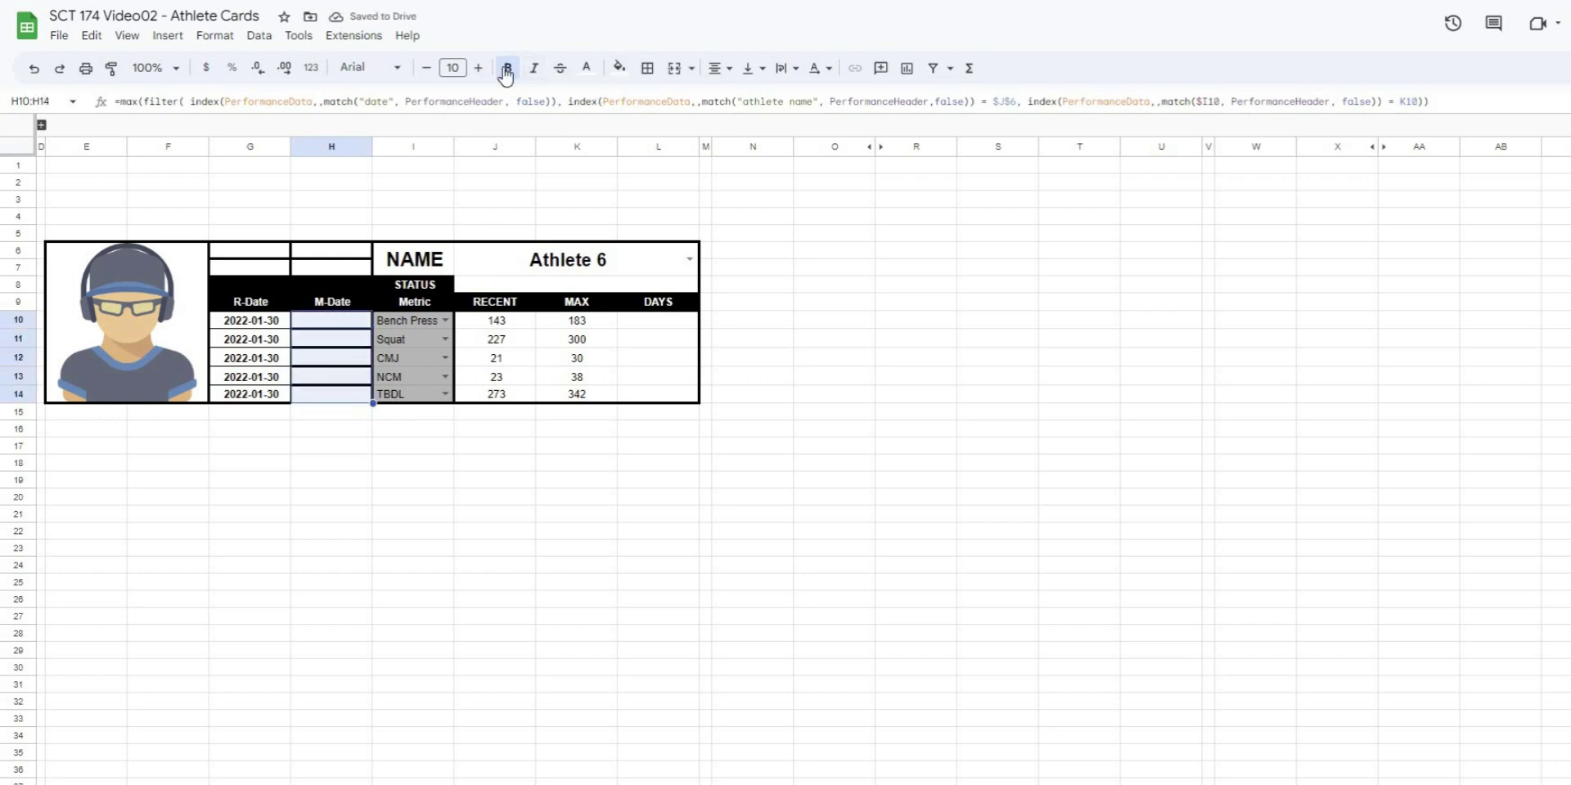
click(594, 78)
click(591, 125)
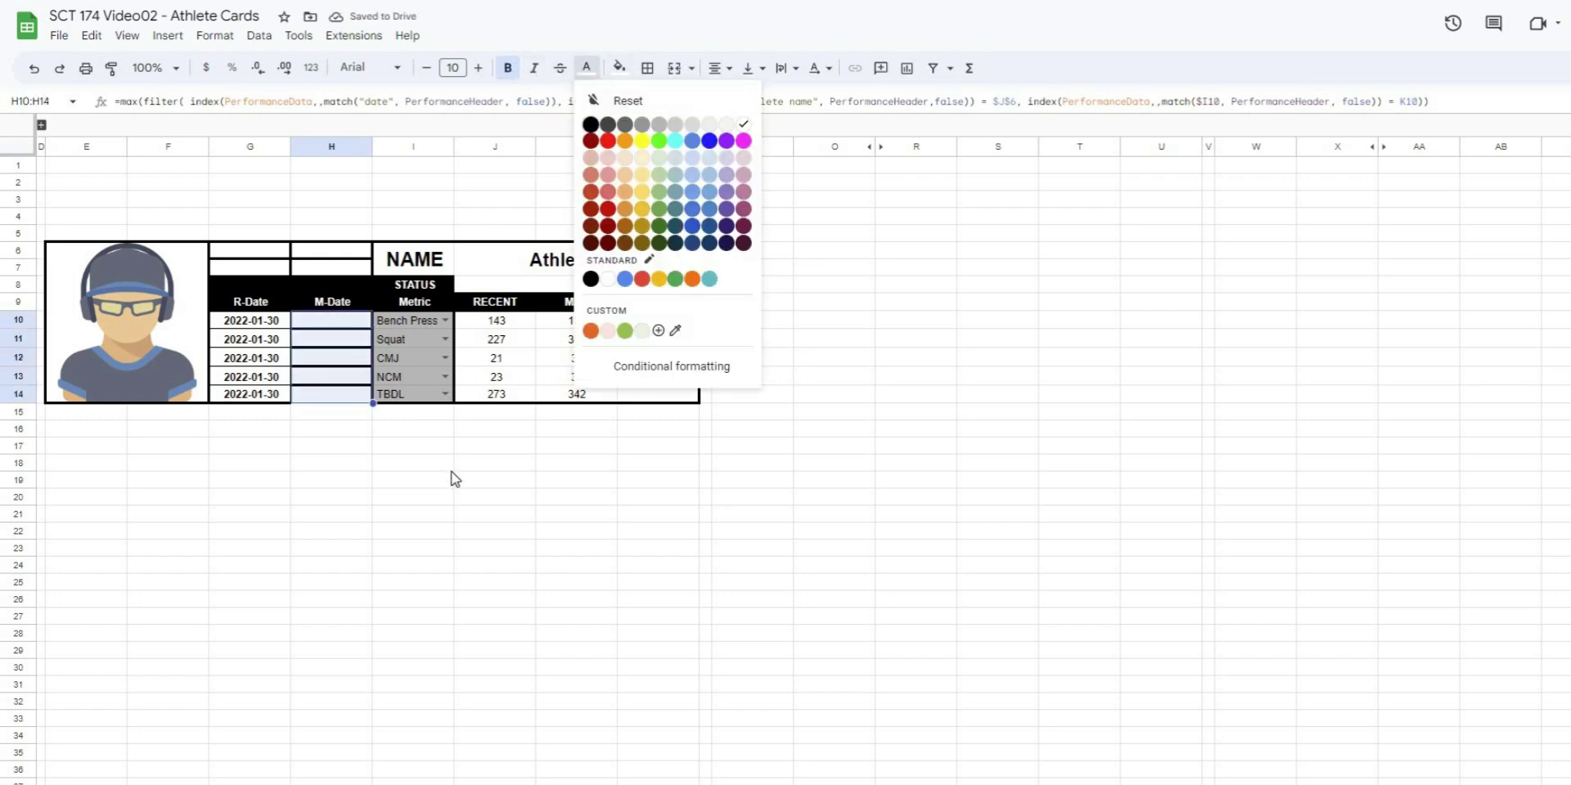
drag(449, 477, 429, 458)
Clear the contents of the M-Date cells H11:H14, leaving only the formula in H10
drag(274, 332, 331, 396)
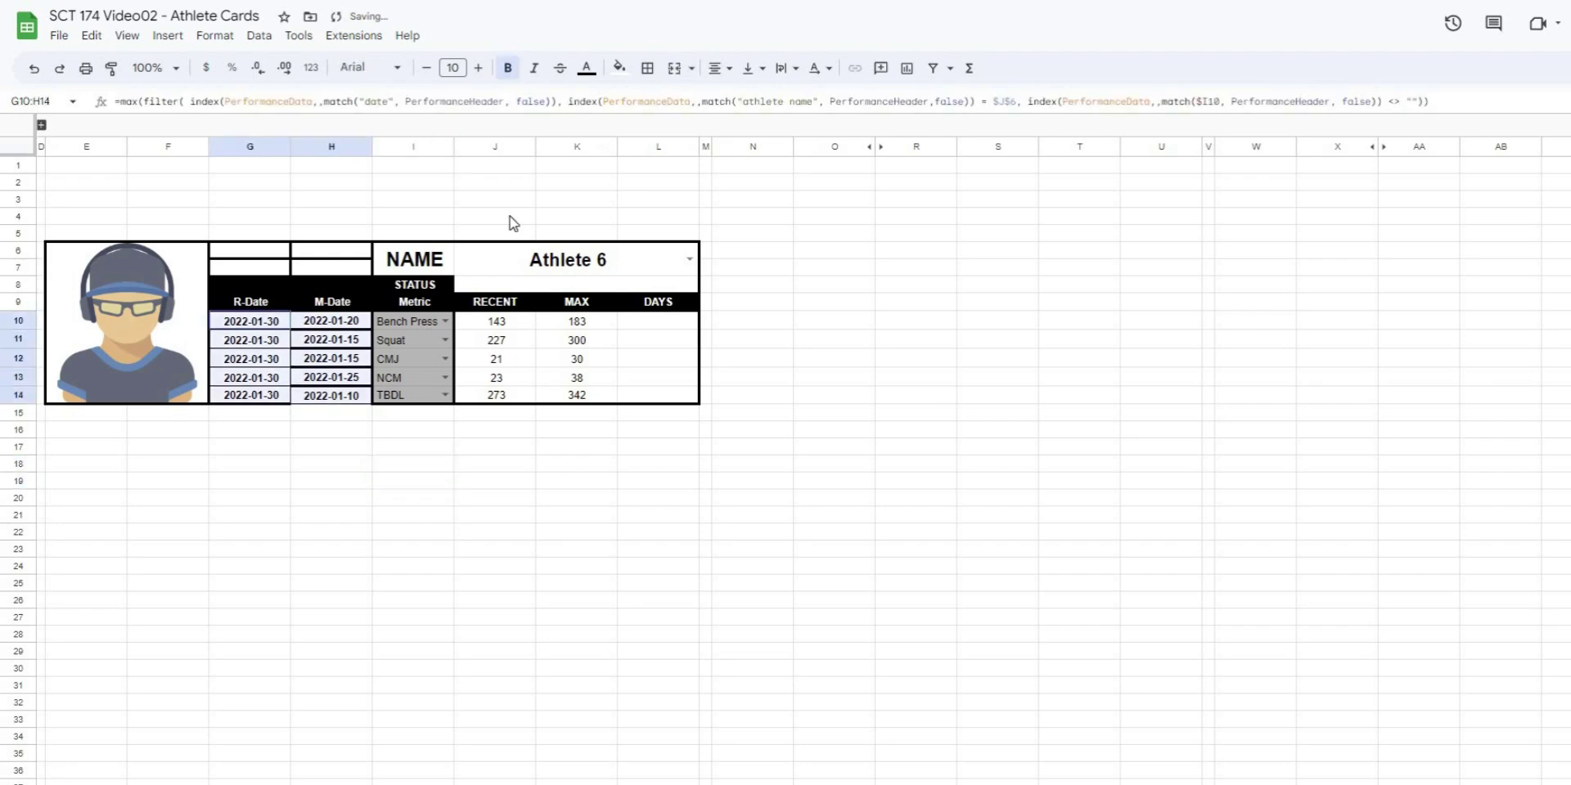
click(652, 72)
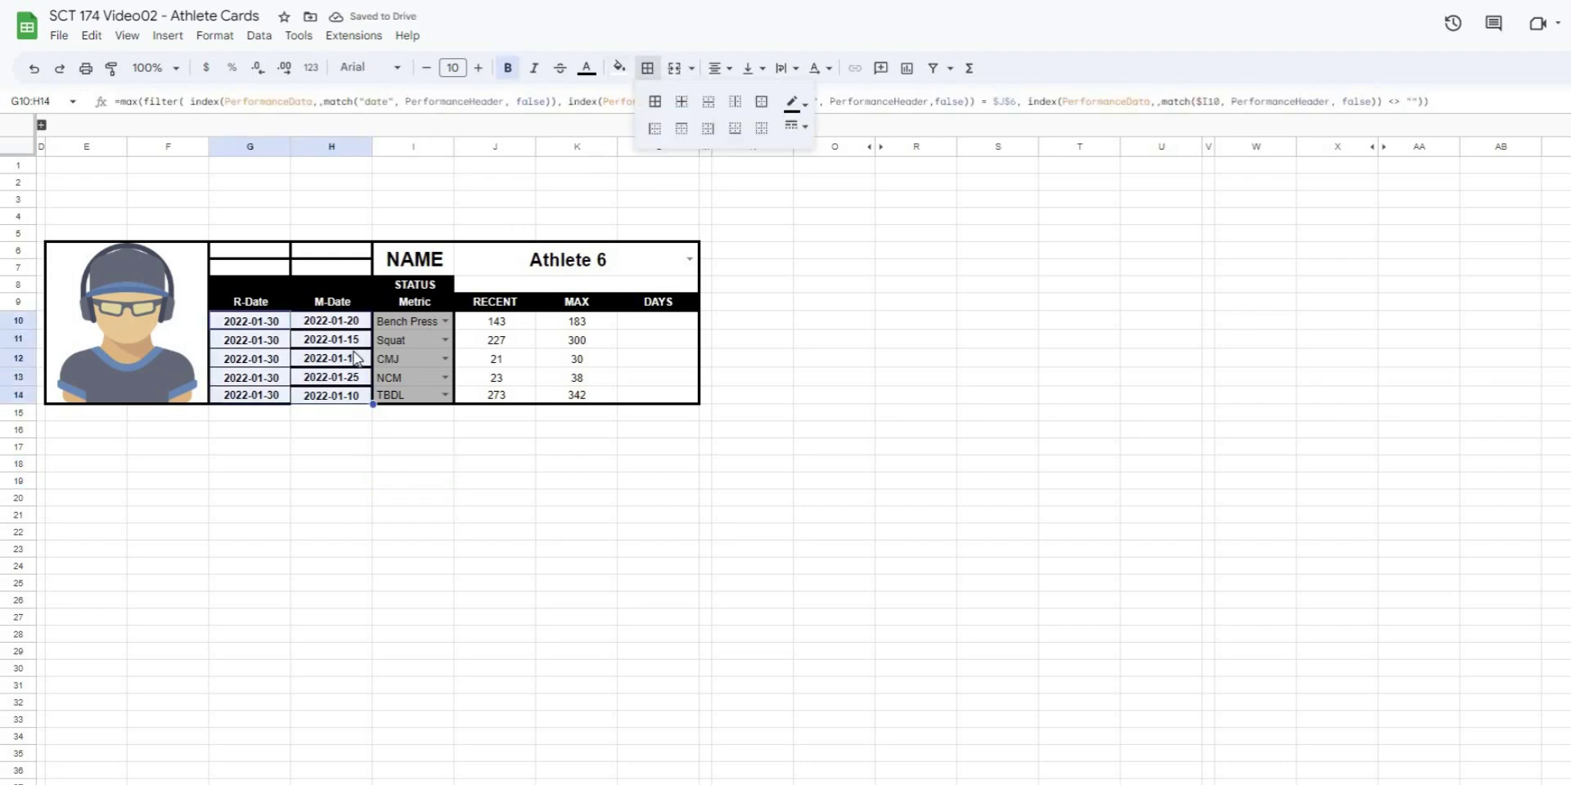
drag(358, 358, 353, 399)
key(Delete)
click(327, 460)
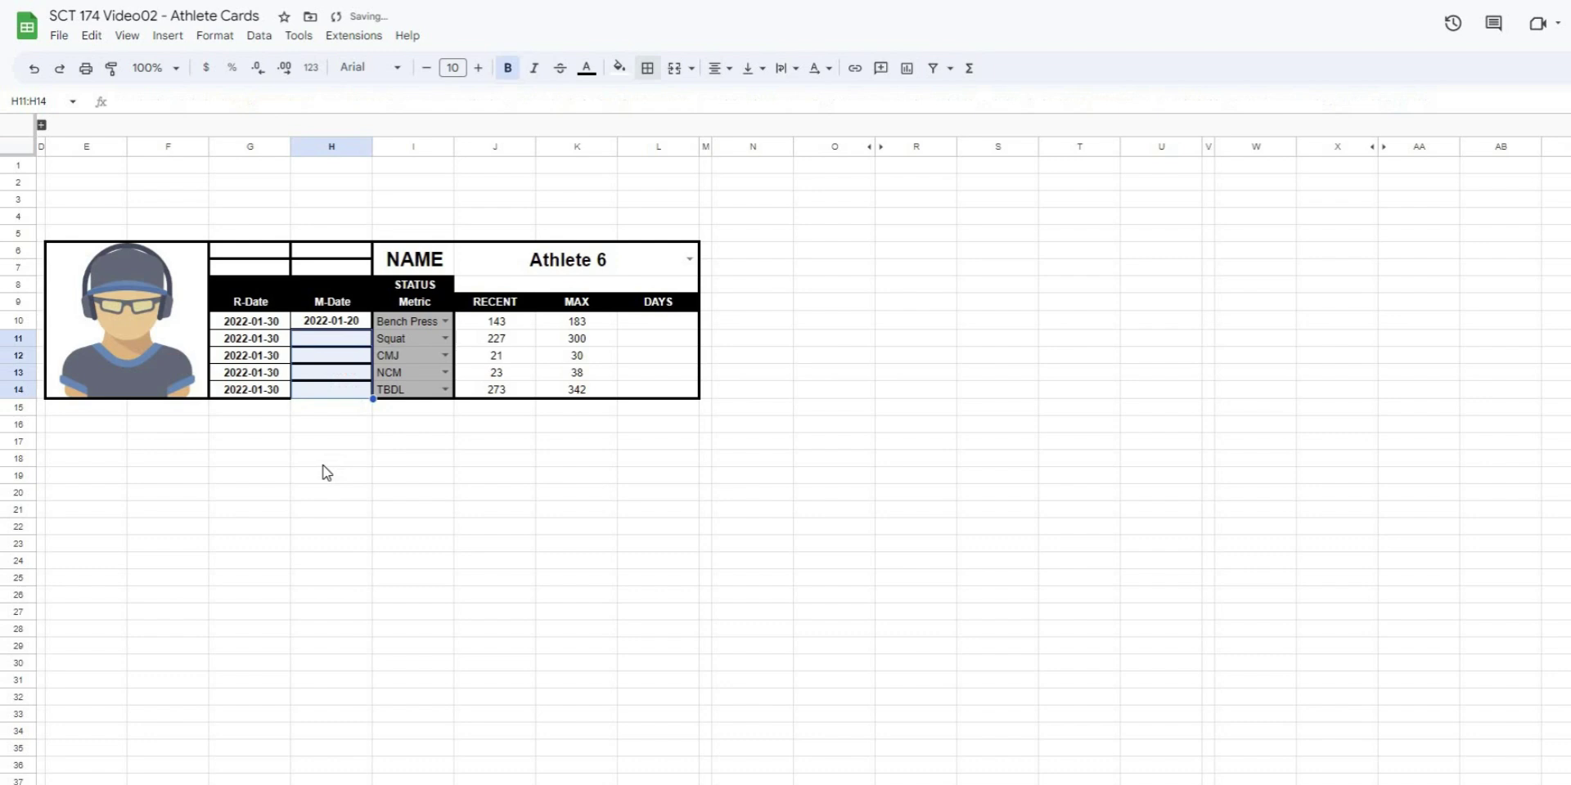
Apply thin inner borders to the date cells G10:H14
drag(249, 321, 331, 390)
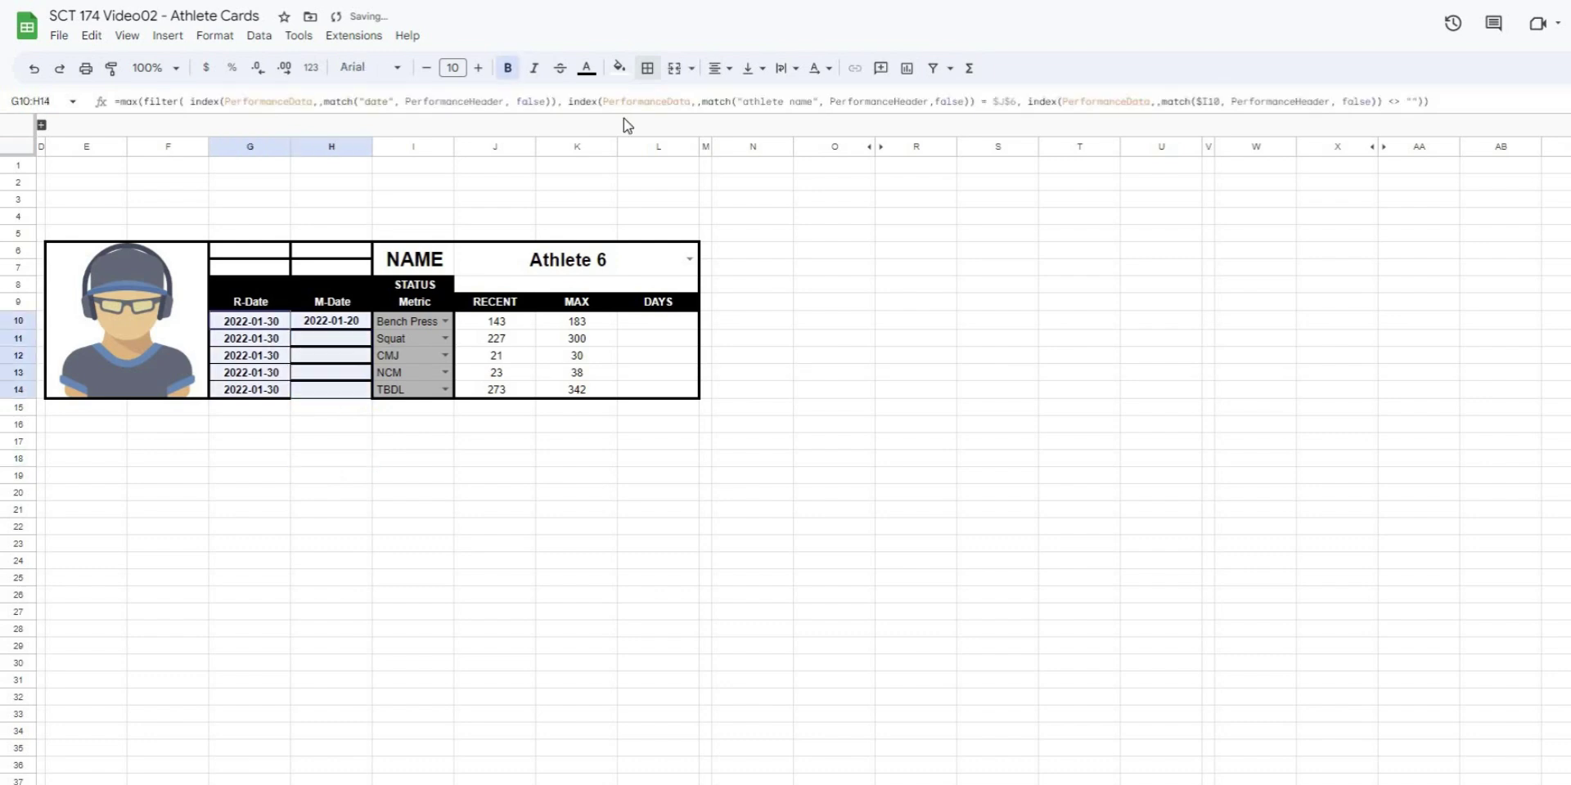
click(647, 69)
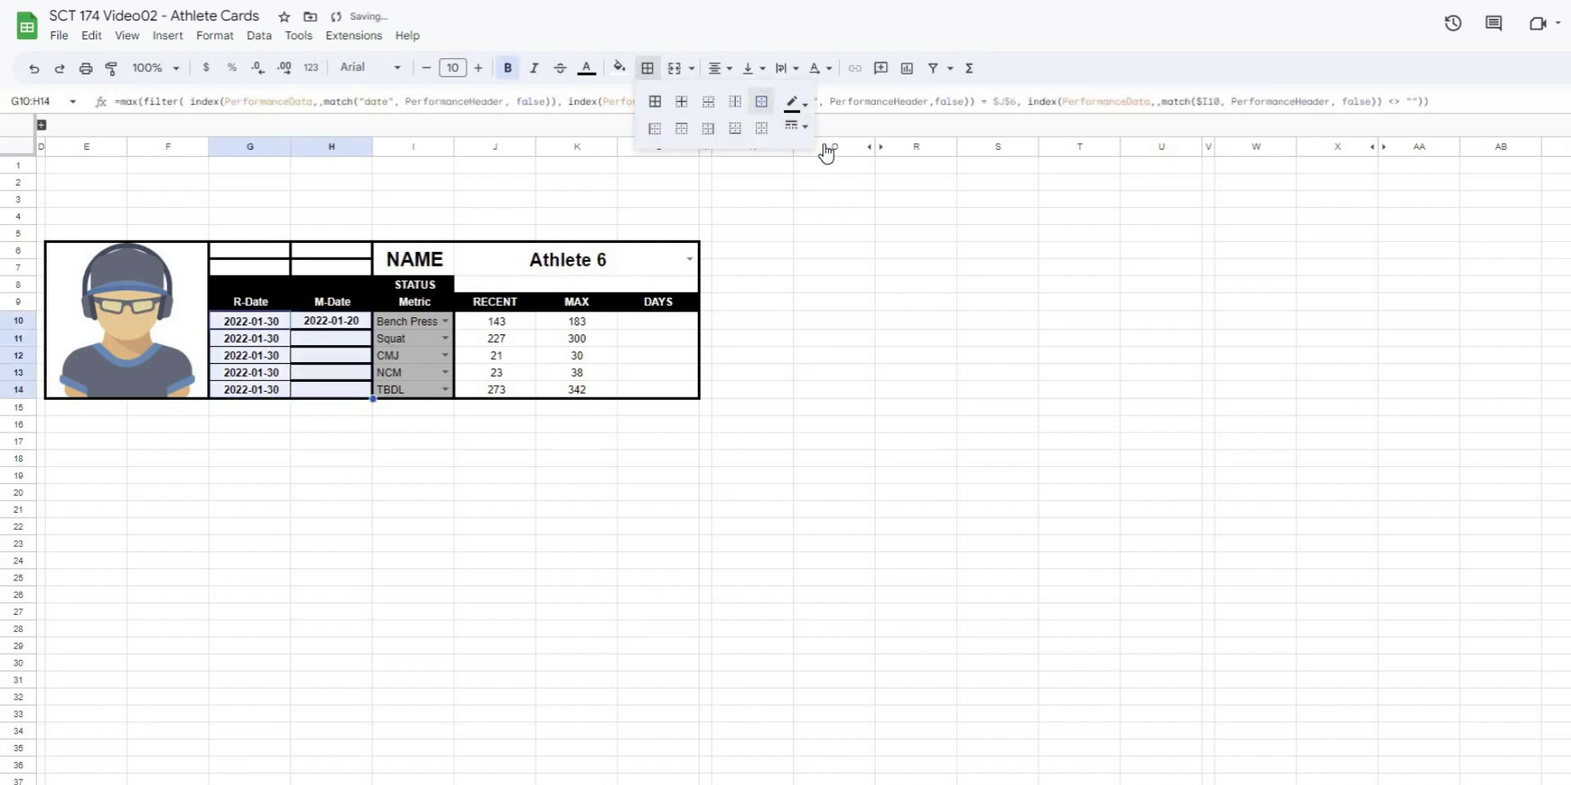
click(792, 125)
click(677, 108)
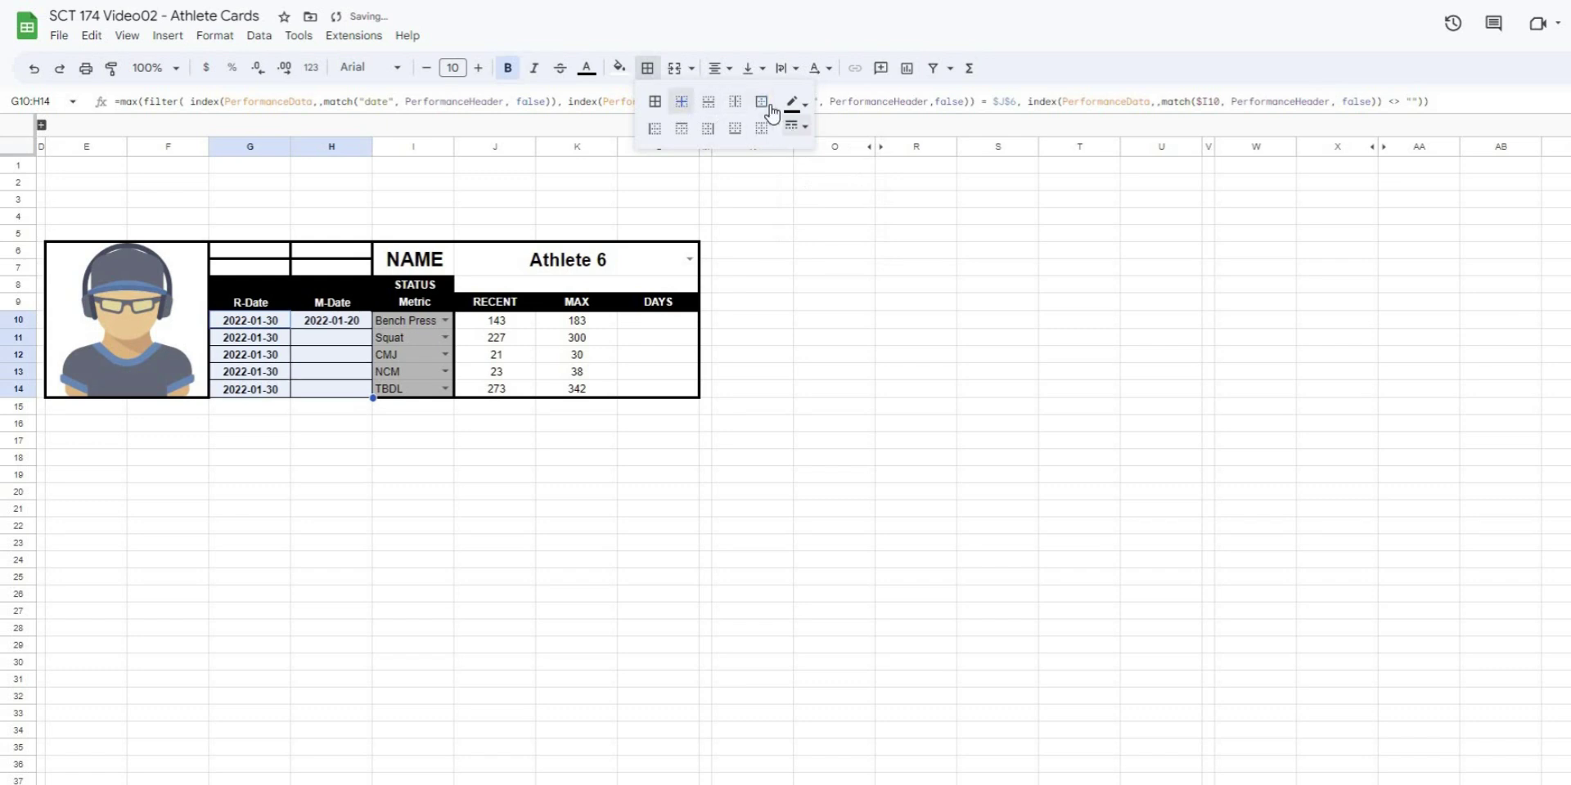
click(793, 125)
click(967, 302)
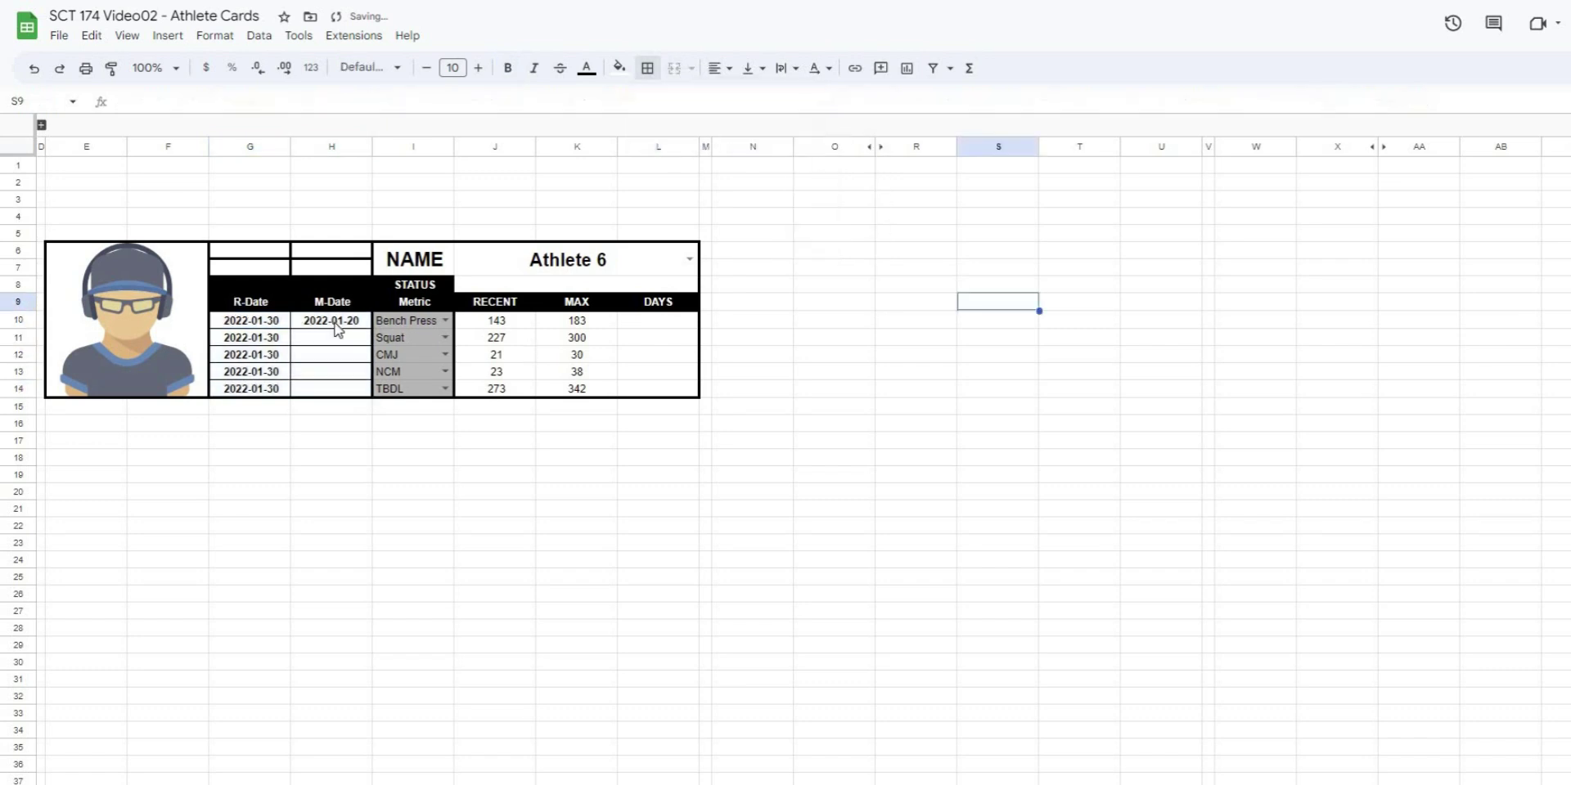
Check the card's bench press max and M-Date against Athlete 6's 2022-01-20 row in the data sheet
click(336, 323)
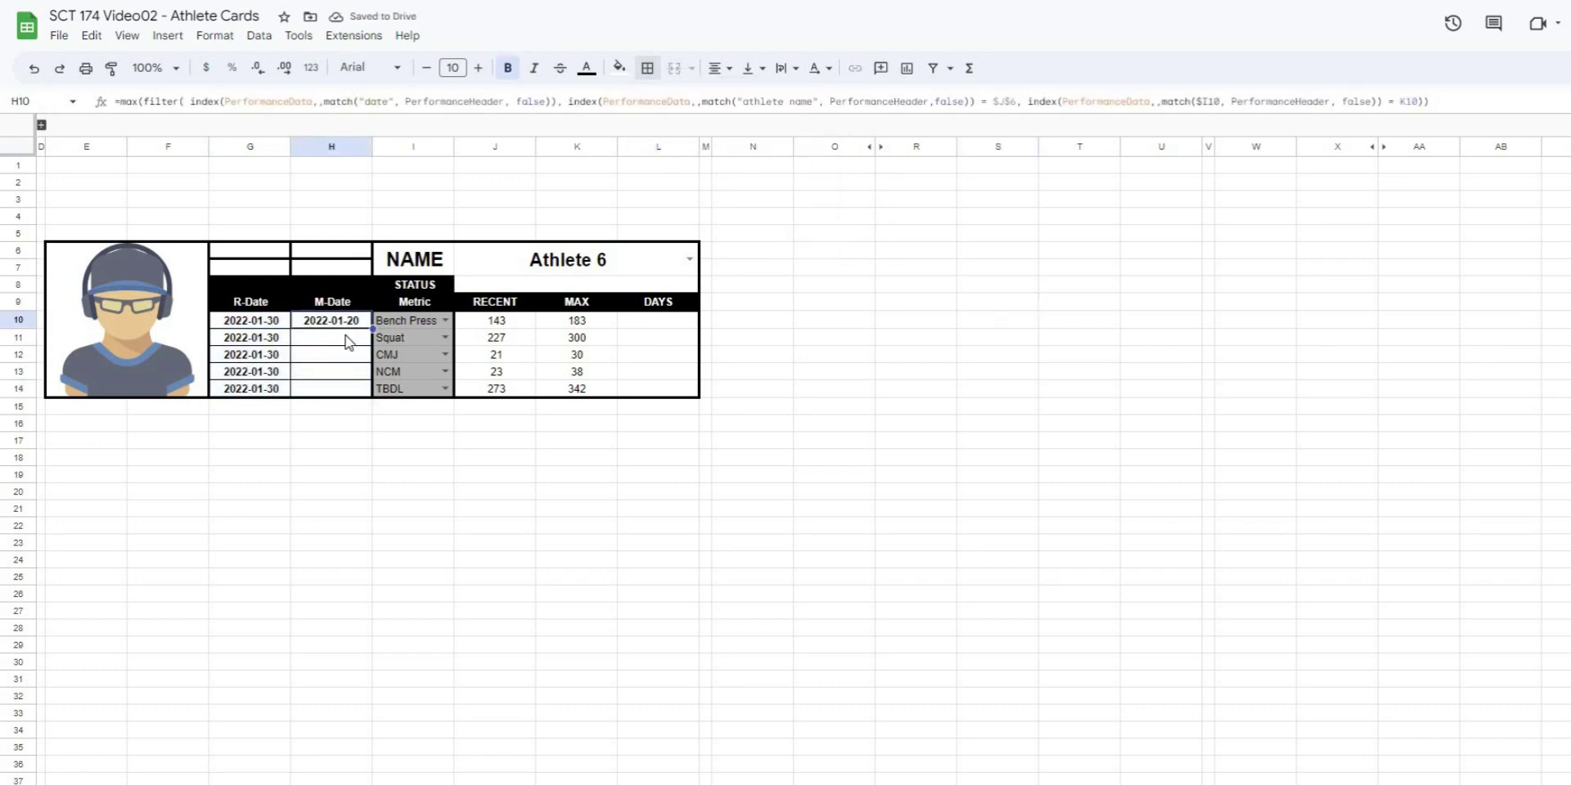
click(387, 489)
key(ctrl+z)
click(495, 577)
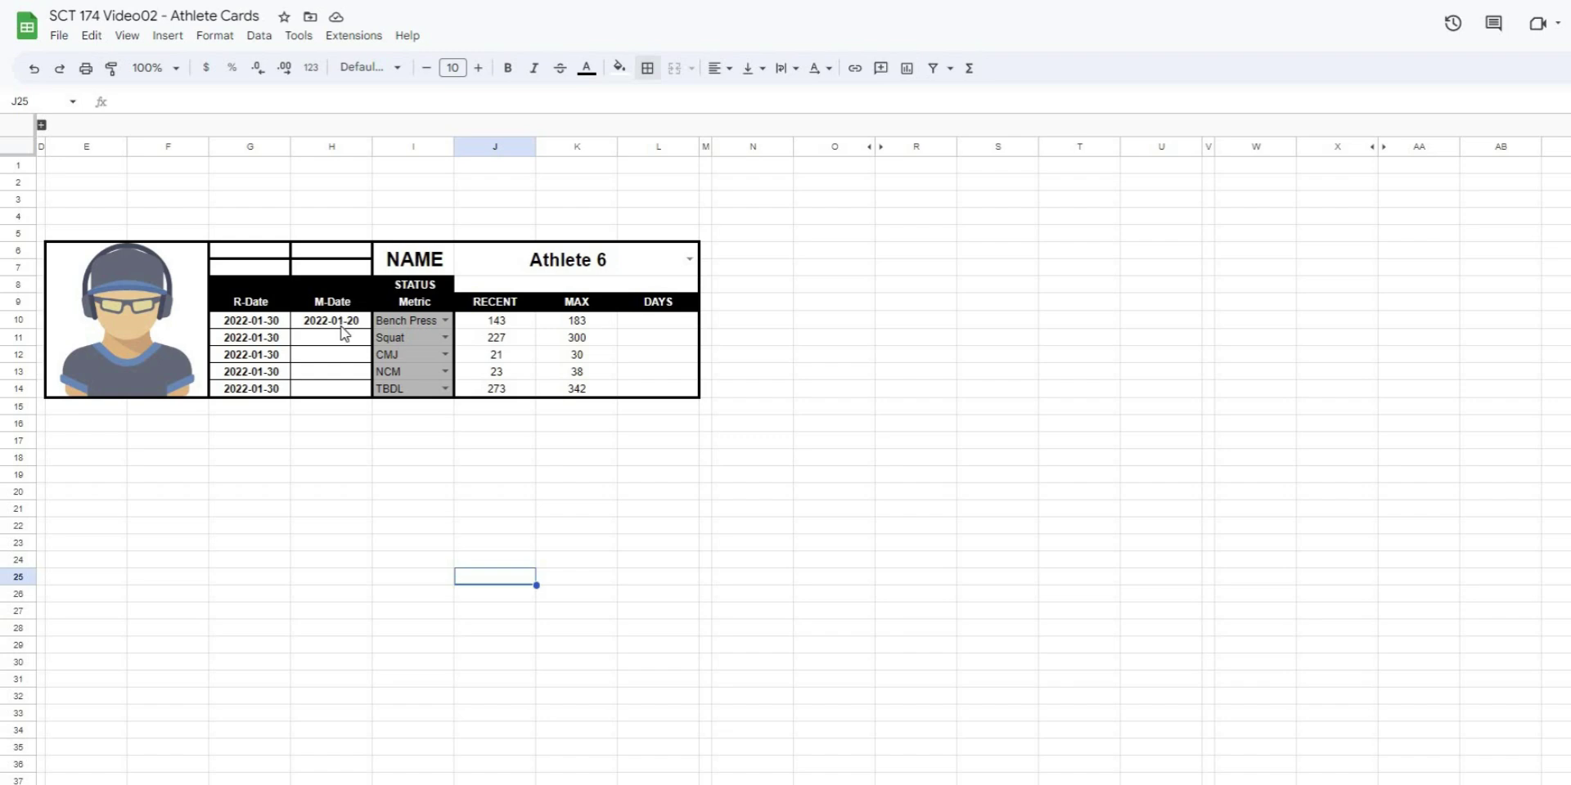
key(ctrl+shift+Page_Up)
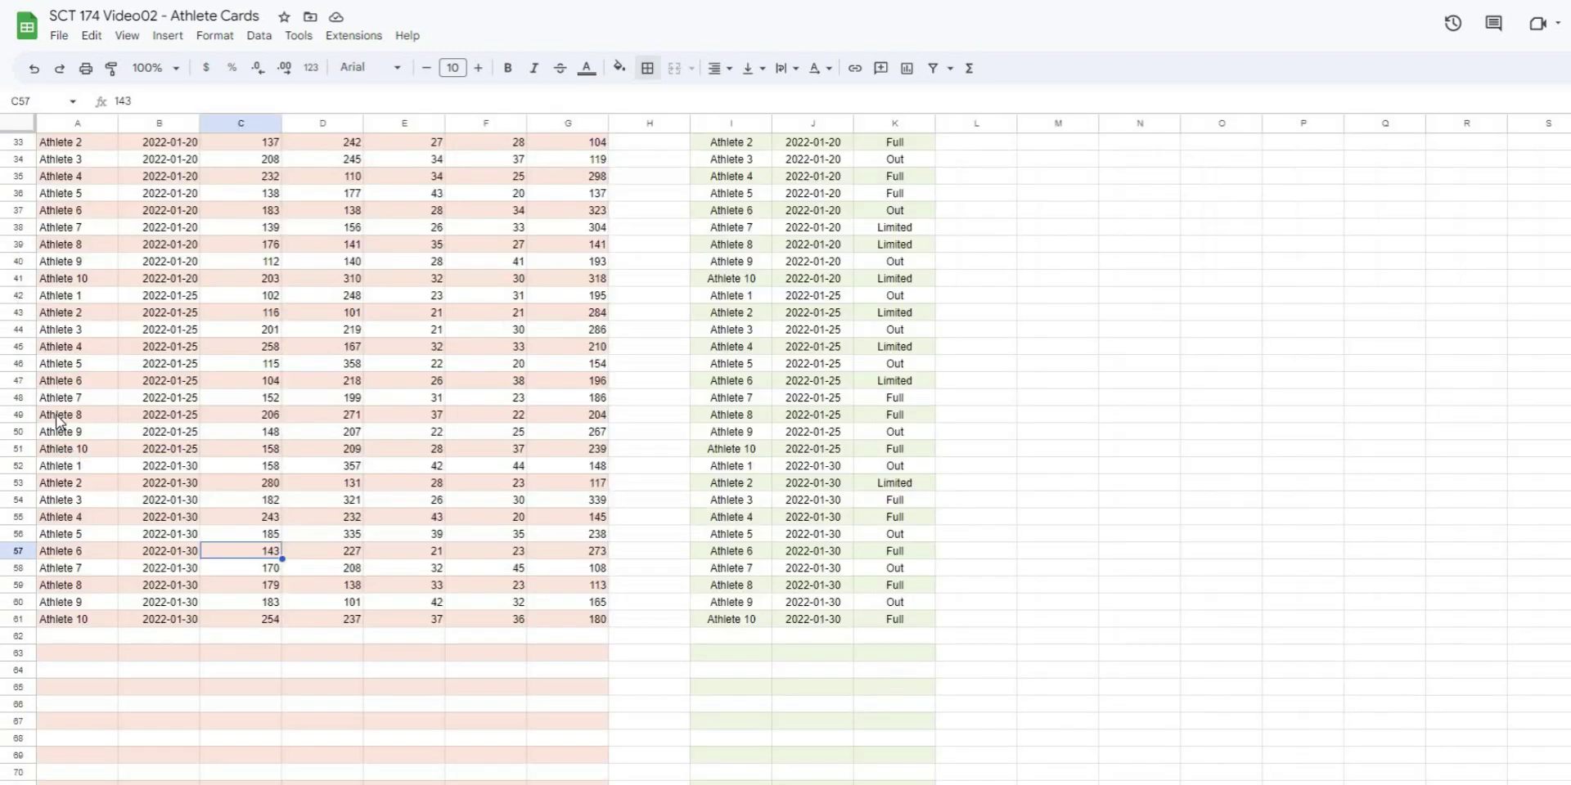
click(20, 210)
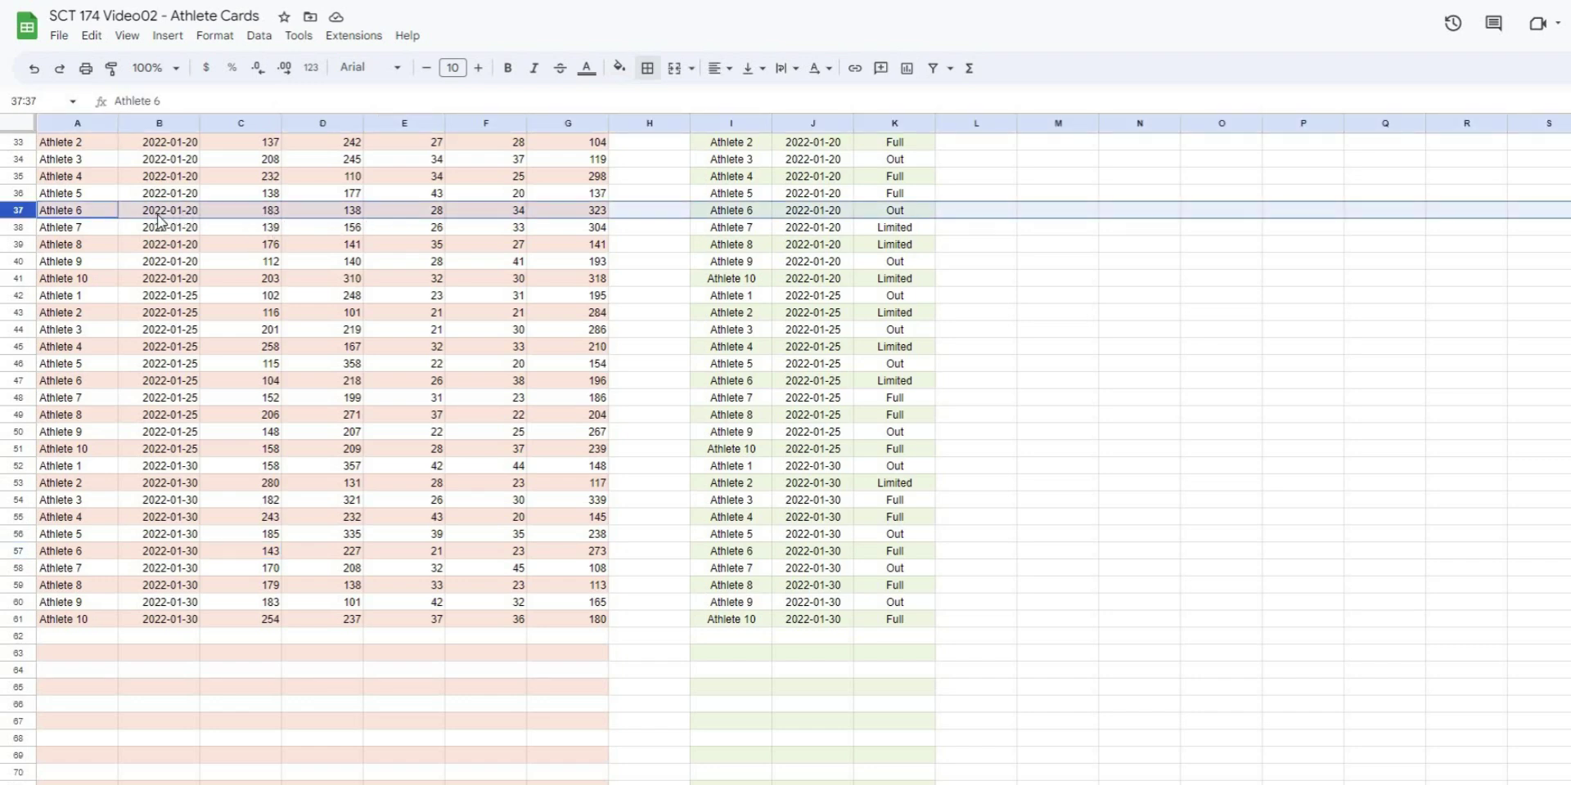
click(270, 214)
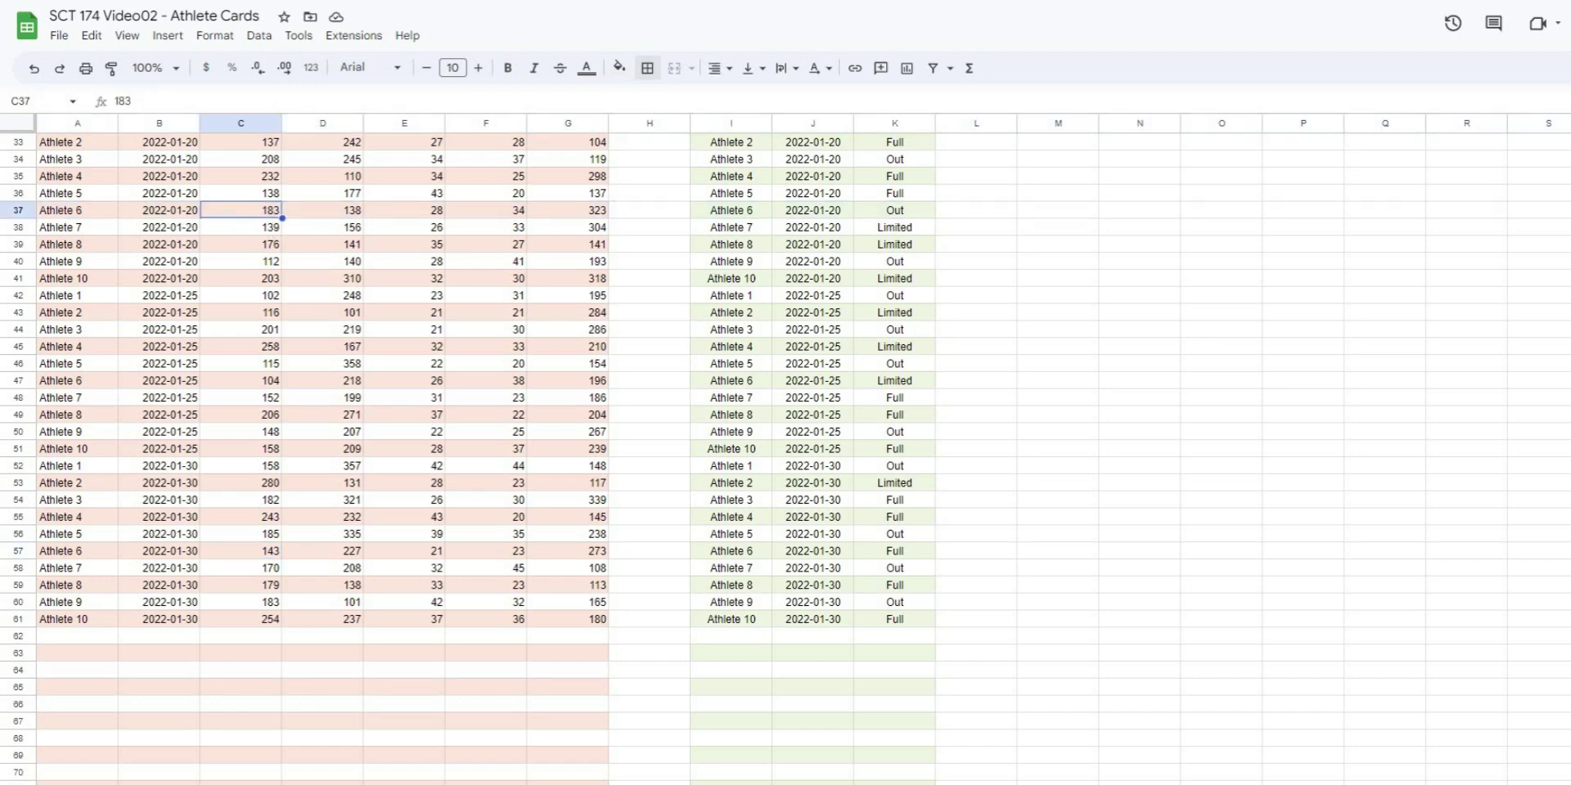
key(ctrl+shift+Page_Down)
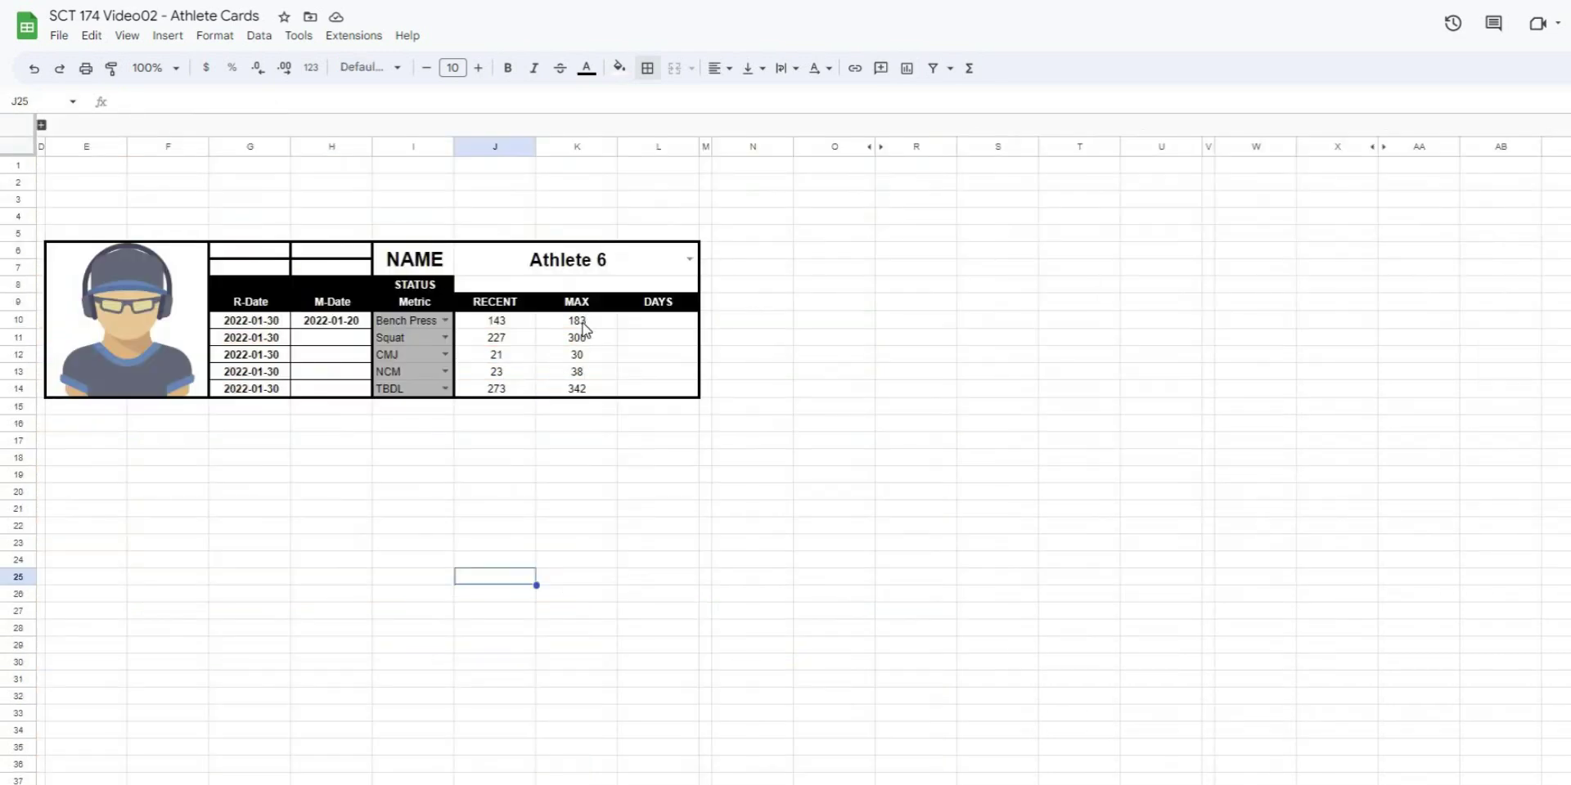
click(584, 326)
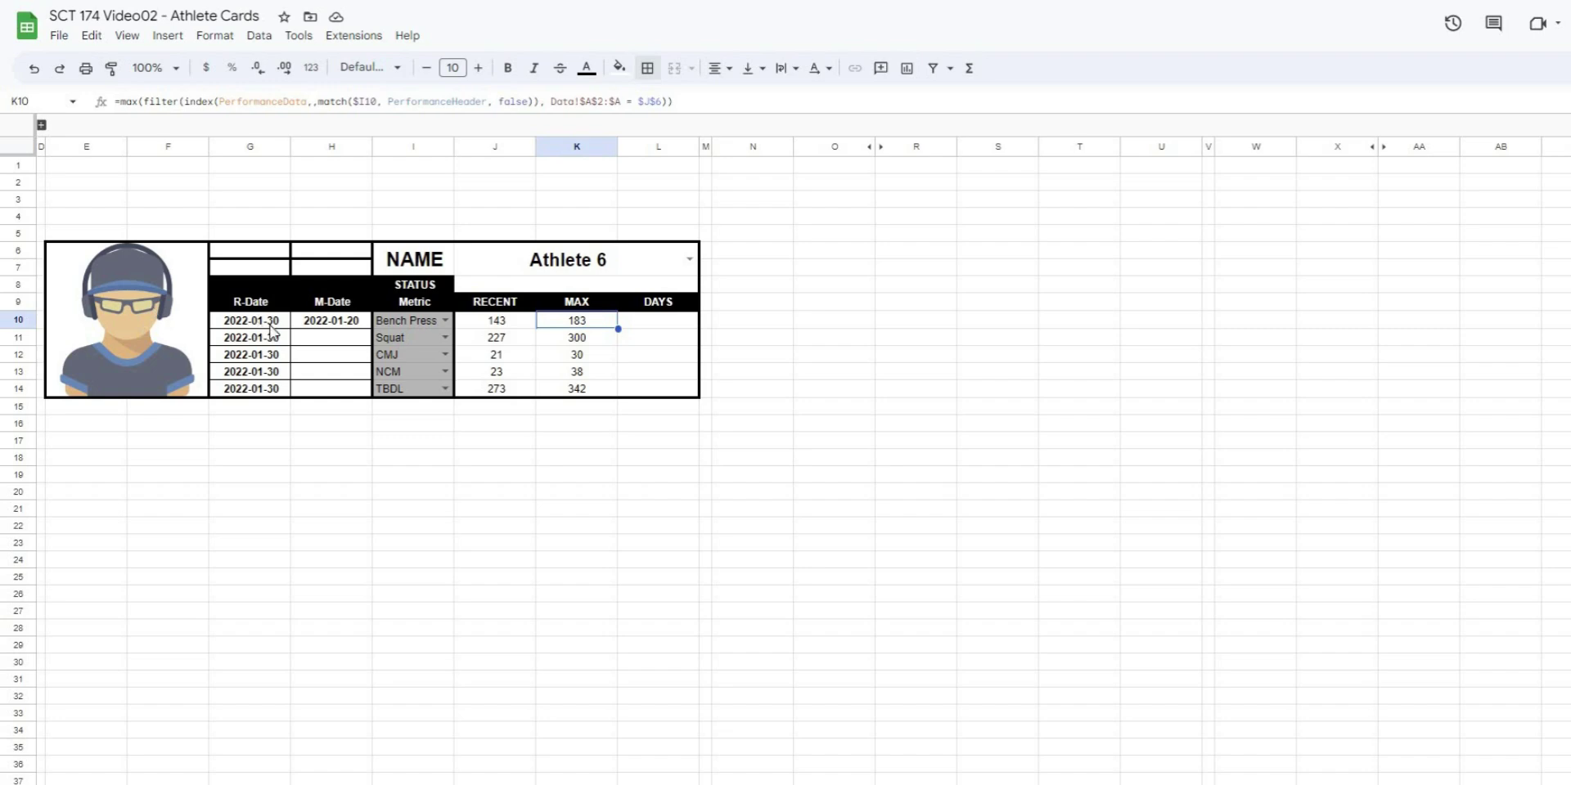
Test the max date by setting Athlete 6's 2022-01-30 bench press to 400 in the data sheet and checking the card
key(ctrl+shift+Page_Down)
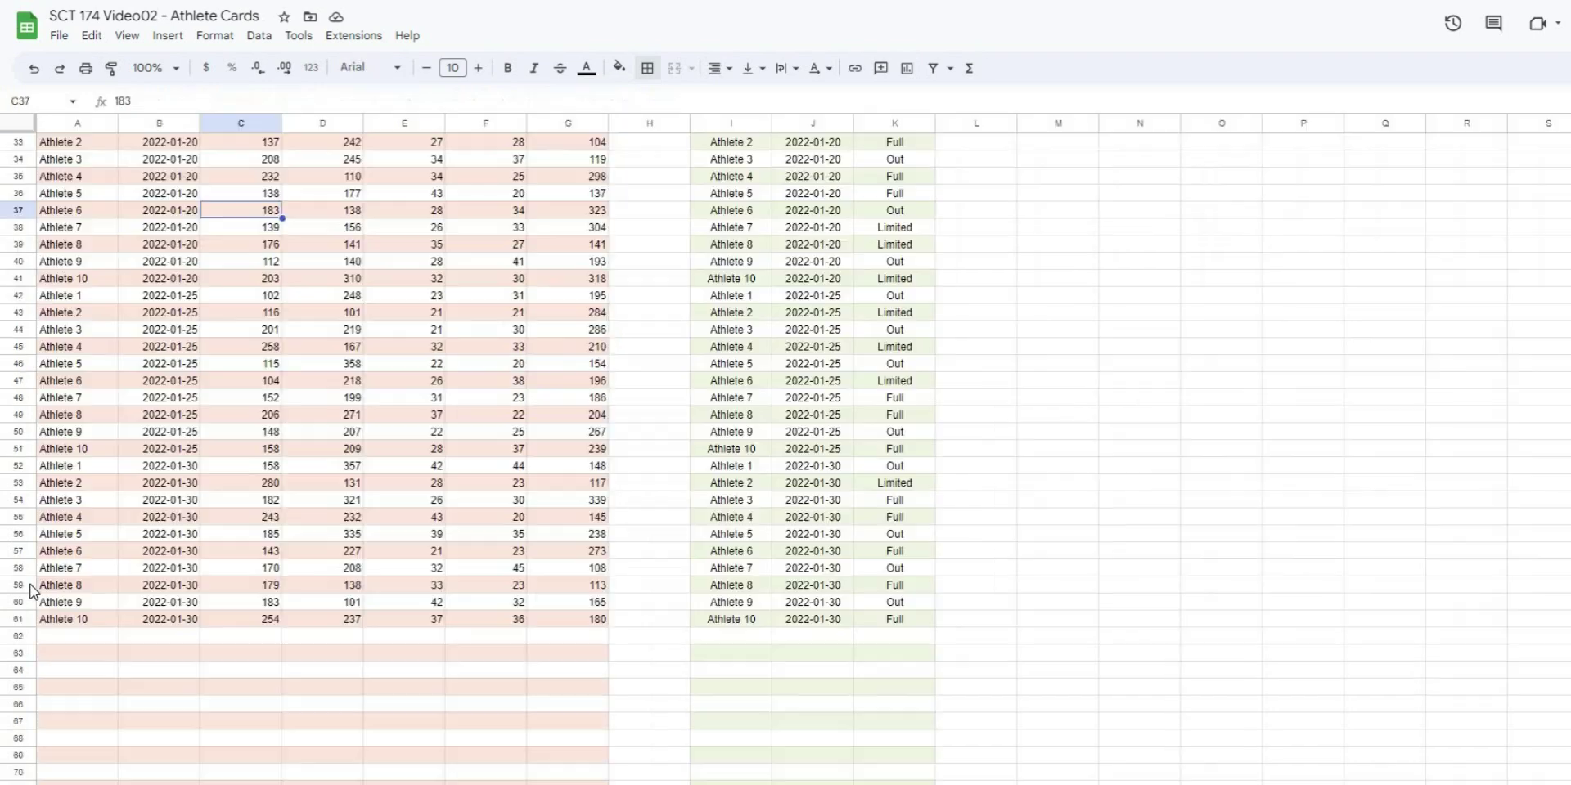
click(270, 551)
text(4)
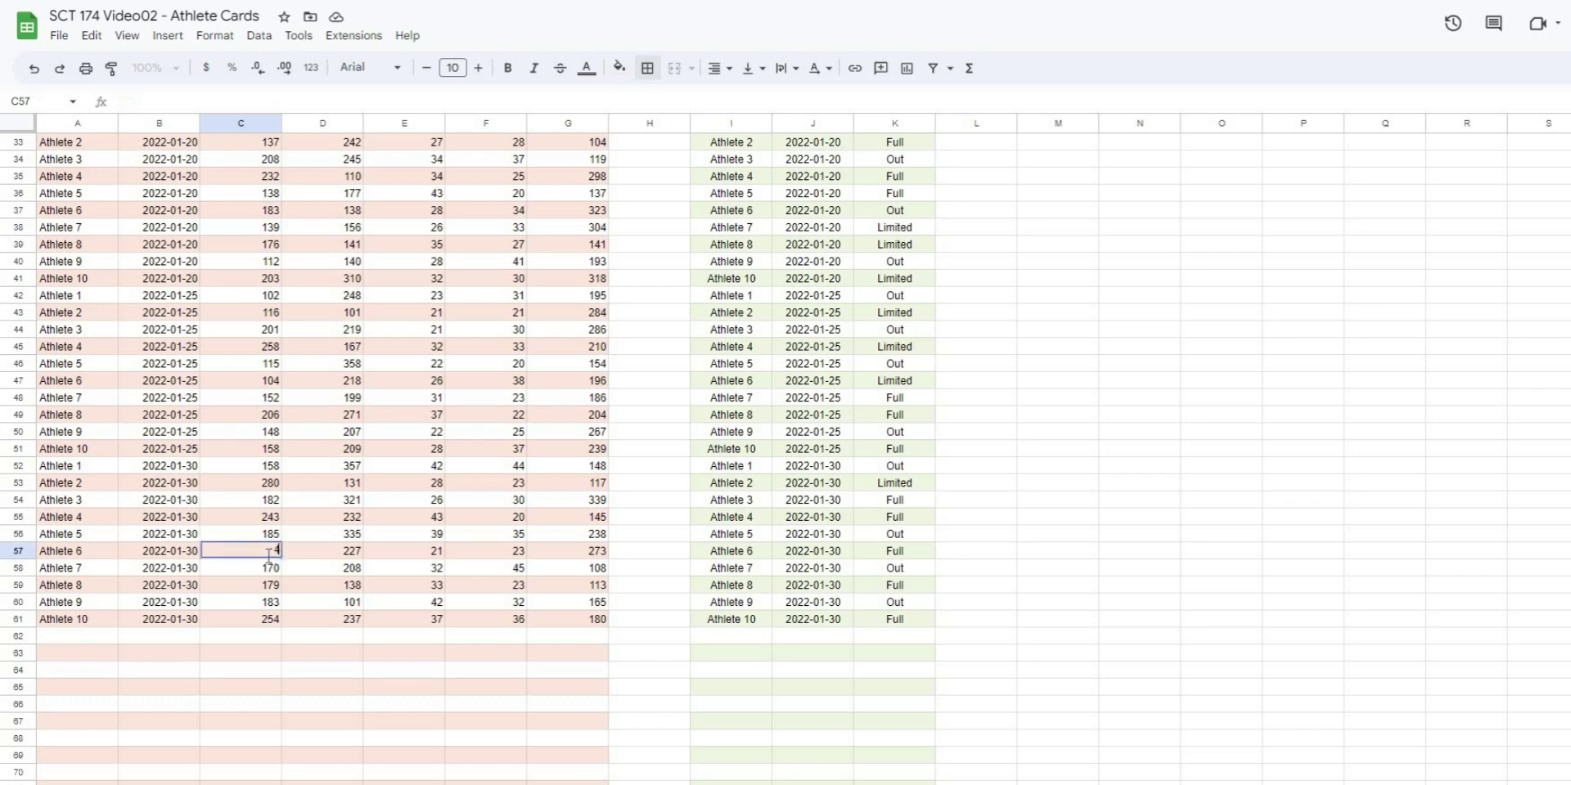
text(00)
key(Return)
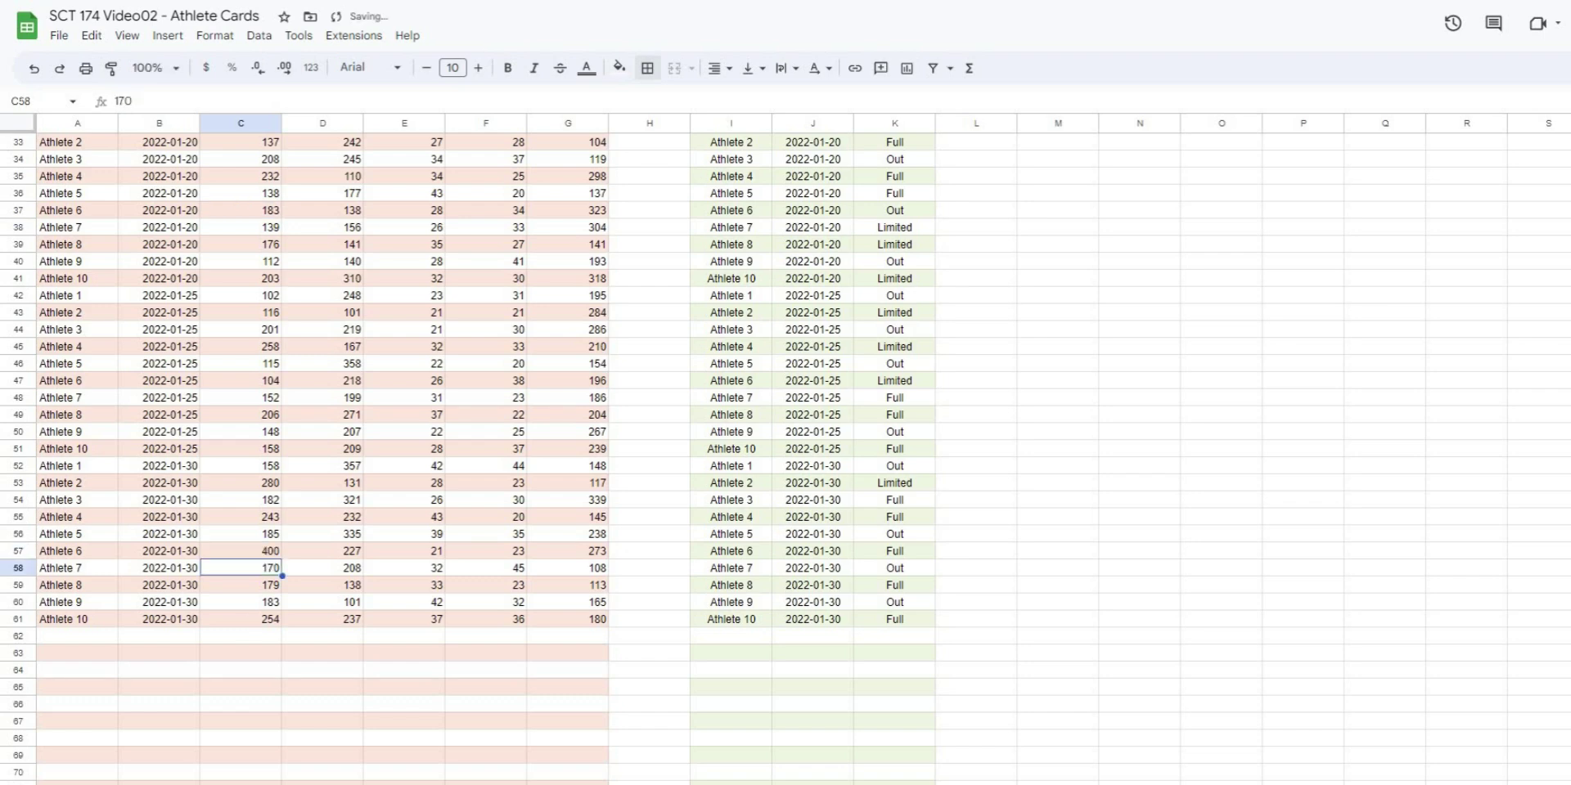
key(ctrl+shift+Page_Up)
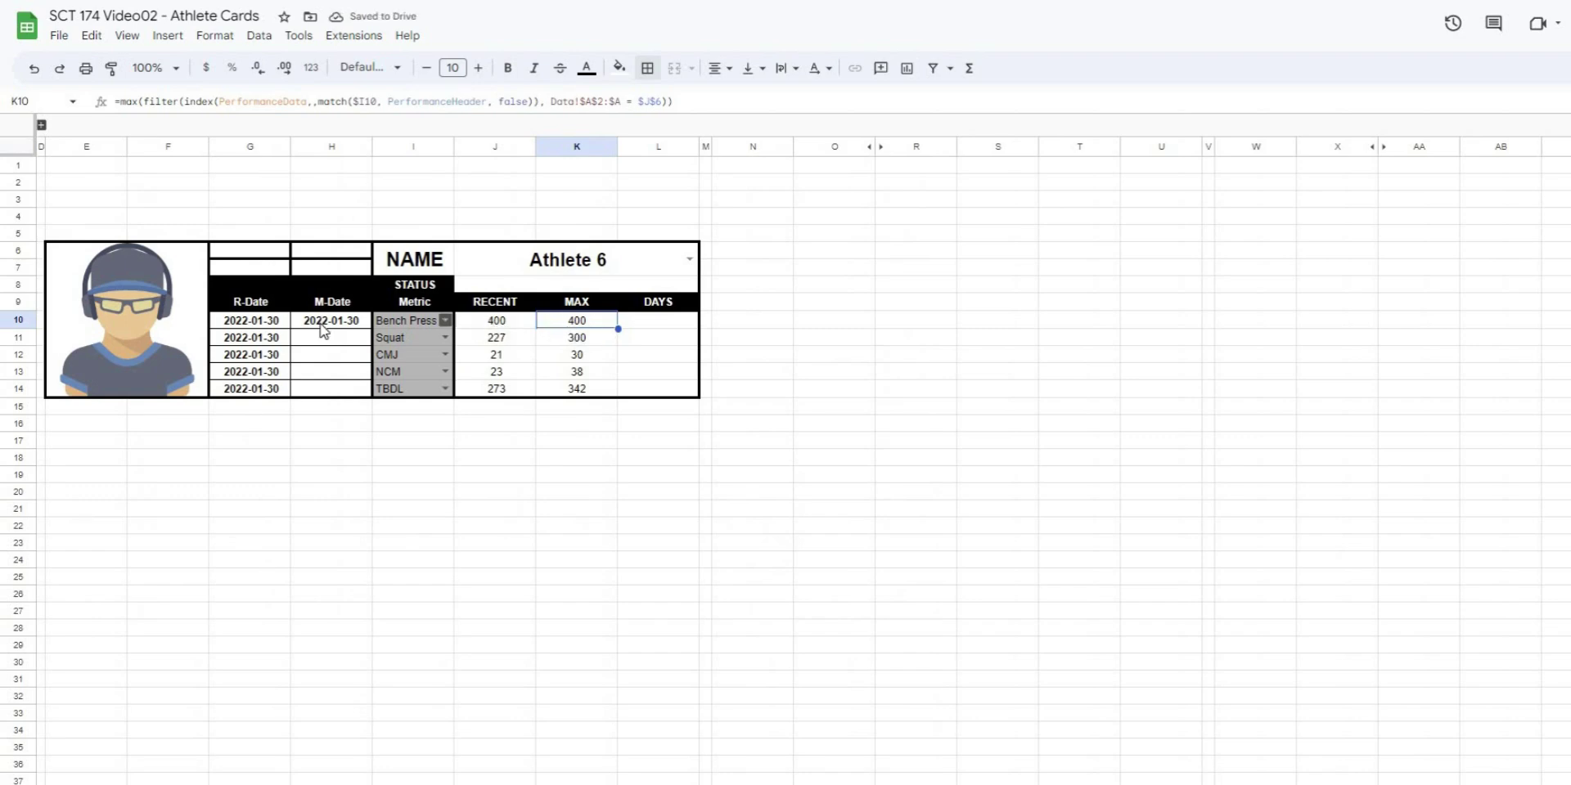
Undo the test value in Athlete 6's 2022-01-30 bench press cell and return to the athlete card
click(419, 531)
key(ctrl+shift+Page_Down)
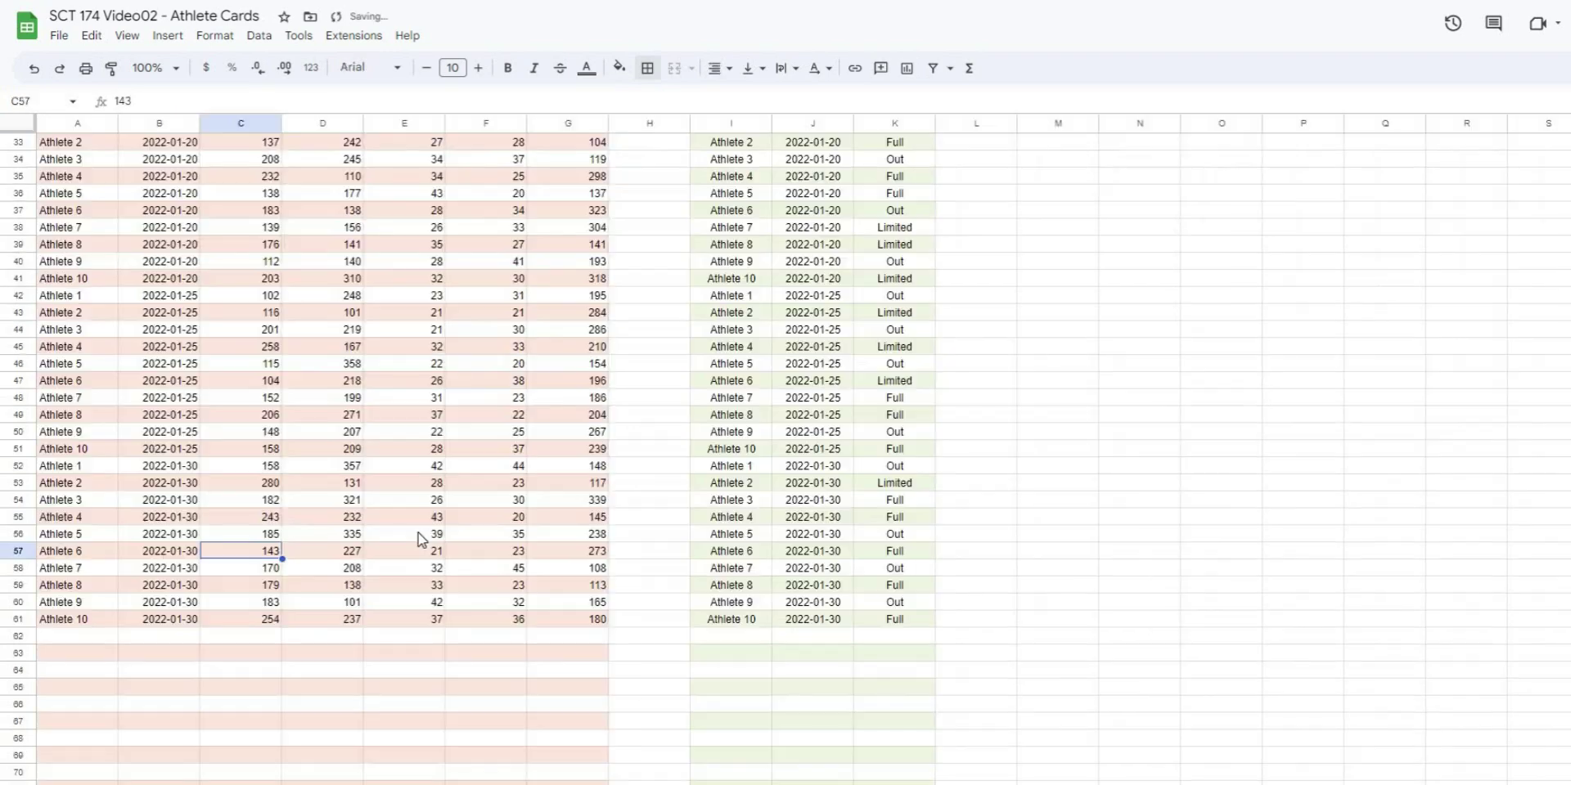
key(ctrl+shift+Page_Up)
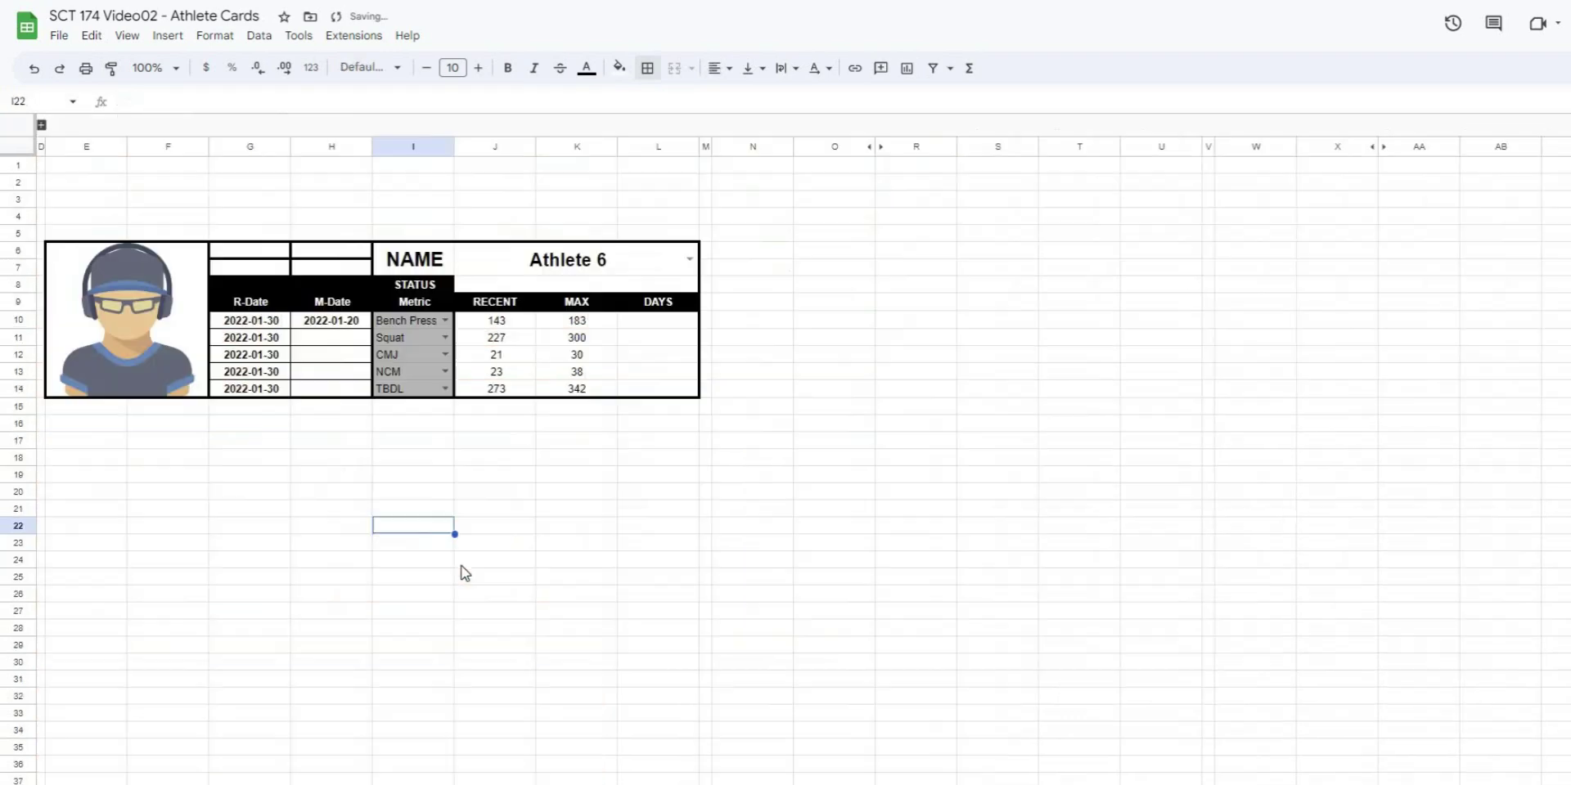
click(462, 565)
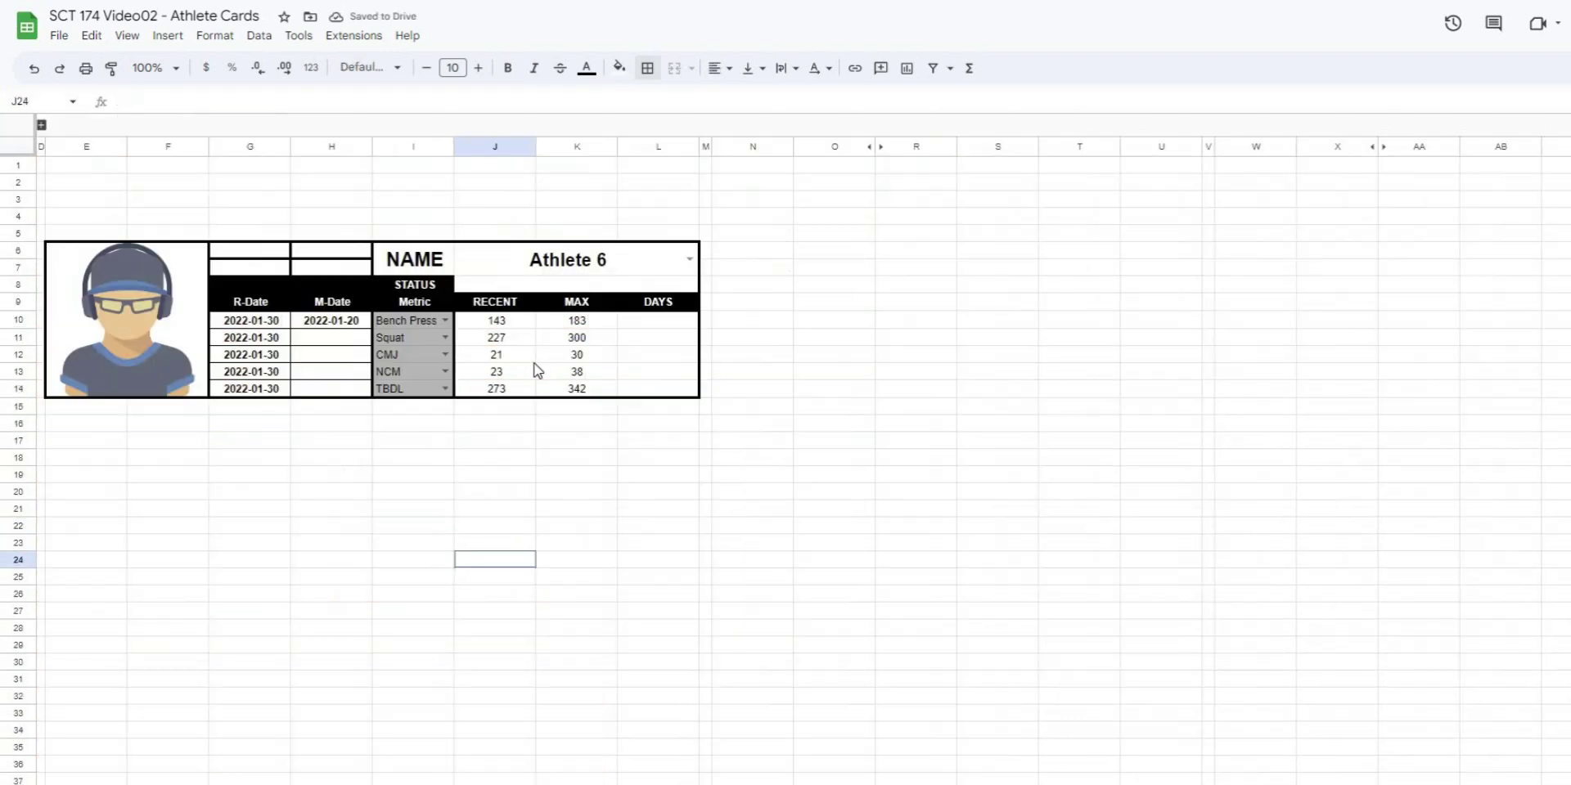
Make the max reference $K10 column-absolute in the M-Date formula in H10 and autofill the formula down through H14
click(350, 324)
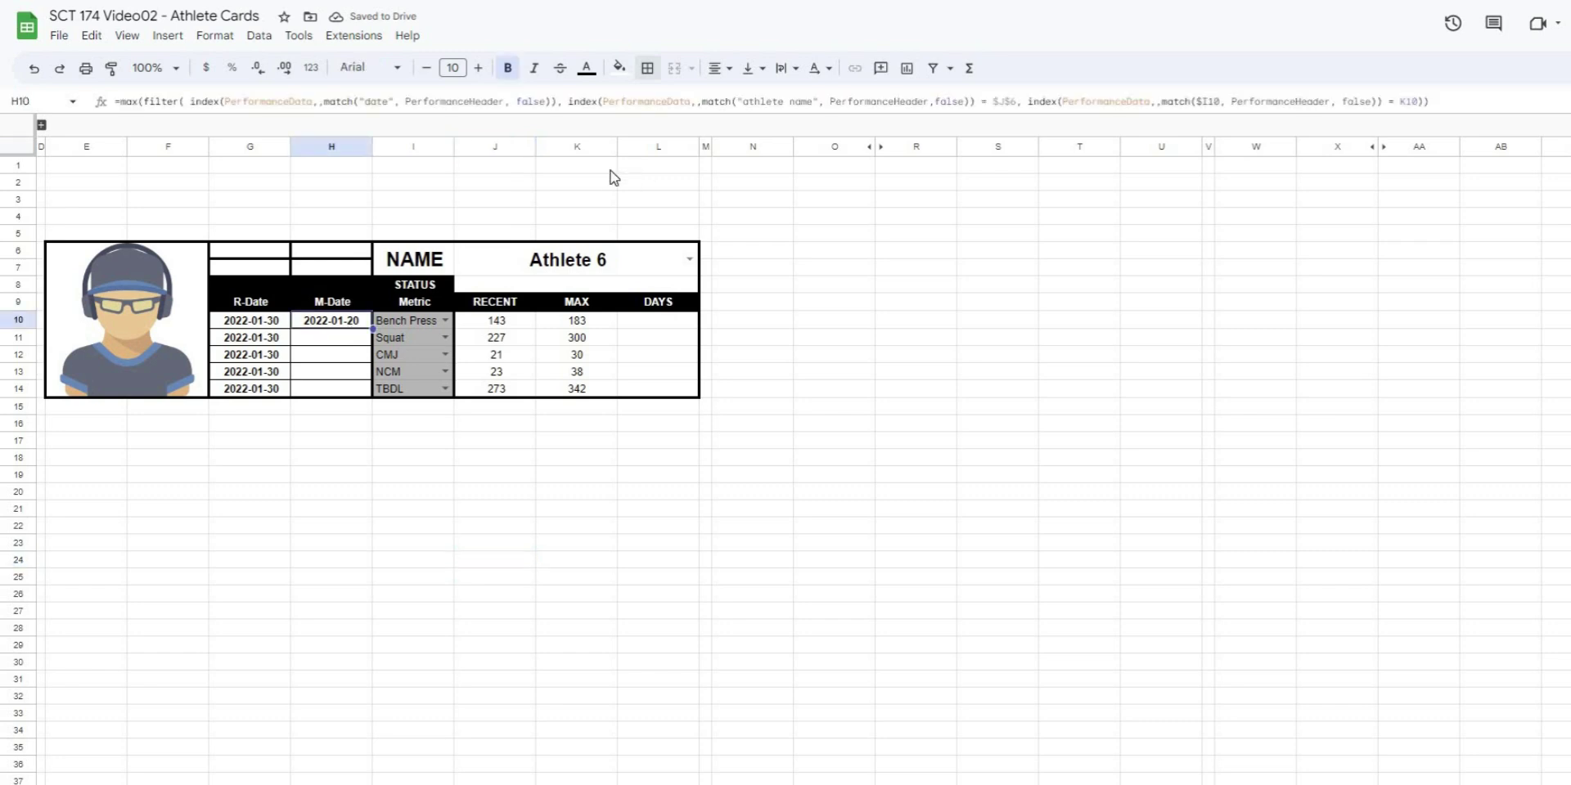
click(1420, 98)
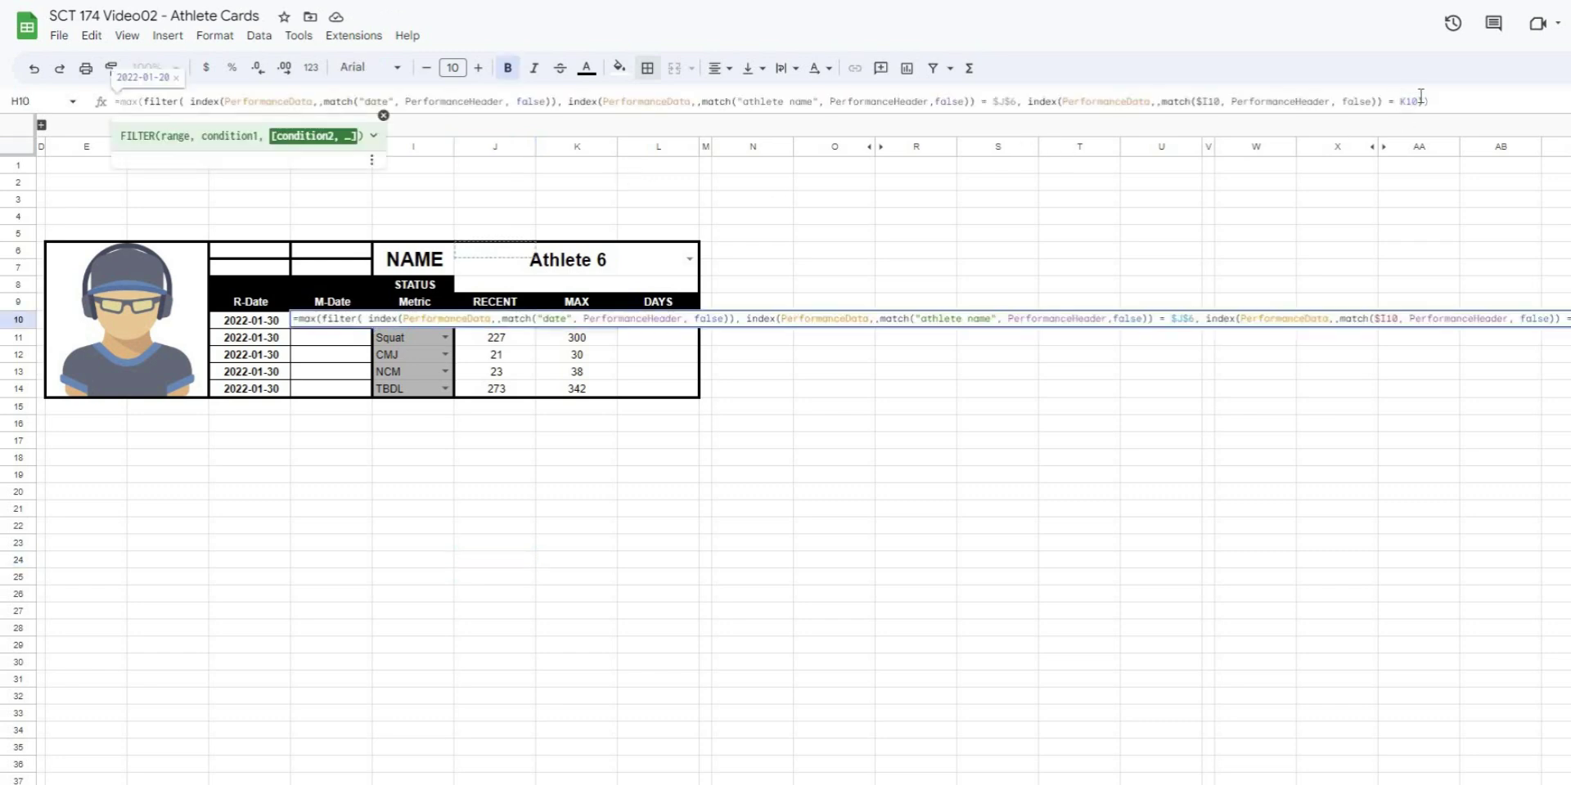
text($)
key(Return)
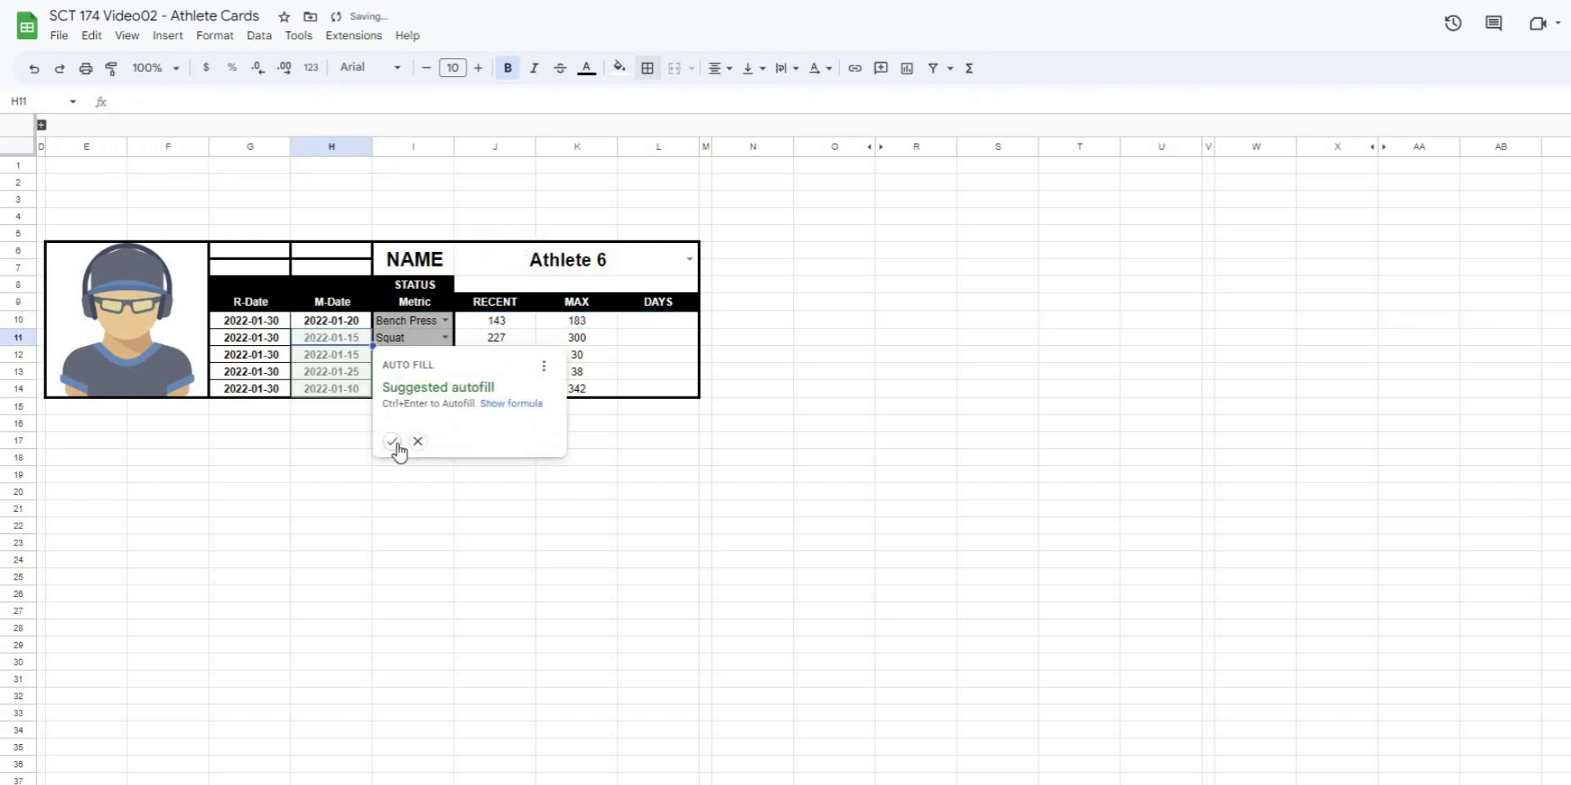
click(389, 442)
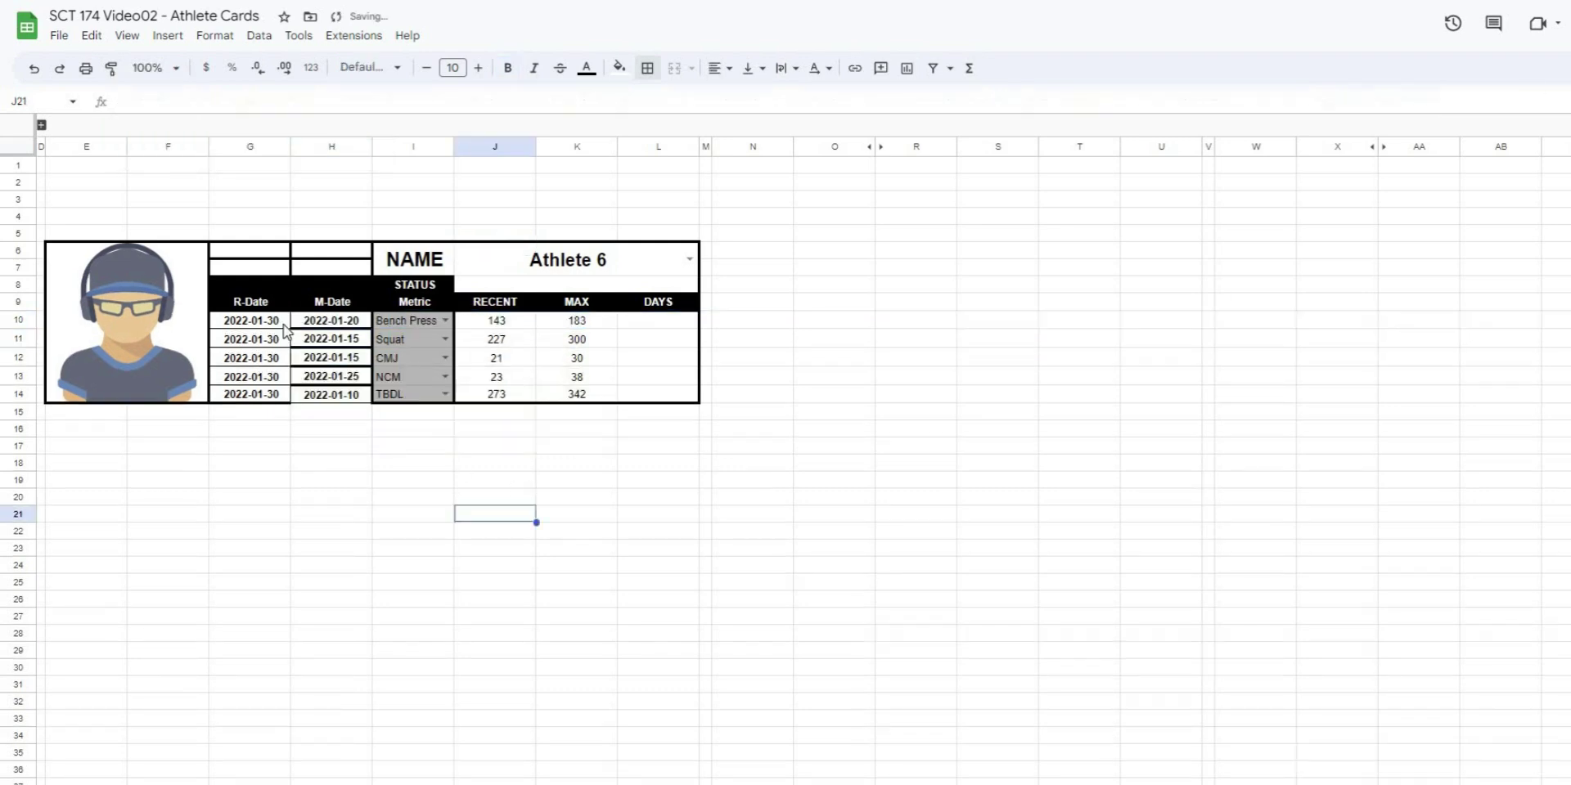
Restore the borders of the date cells G10:H14 with thin inner lines and a thick outer border
mouse_move(246, 320)
mouse_down()
mouse_move(331, 399)
mouse_move(255, 321)
mouse_up()
click(333, 409)
click(648, 68)
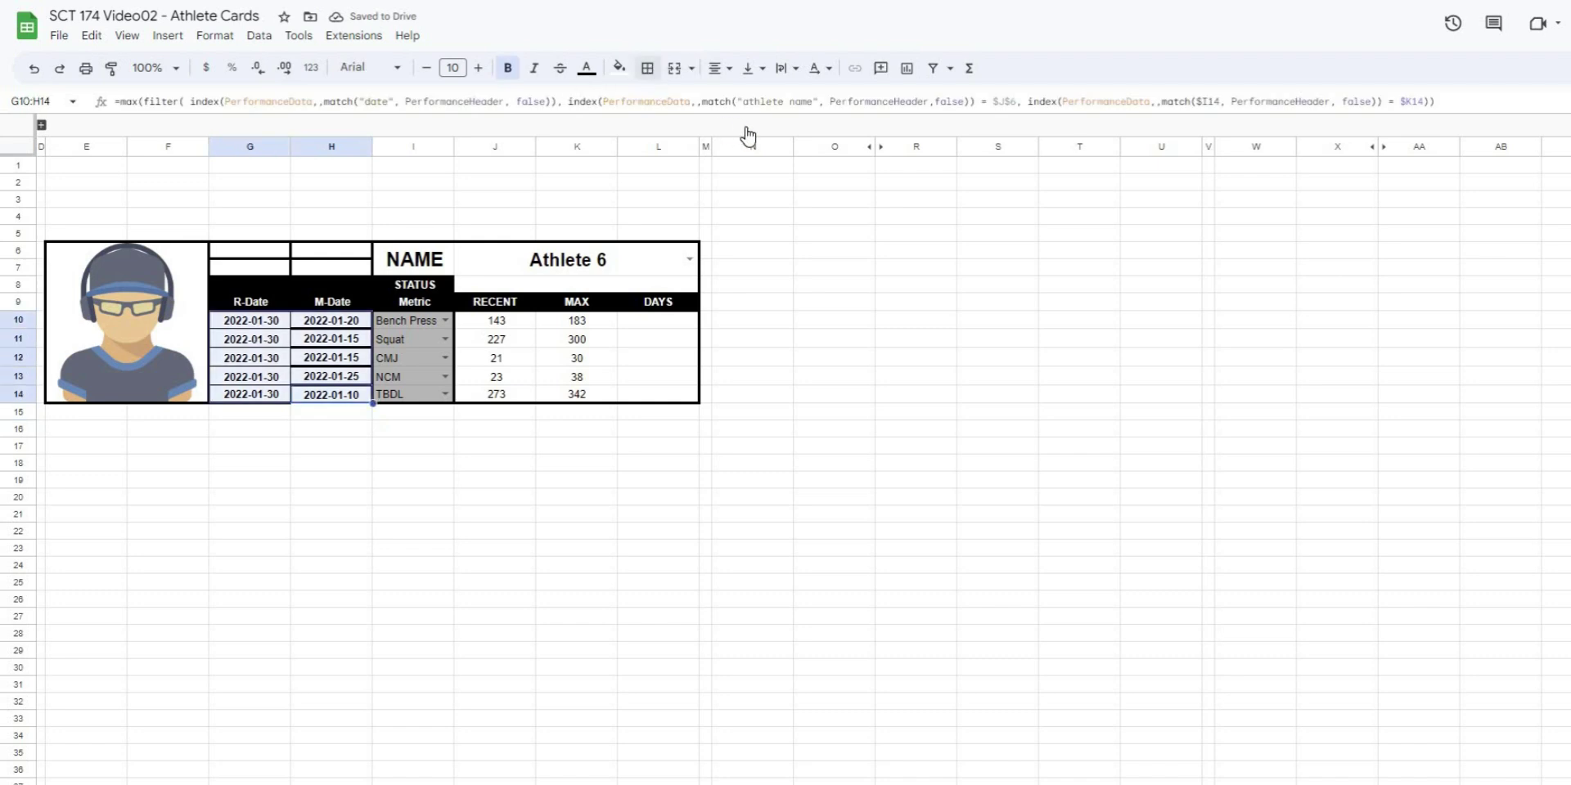
click(794, 126)
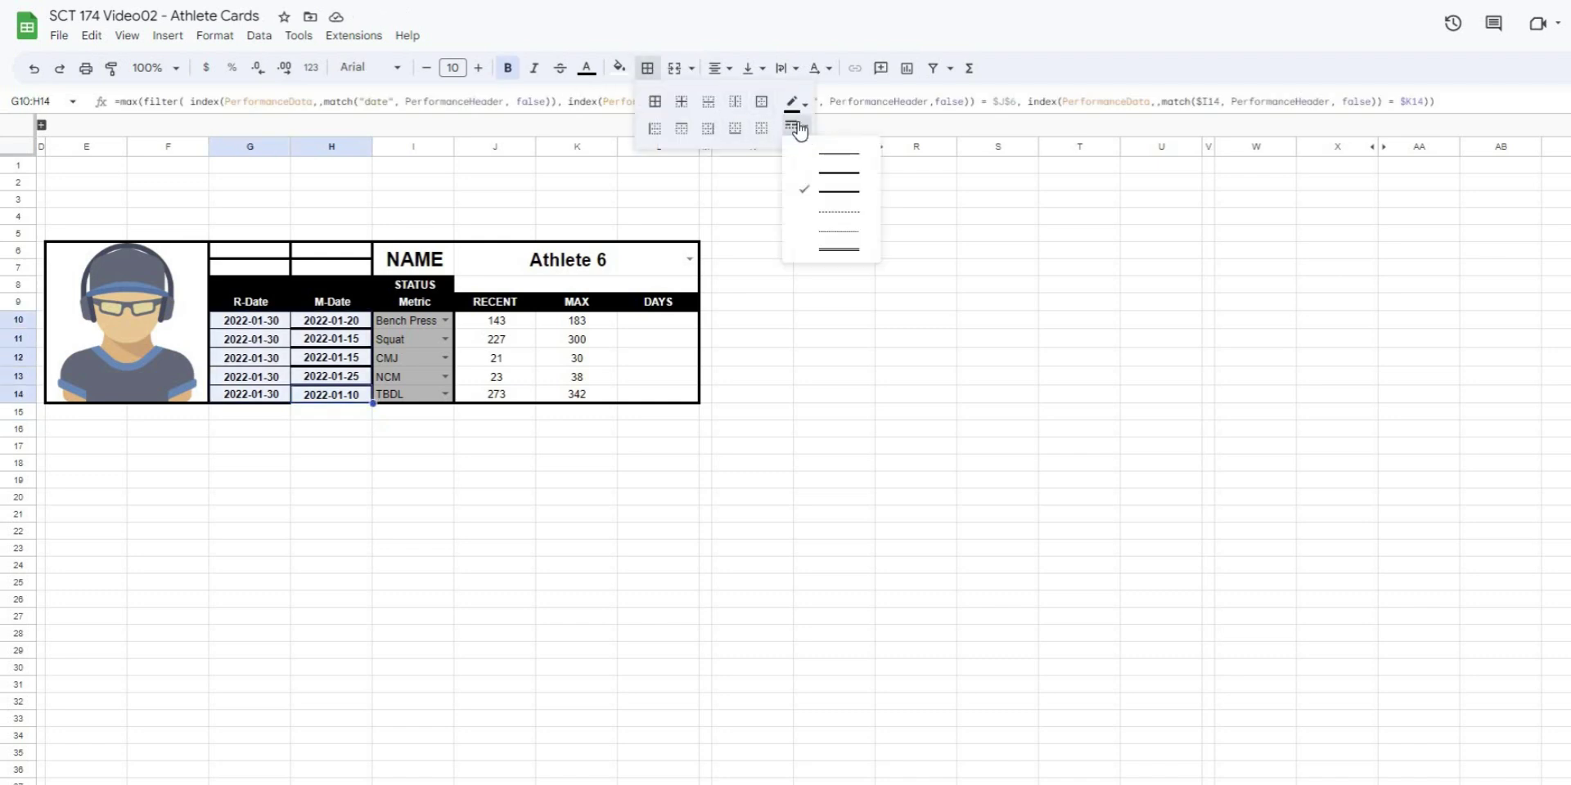
click(789, 126)
click(789, 126)
click(789, 125)
click(679, 104)
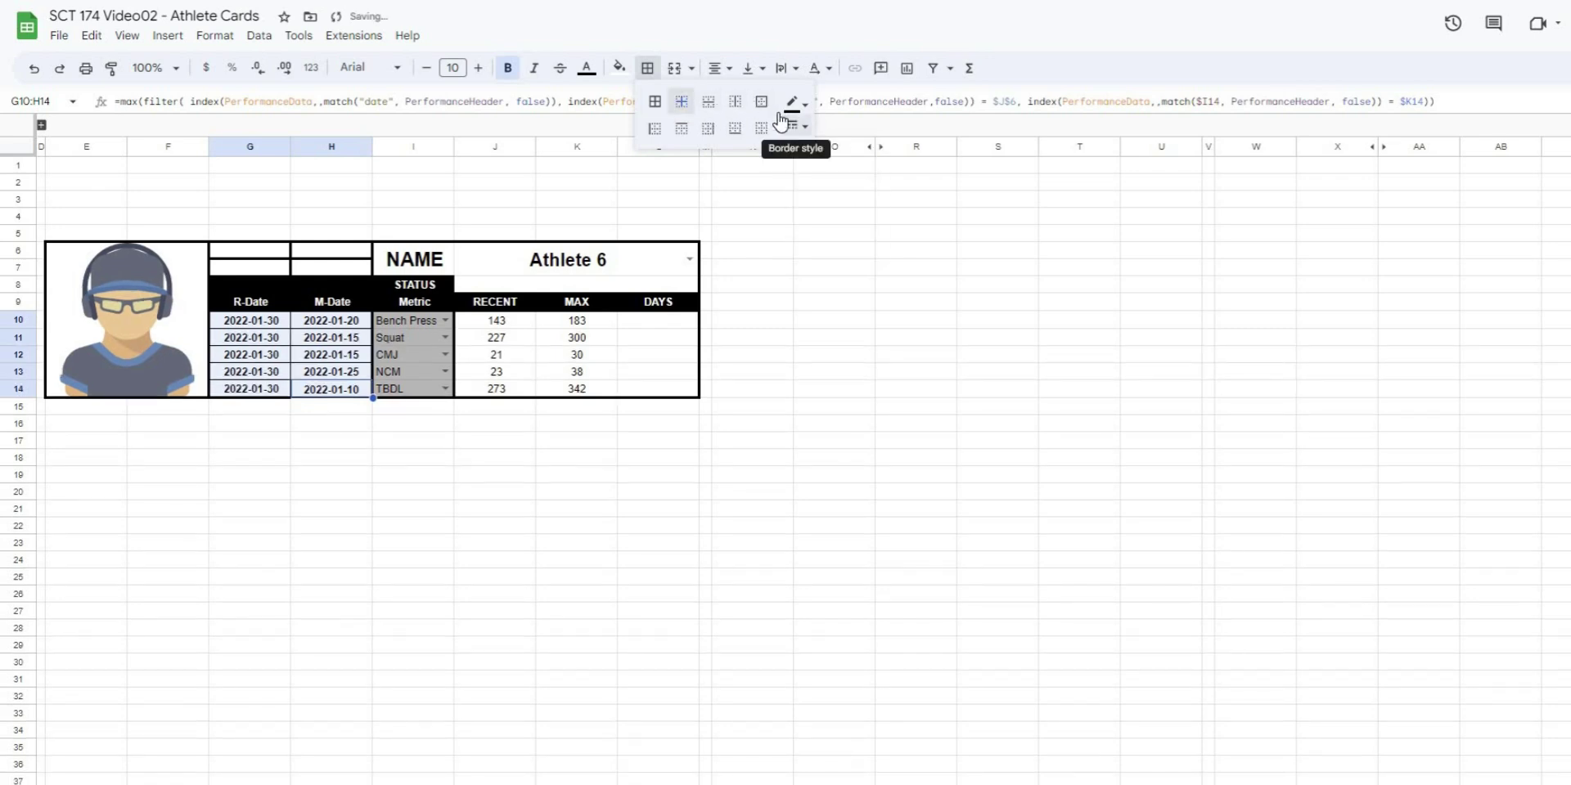
click(810, 128)
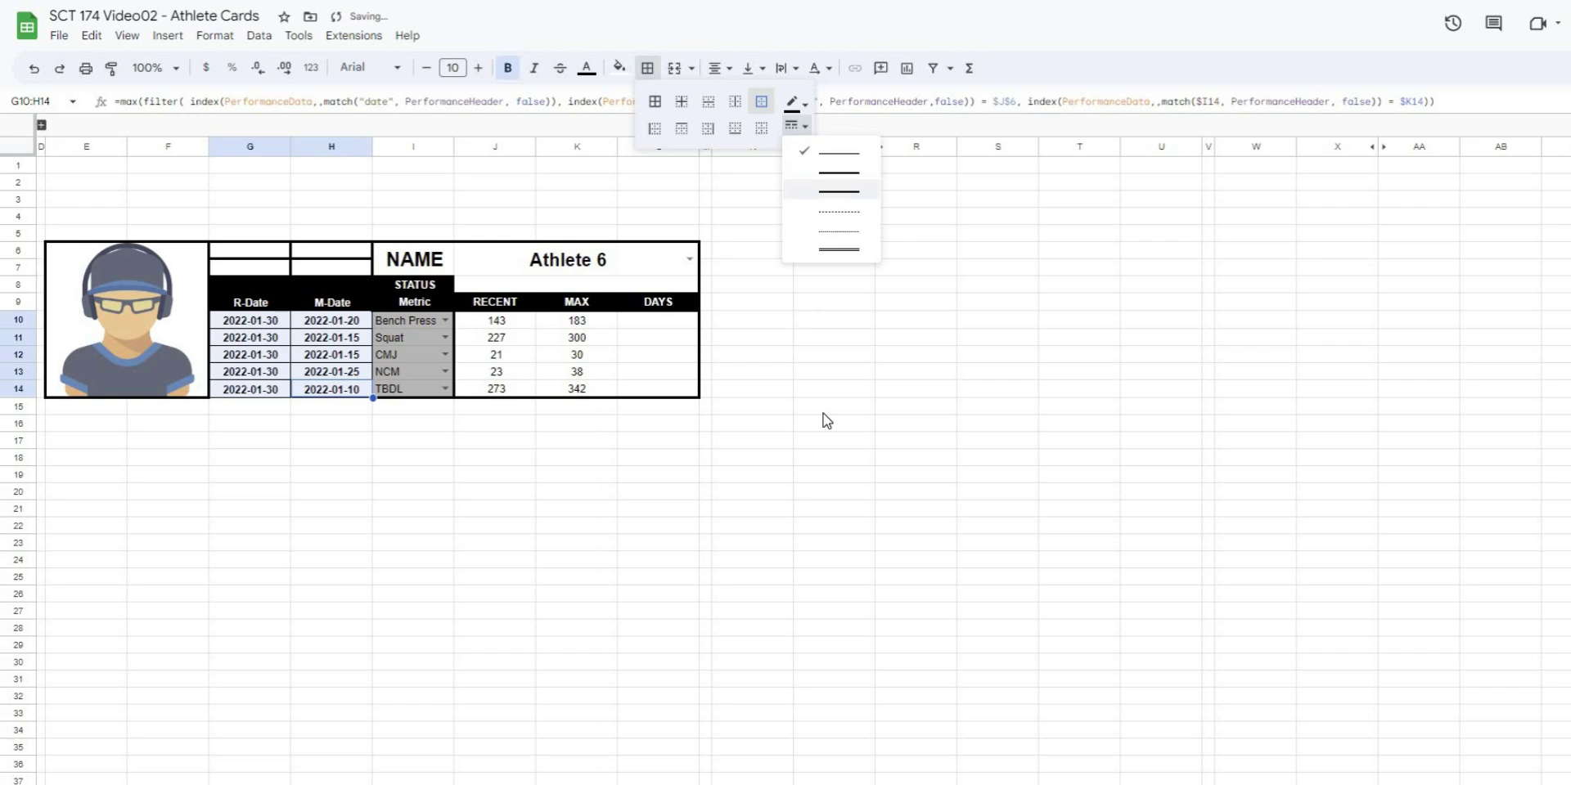
key(Escape)
click(417, 479)
click(340, 483)
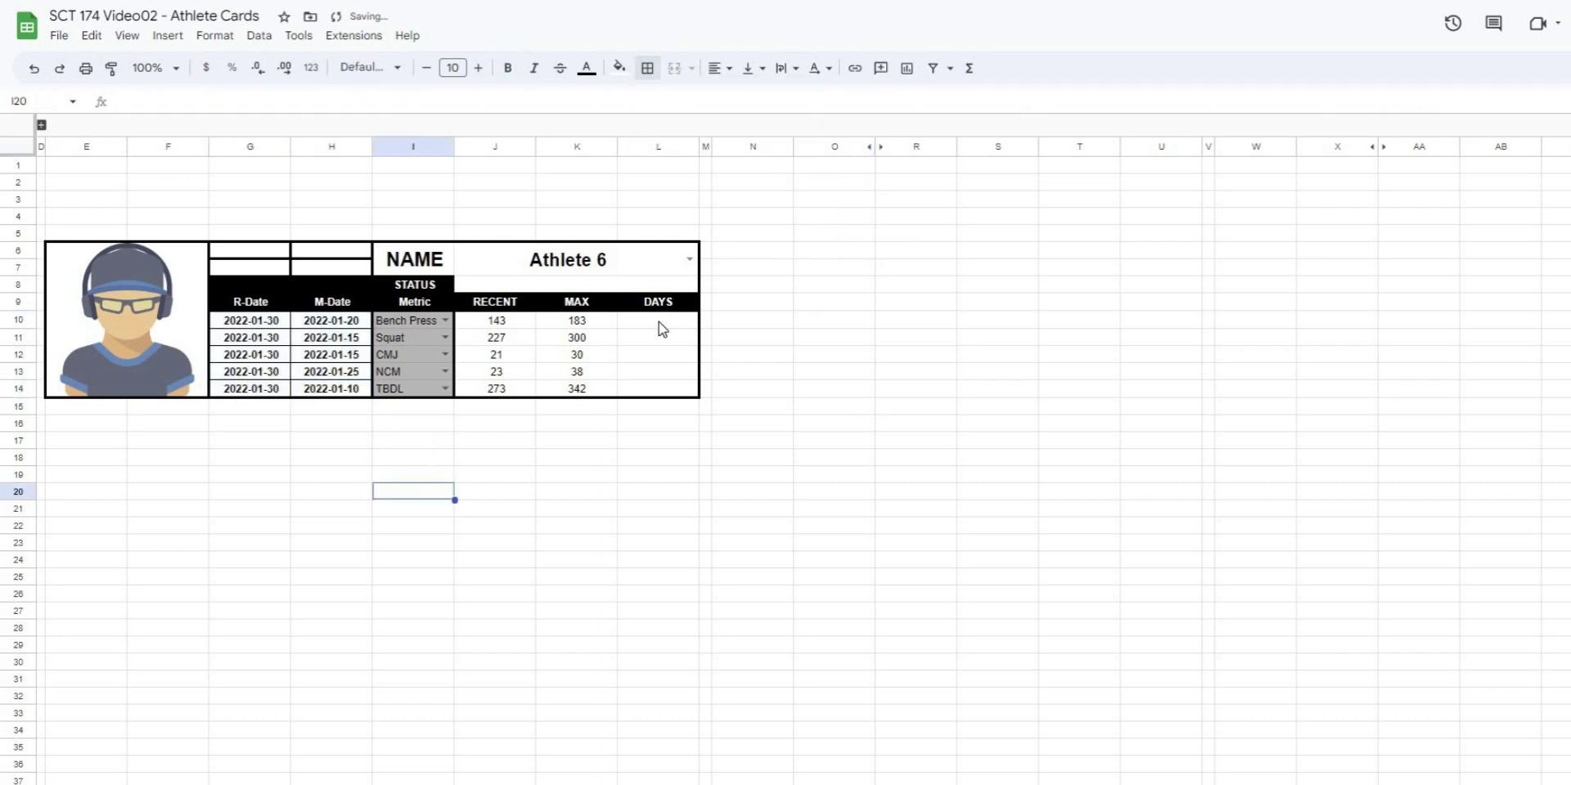
Enter the formula =days(H10, G10) in L10 for the bench press DAYS value
click(661, 321)
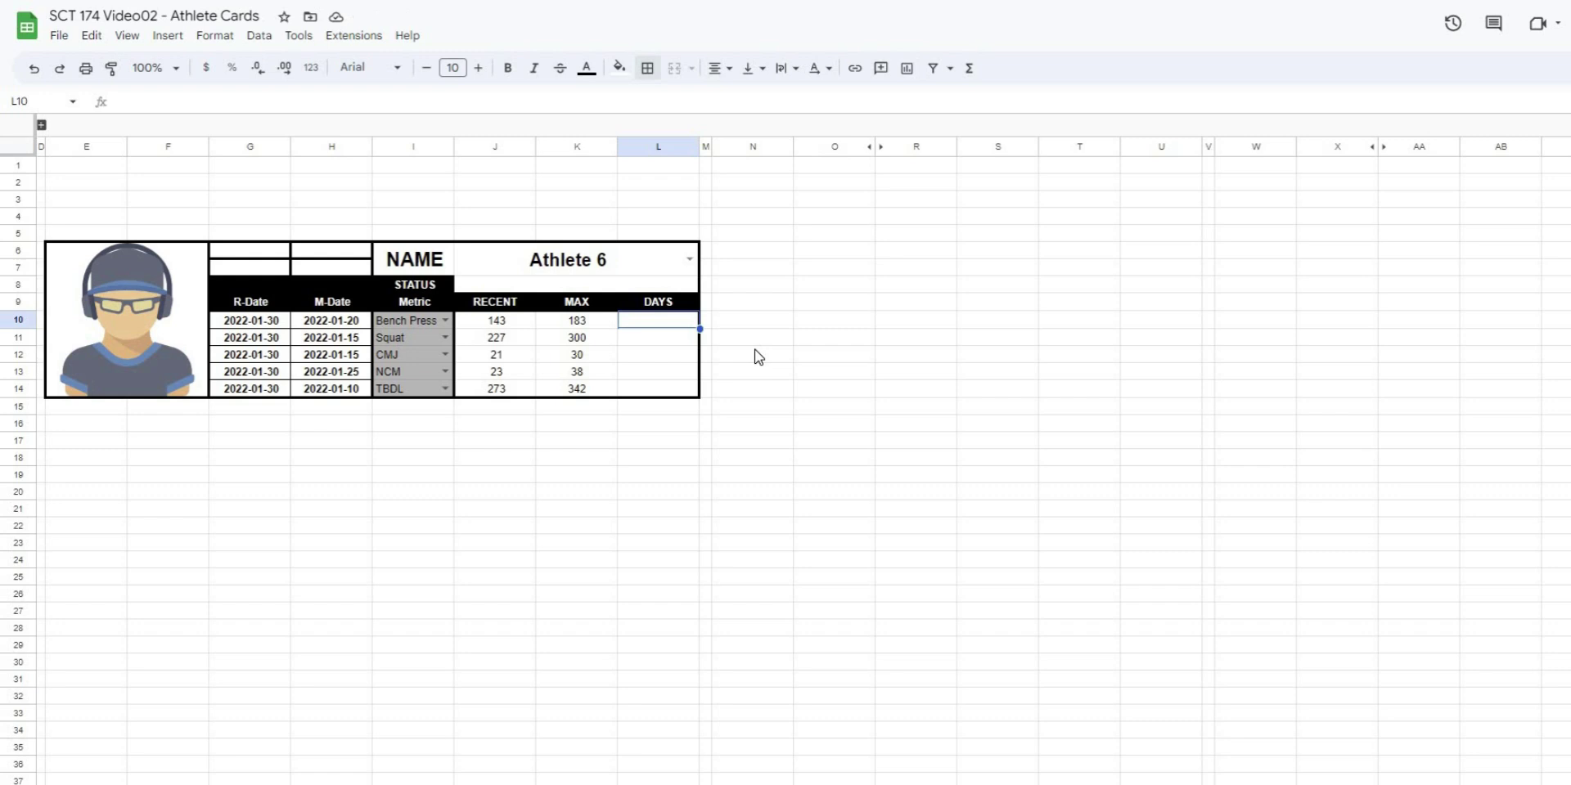
text(=)
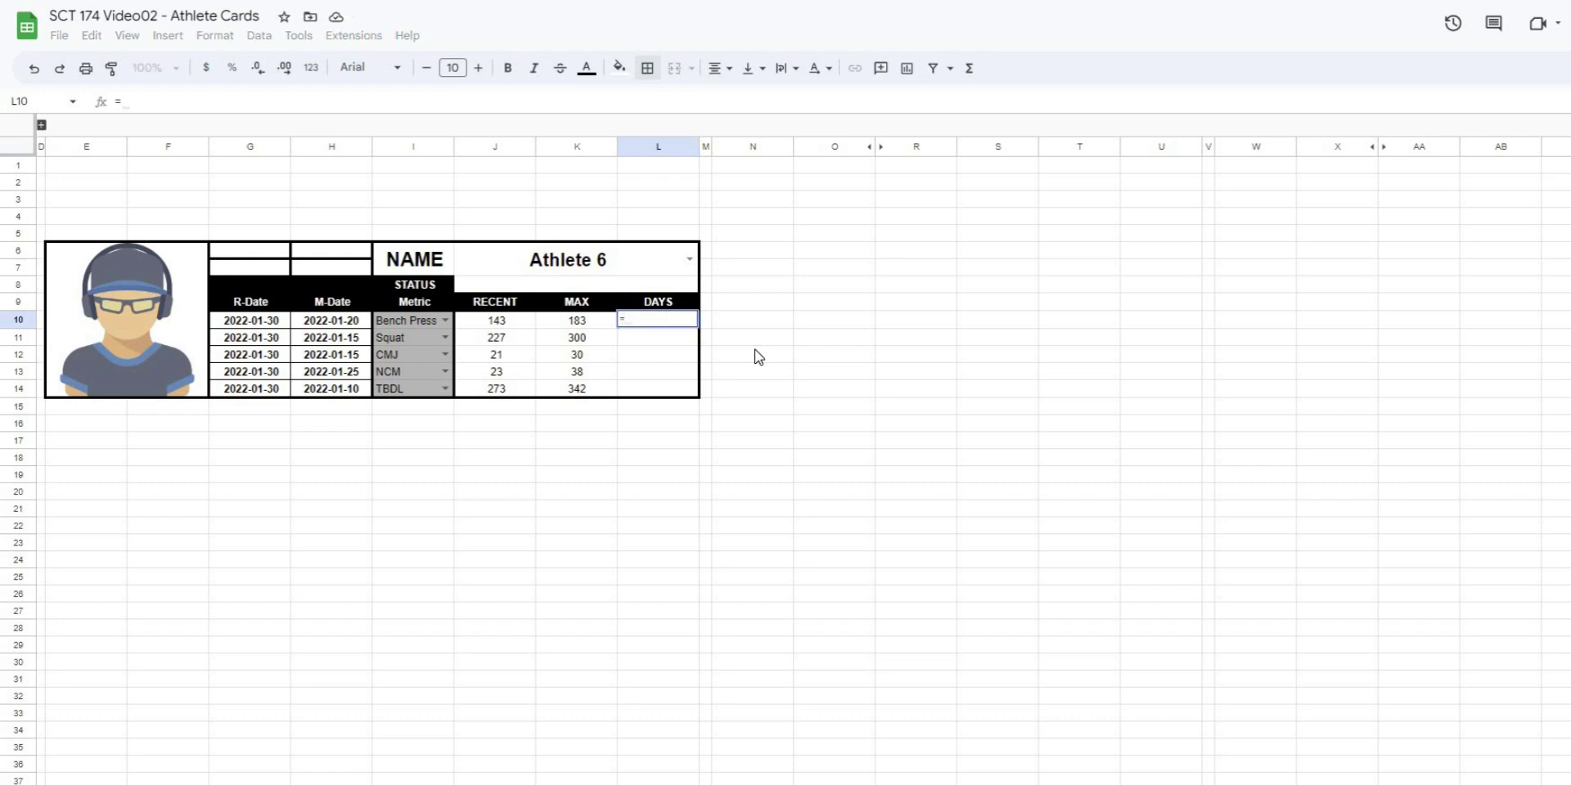
text(days()
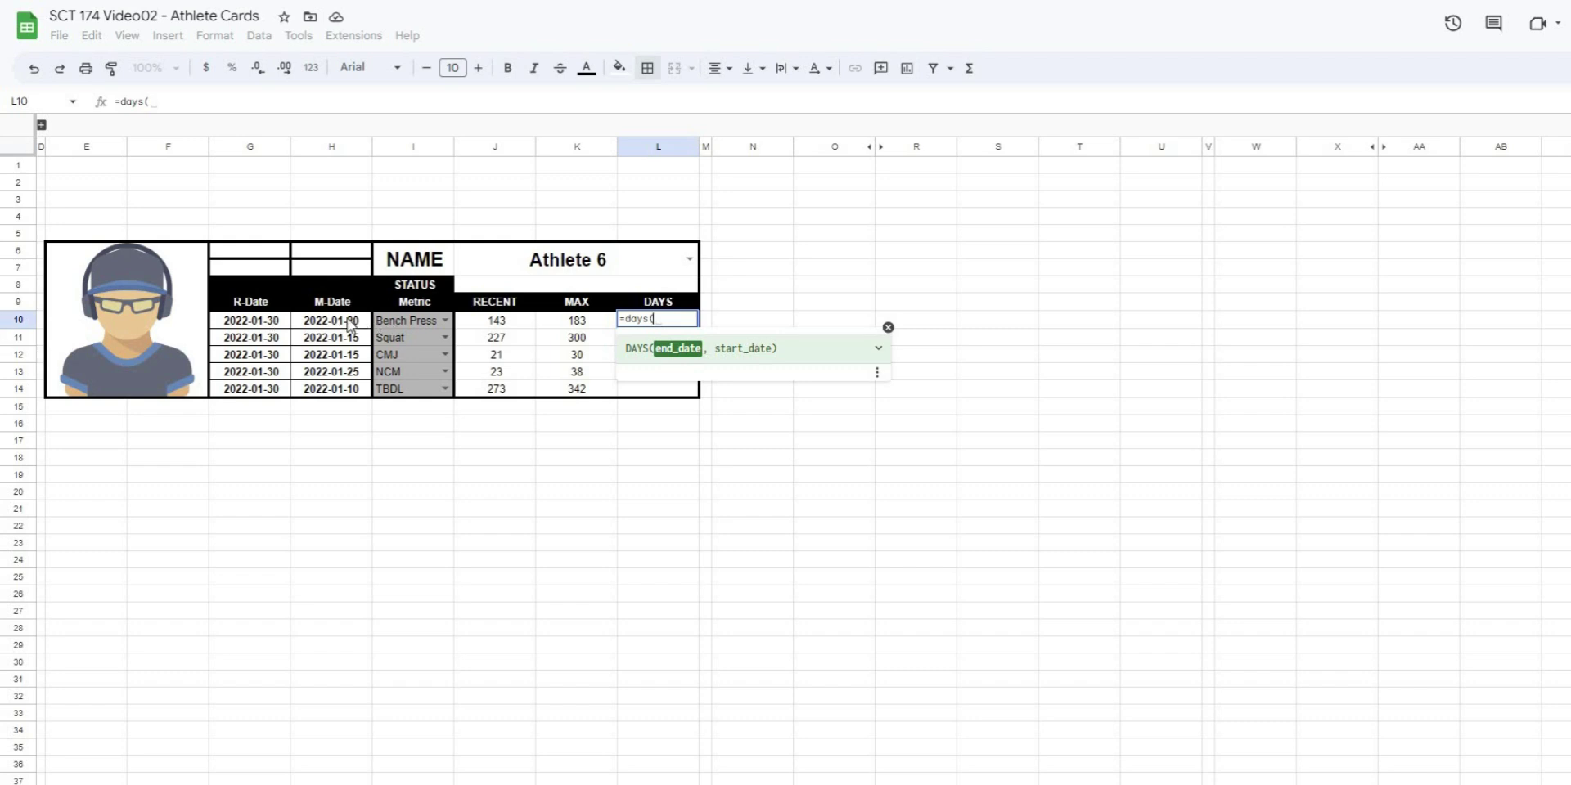
click(350, 326)
text(,)
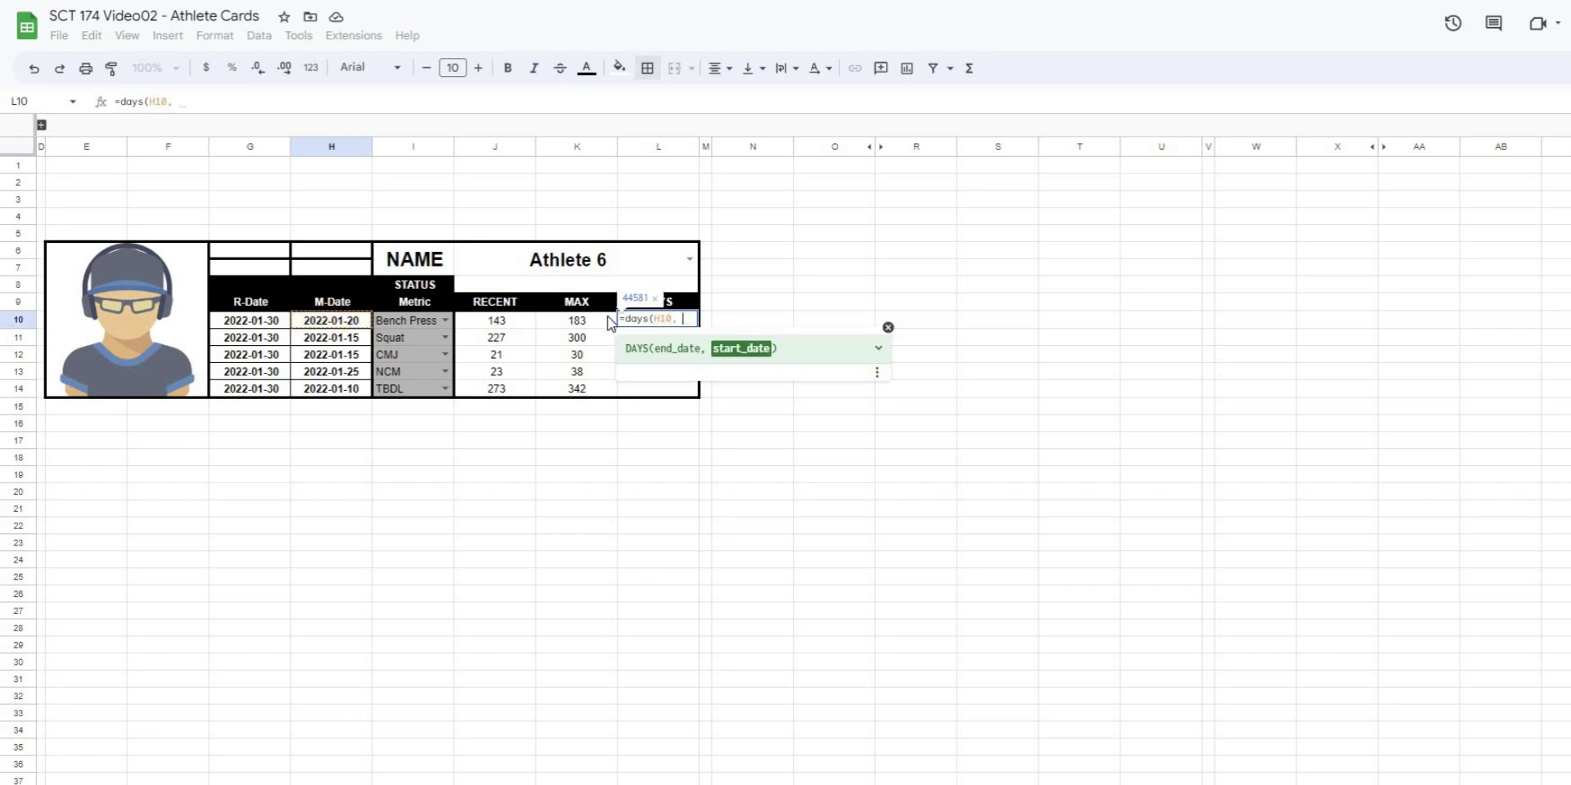
click(228, 328)
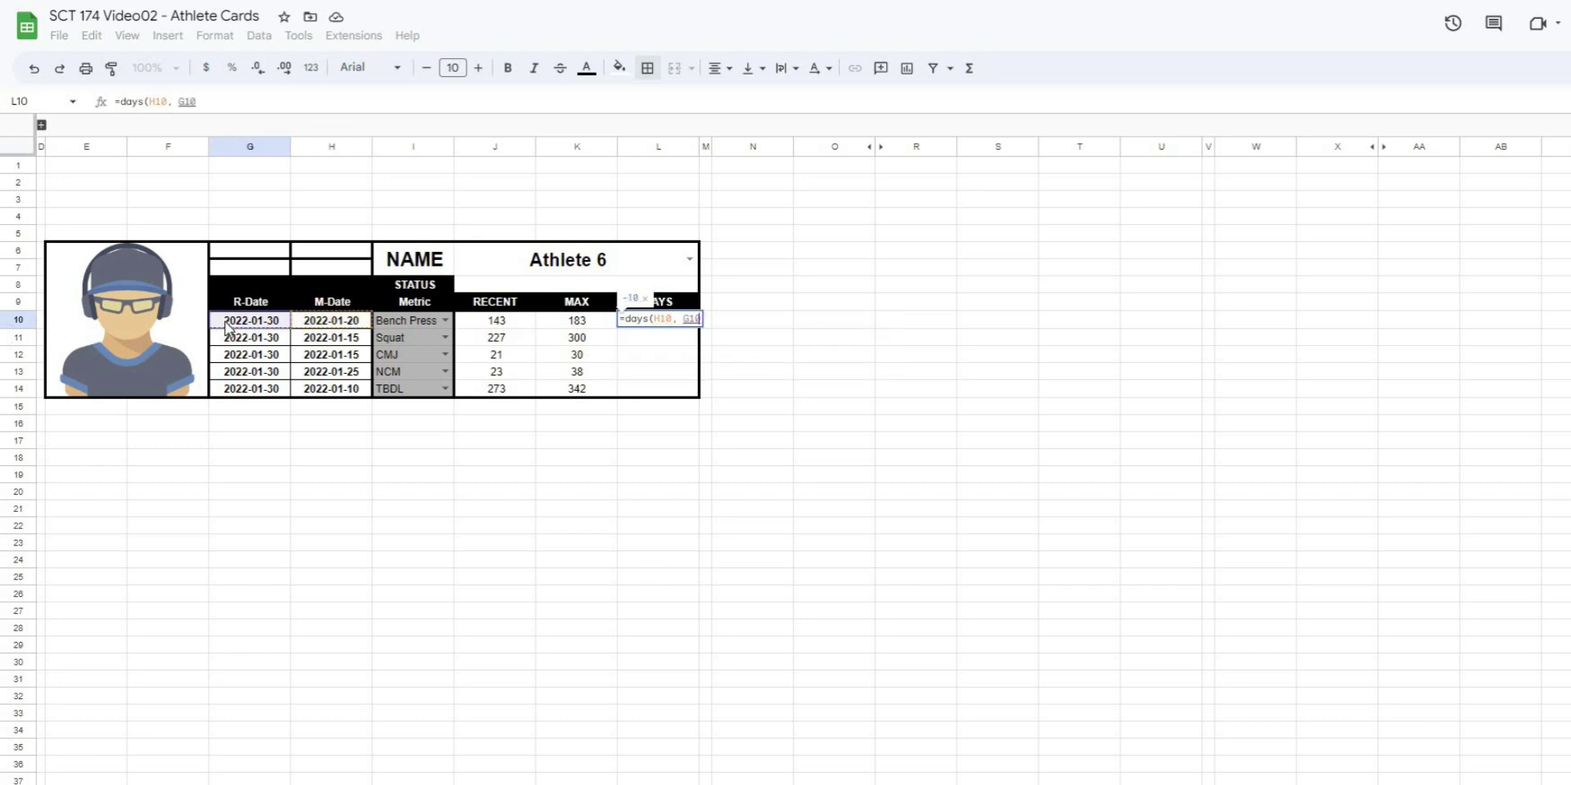
text())
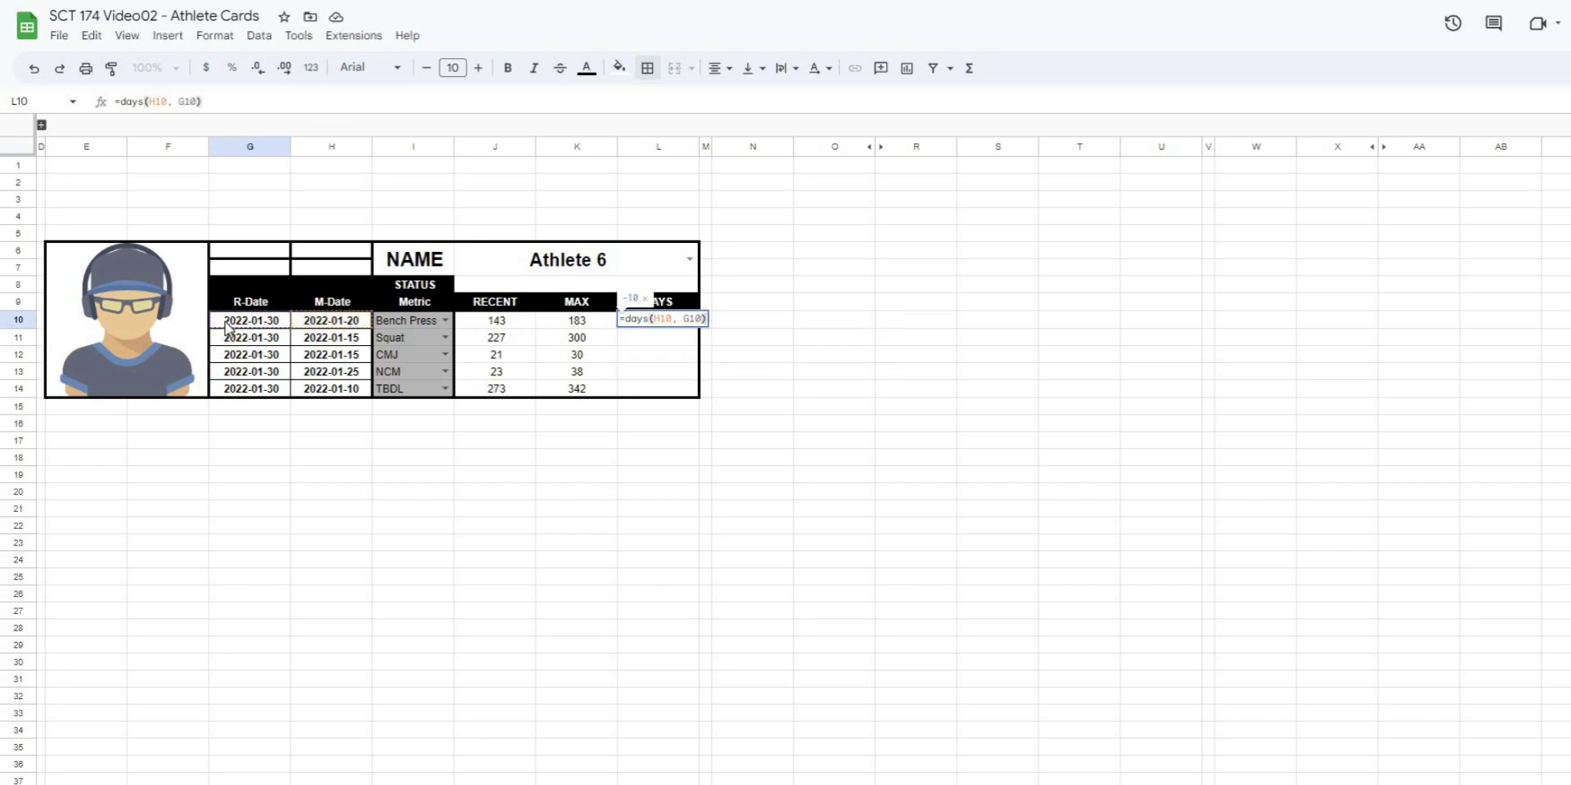
key(Return)
click(928, 286)
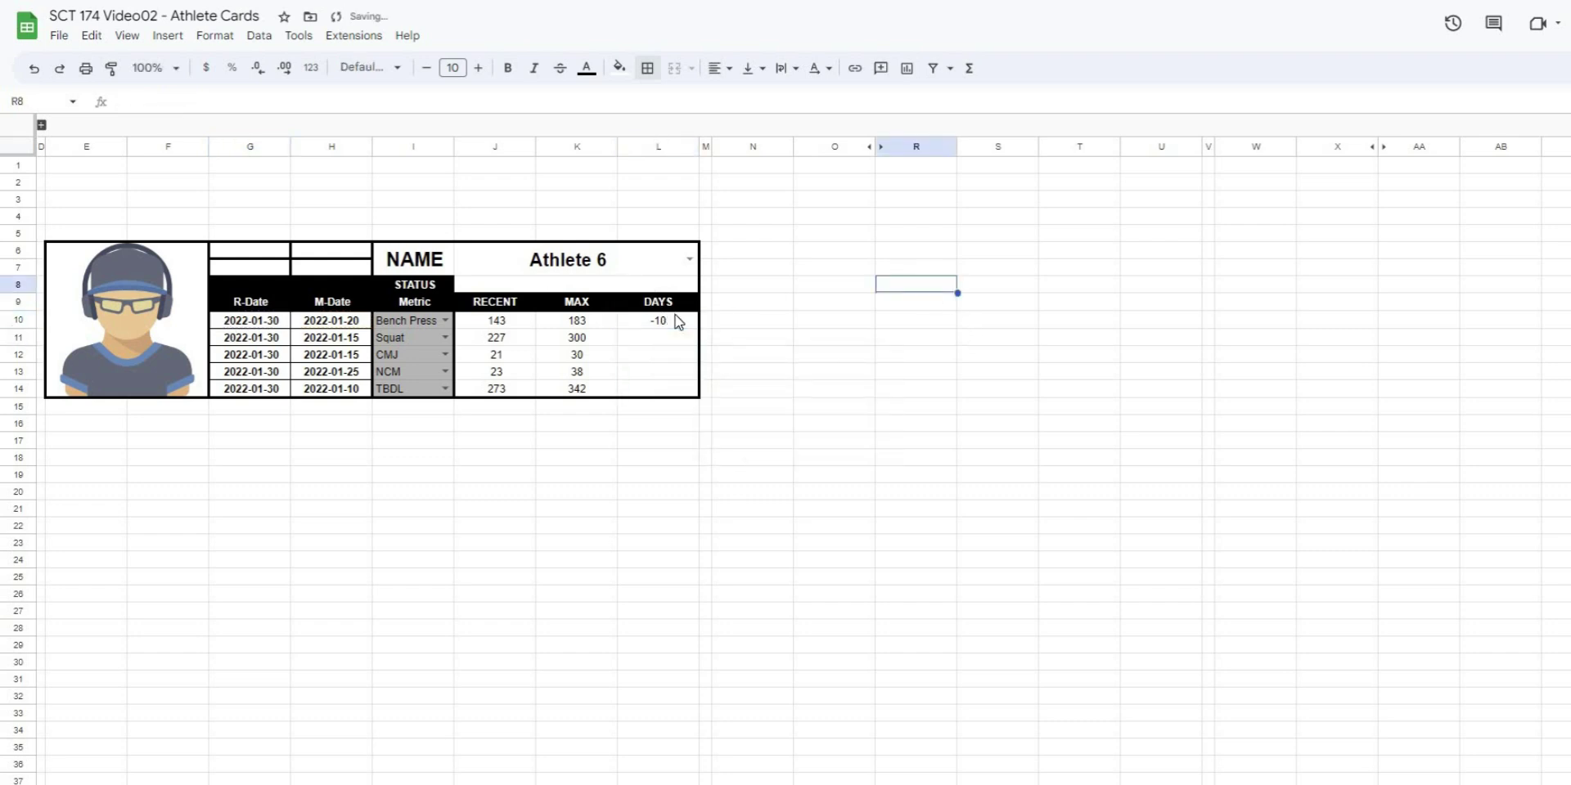
Multiply the DAYS formula in L10 by -1 so it reads =-1*days(H10, G10)
click(678, 322)
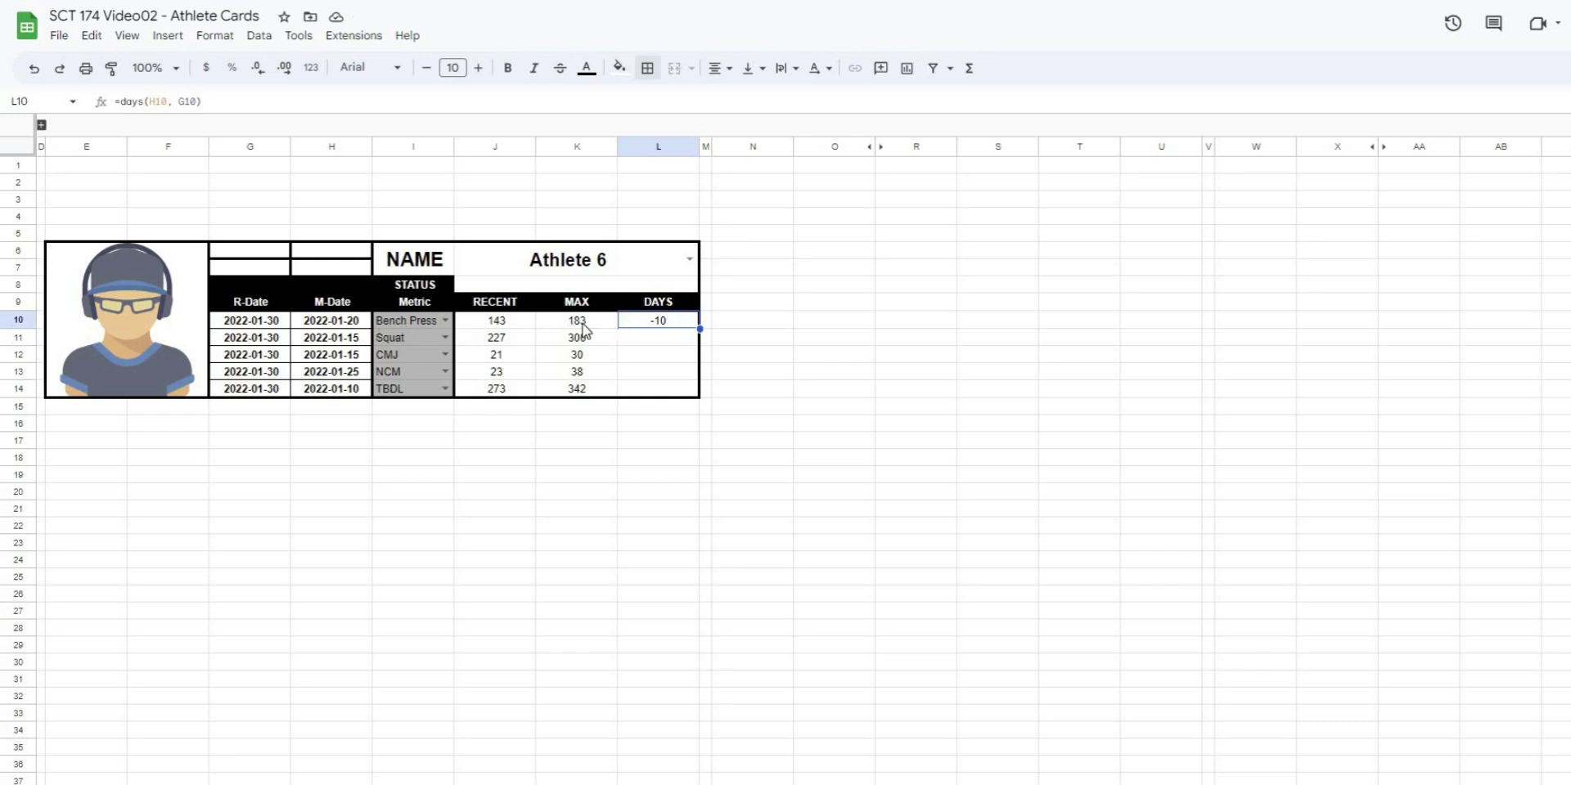
click(144, 98)
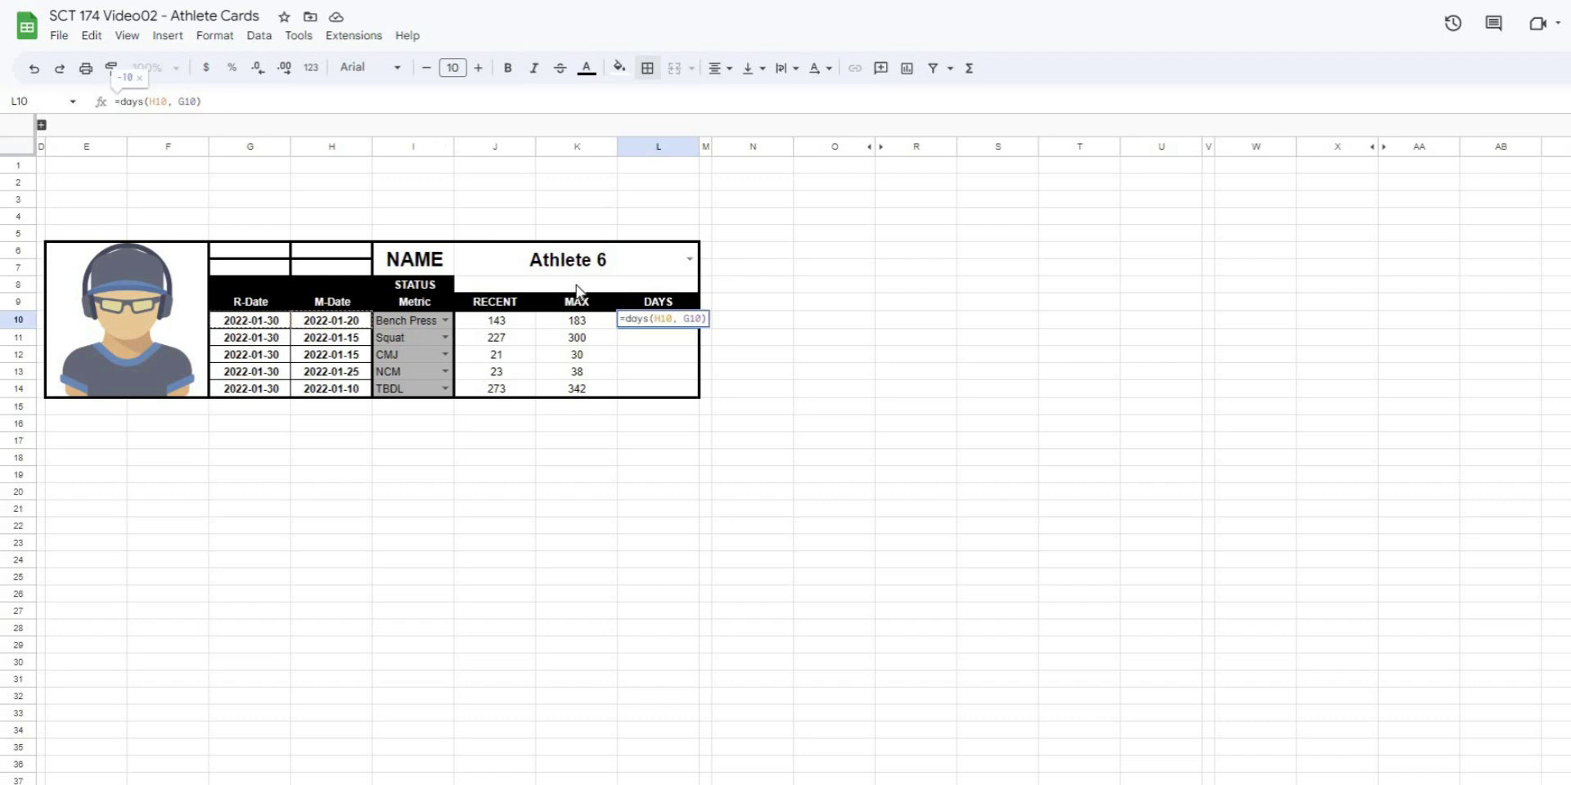
text(-1)
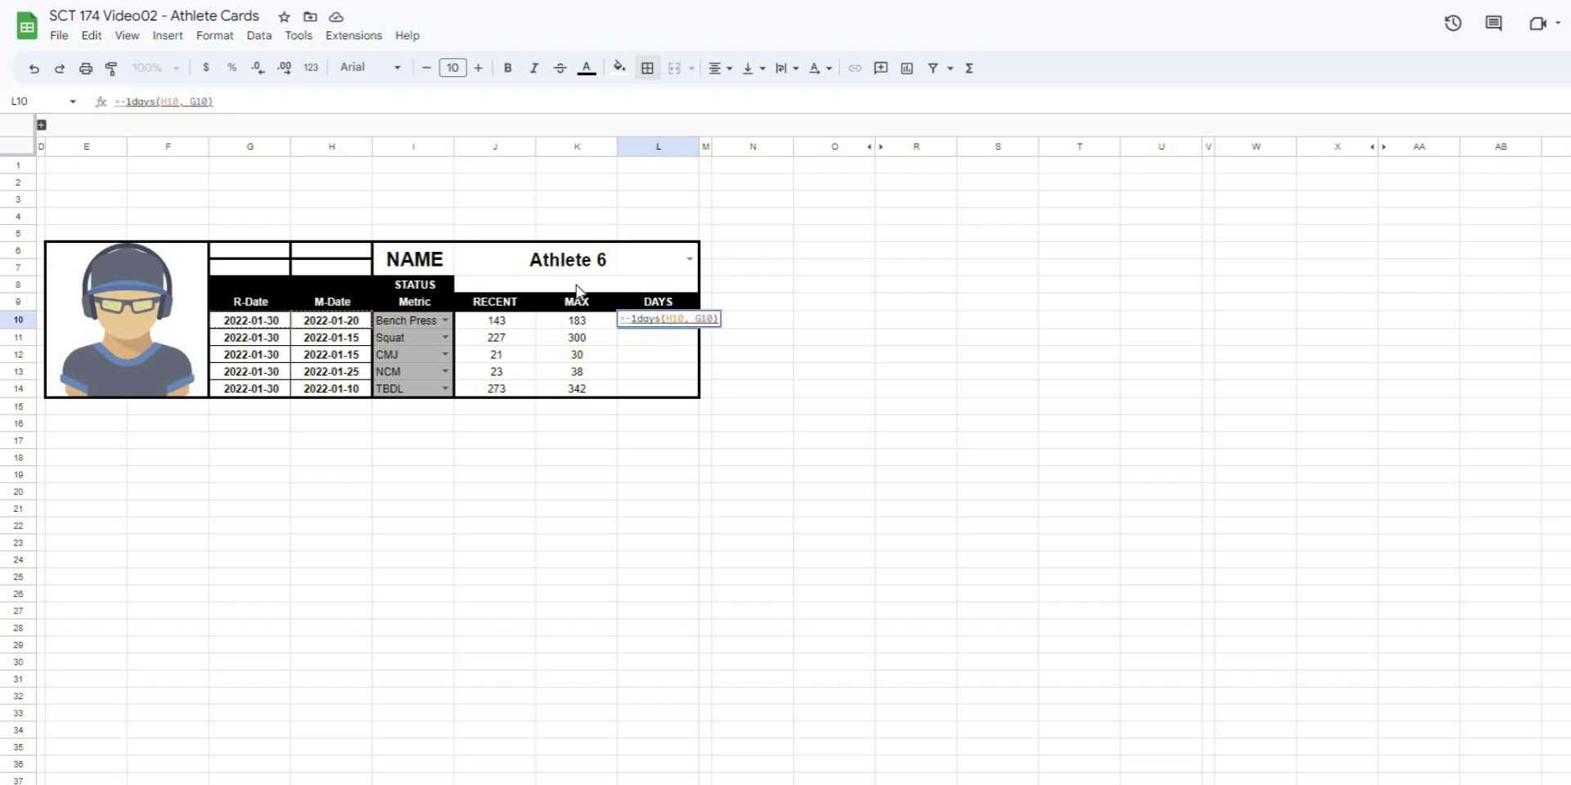
key(Return)
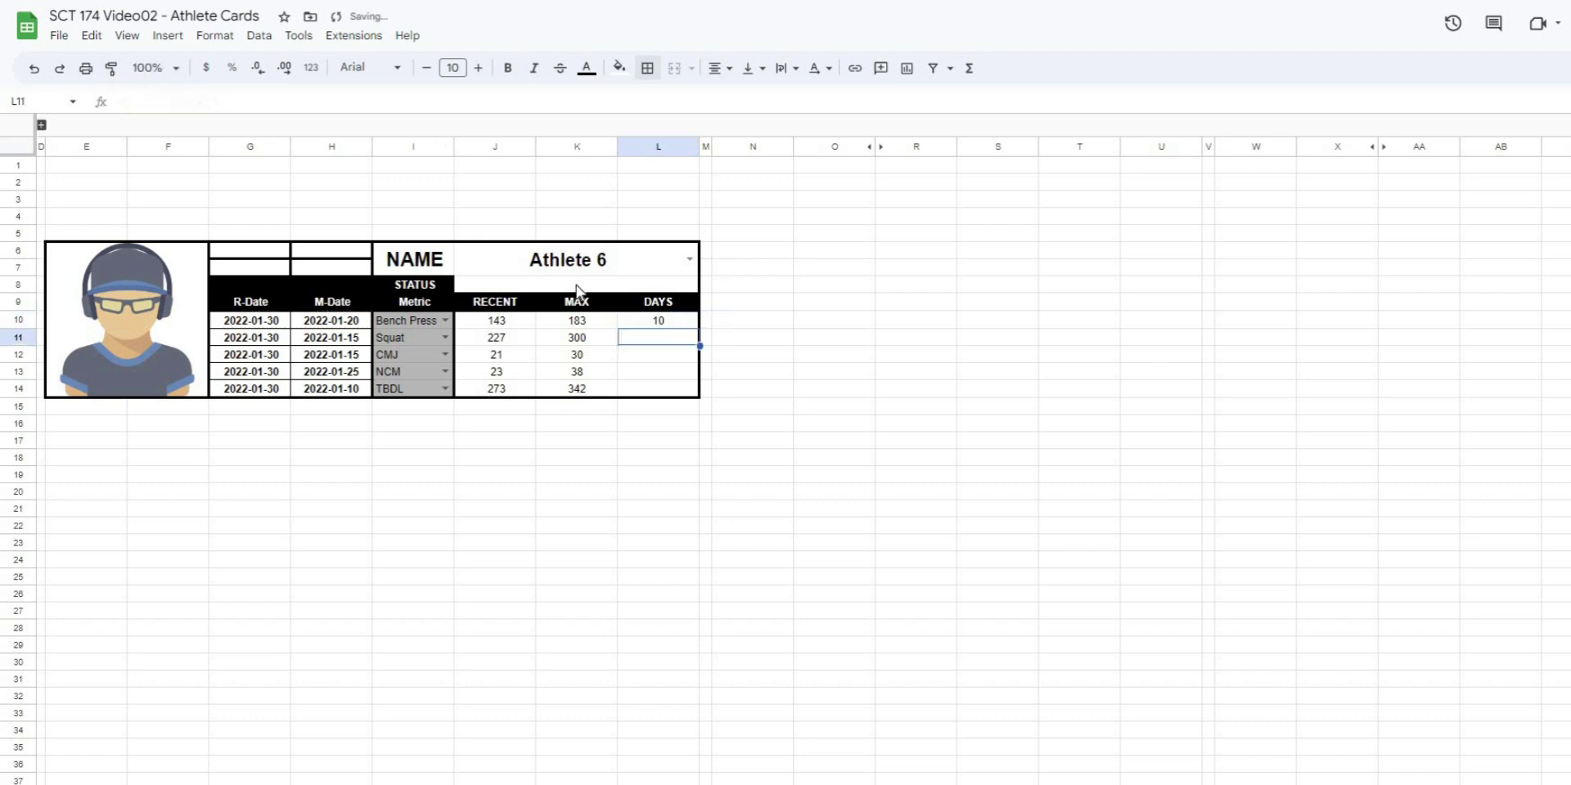
Append & " Days" to the formula in L10 to add a text label to the day count
click(659, 321)
click(294, 102)
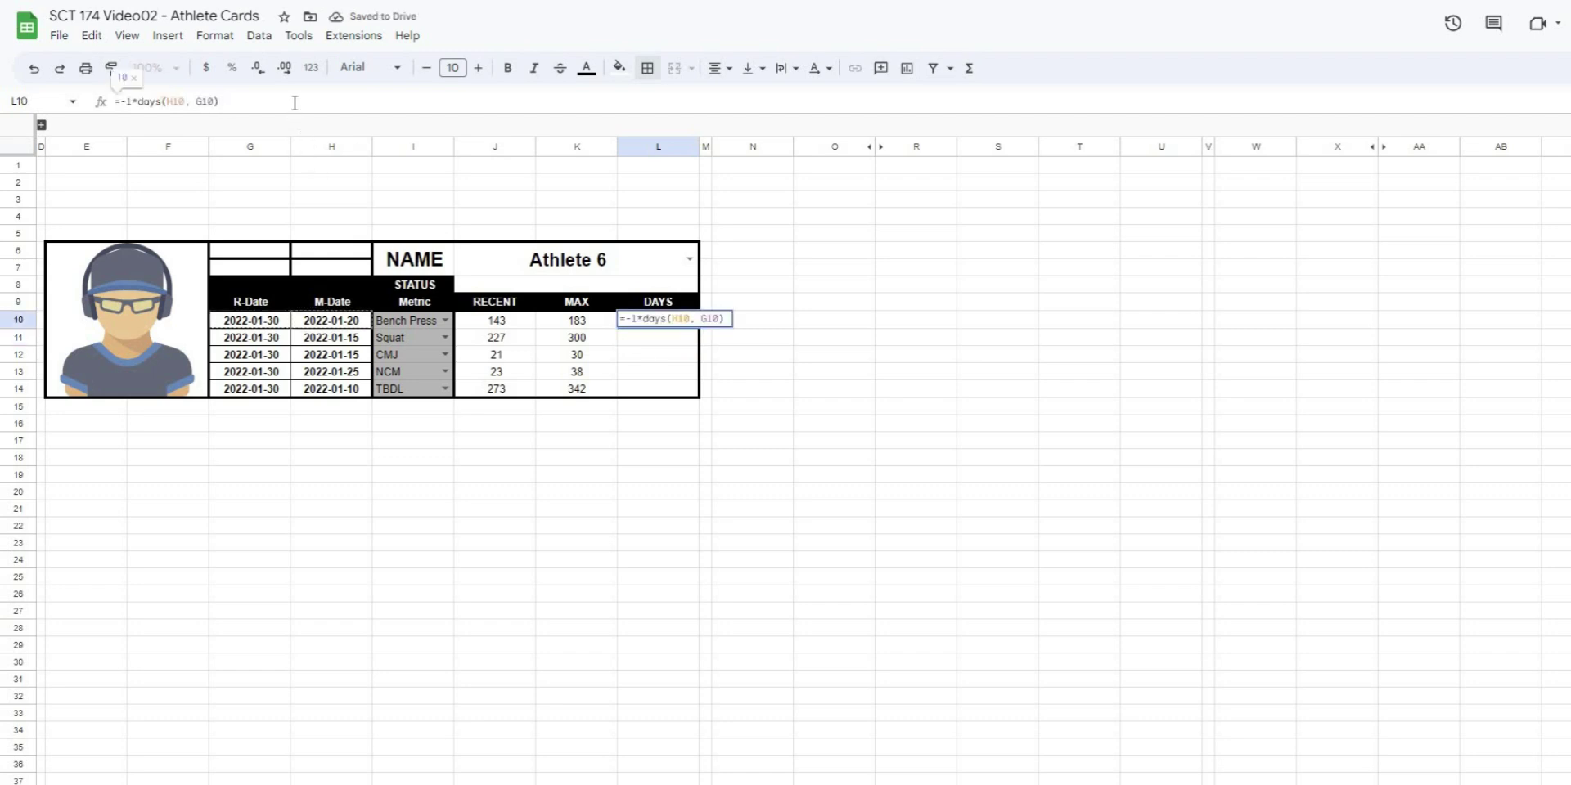
text(&)
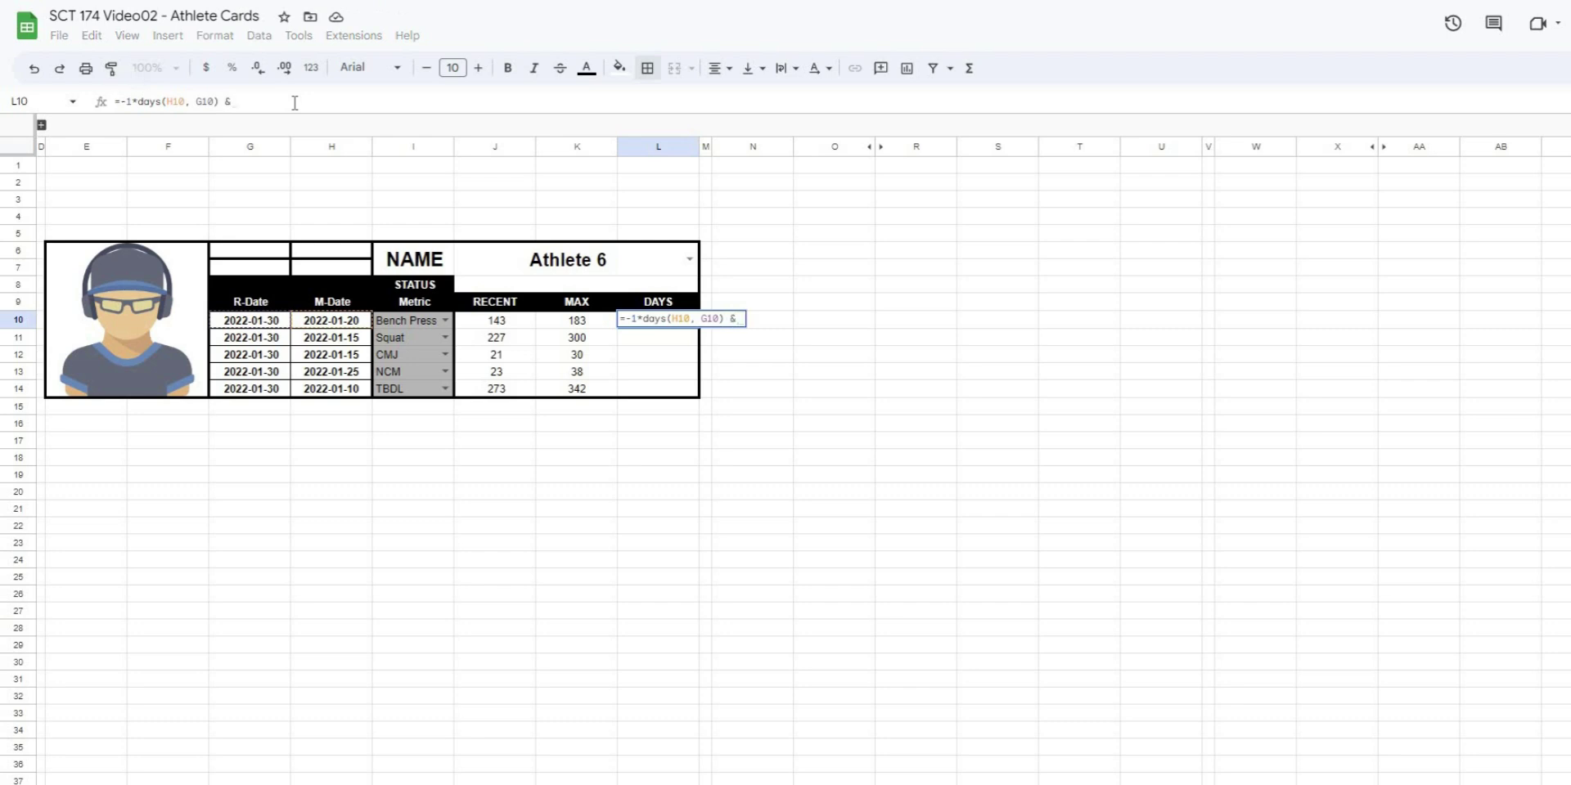
text( ")
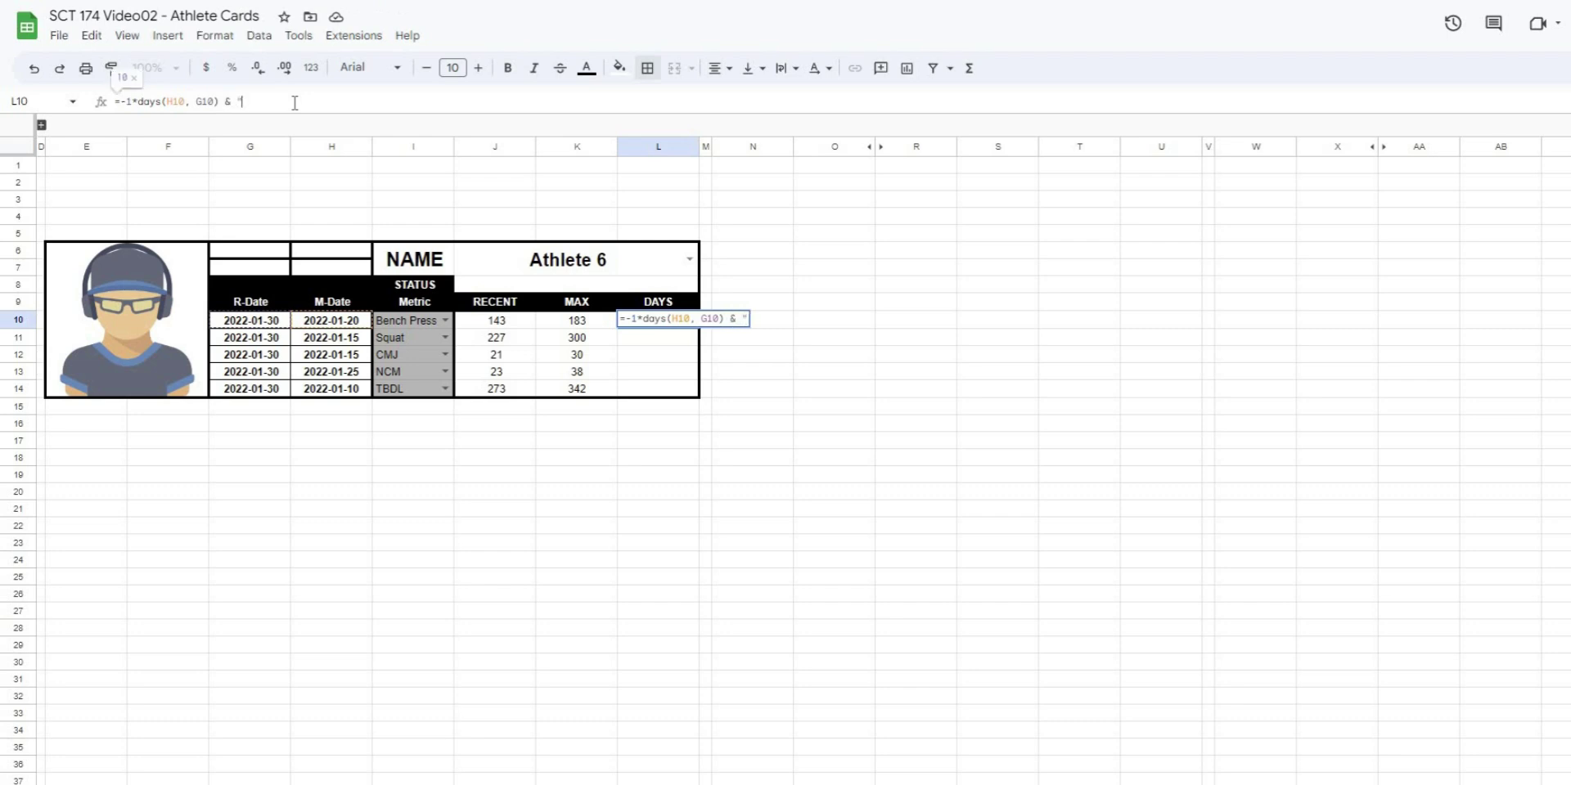
text( Days")
key(Return)
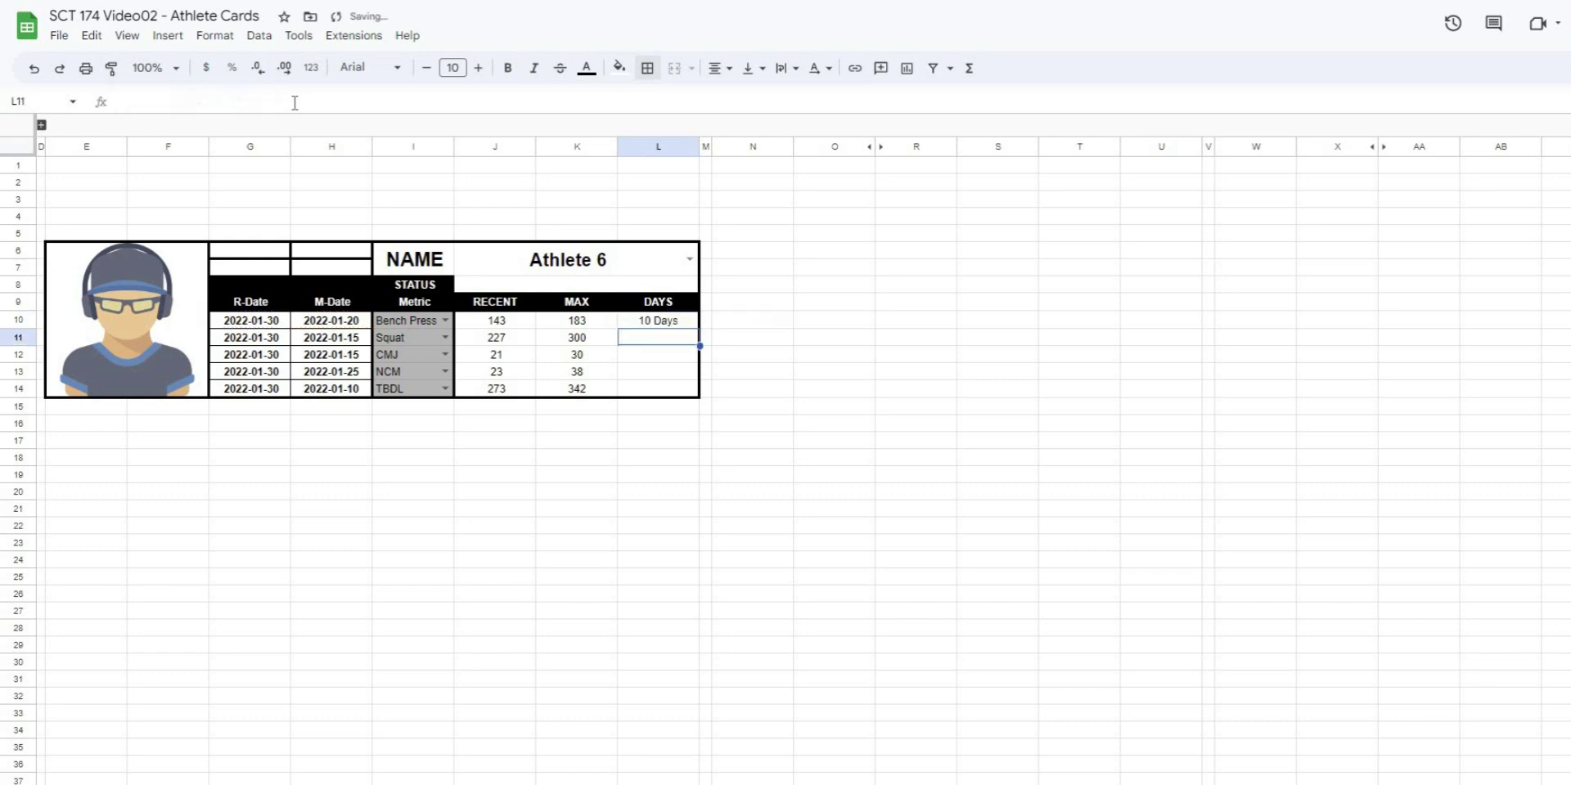
click(790, 285)
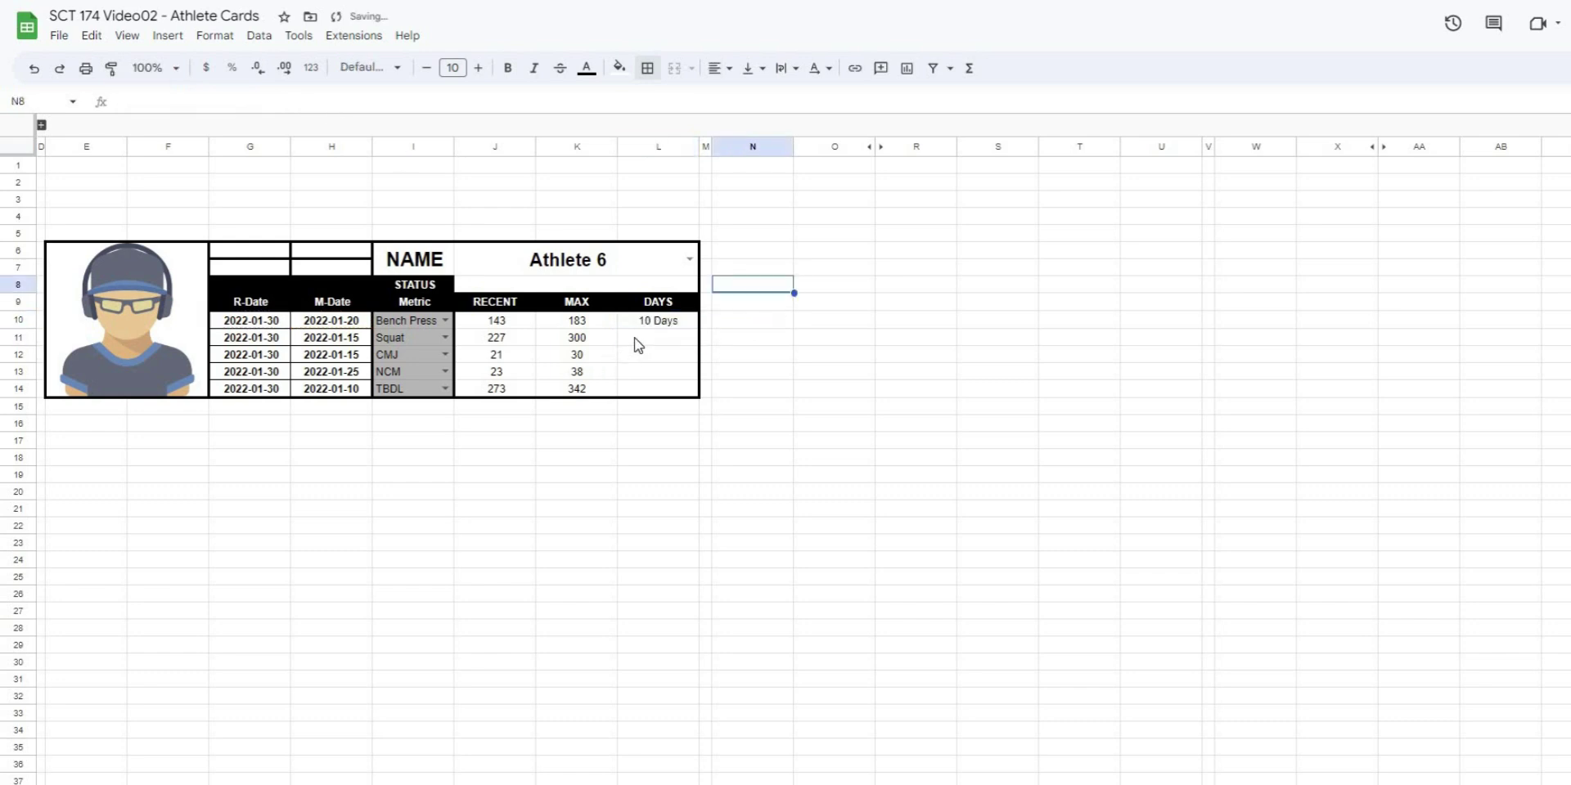
Fill the DAYS formula from L10 down through L14
click(672, 324)
drag(700, 328, 666, 392)
click(821, 343)
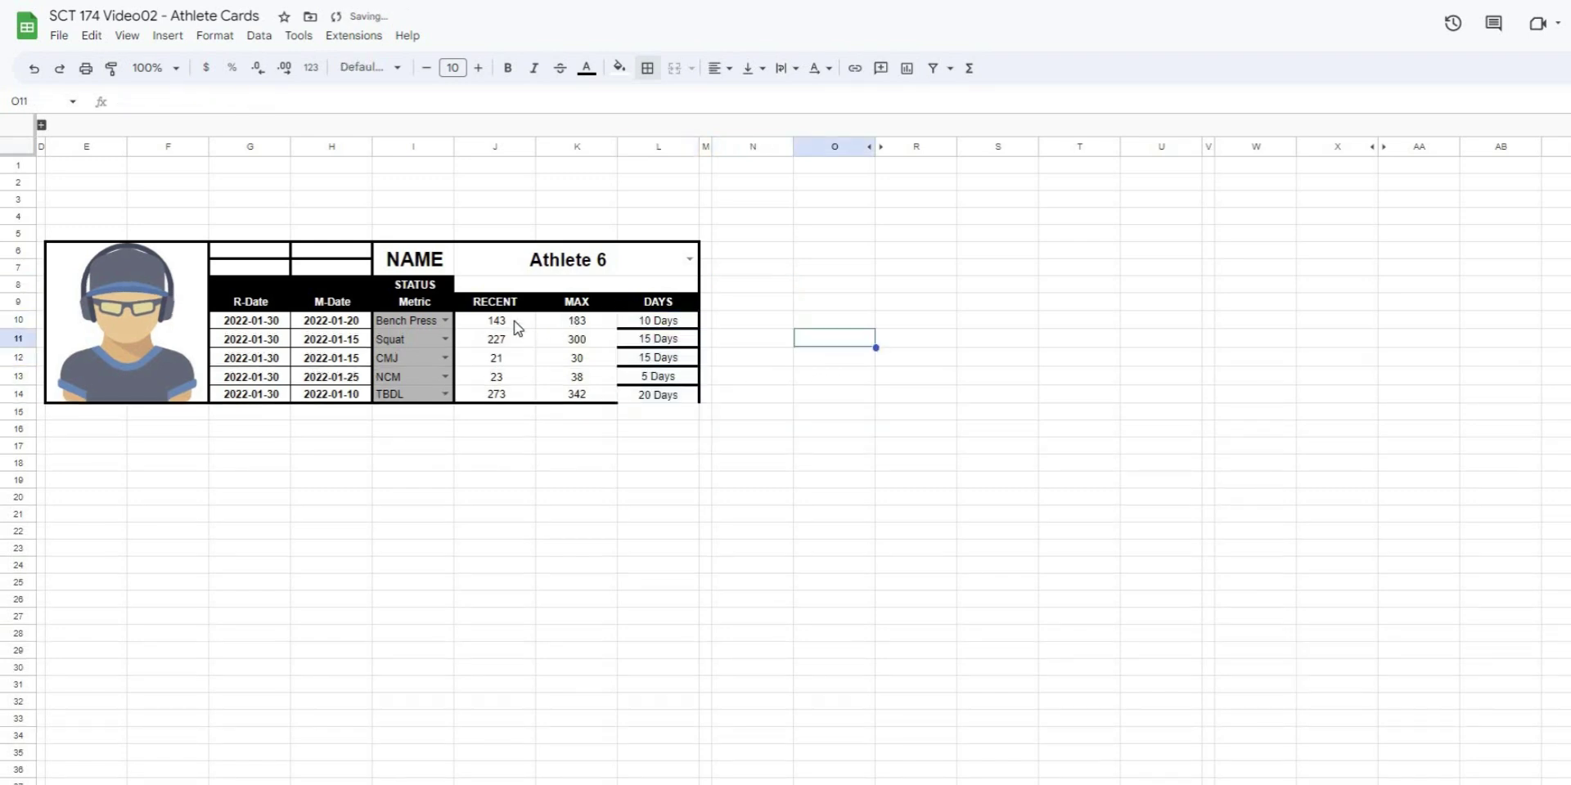
Clear the borders of the results range J10:L14 and reapply only an outer border
drag(518, 329, 677, 394)
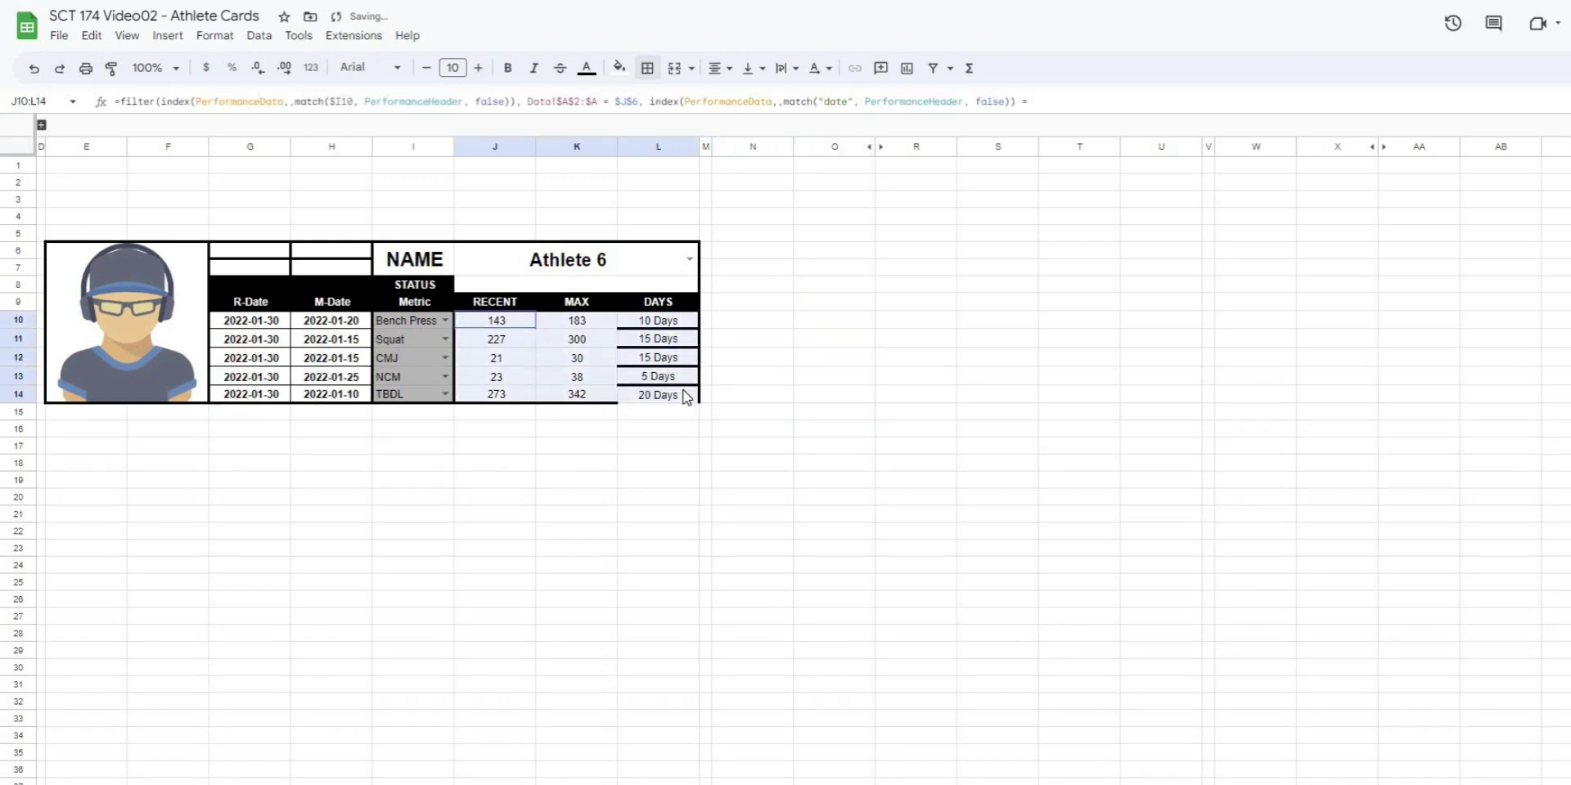
click(647, 68)
click(761, 128)
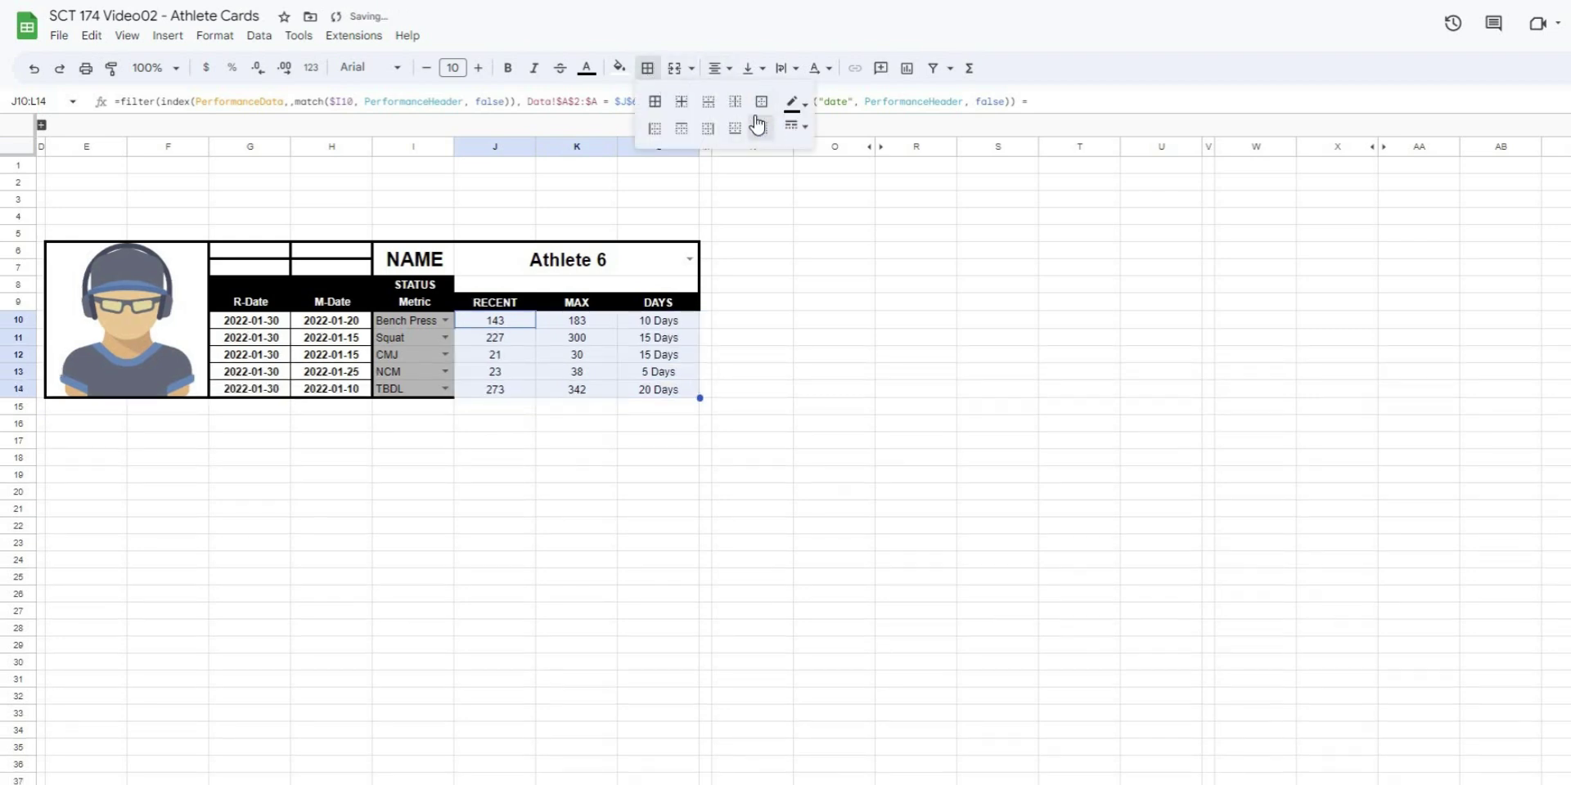
click(761, 100)
click(834, 355)
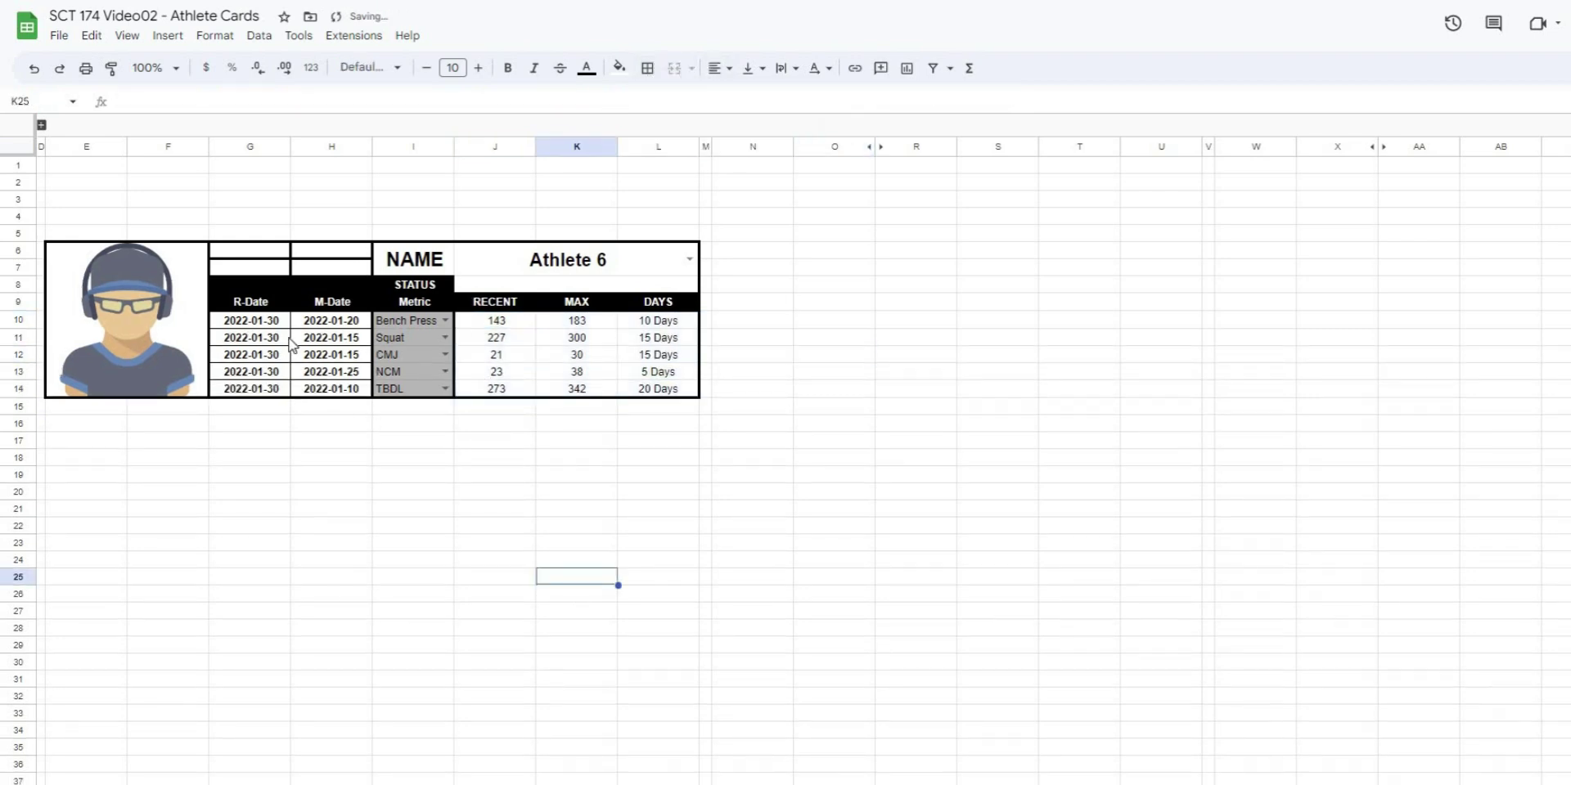
Check the DAYS formulas and day counts in L10:L12 against the card's recent and max dates
click(675, 322)
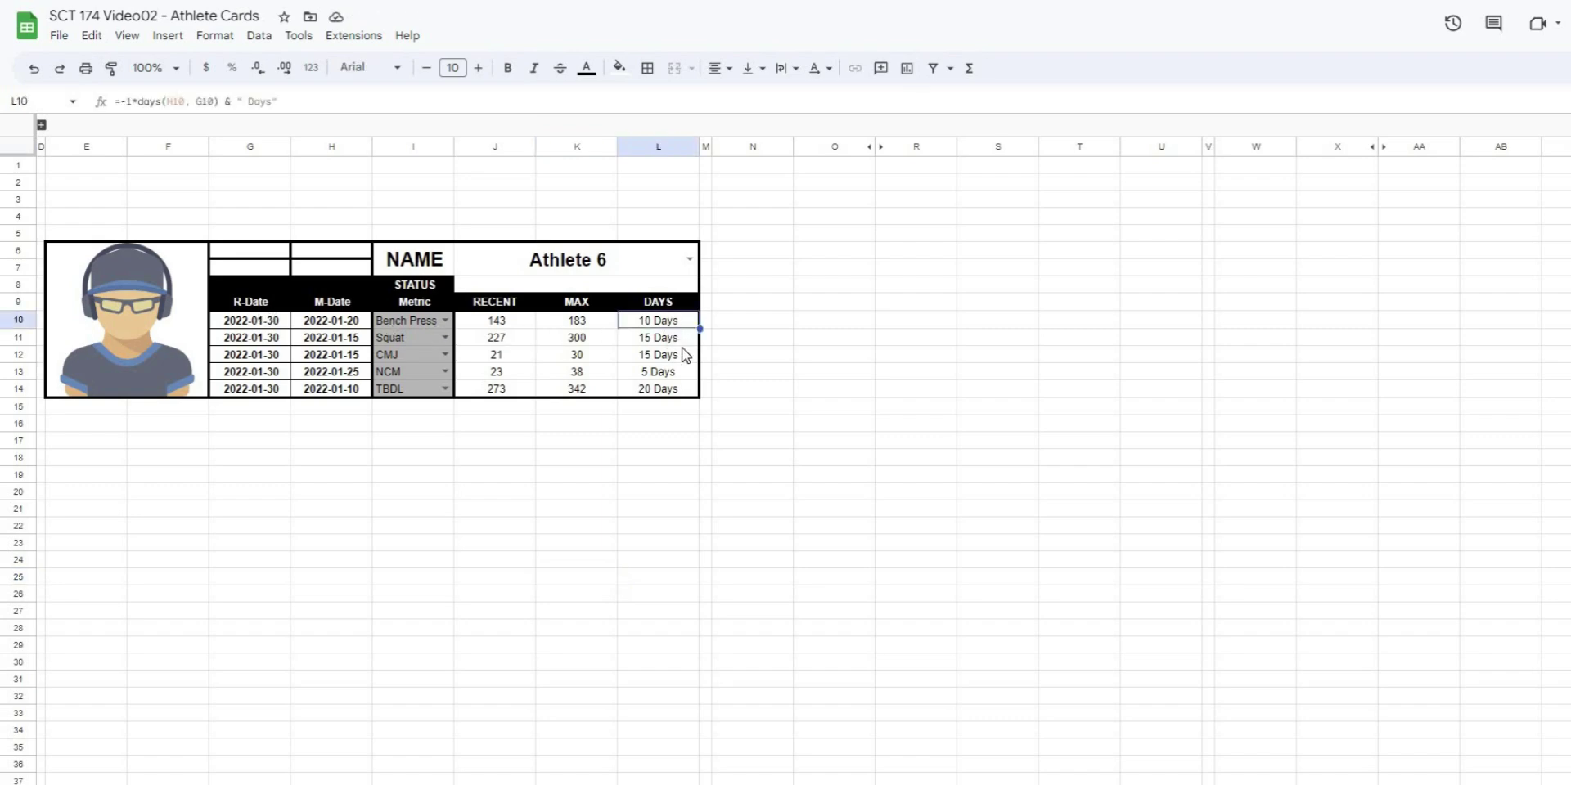
key(Down)
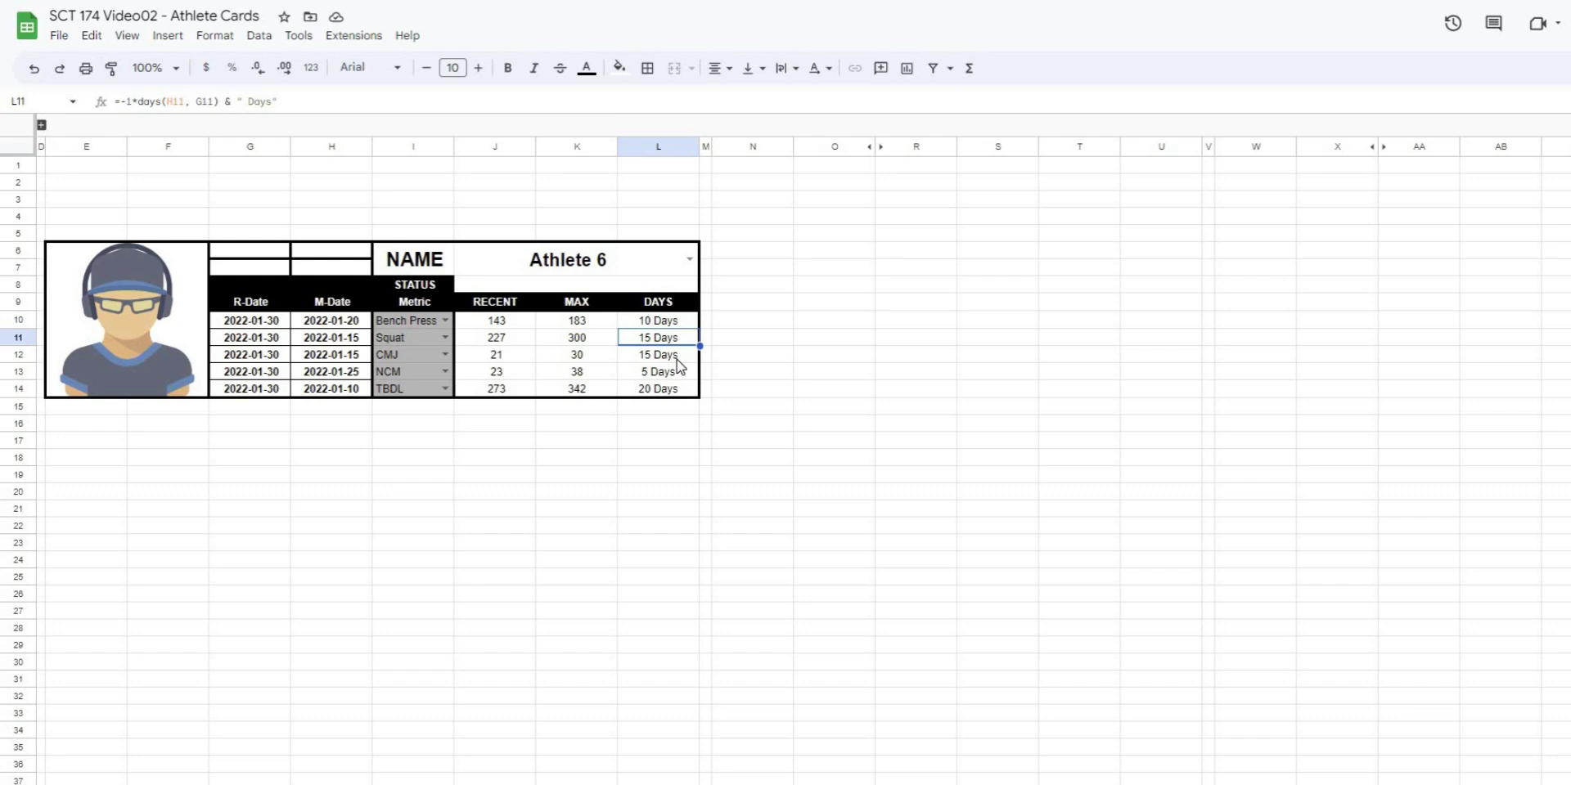
key(Down)
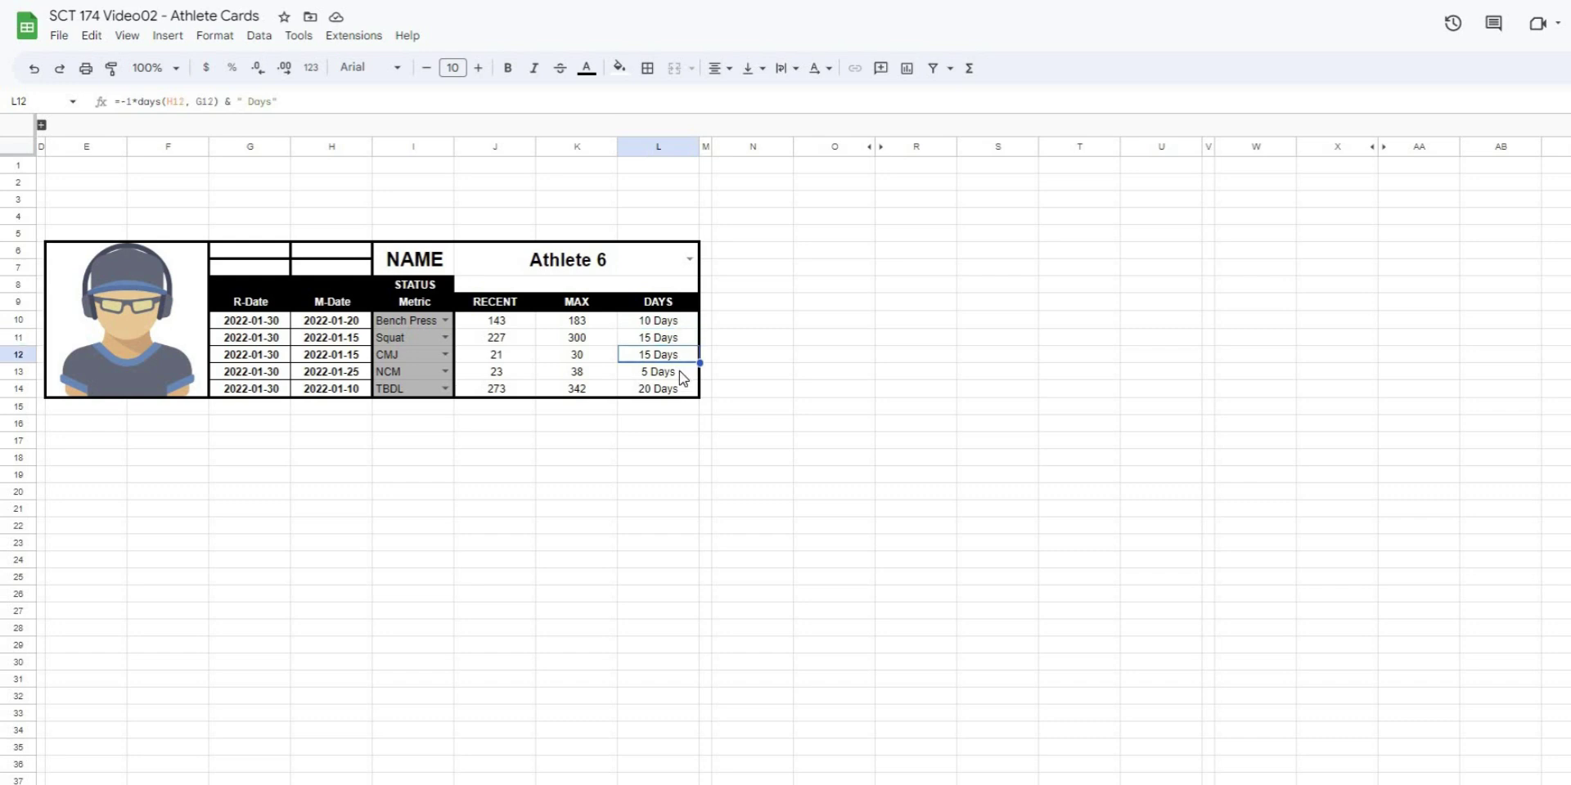
Check the DAYS formulas and day counts for the NCM and TBDL metrics in L13:L14
key(Down)
key(Down)
key(Down)
key(Down)
key(Down)
key(Down)
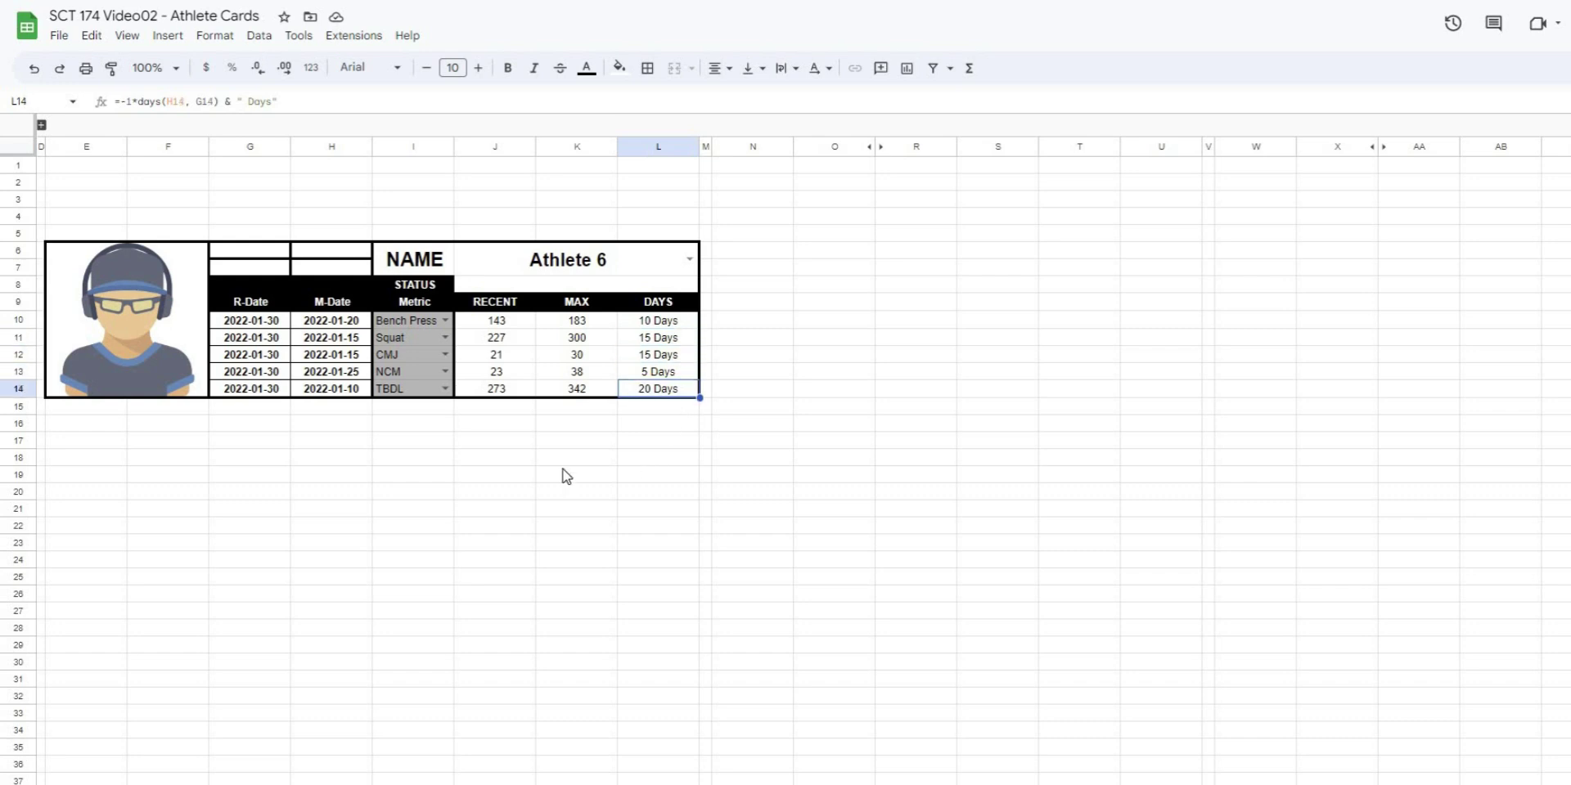
Hide the R-Date and M-Date helper columns G and H so the card shows only the metric results
click(354, 508)
click(282, 148)
shift+click(312, 146)
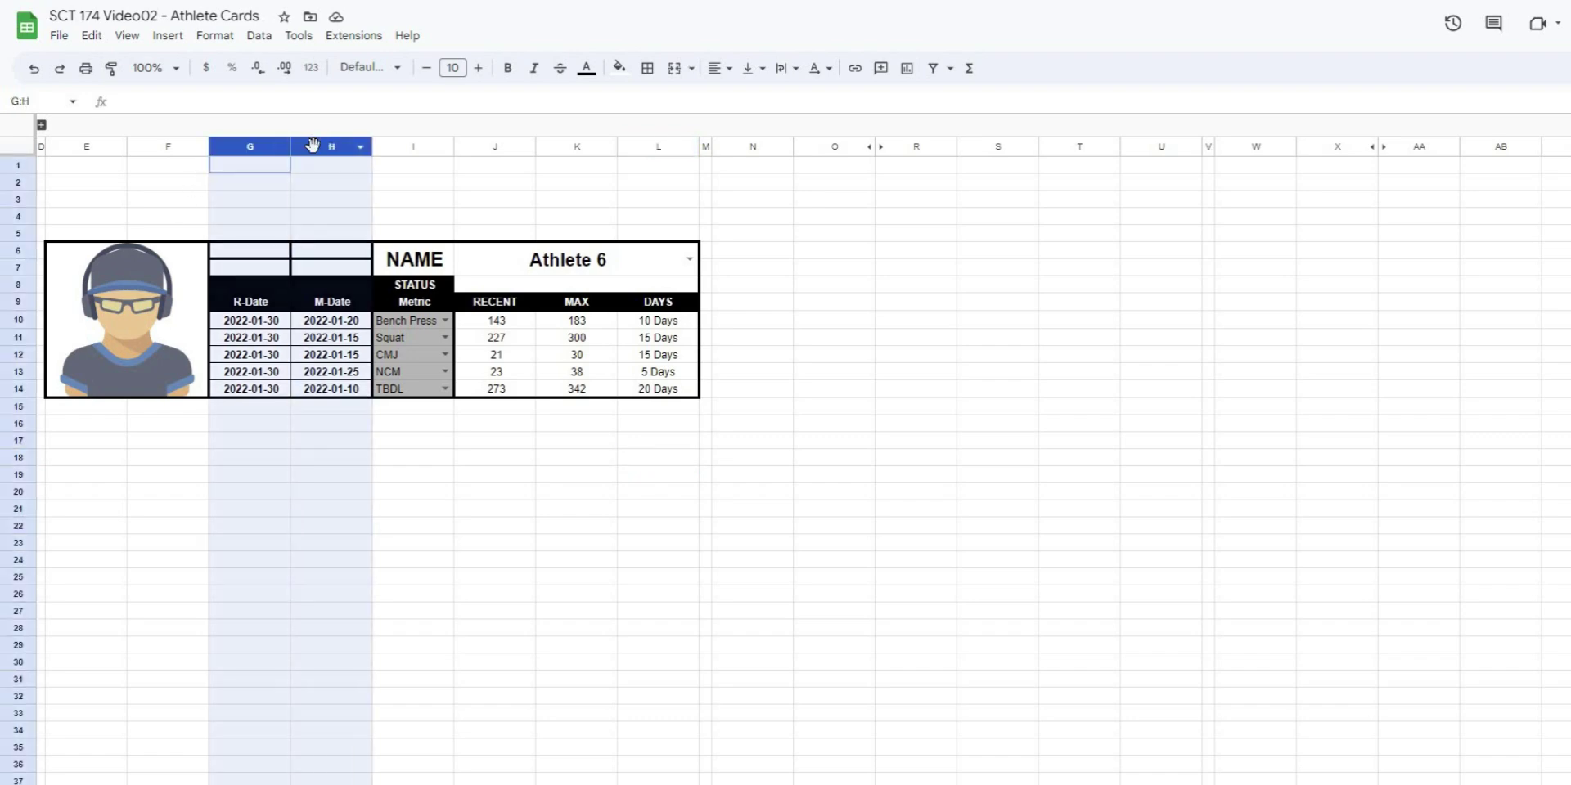
right_click(313, 147)
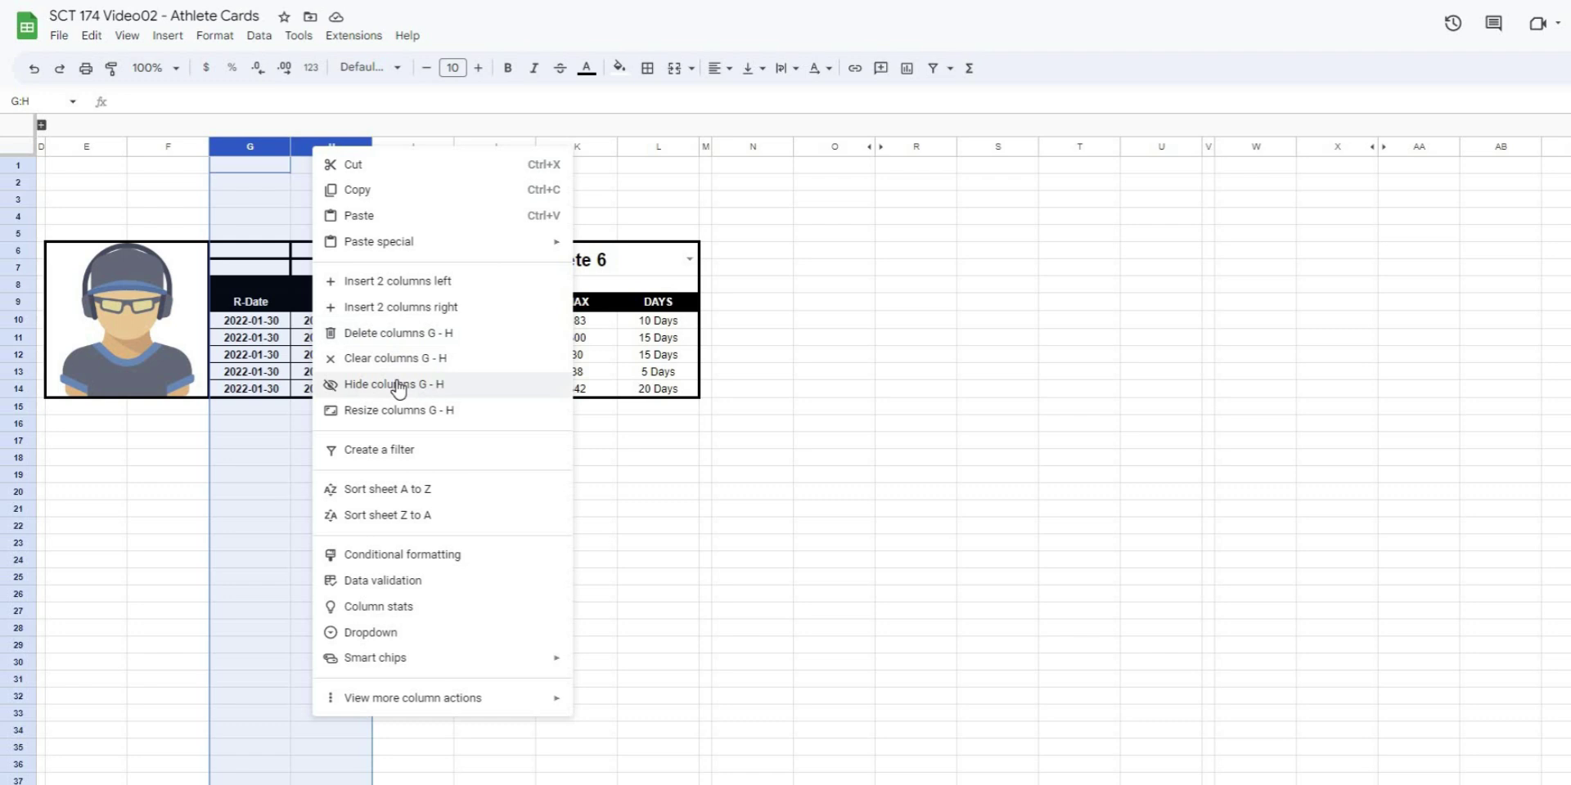
click(478, 386)
click(643, 450)
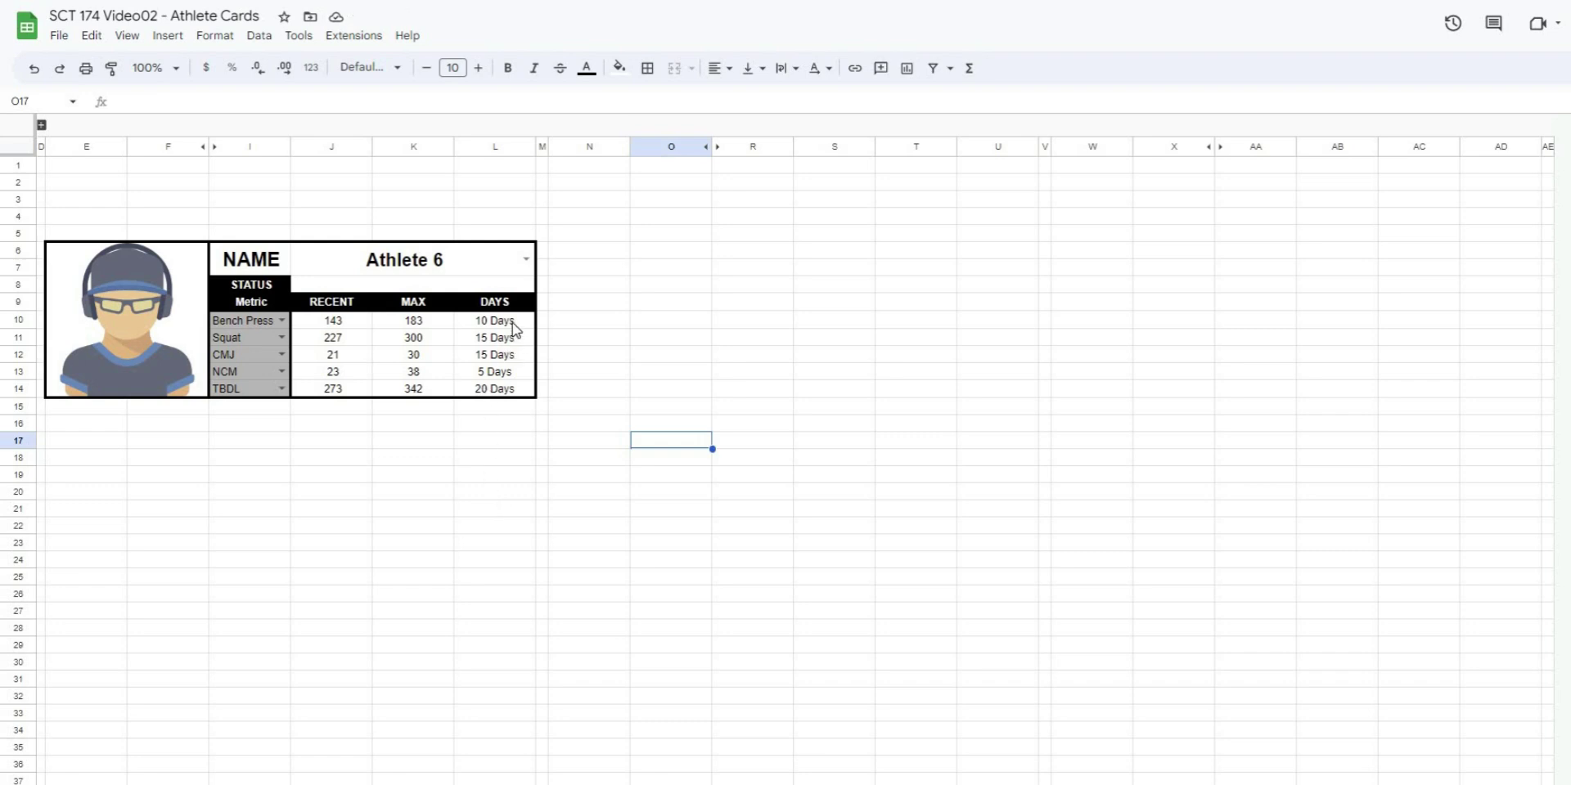
click(513, 391)
click(768, 551)
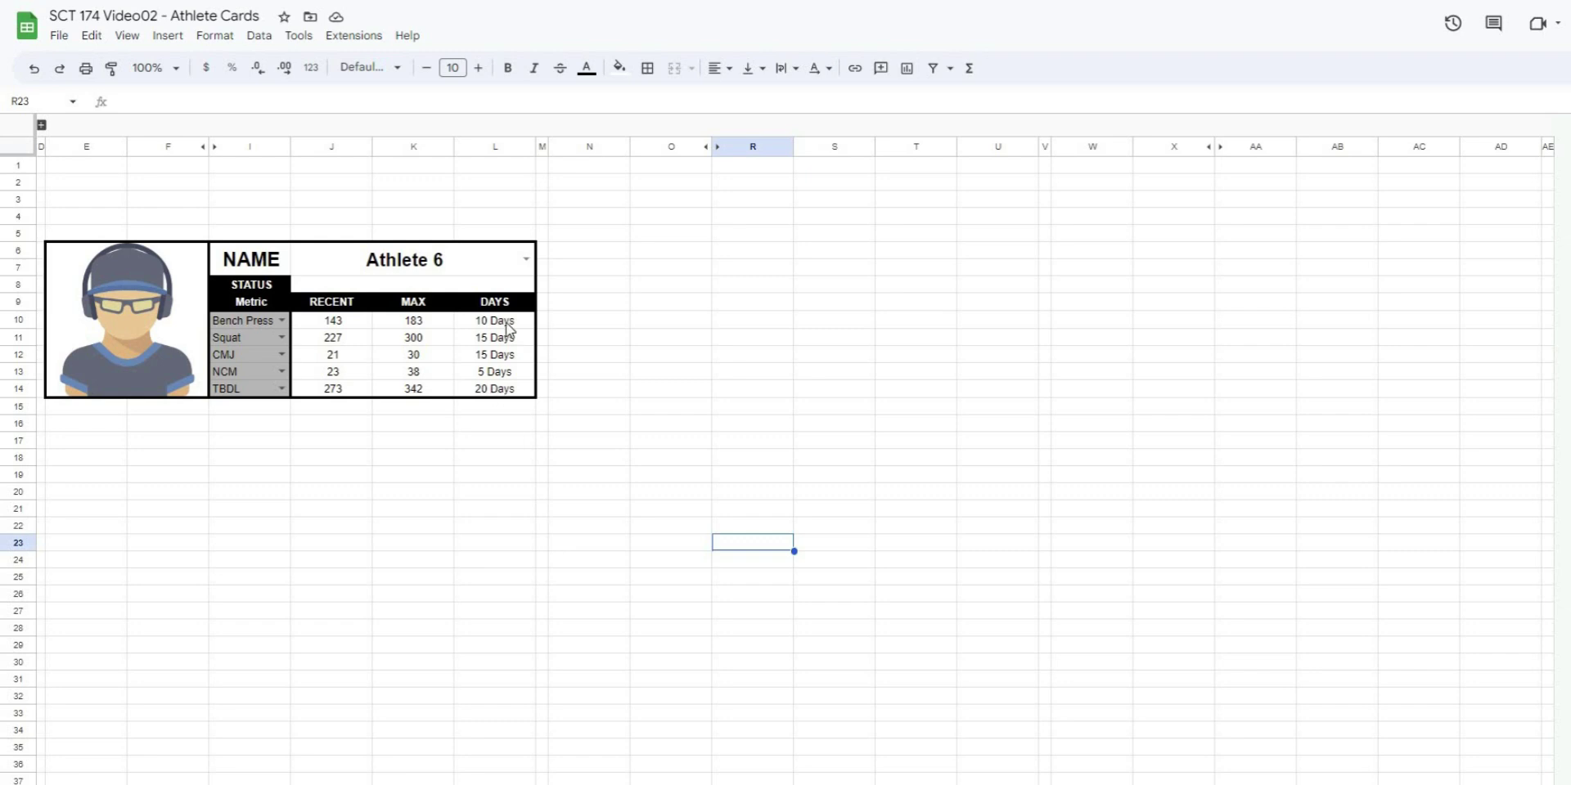
click(462, 492)
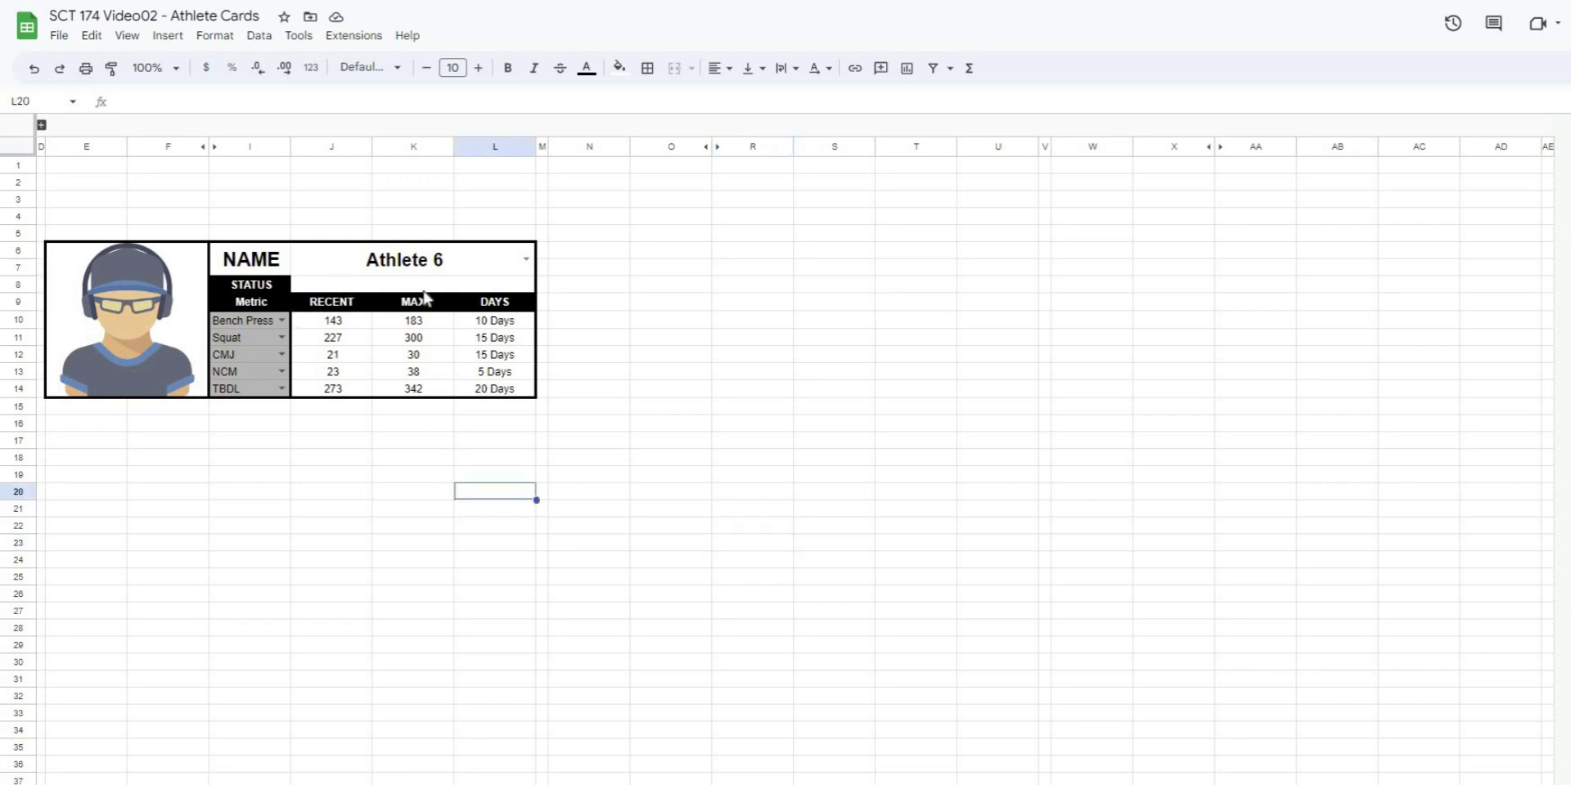
click(212, 502)
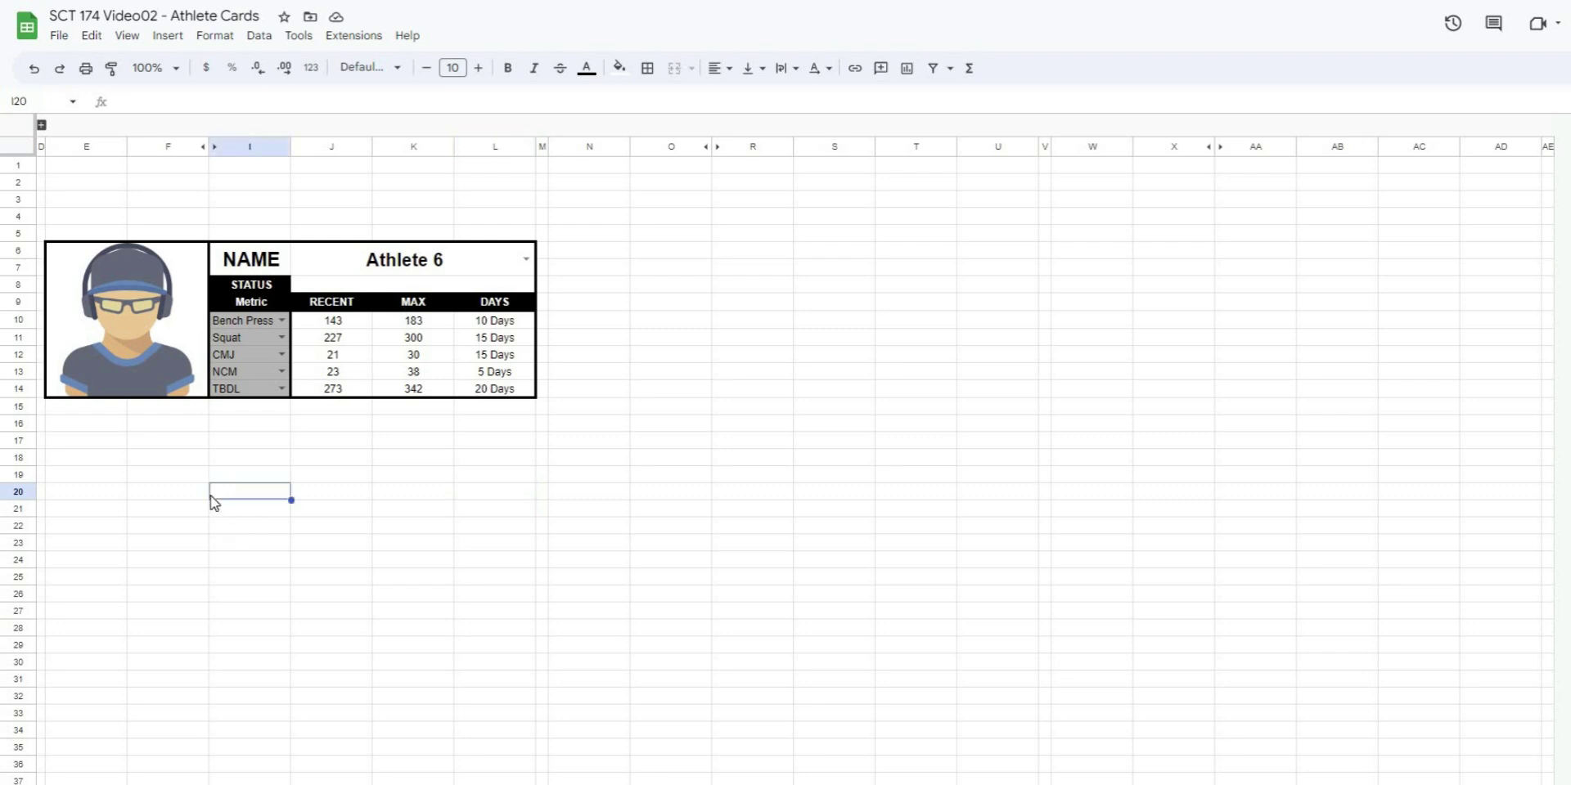